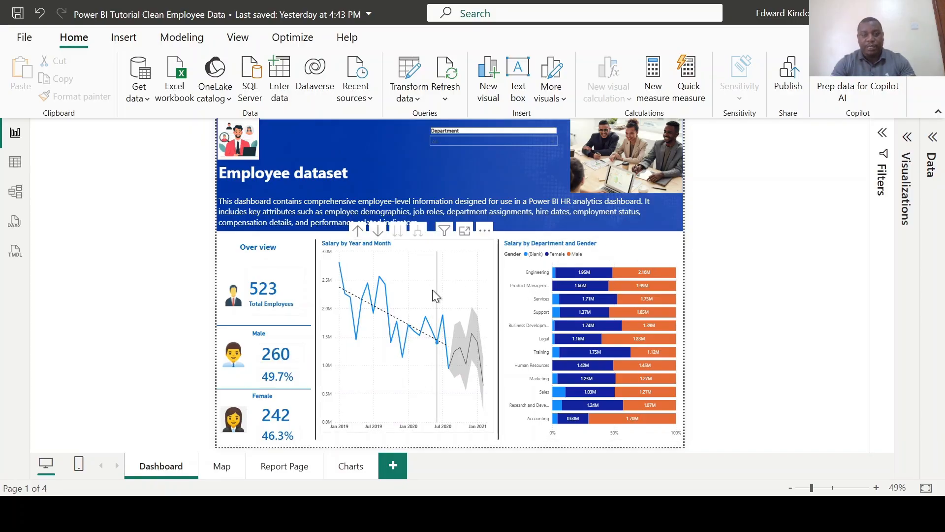
- Filter the Dashboard page by department, choosing Business Development, Engineering and finally Human Resources
{"action": "mouse_move", "coordinate": [335, 280]}
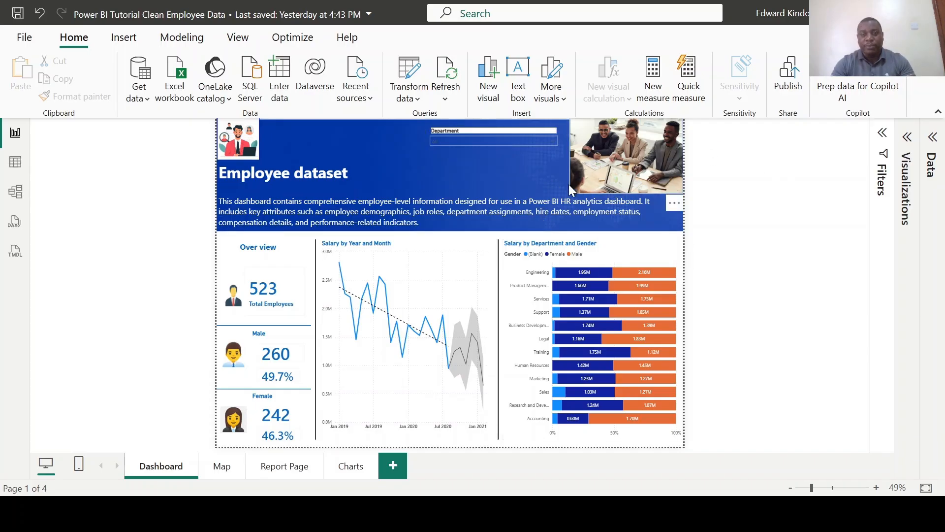
{"action": "left_click", "coordinate": [550, 143]}
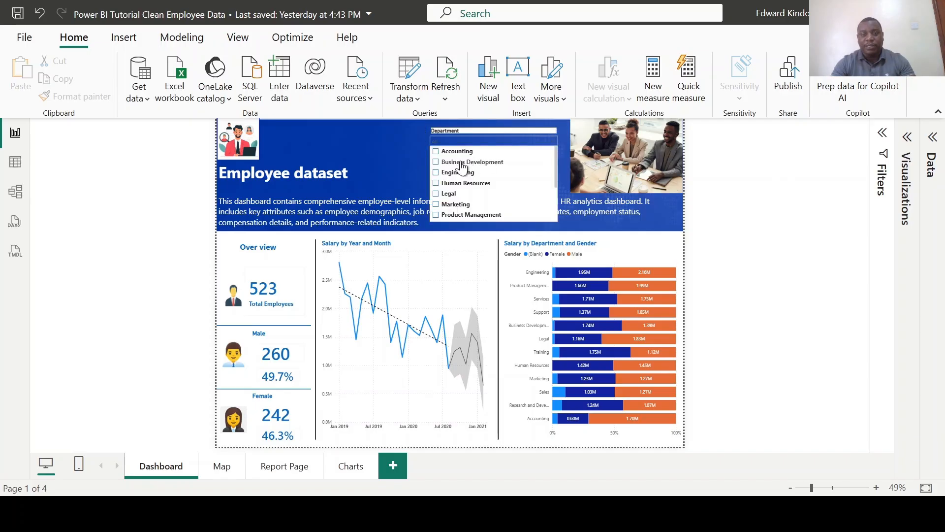
{"action": "left_click", "coordinate": [437, 163]}
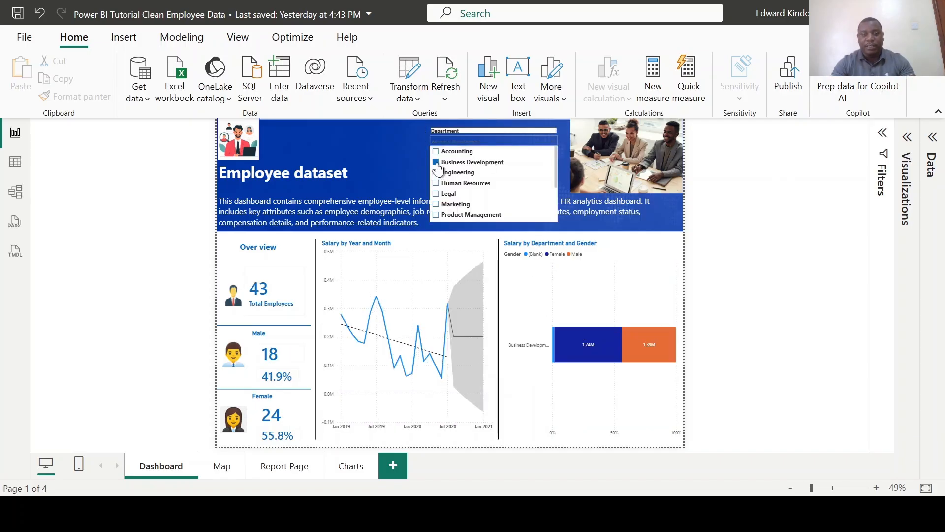
{"action": "left_click", "coordinate": [437, 173]}
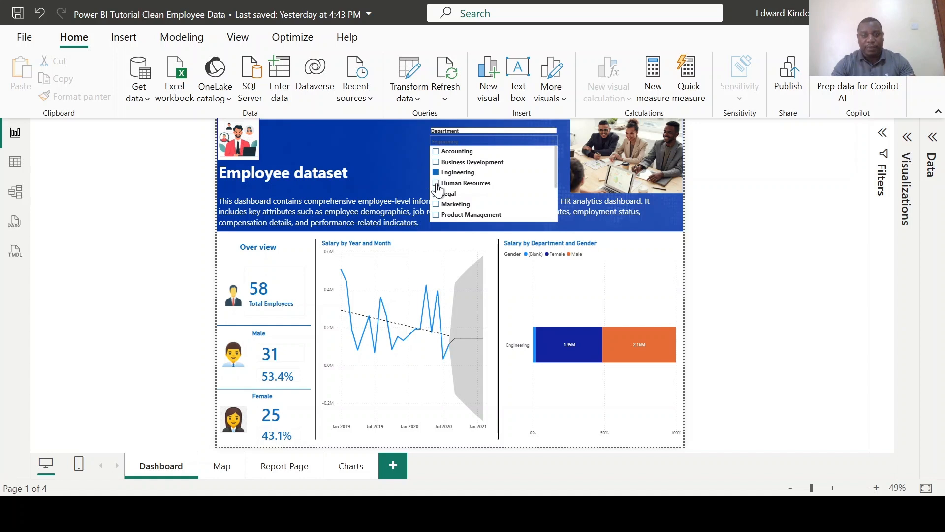
{"action": "left_click", "coordinate": [436, 184]}
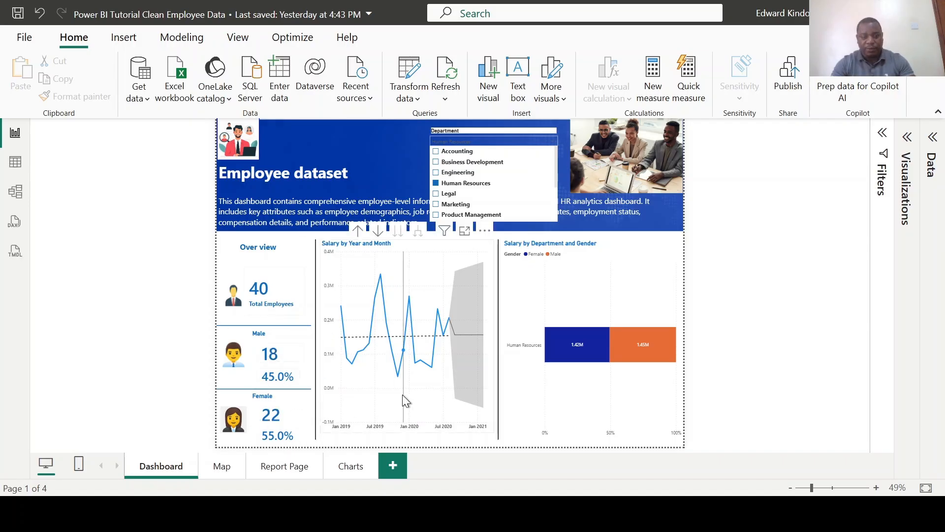
- Examine the Human Resources salary details by month and by gender in the two charts, and clear the Department filter
{"action": "mouse_move", "coordinate": [385, 400]}
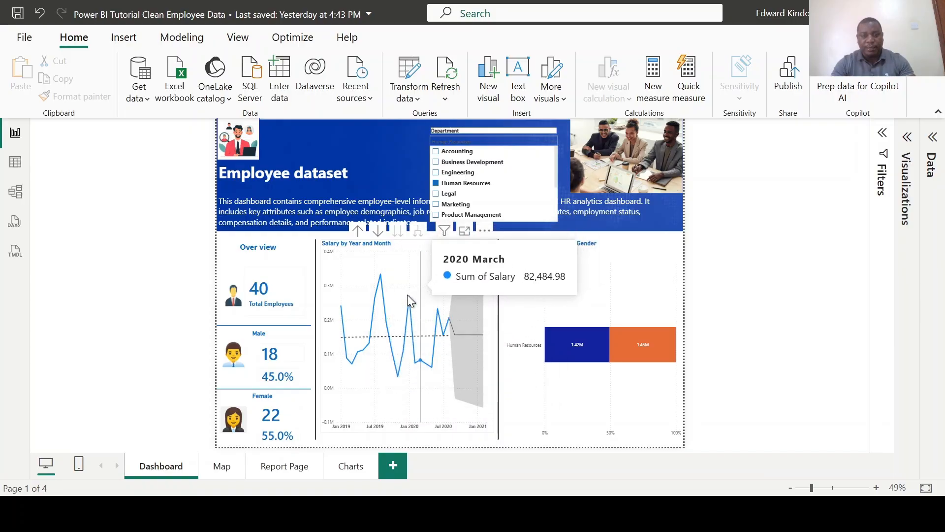
{"action": "mouse_move", "coordinate": [379, 285]}
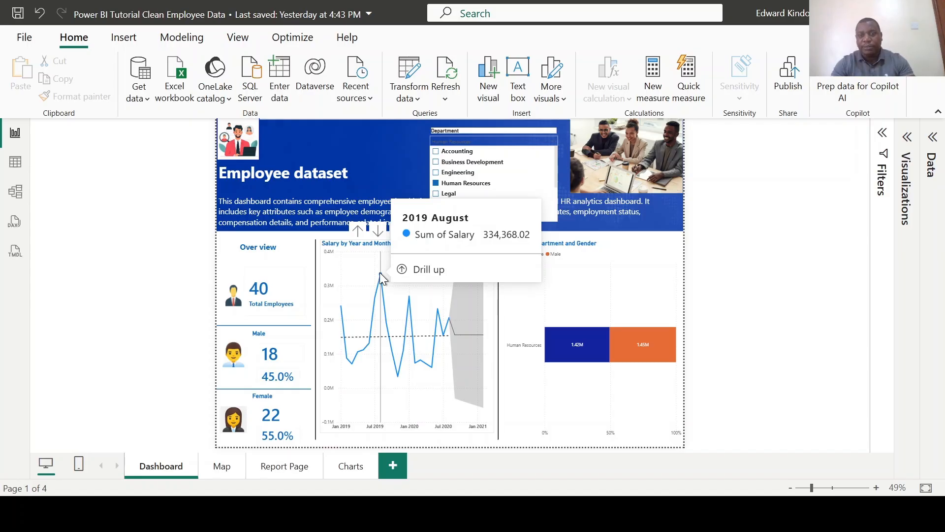
{"action": "mouse_move", "coordinate": [452, 328]}
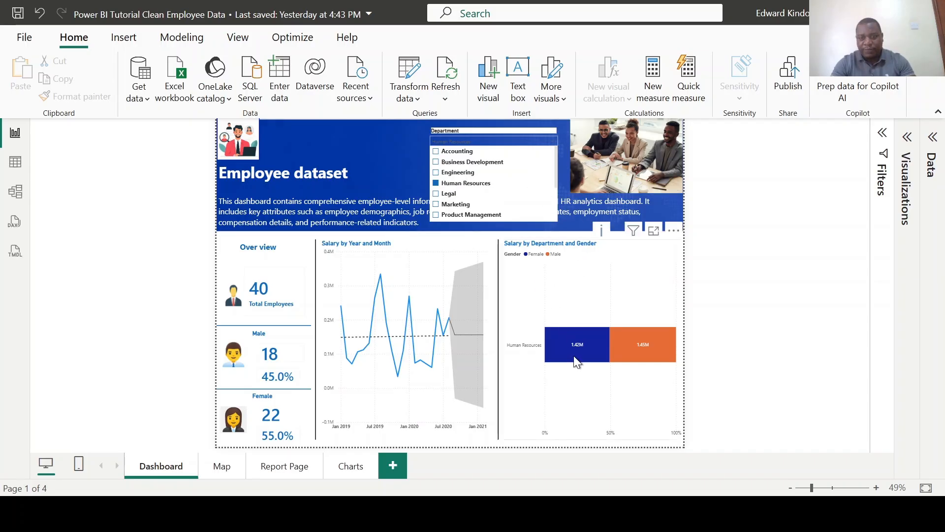
{"action": "mouse_move", "coordinate": [577, 362]}
{"action": "mouse_move", "coordinate": [655, 350]}
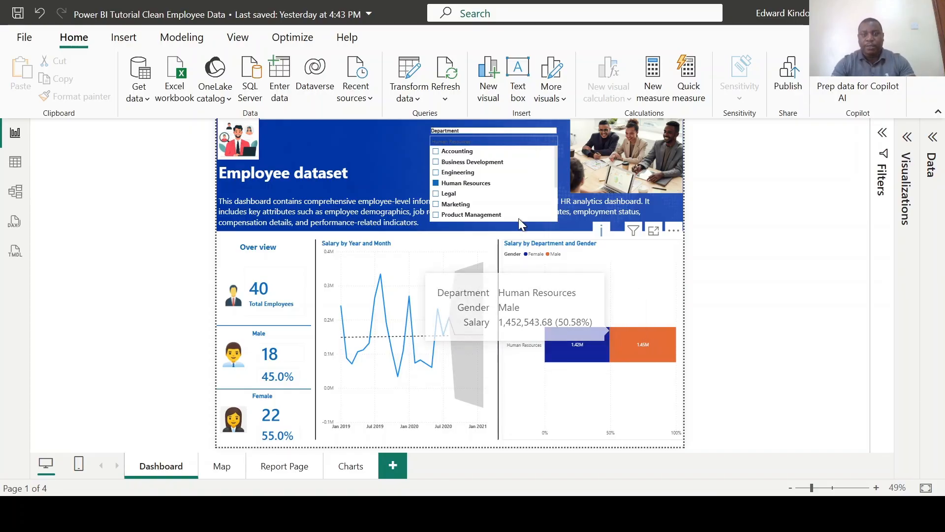
{"action": "left_click", "coordinate": [436, 183]}
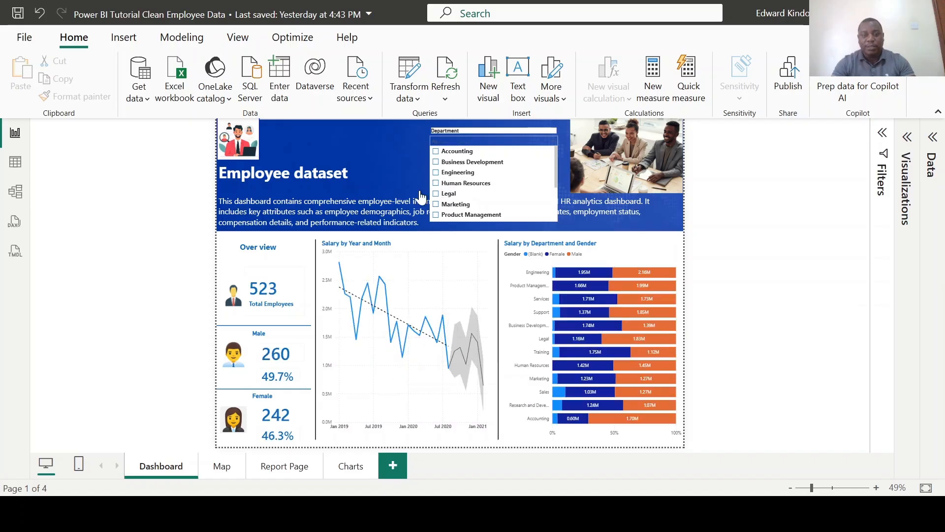
- Examine the USA salary total on the Map page and save the report from the Dashboard page
{"action": "left_click", "coordinate": [221, 470]}
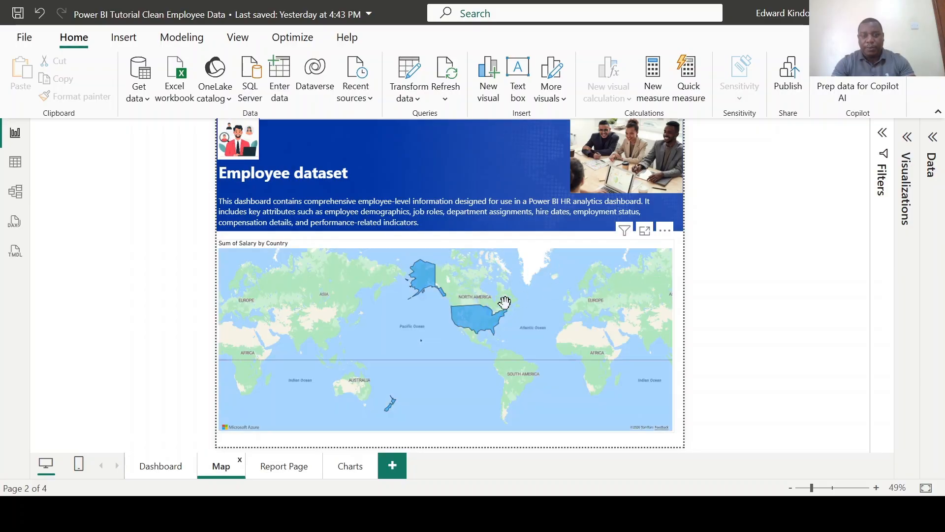
{"action": "mouse_move", "coordinate": [503, 298]}
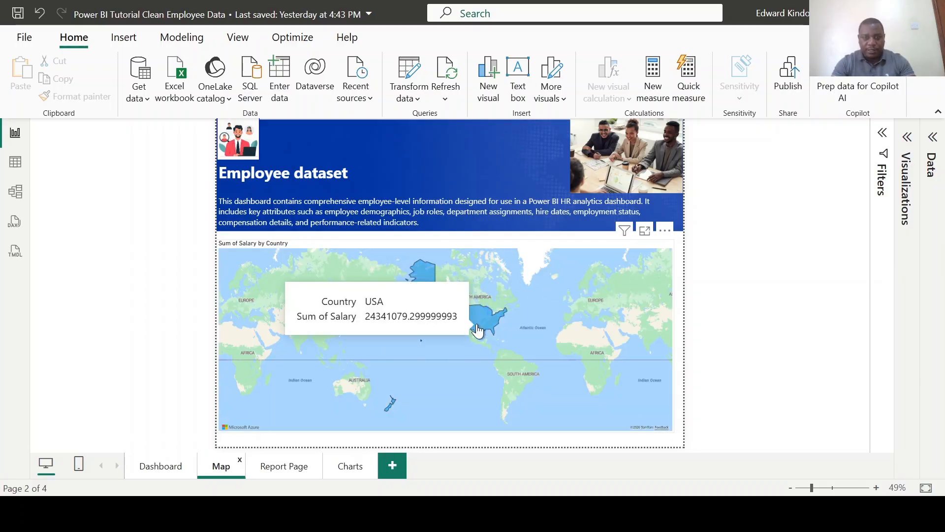
{"action": "left_click", "coordinate": [161, 468]}
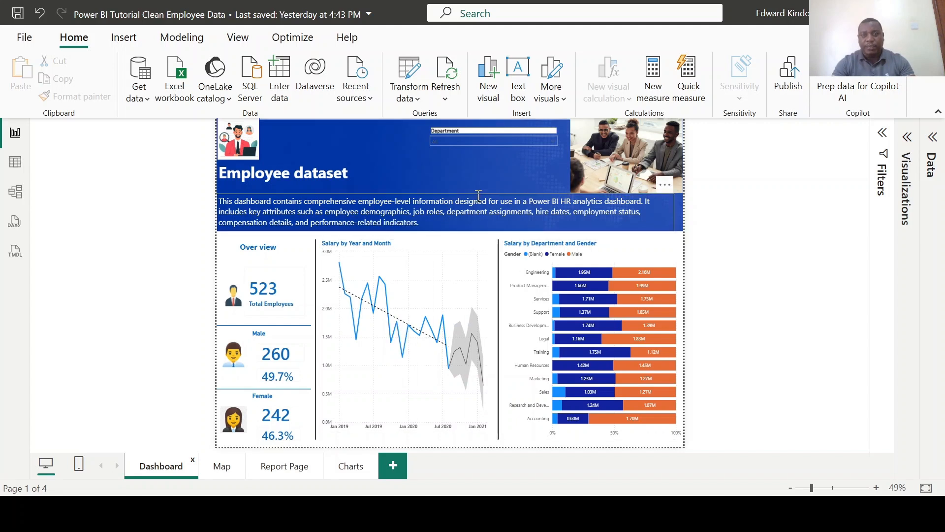
{"action": "key", "text": "ctrl+s"}
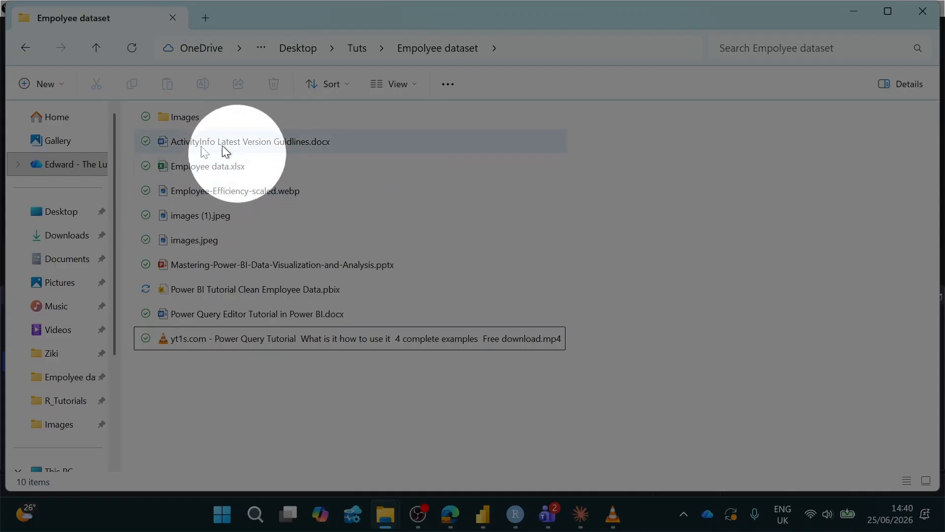
- Switch to Power BI Desktop, open the Employee data.xlsx workbook as a data source and select its data sheet
{"action": "mouse_move", "coordinate": [200, 170]}
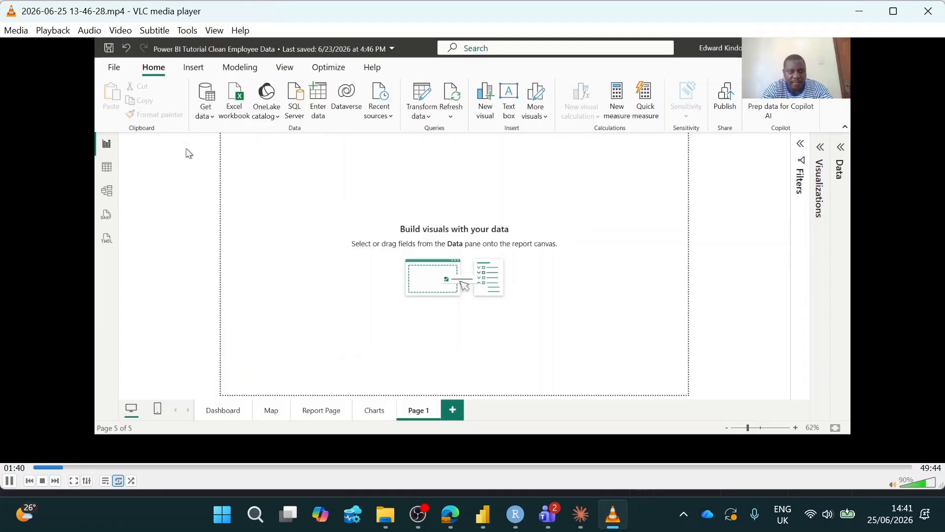
{"action": "left_click", "coordinate": [483, 514]}
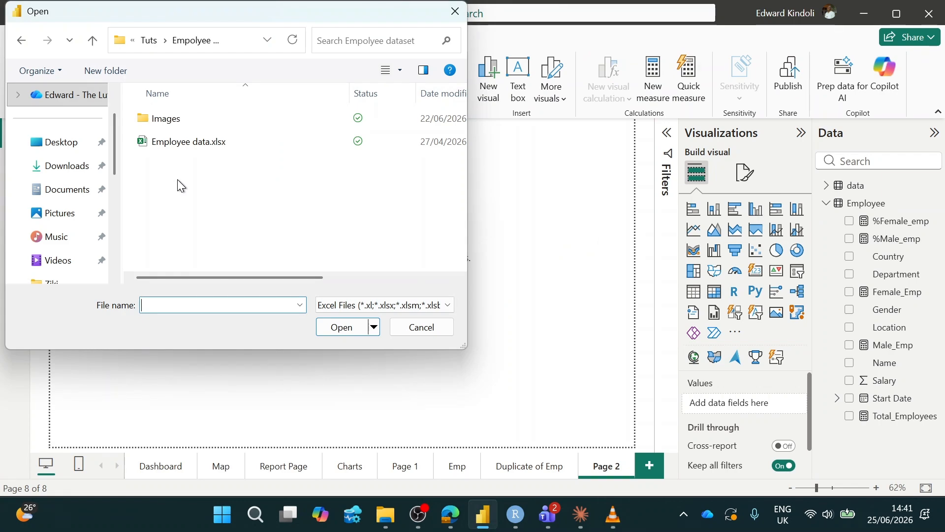
{"action": "left_click", "coordinate": [186, 148]}
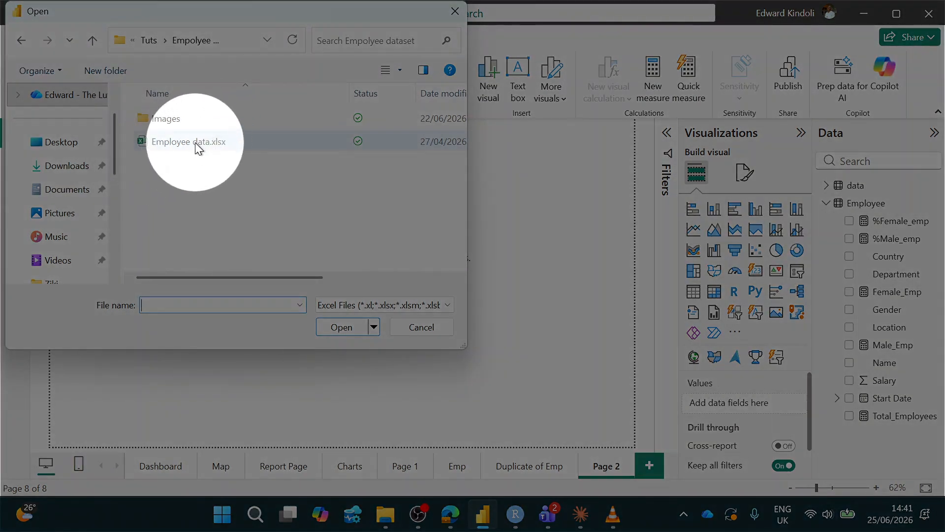
{"action": "left_click", "coordinate": [195, 142]}
{"action": "left_click", "coordinate": [341, 327]}
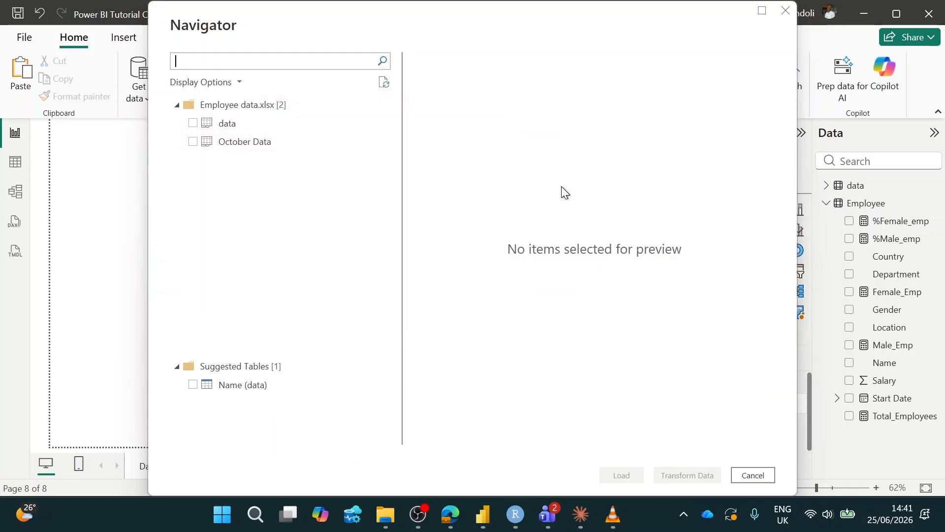
{"action": "left_click", "coordinate": [194, 123]}
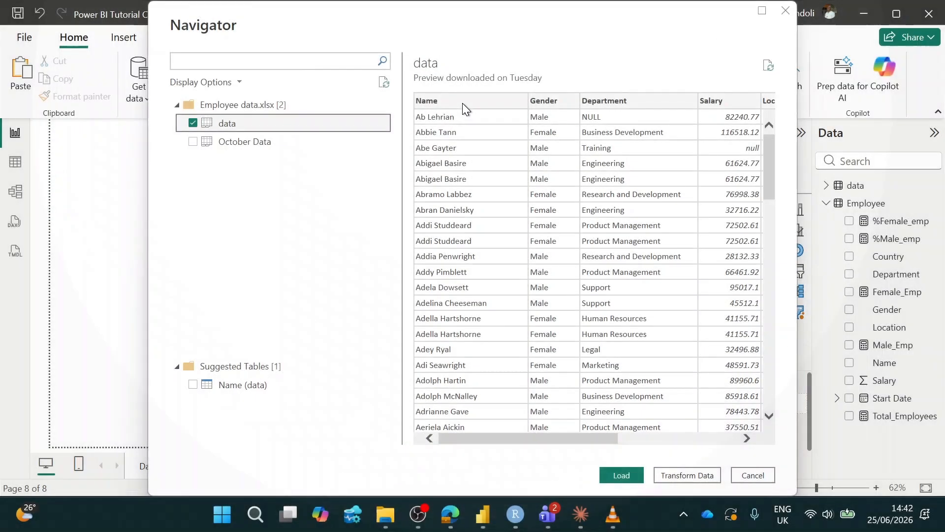
{"action": "left_click_drag", "start_coordinate": [412, 47], "coordinate": [764, 280]}
{"action": "key", "text": "Escape"}
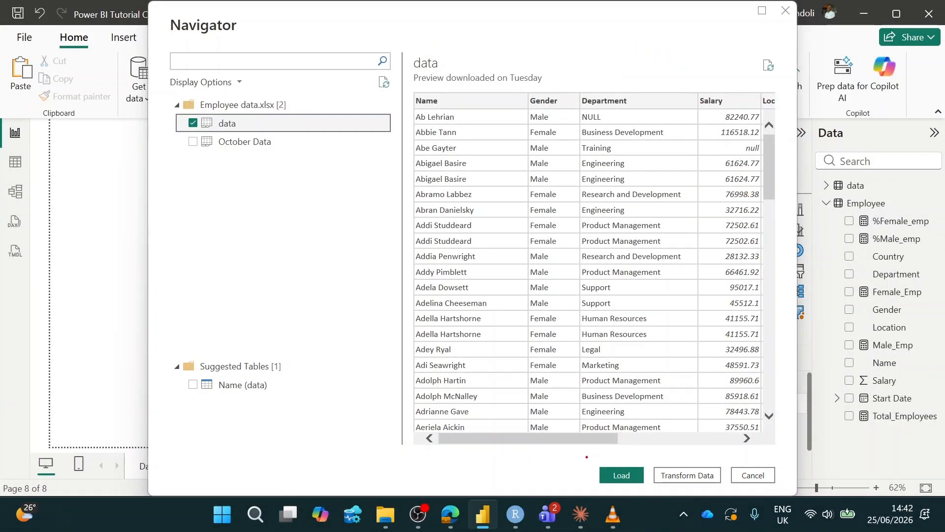
{"action": "mouse_move", "coordinate": [587, 457]}
{"action": "left_mouse_down"}
{"action": "mouse_move", "coordinate": [658, 452]}
{"action": "mouse_move", "coordinate": [635, 492]}
{"action": "mouse_move", "coordinate": [593, 465]}
{"action": "left_mouse_up"}
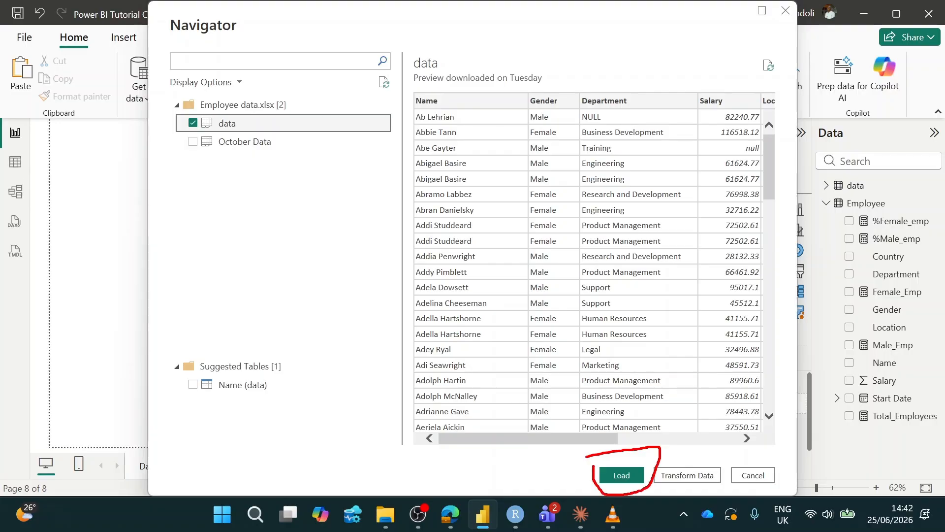
{"action": "key", "text": "Escape"}
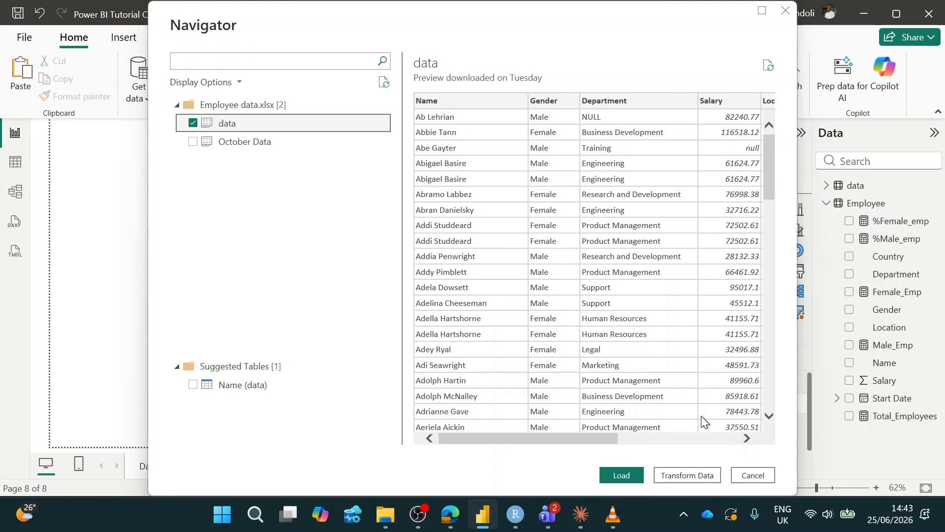
{"action": "key", "text": "XF86AudioRaiseVolume"}
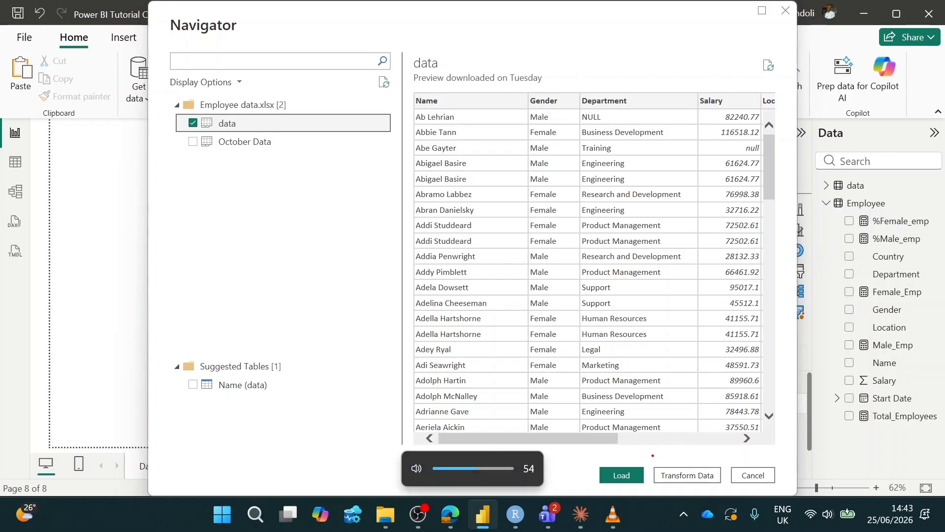
{"action": "mouse_move", "coordinate": [653, 455]}
{"action": "left_mouse_down"}
{"action": "mouse_move", "coordinate": [712, 452]}
{"action": "mouse_move", "coordinate": [720, 482]}
{"action": "mouse_move", "coordinate": [648, 489]}
{"action": "mouse_move", "coordinate": [654, 458]}
{"action": "left_mouse_up"}
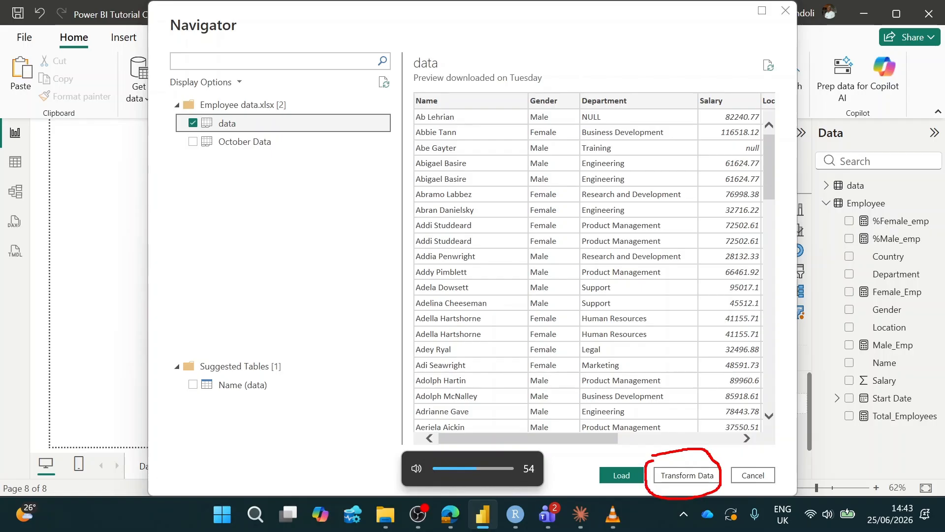
{"action": "key", "text": "Escape"}
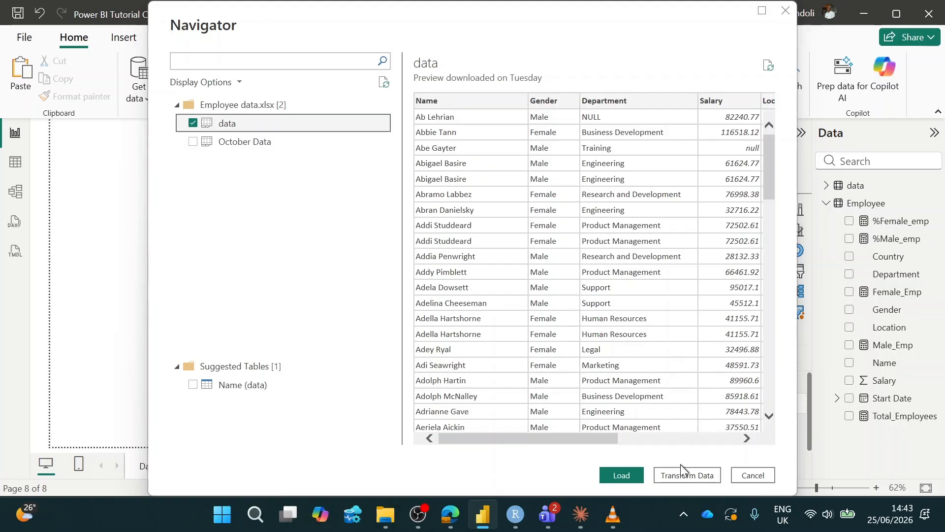
- Load the data sheet into Power Query Editor for transformation and rename the data (2) query as Employees
{"action": "left_click", "coordinate": [683, 478]}
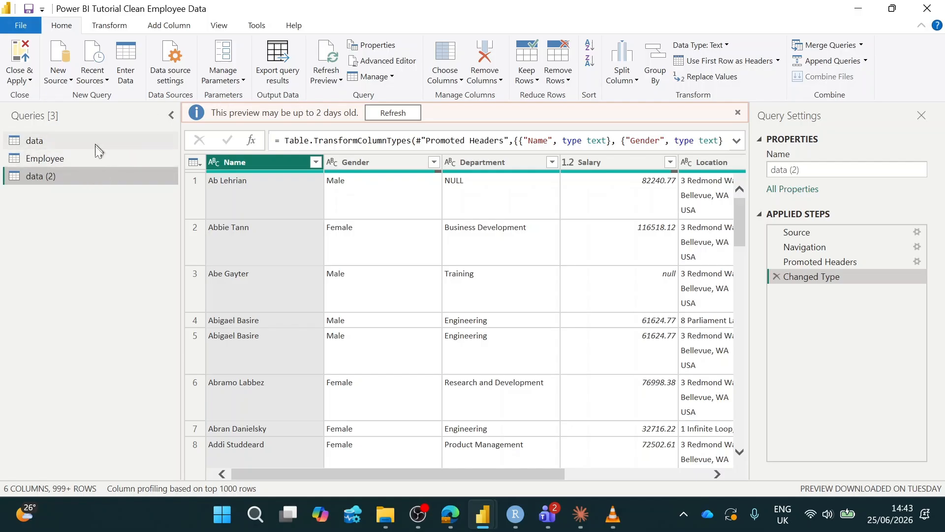
{"action": "right_click", "coordinate": [53, 178]}
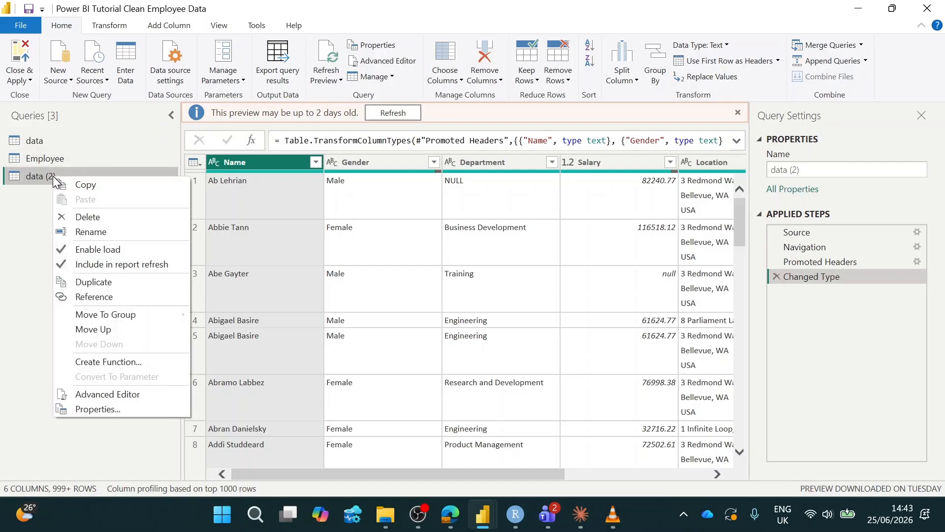
{"action": "left_click", "coordinate": [88, 231]}
{"action": "type", "text": "Em"}
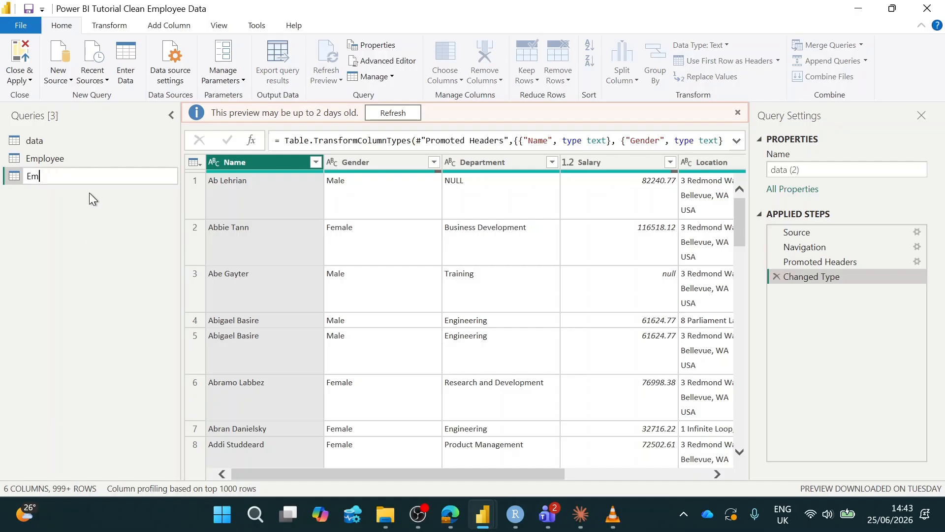
{"action": "type", "text": "ployees"}
{"action": "left_click", "coordinate": [117, 259]}
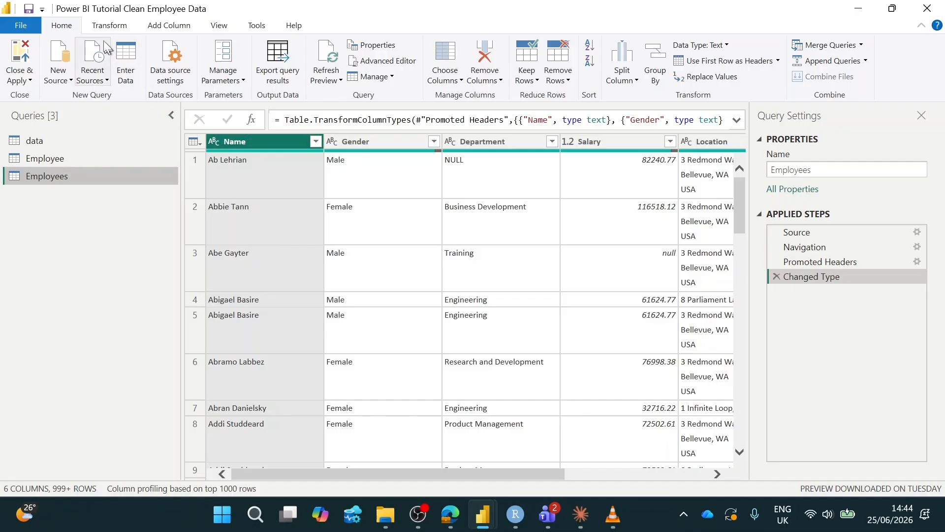
- Display the column profile, examine the Gender column's statistics and value distribution, and turn the profile off
{"action": "left_click", "coordinate": [214, 26]}
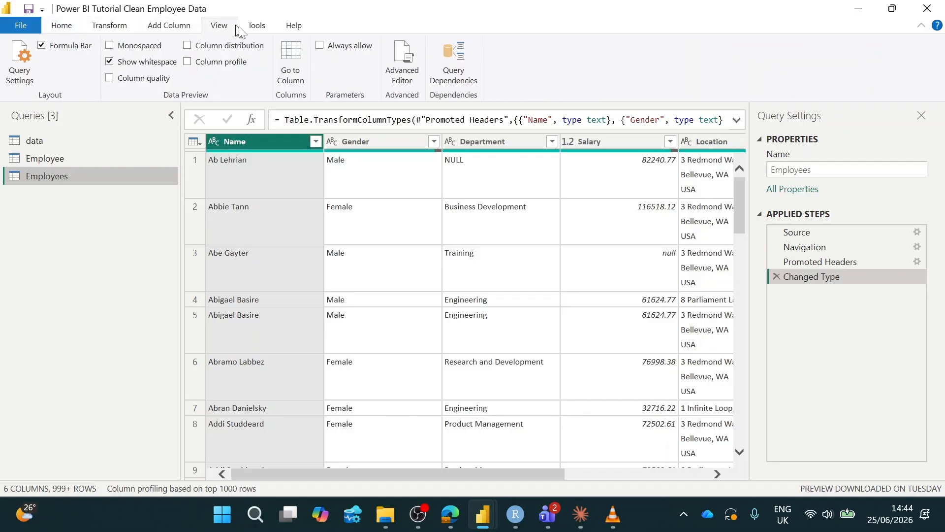
{"action": "left_click", "coordinate": [188, 62]}
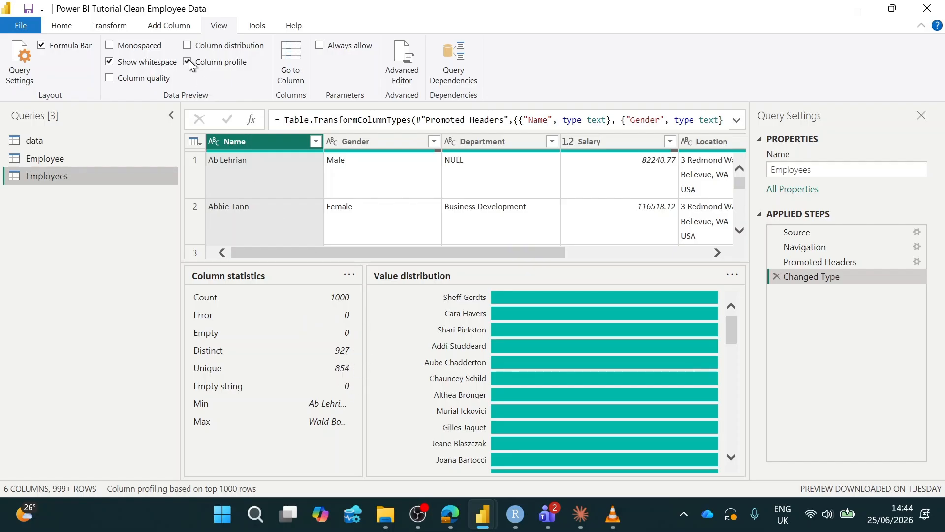
{"action": "left_click", "coordinate": [374, 141]}
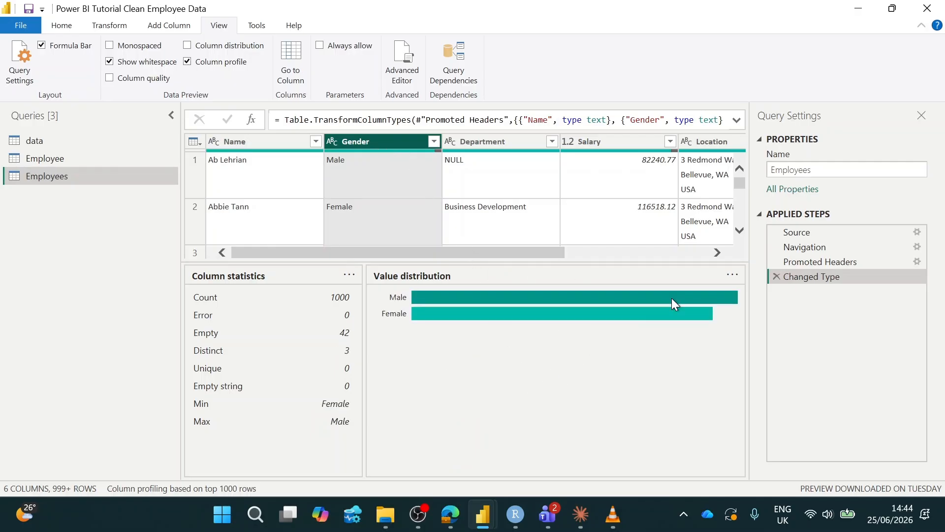
{"action": "left_click", "coordinate": [188, 61]}
- Examine the value distributions of the columns, and replace the column distribution display with column quality
{"action": "left_click", "coordinate": [188, 45]}
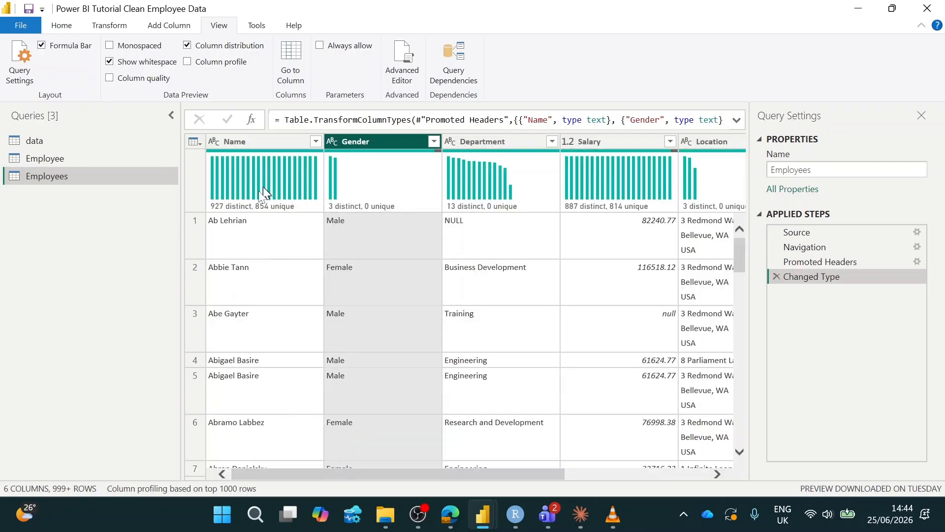
{"action": "mouse_move", "coordinate": [221, 209]}
{"action": "mouse_move", "coordinate": [493, 209]}
{"action": "left_click", "coordinate": [189, 45]}
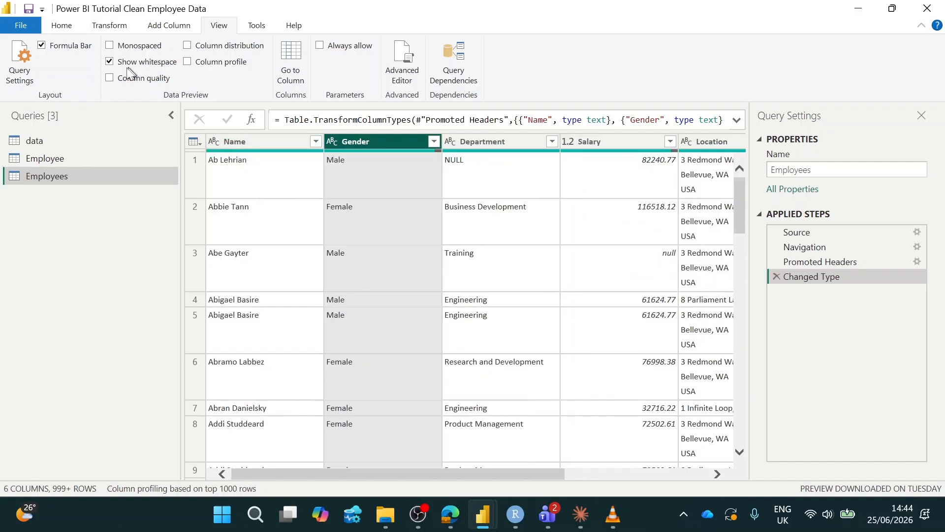
{"action": "left_click", "coordinate": [111, 77]}
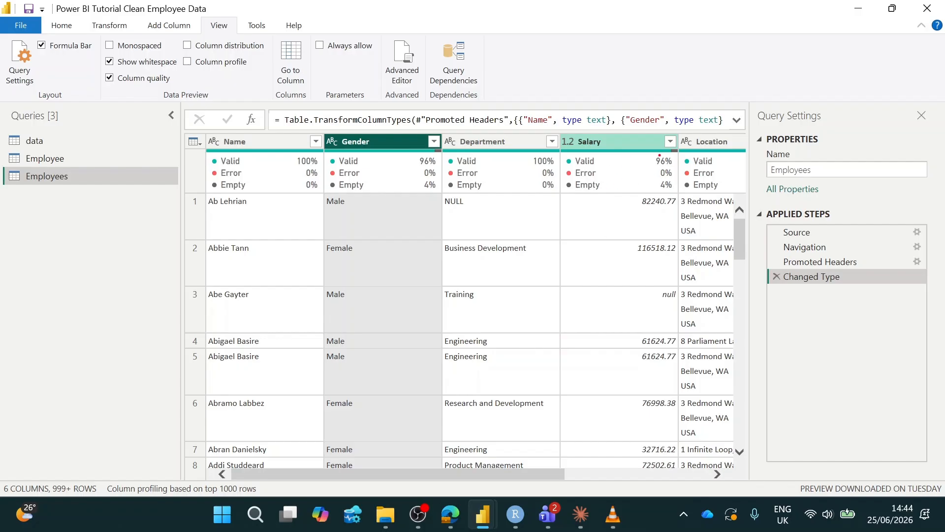
- Turn off the column quality display in the data preview
{"action": "left_click_drag", "start_coordinate": [655, 185], "coordinate": [682, 186]}
{"action": "key", "text": "Escape"}
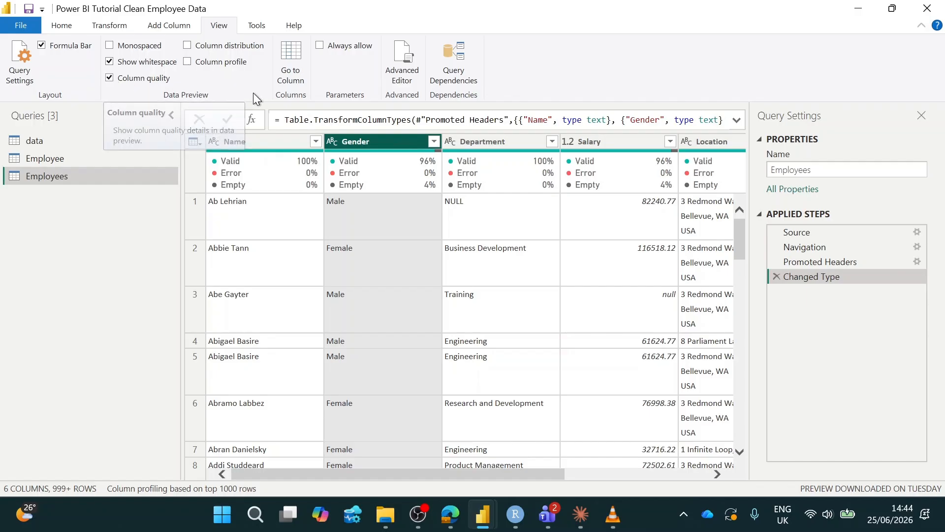
{"action": "left_click", "coordinate": [110, 78]}
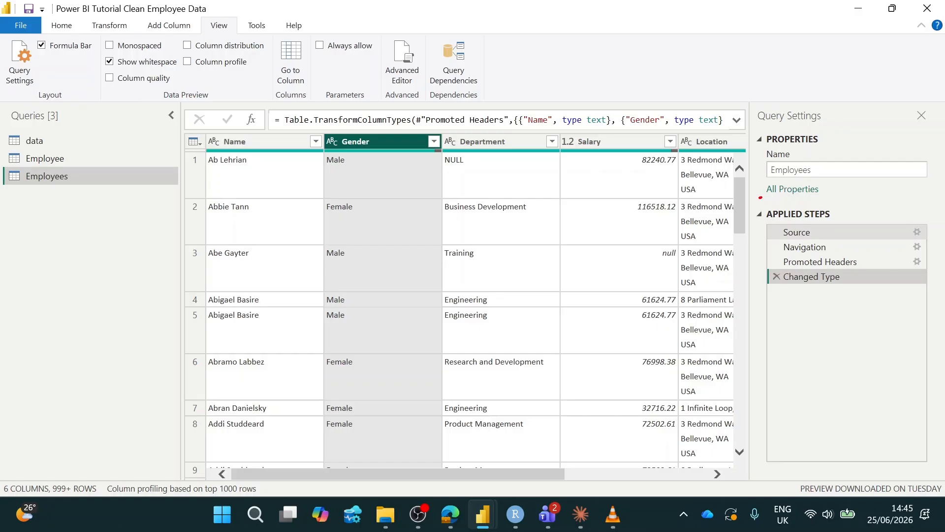
{"action": "mouse_move", "coordinate": [760, 198]}
{"action": "left_mouse_down"}
{"action": "mouse_move", "coordinate": [844, 214]}
{"action": "mouse_move", "coordinate": [754, 211]}
{"action": "left_mouse_up"}
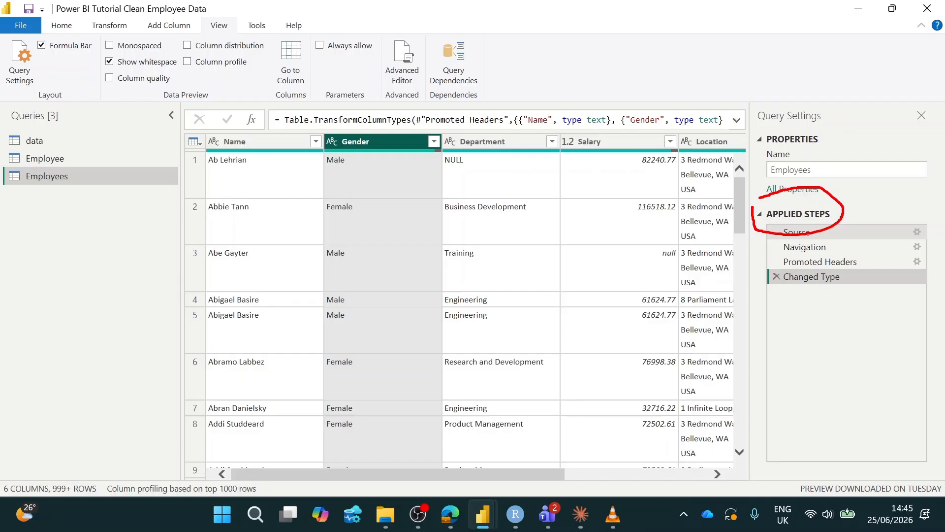
- Start a Replace Values operation on the Department column with NULL as the value to find
{"action": "left_click", "coordinate": [506, 178]}
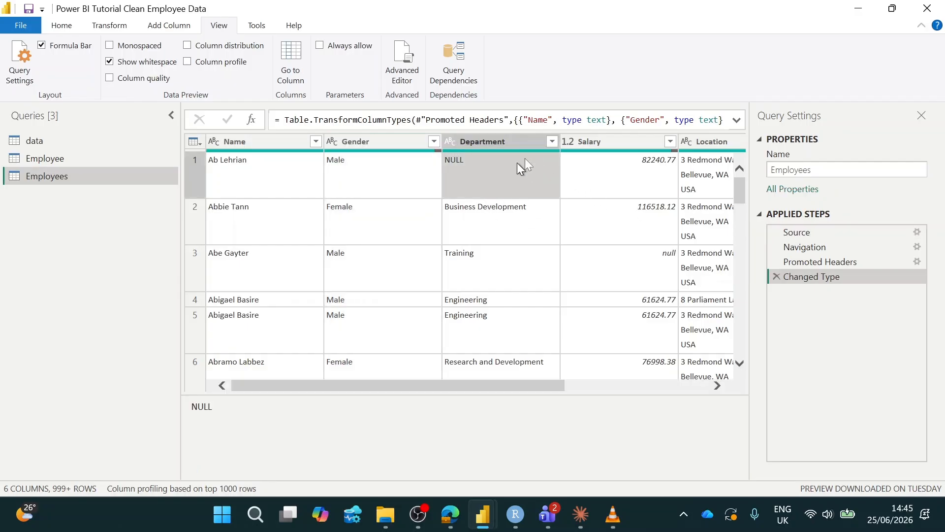
{"action": "left_click", "coordinate": [486, 141]}
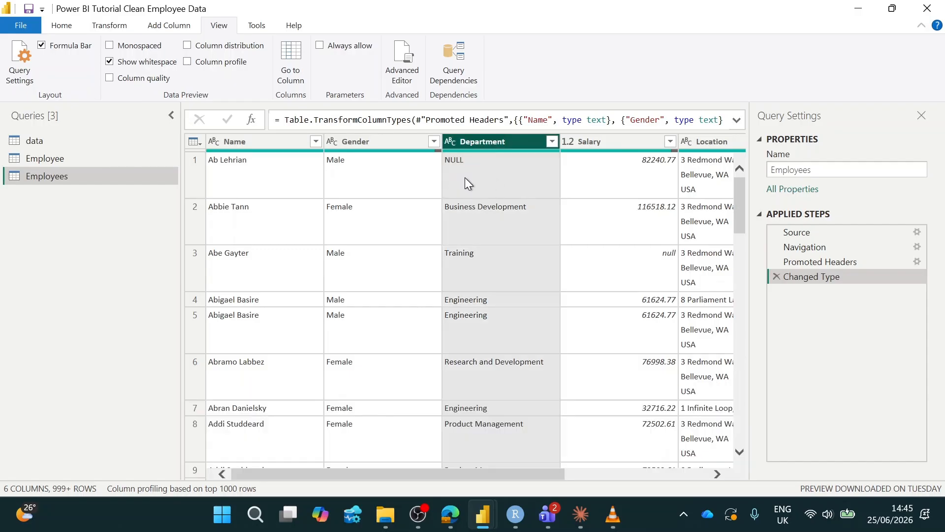
{"action": "right_click", "coordinate": [494, 146]}
{"action": "key", "text": "Escape"}
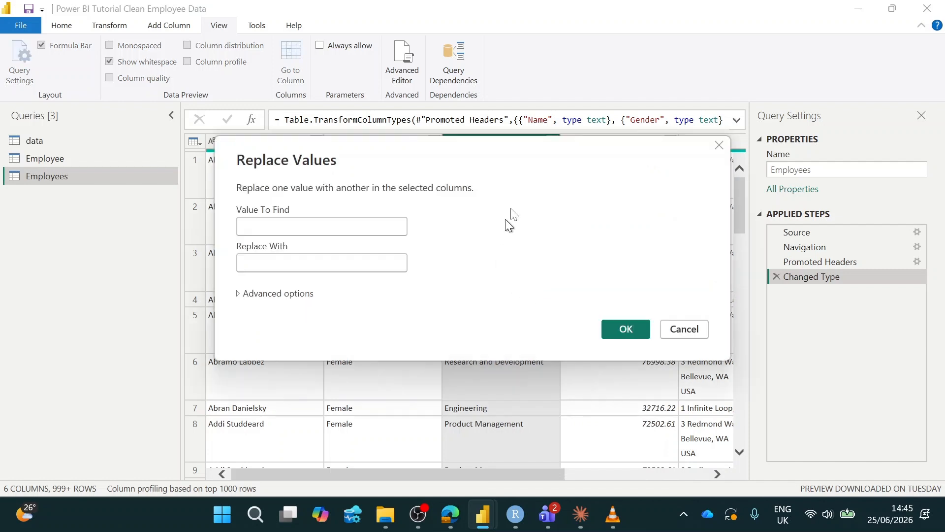
{"action": "left_click_drag", "start_coordinate": [551, 163], "coordinate": [499, 217]}
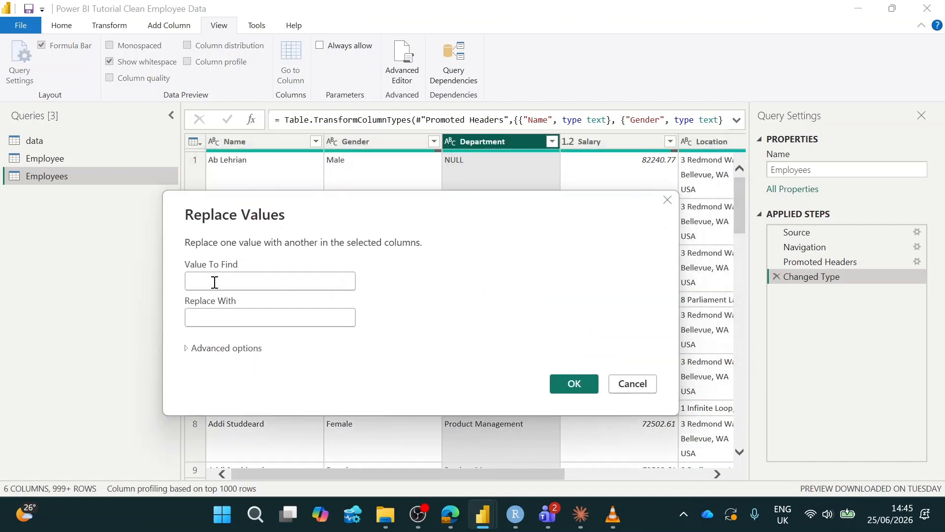
{"action": "type", "text": "Null"}
{"action": "key", "text": "BackSpace"}
{"action": "key", "text": "BackSpace"}
{"action": "key", "text": "BackSpace"}
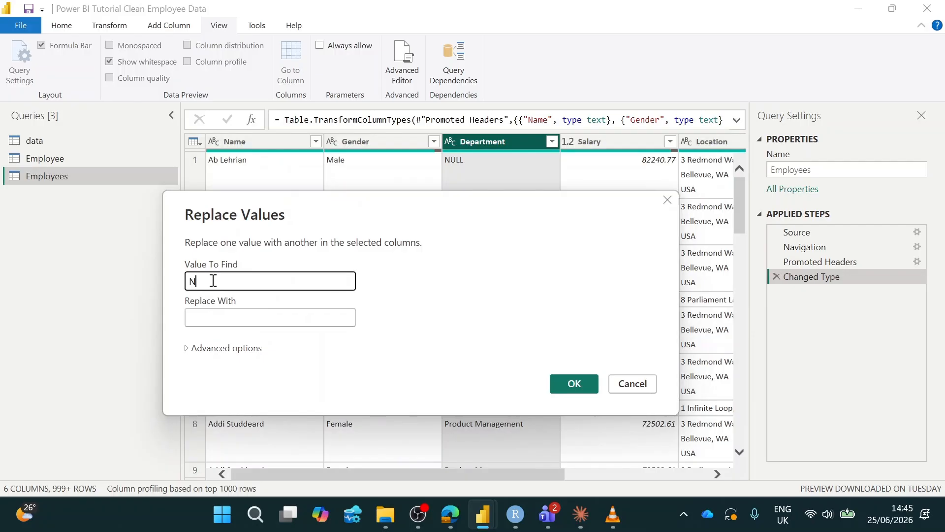
{"action": "type", "text": "u"}
{"action": "key", "text": "BackSpace"}
{"action": "type", "text": "ULL"}
{"action": "left_click", "coordinate": [220, 319]}
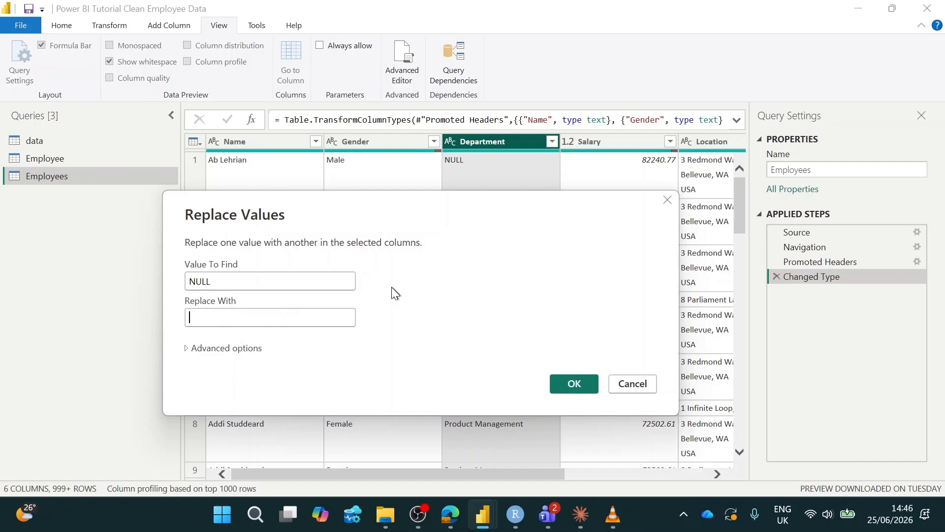
- Enter Training as the replacement value and apply the replacement to the Department column
{"action": "left_click", "coordinate": [304, 310]}
{"action": "type", "text": "t"}
{"action": "key", "text": "BackSpace"}
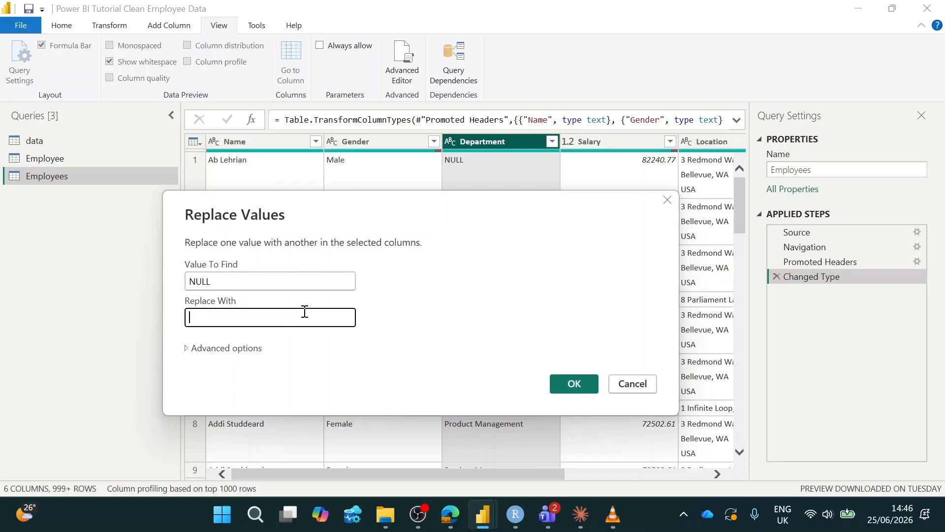
{"action": "key", "text": "BackSpace"}
{"action": "type", "text": "Training"}
{"action": "left_click", "coordinate": [575, 382]}
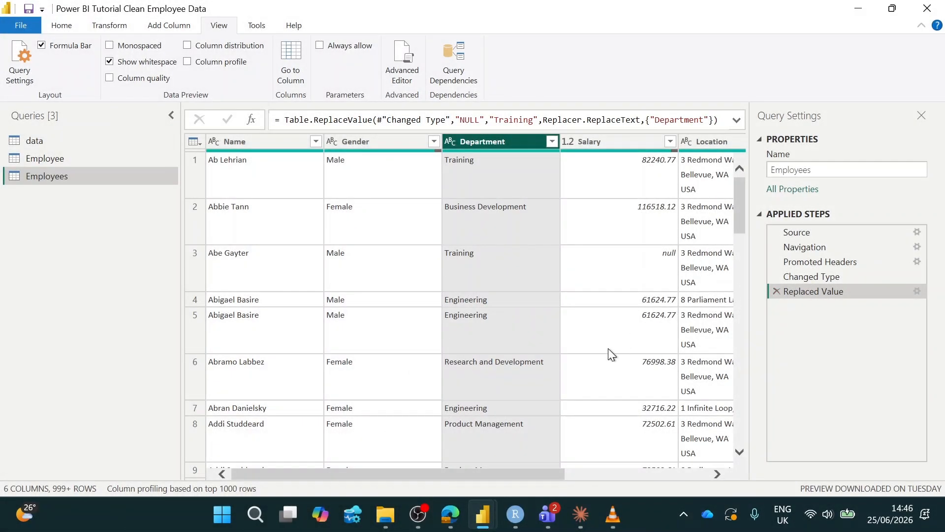
- Review the formula of the Department replacement and delete the Replaced Value step from the applied steps
{"action": "left_click_drag", "start_coordinate": [507, 473], "coordinate": [558, 475]}
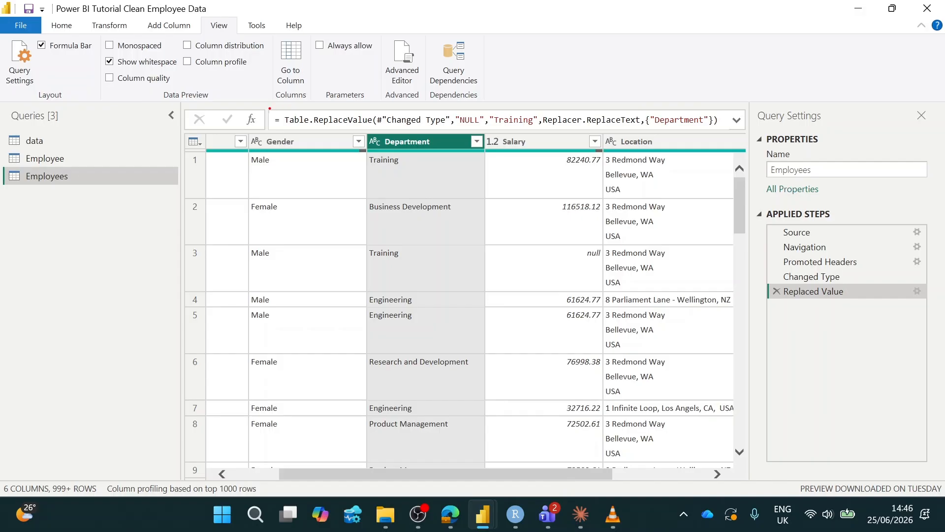
{"action": "mouse_move", "coordinate": [270, 108]}
{"action": "left_mouse_down"}
{"action": "mouse_move", "coordinate": [393, 117]}
{"action": "mouse_move", "coordinate": [493, 106]}
{"action": "left_mouse_up"}
{"action": "mouse_move", "coordinate": [285, 114]}
{"action": "left_mouse_down"}
{"action": "mouse_move", "coordinate": [459, 106]}
{"action": "mouse_move", "coordinate": [477, 113]}
{"action": "mouse_move", "coordinate": [479, 130]}
{"action": "mouse_move", "coordinate": [451, 123]}
{"action": "mouse_move", "coordinate": [540, 109]}
{"action": "mouse_move", "coordinate": [545, 129]}
{"action": "mouse_move", "coordinate": [499, 132]}
{"action": "mouse_move", "coordinate": [491, 121]}
{"action": "left_mouse_up"}
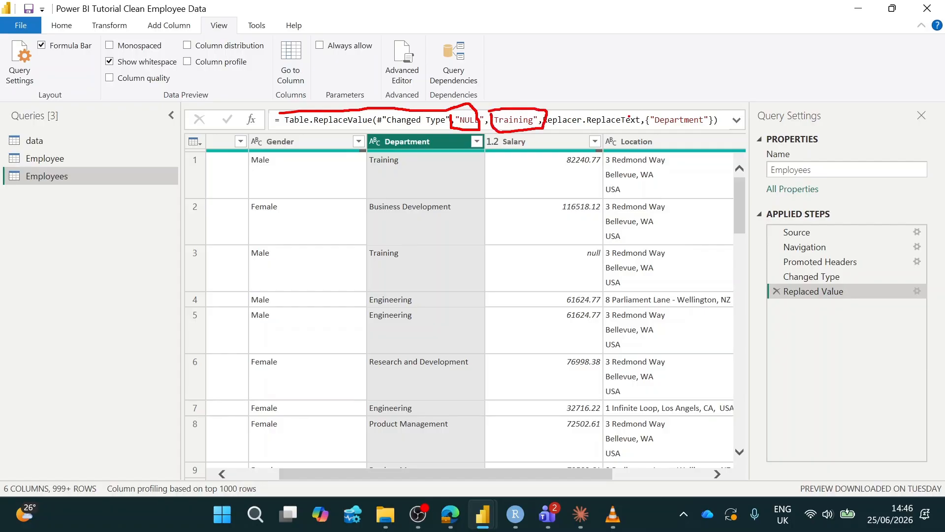
{"action": "mouse_move", "coordinate": [637, 112]}
{"action": "left_mouse_down"}
{"action": "mouse_move", "coordinate": [653, 130]}
{"action": "mouse_move", "coordinate": [720, 123]}
{"action": "mouse_move", "coordinate": [648, 109]}
{"action": "left_mouse_up"}
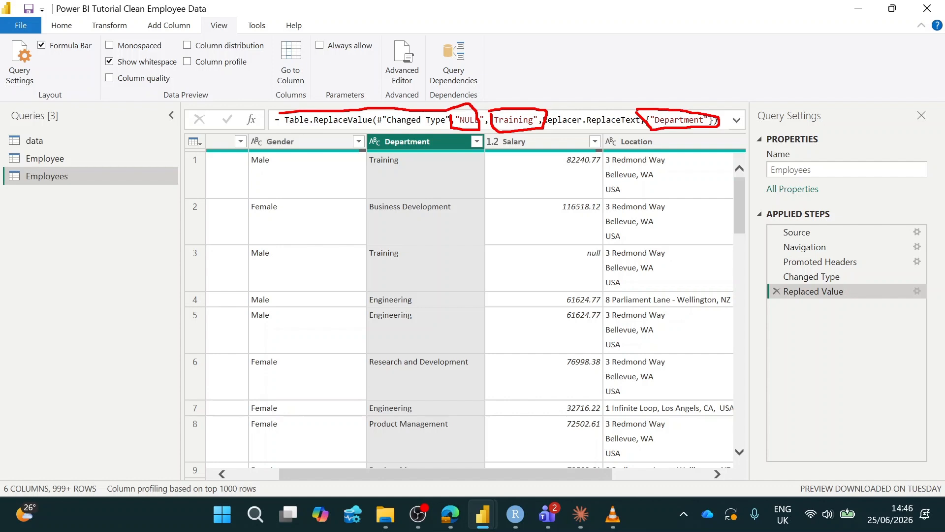
{"action": "key", "text": "Escape"}
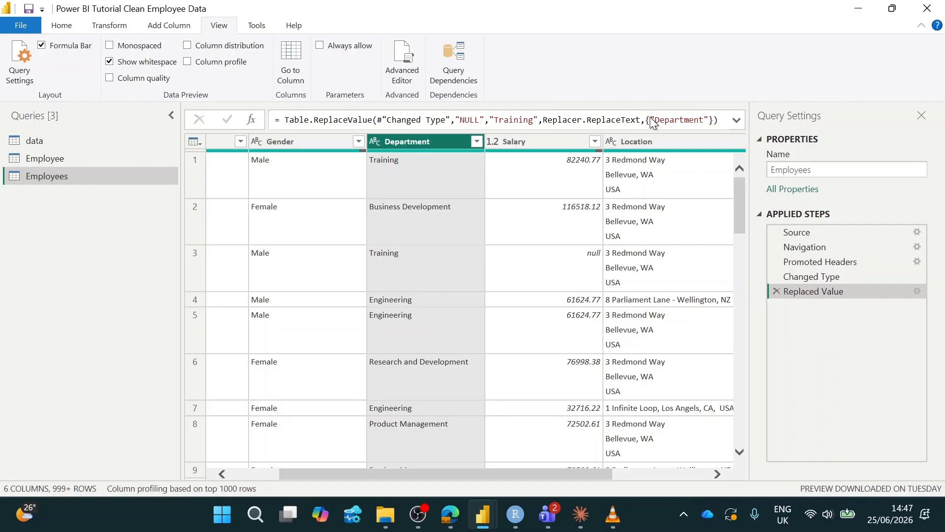
{"action": "left_click", "coordinate": [777, 291]}
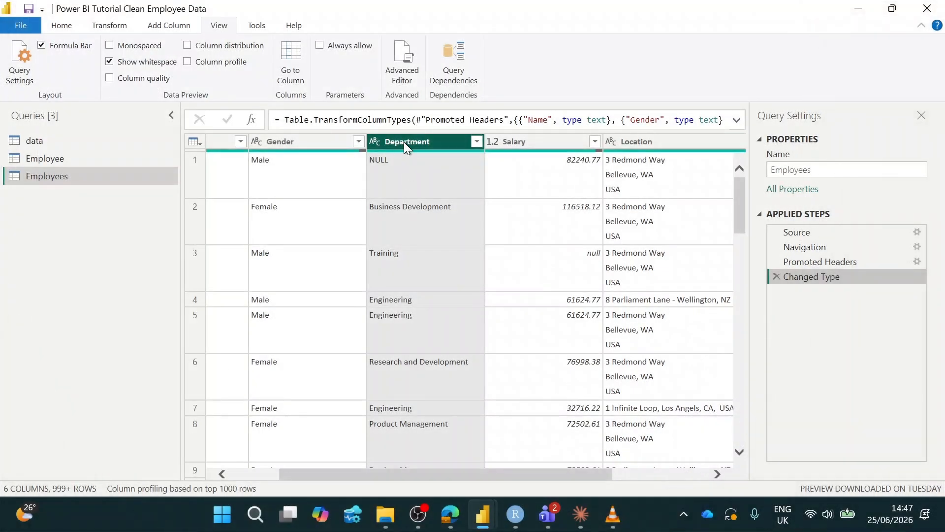
- Replace the value NULL with Training in the Department column
{"action": "right_click", "coordinate": [404, 141]}
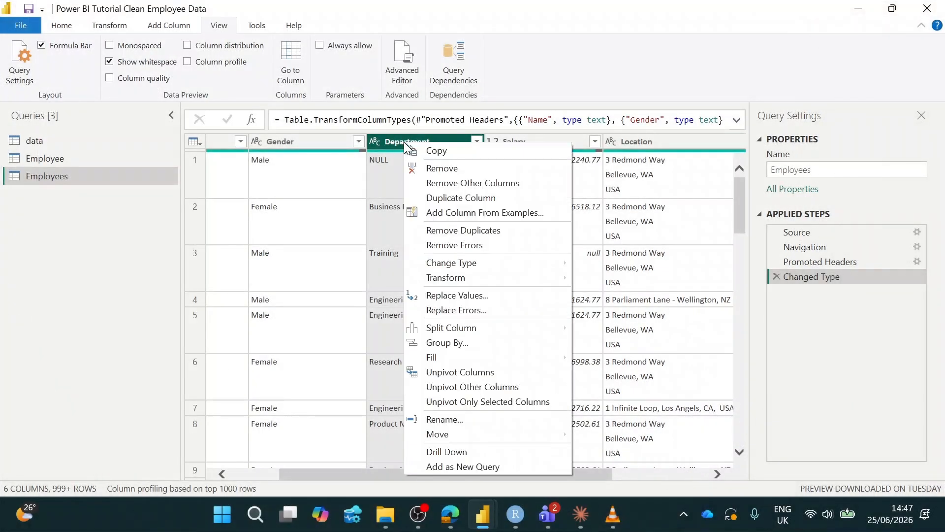
{"action": "left_click", "coordinate": [454, 294]}
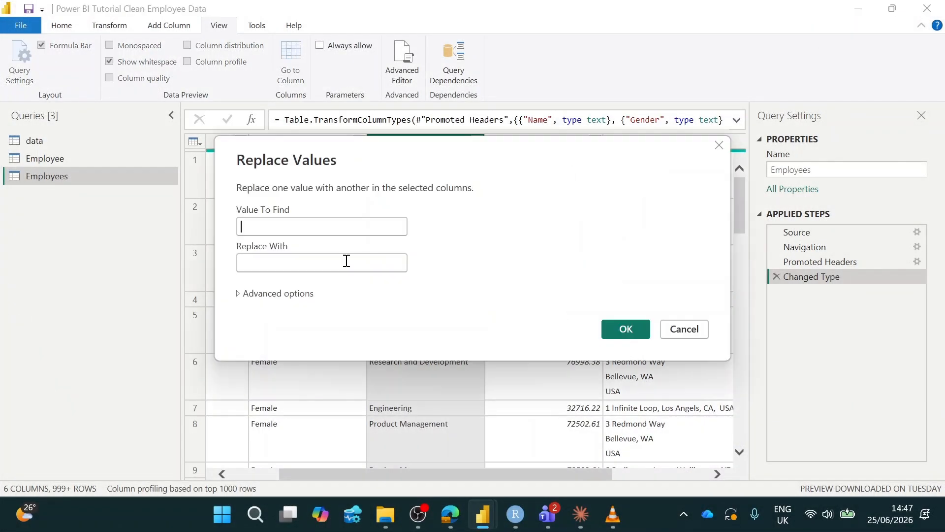
{"action": "left_click", "coordinate": [296, 231]}
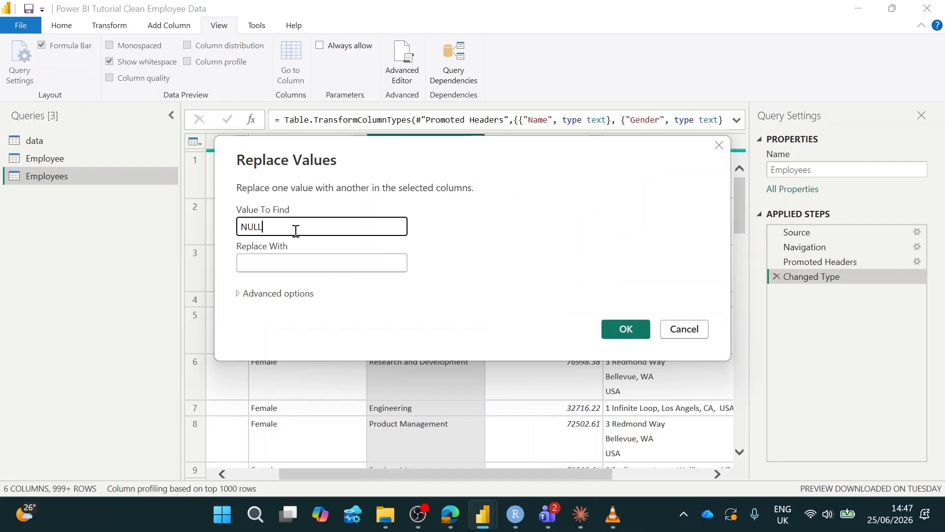
{"action": "left_click", "coordinate": [288, 262]}
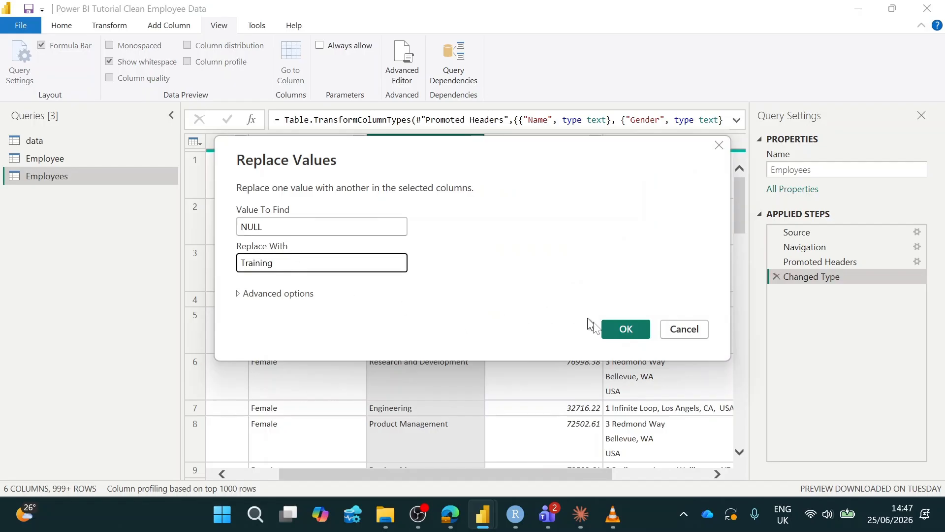
{"action": "left_click", "coordinate": [625, 330]}
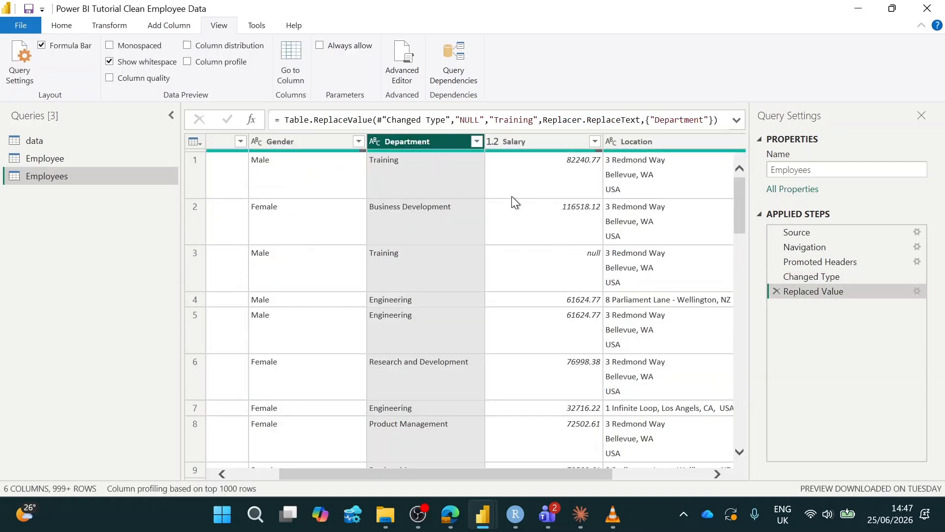
- Replace the null values in the Salary column with 10000.00
{"action": "left_click", "coordinate": [542, 144]}
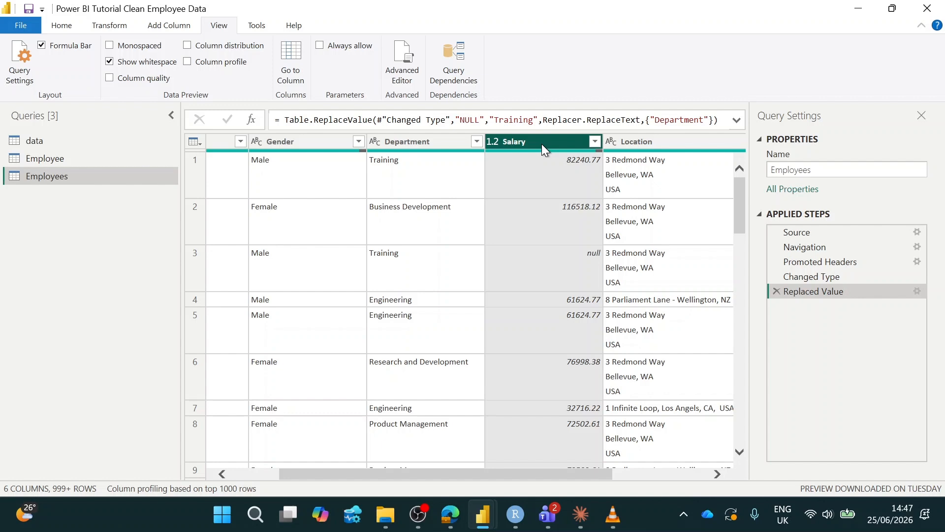
{"action": "right_click", "coordinate": [542, 143]}
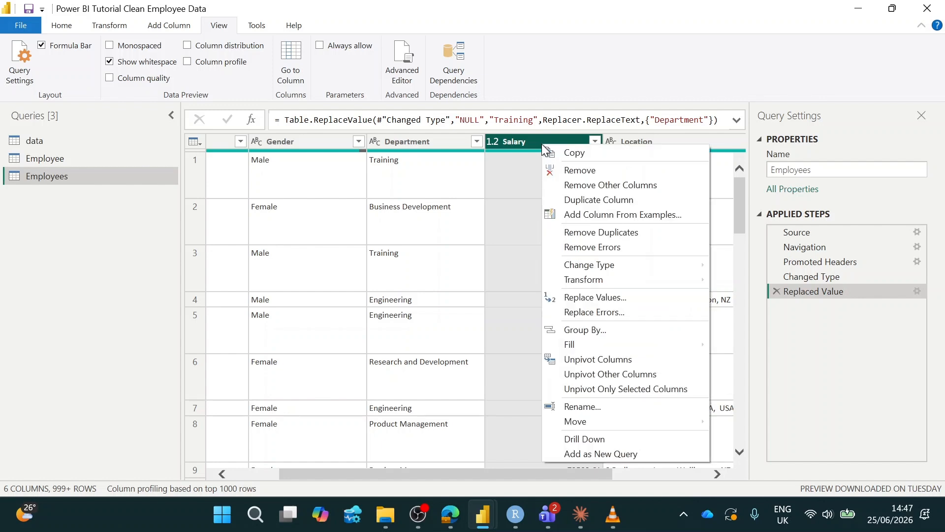
{"action": "left_click", "coordinate": [598, 296]}
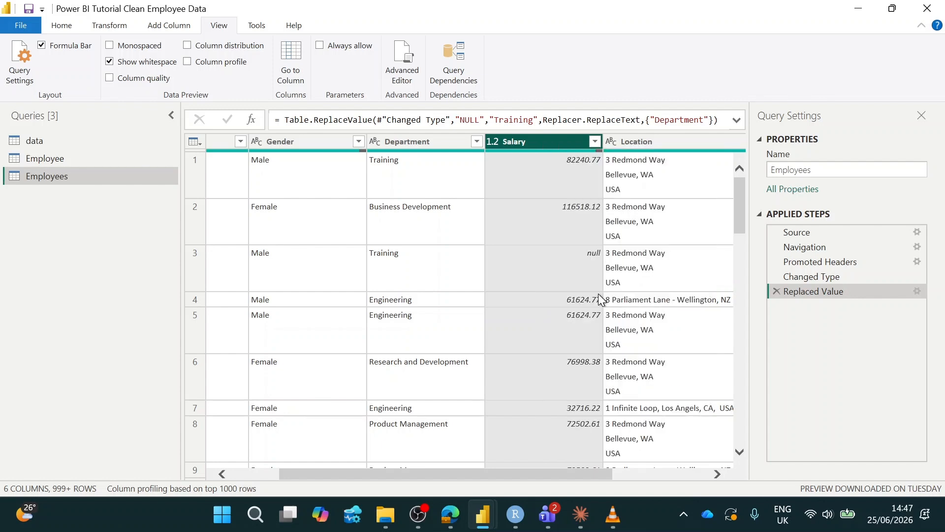
{"action": "type", "text": "nu"}
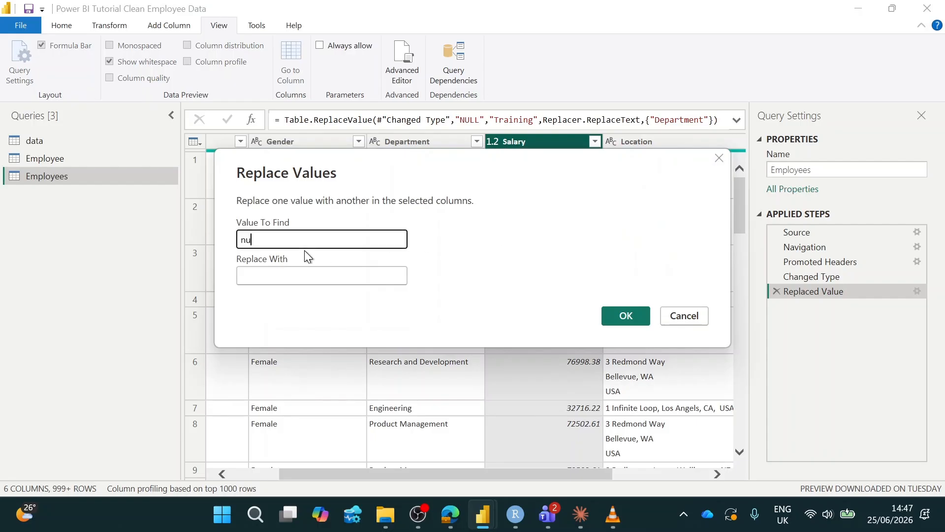
{"action": "type", "text": "ll"}
{"action": "left_click_drag", "start_coordinate": [427, 161], "coordinate": [274, 220]}
{"action": "left_click", "coordinate": [164, 335]}
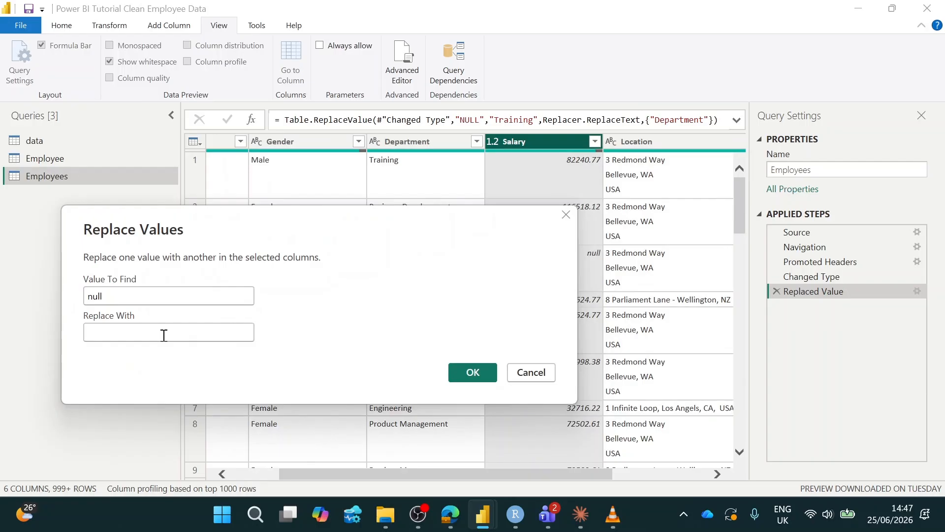
{"action": "type", "text": "10000"}
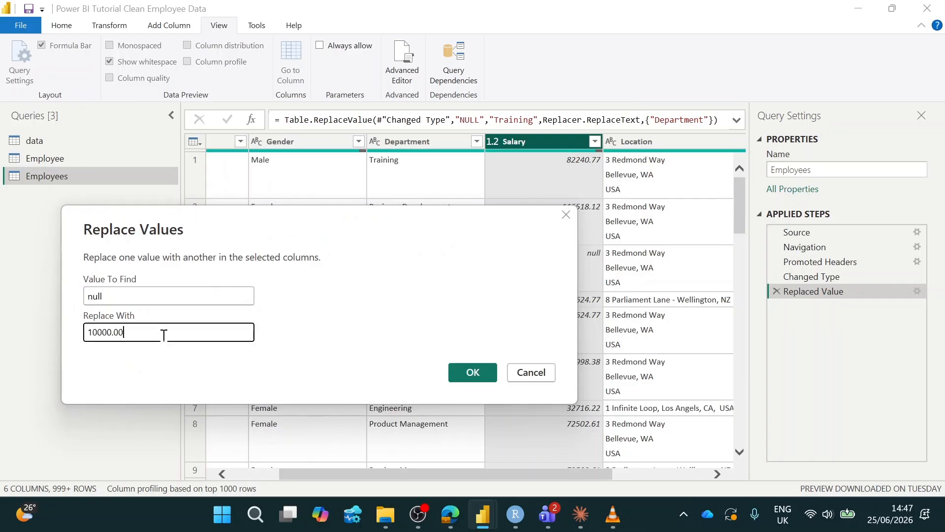
{"action": "type", "text": ".00"}
{"action": "left_click", "coordinate": [473, 373]}
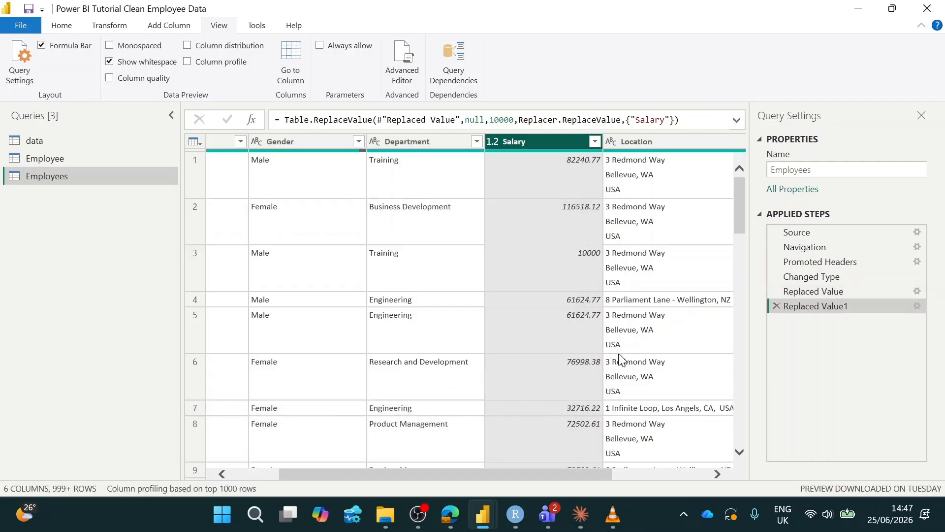
- Switch from VLC media player back to the Power Query Editor window
{"action": "scroll", "coordinate": [566, 471], "scroll_direction": "right", "scroll_amount": 5}
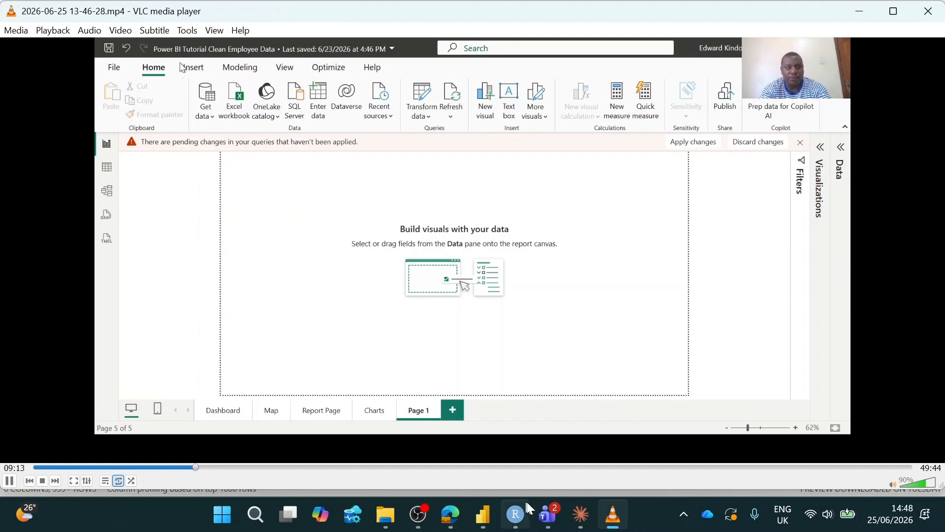
{"action": "left_click", "coordinate": [483, 515]}
{"action": "left_click", "coordinate": [497, 448]}
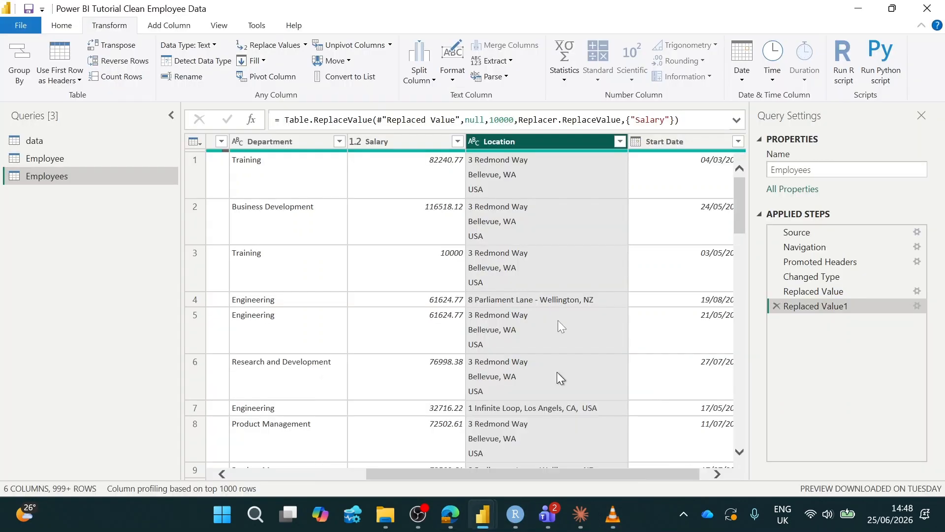
{"action": "left_click", "coordinate": [62, 25]}
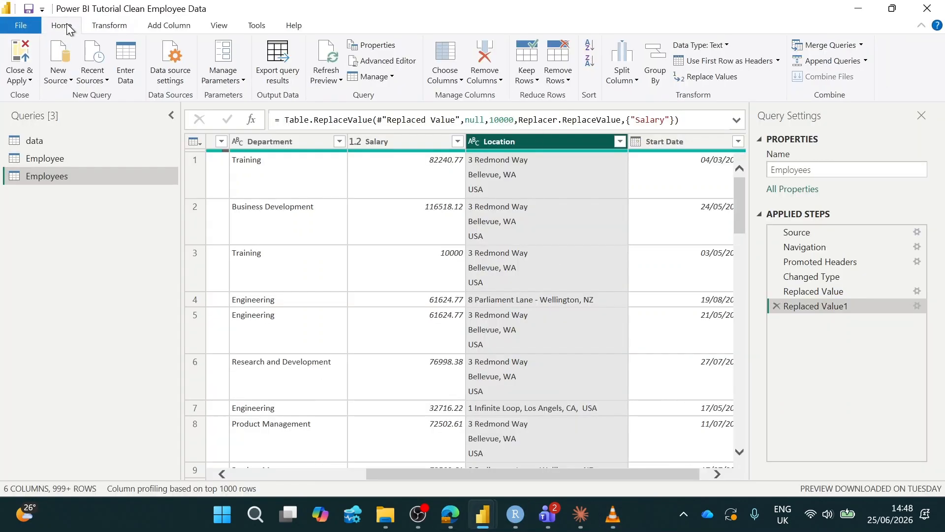
{"action": "left_click", "coordinate": [635, 83]}
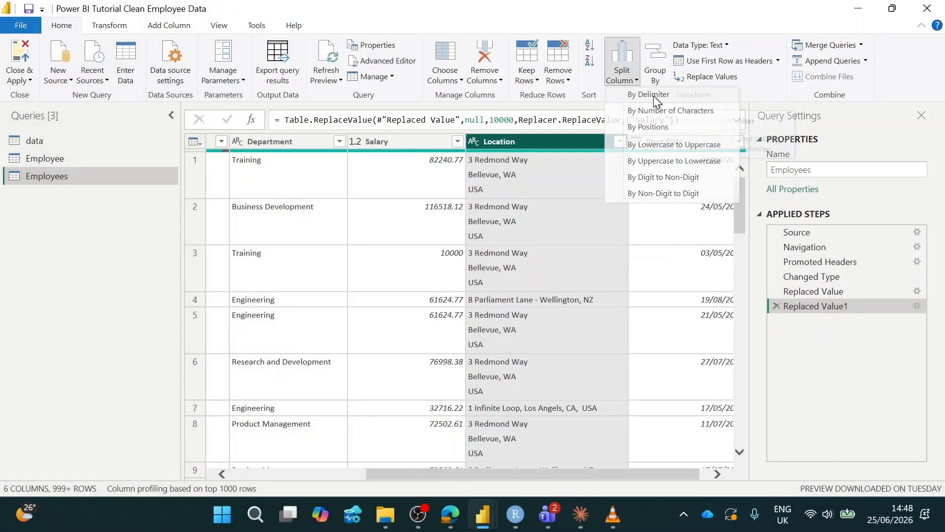
{"action": "left_click", "coordinate": [654, 95]}
{"action": "left_click", "coordinate": [398, 159]}
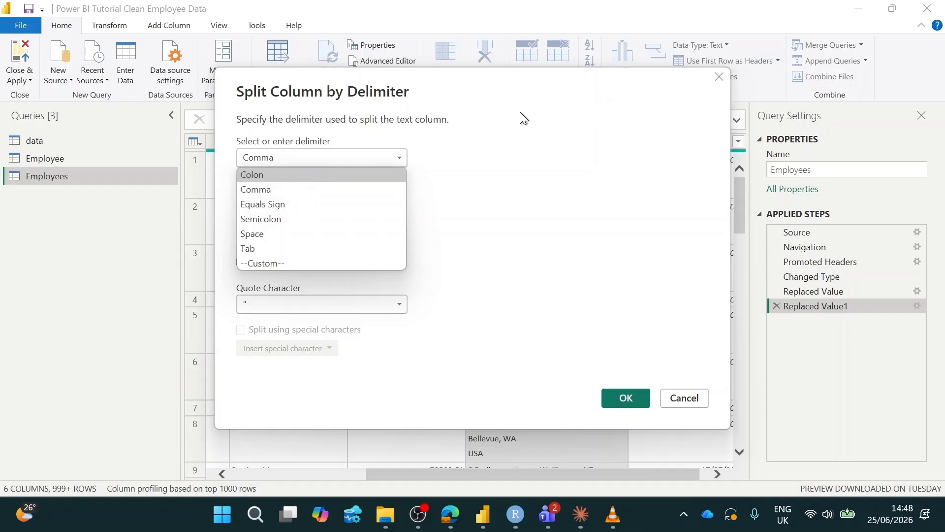
{"action": "left_click", "coordinate": [720, 78]}
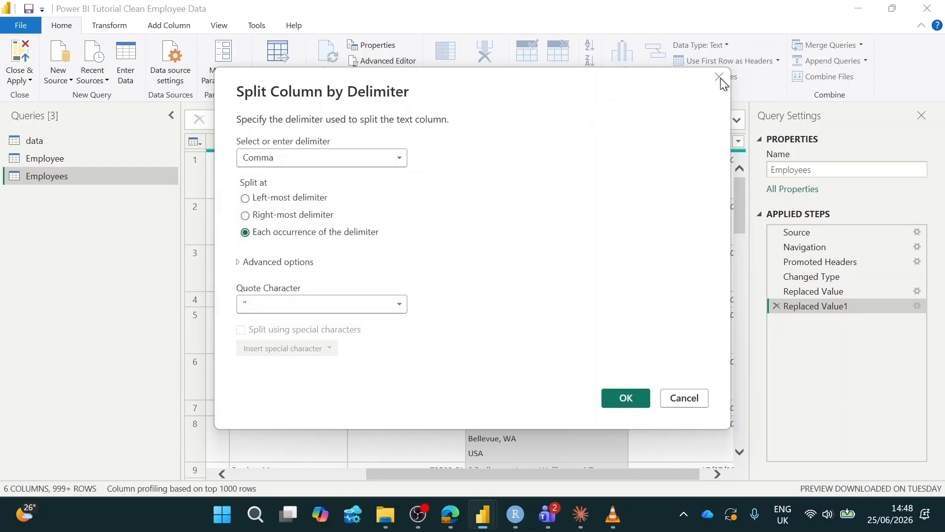
{"action": "left_click", "coordinate": [720, 78]}
- Split the Location column by the comma delimiter at the right-most delimiter
{"action": "left_click", "coordinate": [638, 84]}
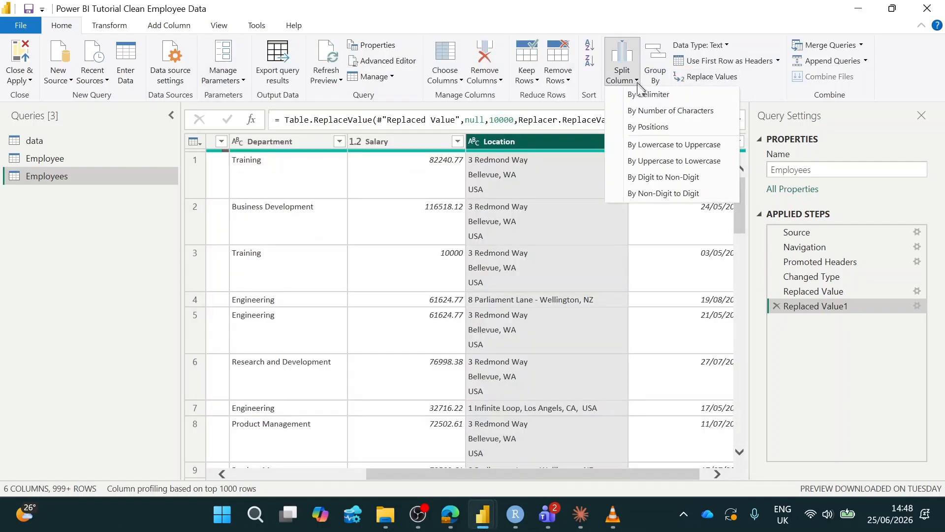
{"action": "left_click", "coordinate": [640, 95]}
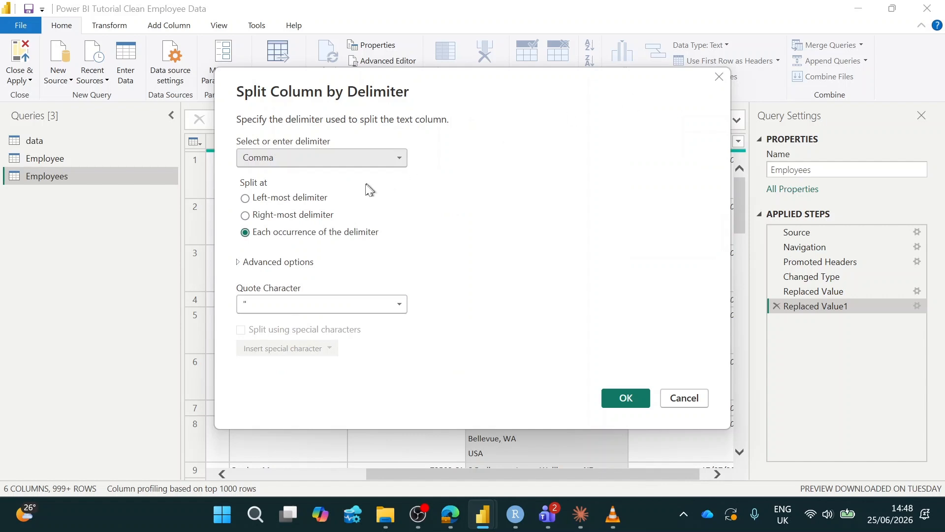
{"action": "left_click", "coordinate": [396, 158]}
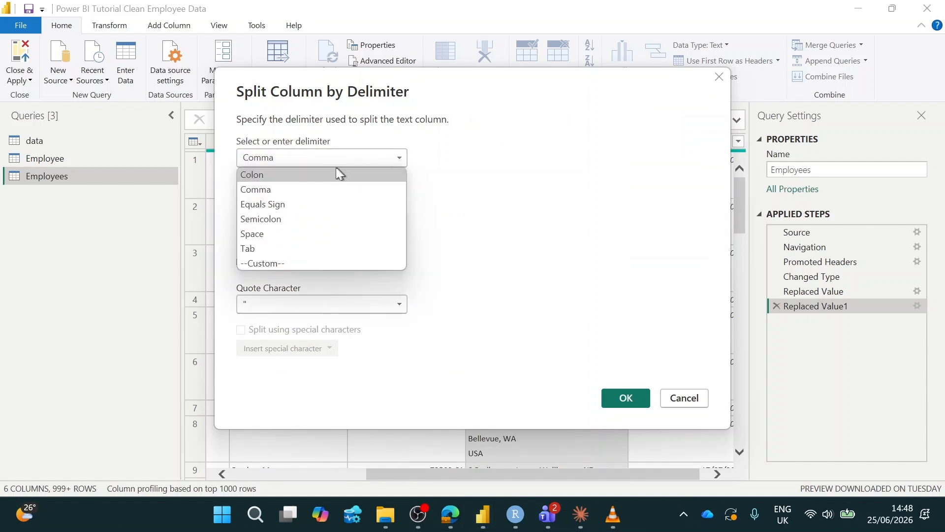
{"action": "left_click", "coordinate": [319, 189]}
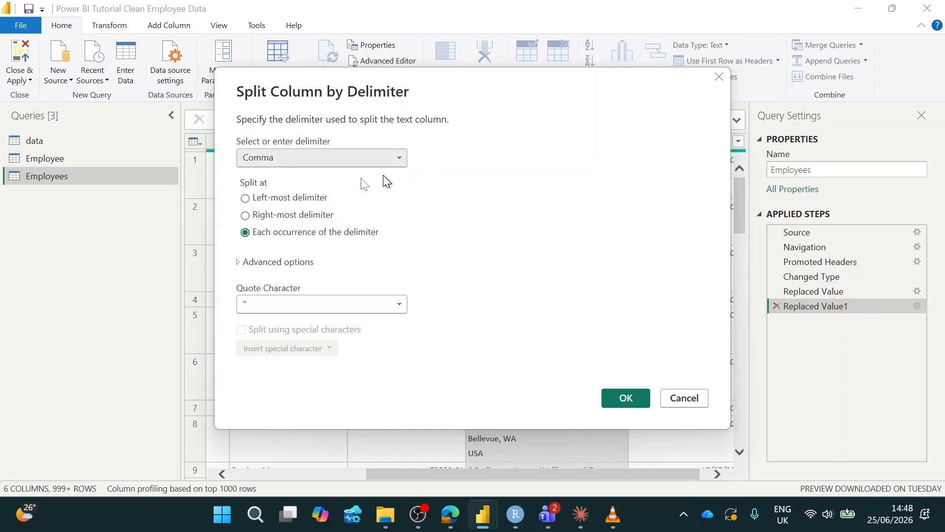
{"action": "left_click", "coordinate": [246, 216]}
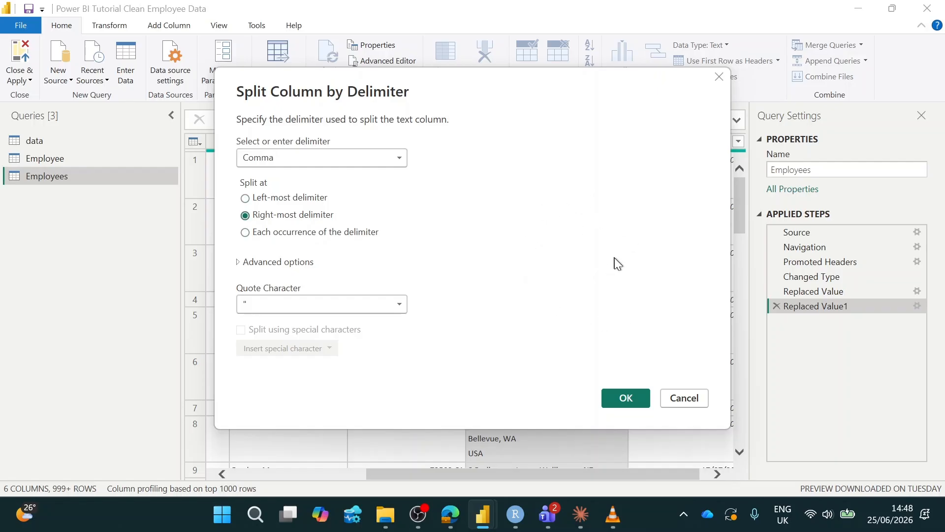
{"action": "left_click", "coordinate": [627, 399]}
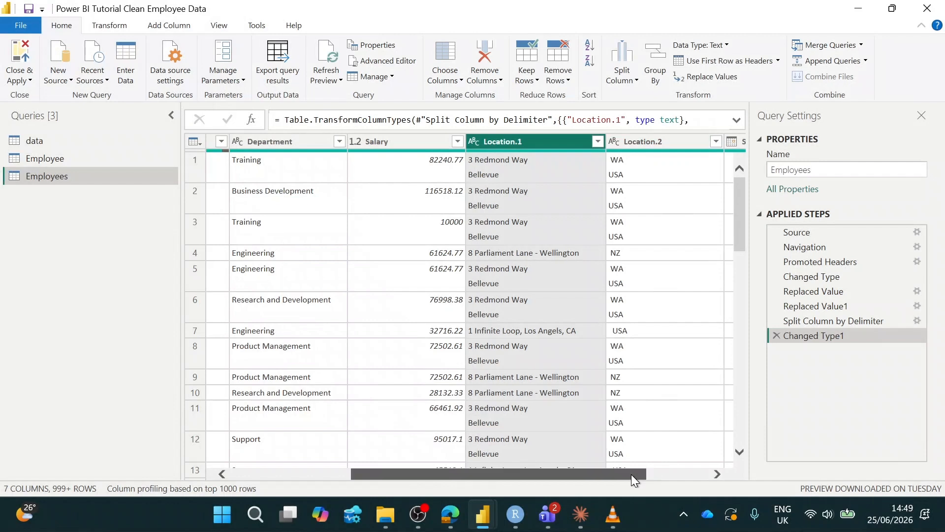
- Check the split location columns and delete the Changed Type1 and Split Column by Delimiter applied steps
{"action": "left_click_drag", "start_coordinate": [631, 475], "coordinate": [682, 475]}
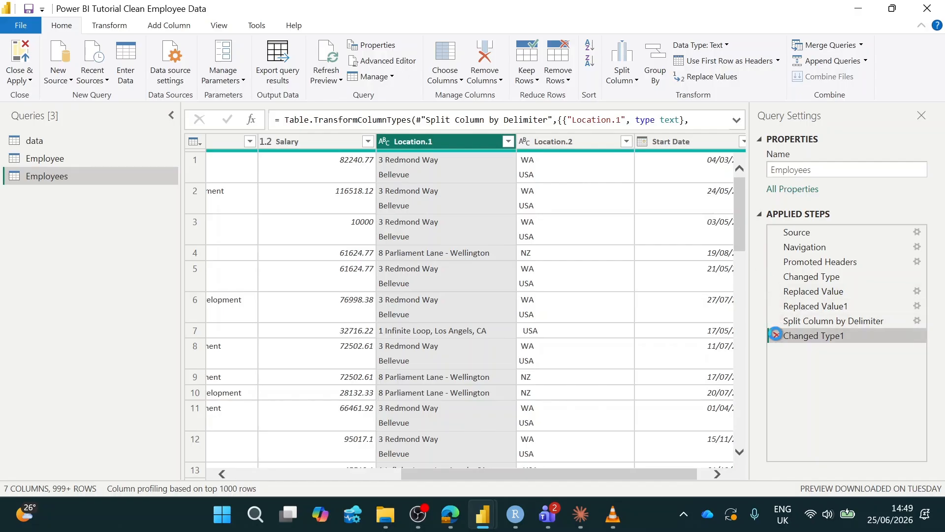
{"action": "left_click", "coordinate": [777, 336]}
{"action": "left_click", "coordinate": [776, 322]}
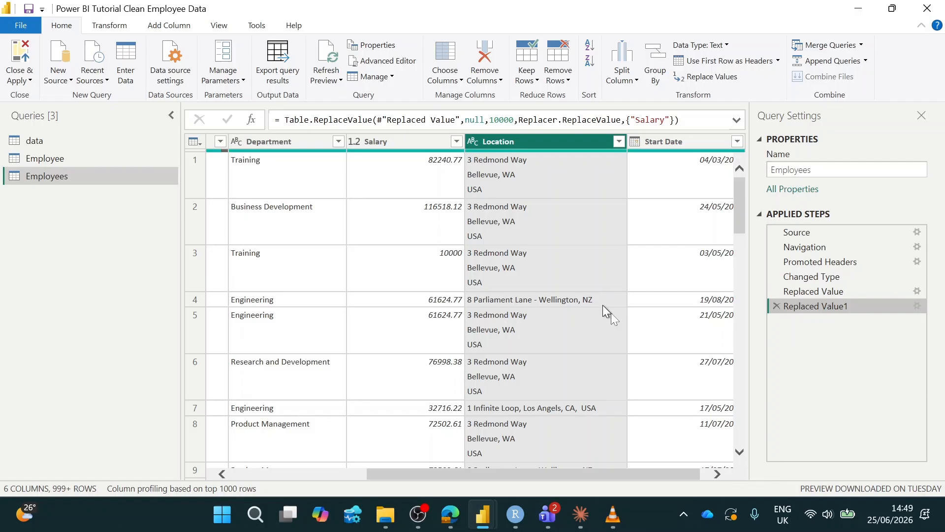
- Start a new column from examples based on the selected Location column, giving USA as the example for row 1
{"action": "left_click", "coordinate": [176, 25]}
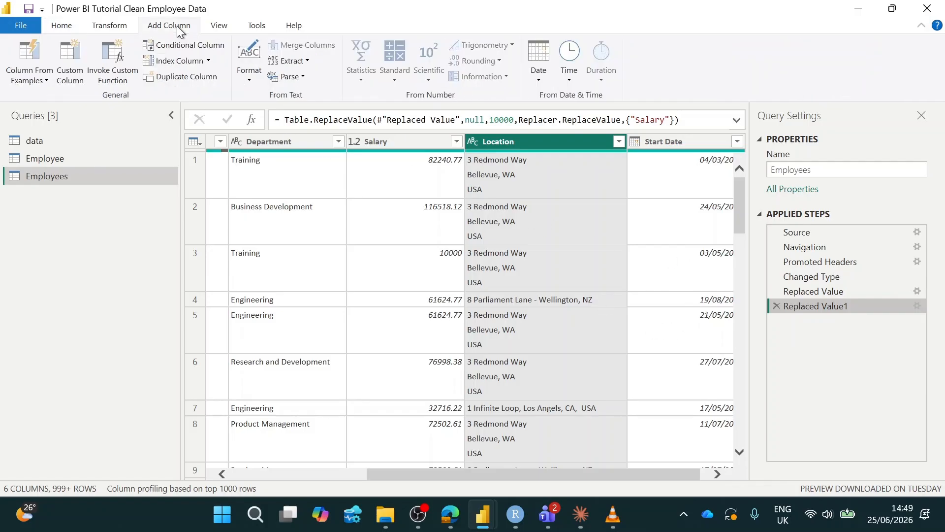
{"action": "left_click", "coordinate": [46, 82]}
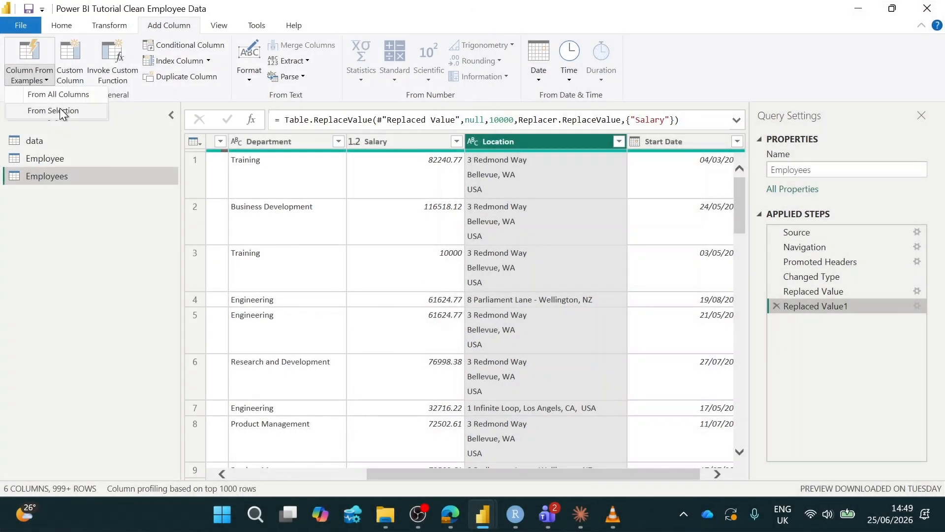
{"action": "left_click", "coordinate": [61, 112]}
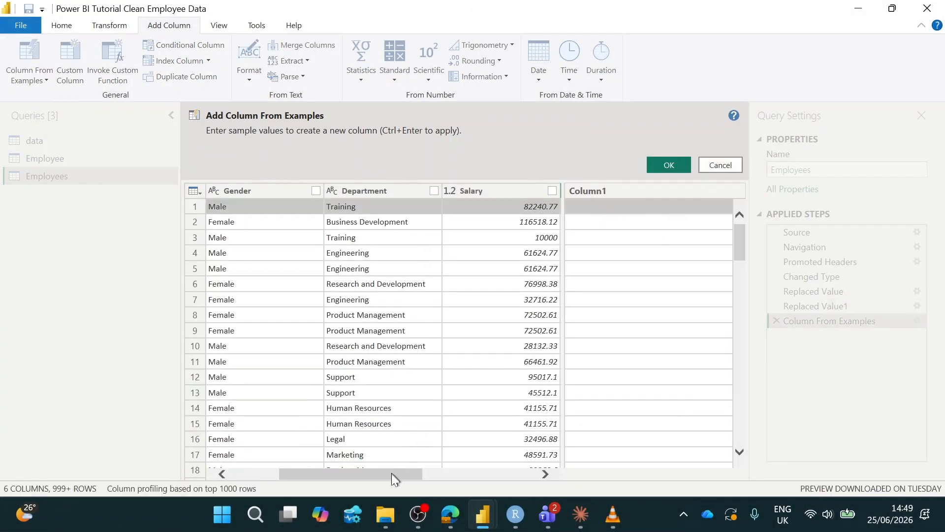
{"action": "left_click_drag", "start_coordinate": [394, 478], "coordinate": [517, 478]}
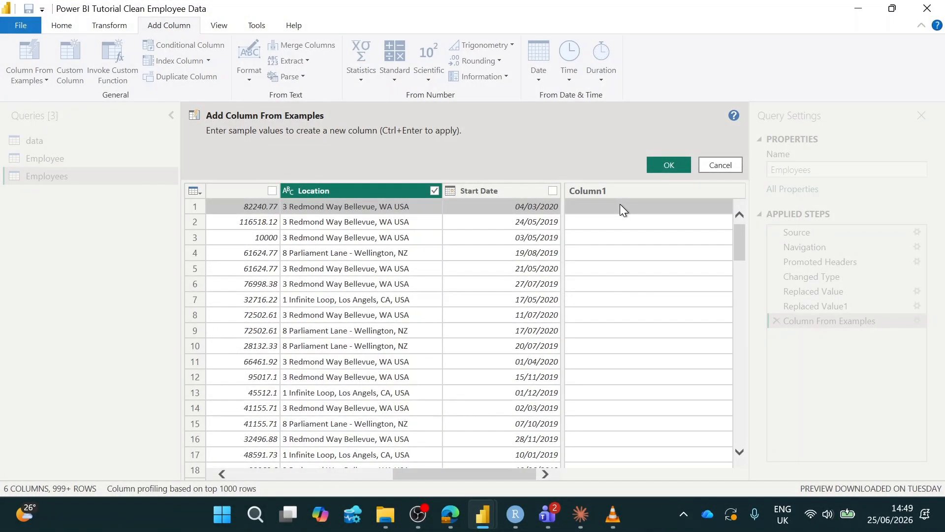
{"action": "left_click", "coordinate": [621, 207]}
{"action": "type", "text": "USA"}
{"action": "key", "text": "Return"}
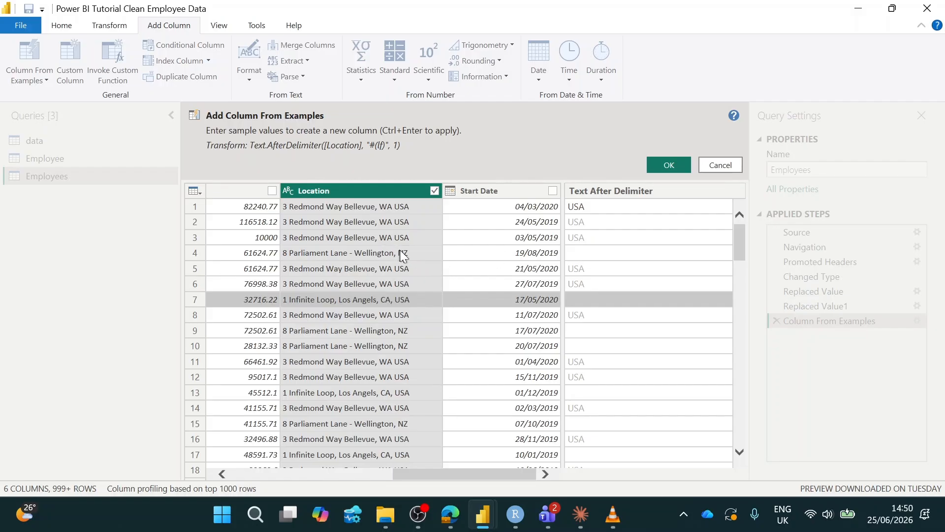
- Add the examples NZ for row 4 and USA for row 7, and create the column from them
{"action": "left_click", "coordinate": [582, 256]}
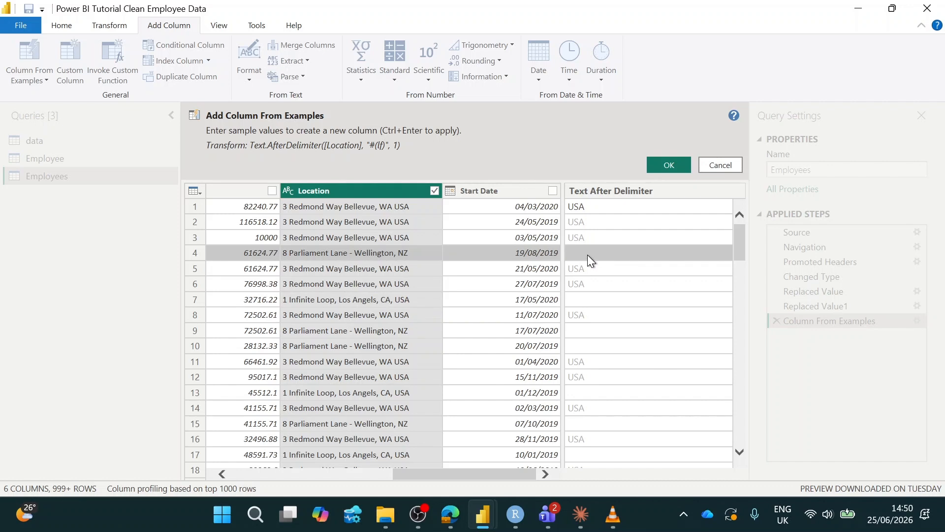
{"action": "type", "text": "NZ"}
{"action": "key", "text": "Return"}
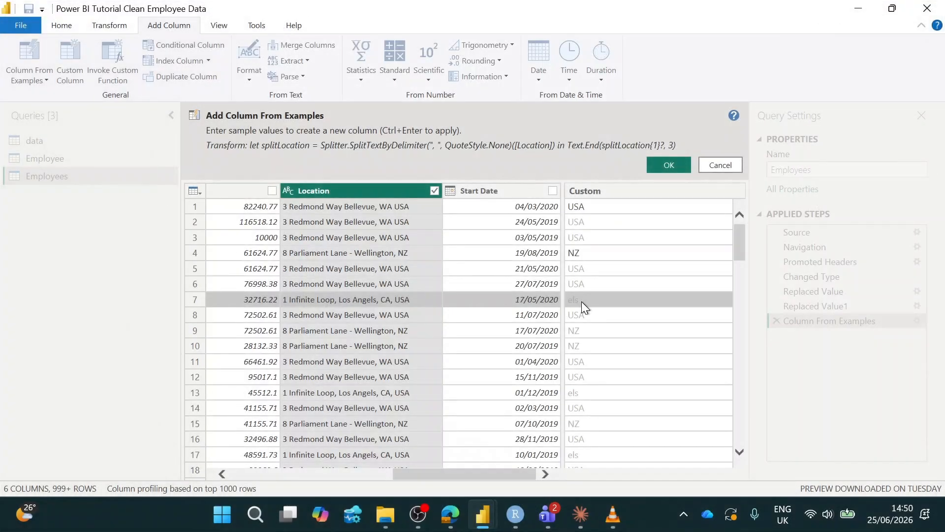
{"action": "left_click", "coordinate": [582, 306]}
{"action": "type", "text": "US"}
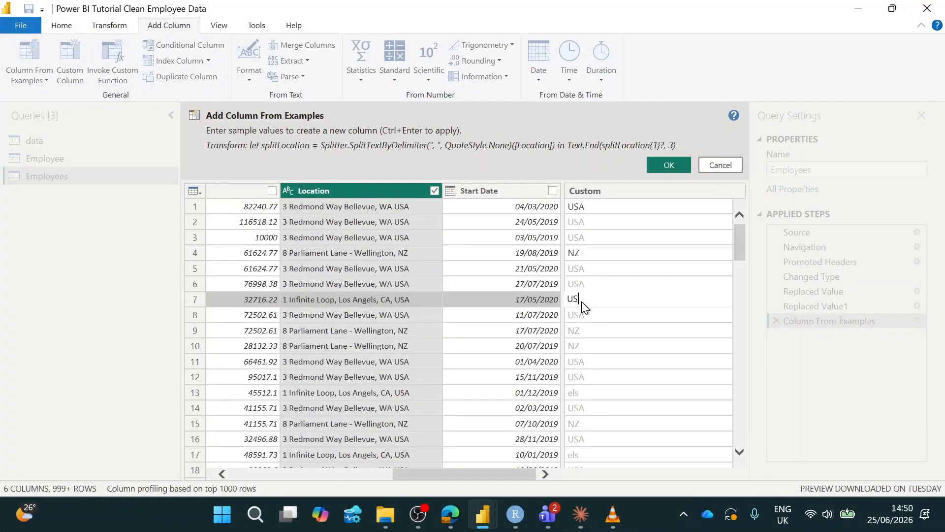
{"action": "type", "text": "A"}
{"action": "left_click", "coordinate": [615, 353]}
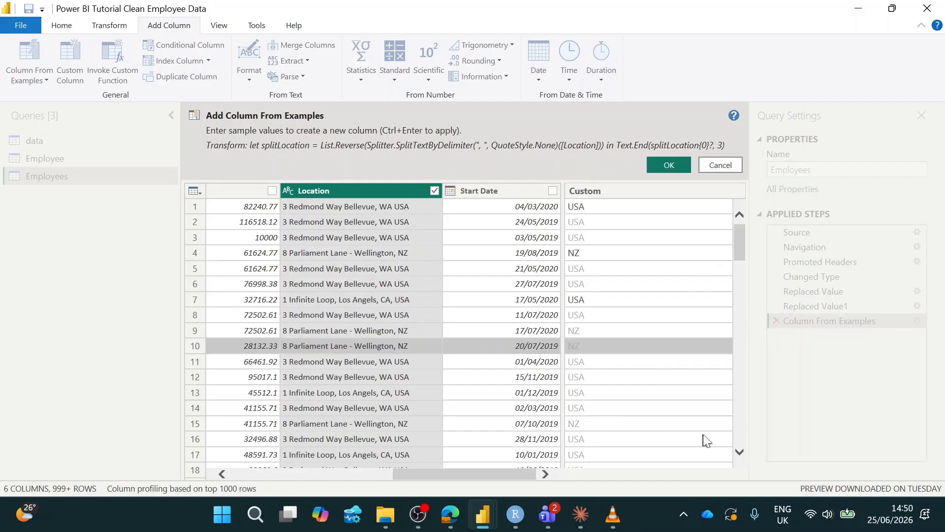
{"action": "left_click", "coordinate": [674, 167]}
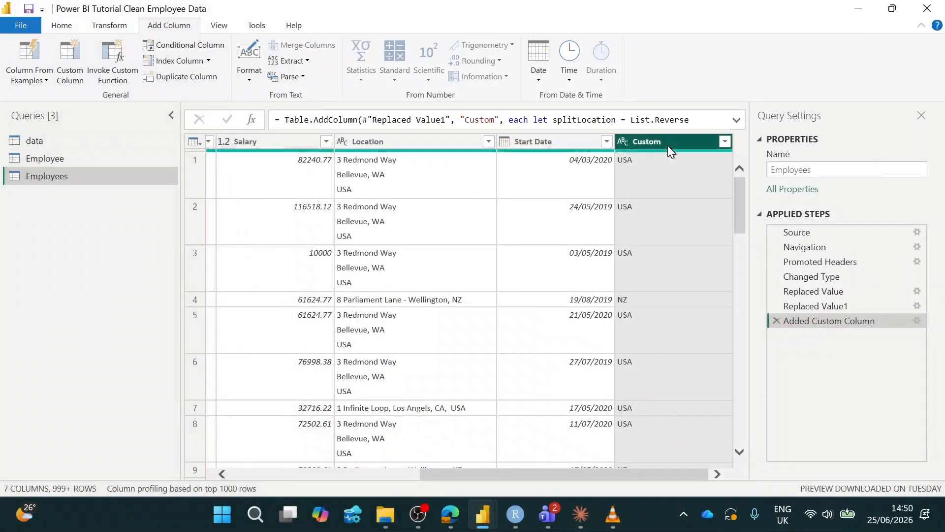
- Rename the Custom column to Country
{"action": "right_click", "coordinate": [667, 146]}
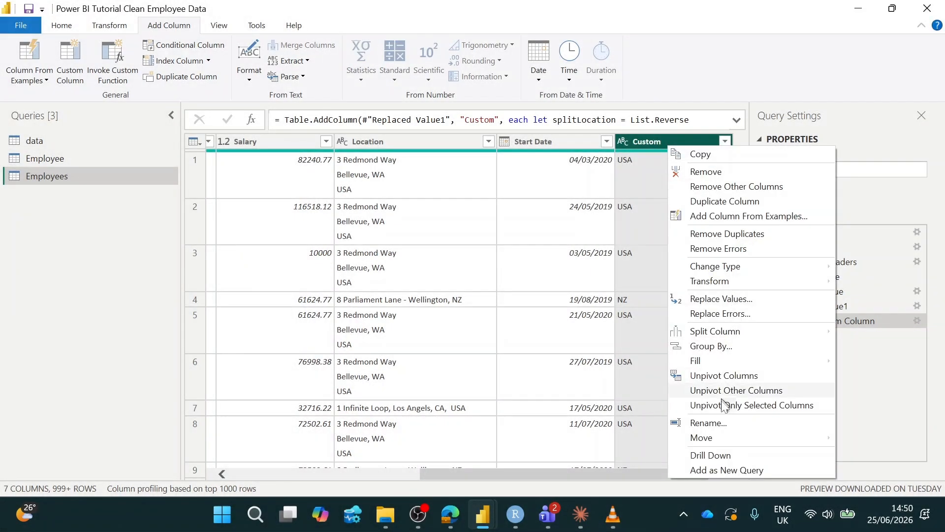
{"action": "left_click", "coordinate": [711, 422]}
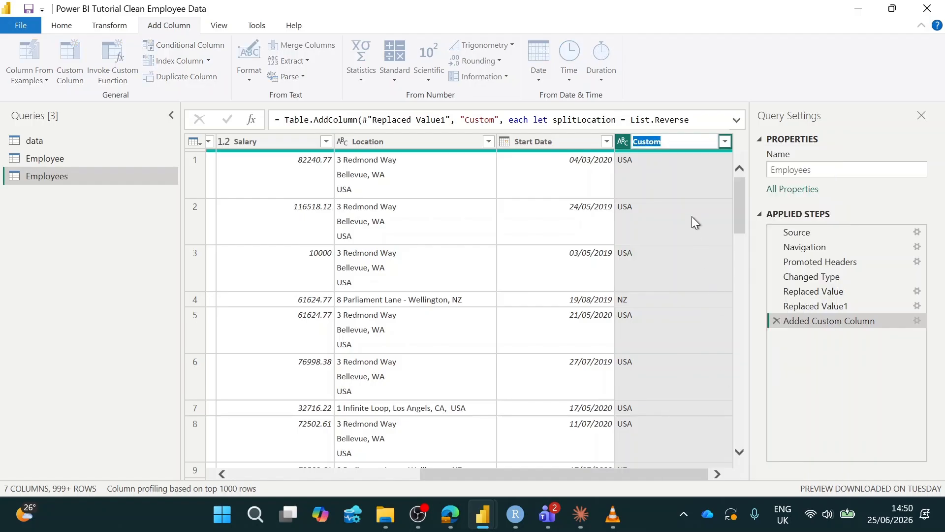
{"action": "type", "text": "Country"}
{"action": "key", "text": "Return"}
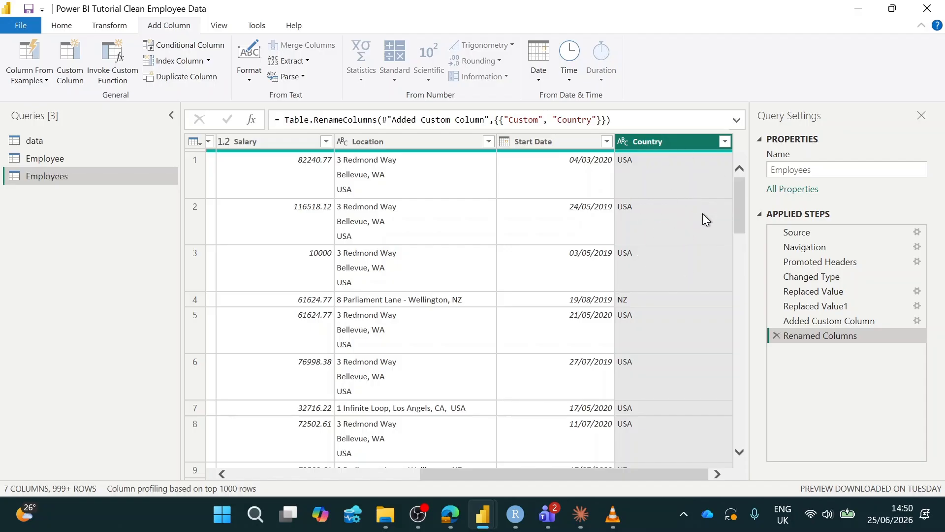
- Try to add a Year column extracted from the Start Date column
{"action": "left_click", "coordinate": [582, 143]}
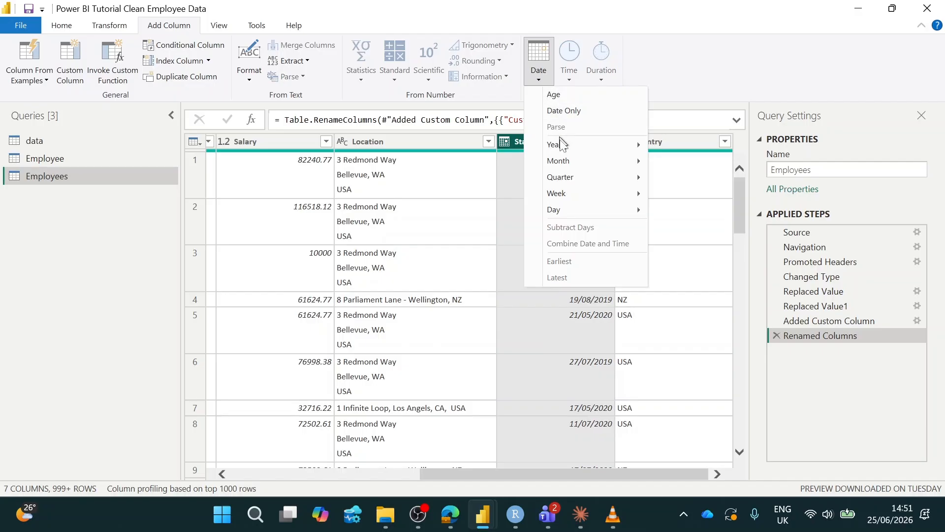
{"action": "mouse_move", "coordinate": [560, 143]}
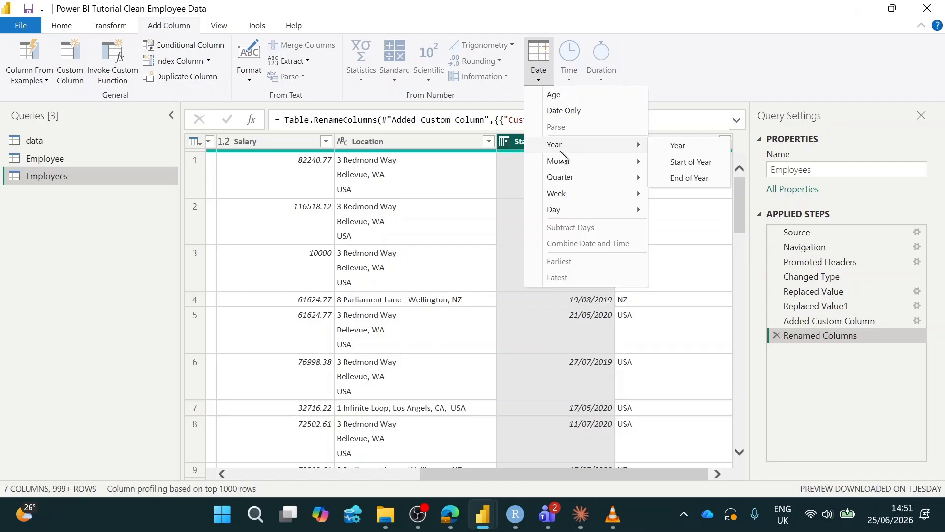
{"action": "left_click", "coordinate": [678, 150]}
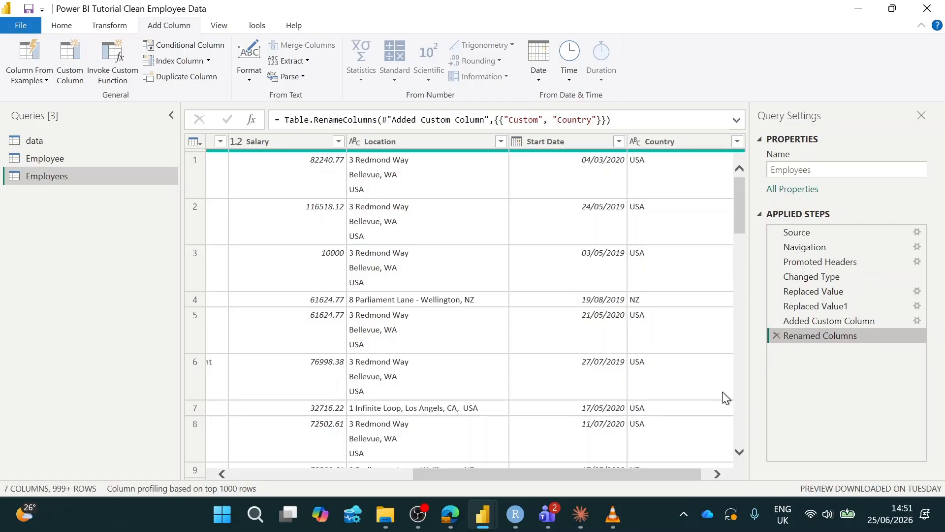
- Apply the query changes to the report and close the Power Query Editor
{"action": "left_click", "coordinate": [62, 25]}
{"action": "left_click", "coordinate": [31, 81]}
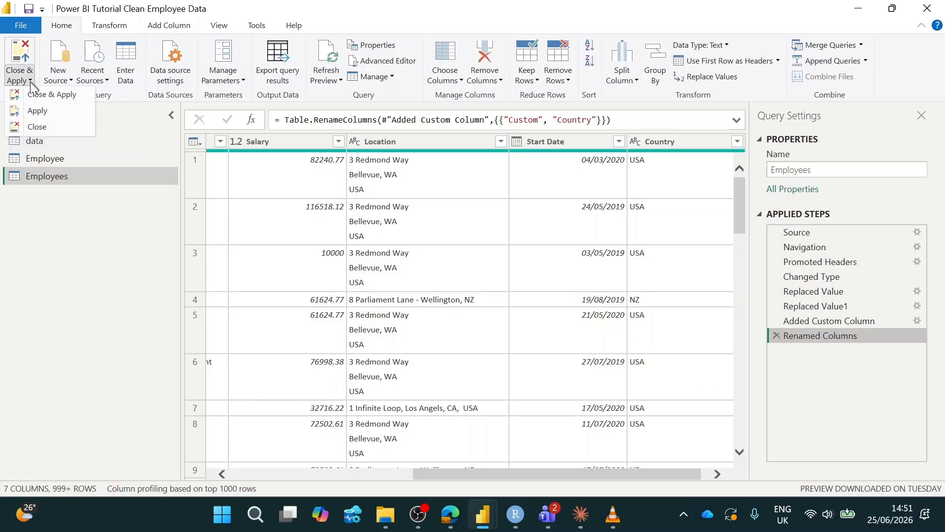
{"action": "left_click", "coordinate": [37, 94]}
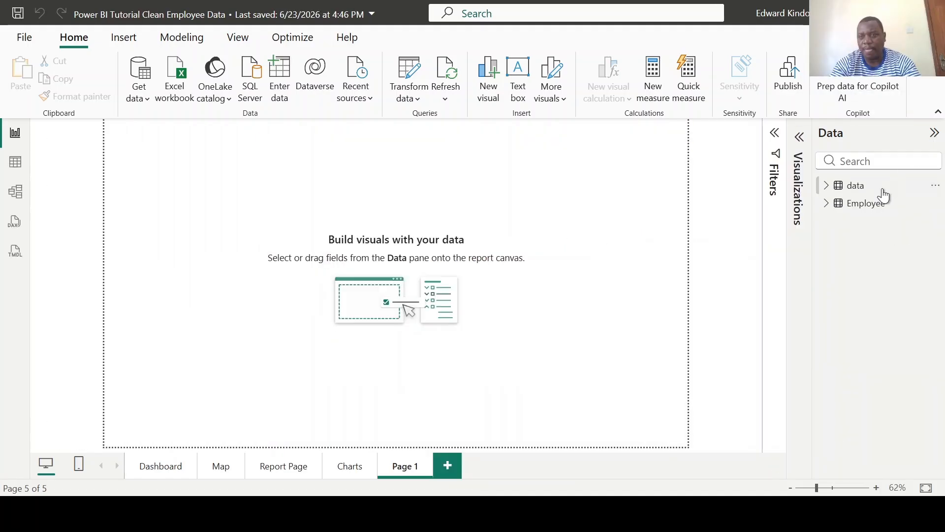
- Expand the Employee table's fields, look at the finished Dashboard page and return to the empty Page 1
{"action": "left_click", "coordinate": [826, 203]}
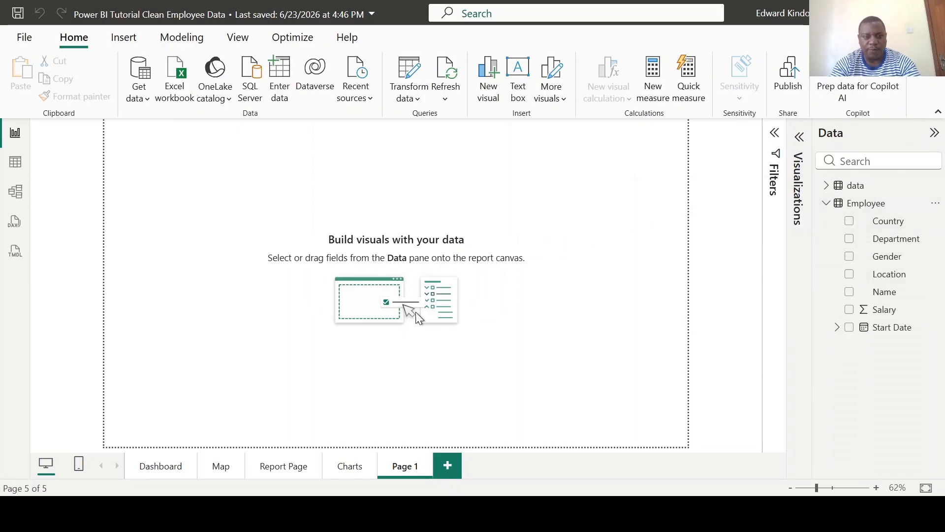
{"action": "left_click", "coordinate": [149, 466]}
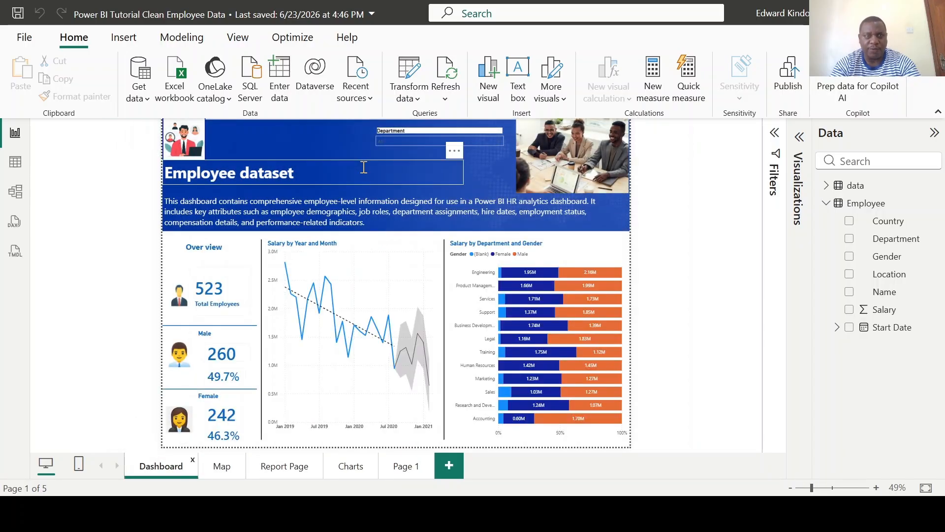
{"action": "left_click", "coordinate": [408, 466]}
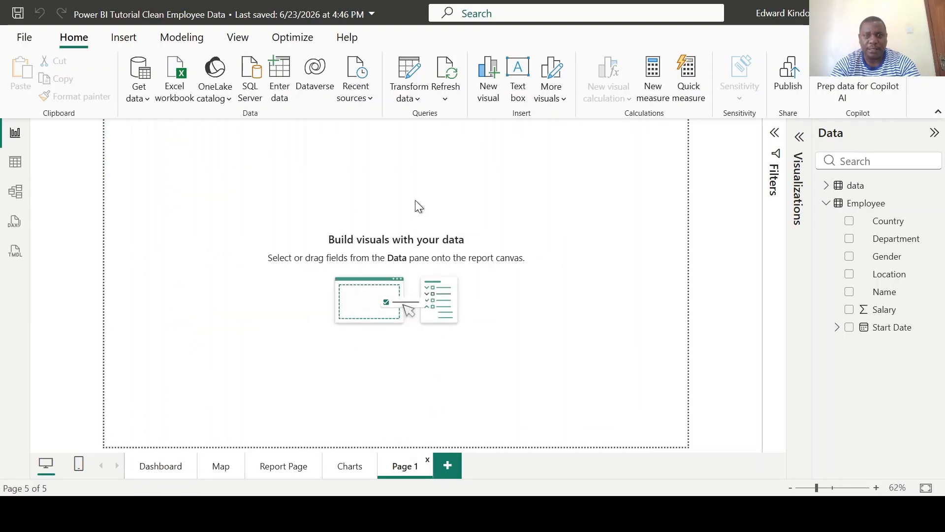
- Insert an image on Page 1 and load Blue ribon.png into it
{"action": "left_click", "coordinate": [124, 37]}
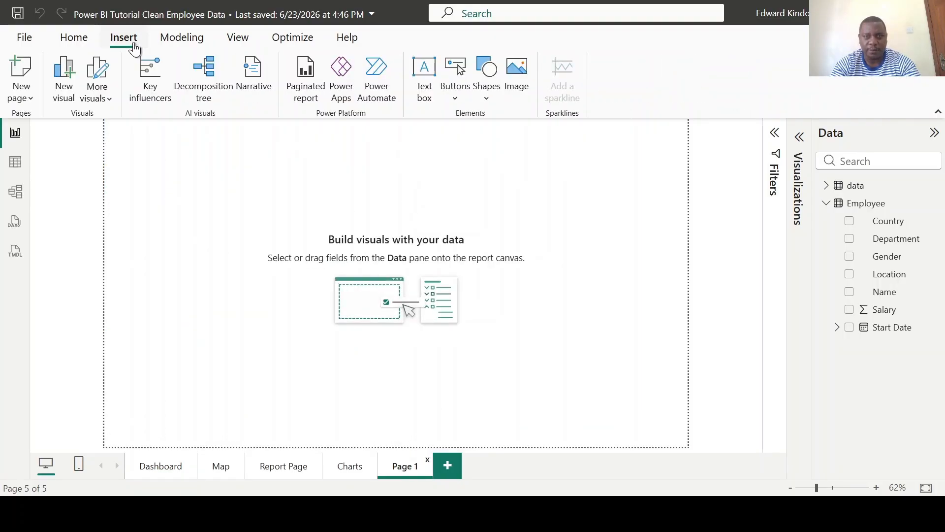
{"action": "left_click", "coordinate": [517, 88]}
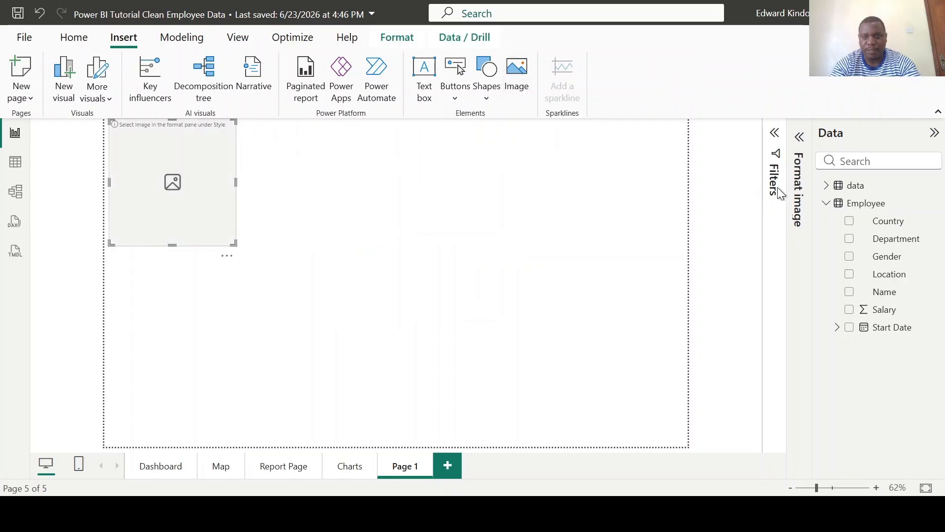
{"action": "left_click", "coordinate": [798, 138]}
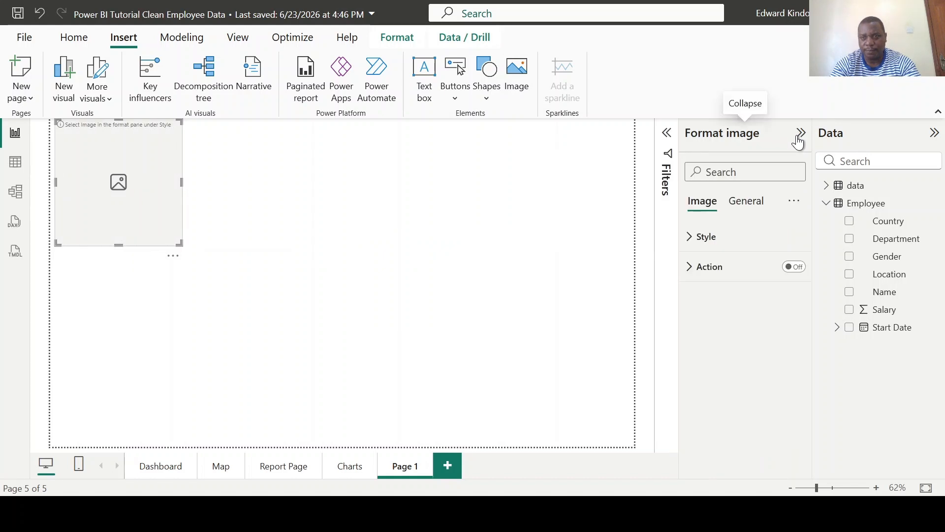
{"action": "left_click", "coordinate": [691, 246]}
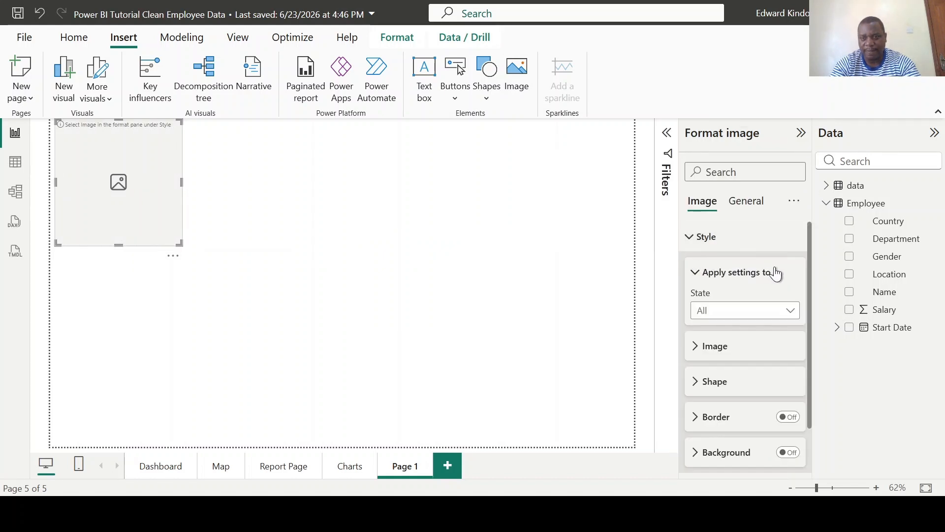
{"action": "left_click", "coordinate": [699, 346]}
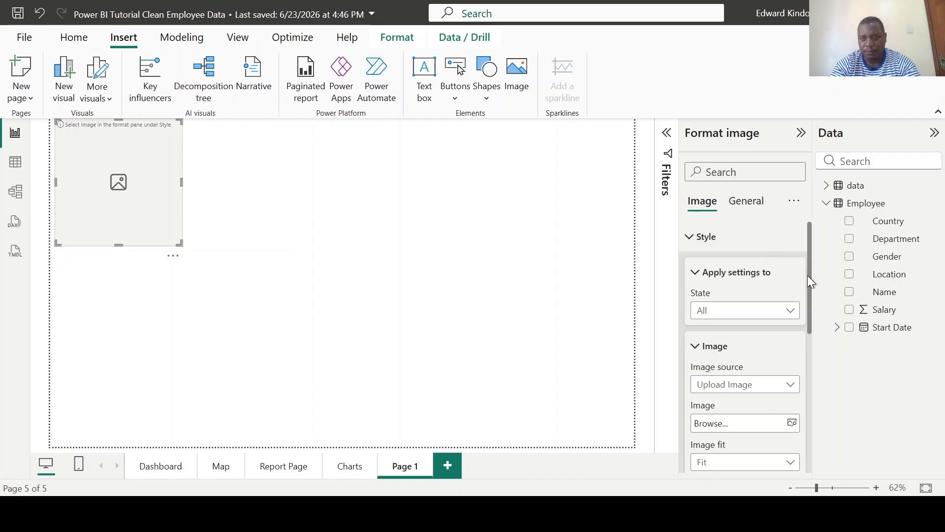
{"action": "left_click_drag", "start_coordinate": [811, 281], "coordinate": [812, 327]}
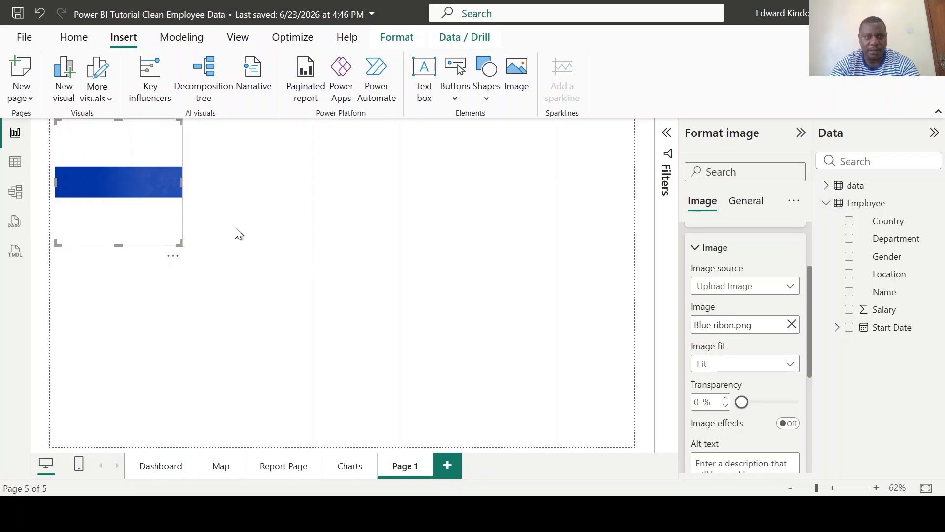
- Stretch the blue banner image across the full page width and align it with the page's upper edge
{"action": "left_click_drag", "start_coordinate": [179, 244], "coordinate": [329, 257]}
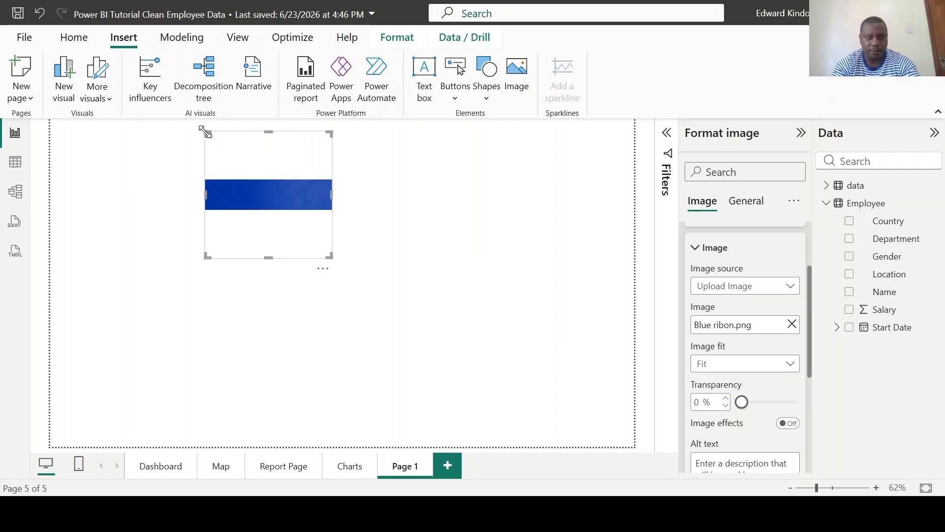
{"action": "left_click_drag", "start_coordinate": [207, 133], "coordinate": [50, 131]}
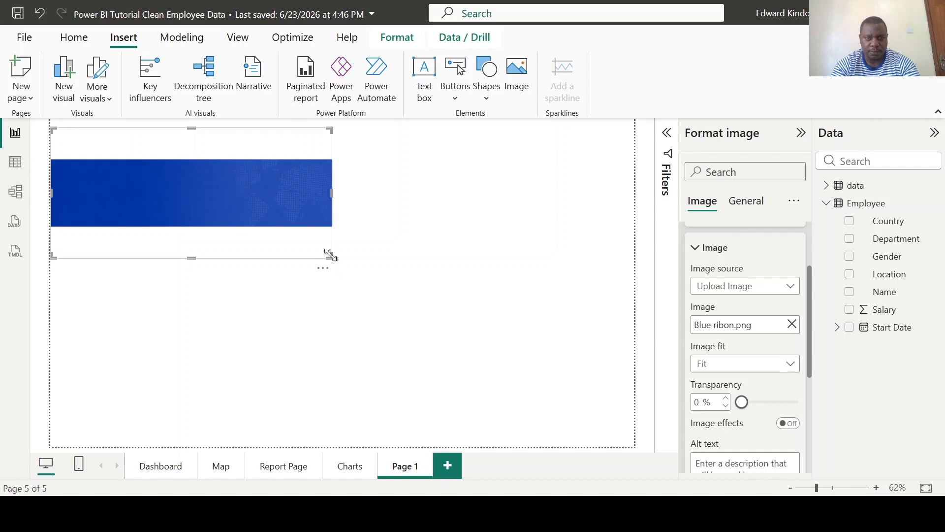
{"action": "left_click_drag", "start_coordinate": [328, 257], "coordinate": [632, 259]}
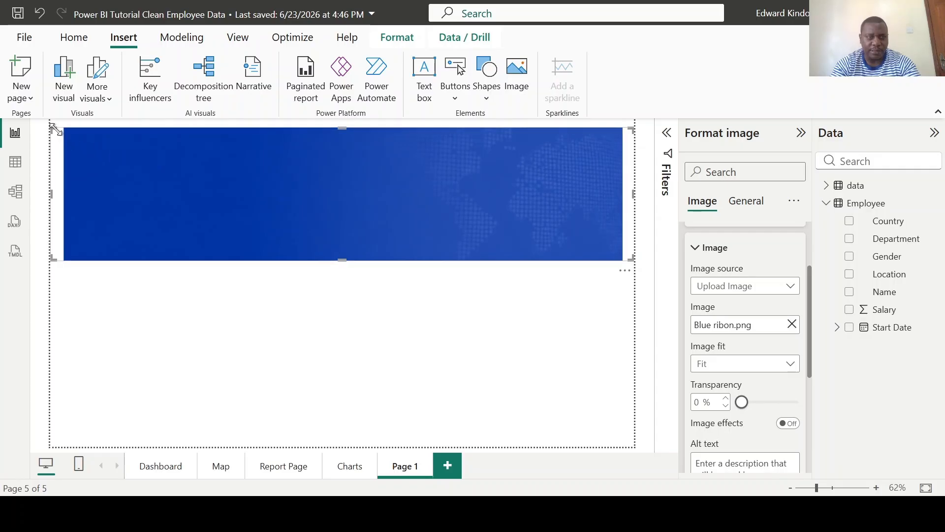
{"action": "left_click_drag", "start_coordinate": [53, 127], "coordinate": [43, 119]}
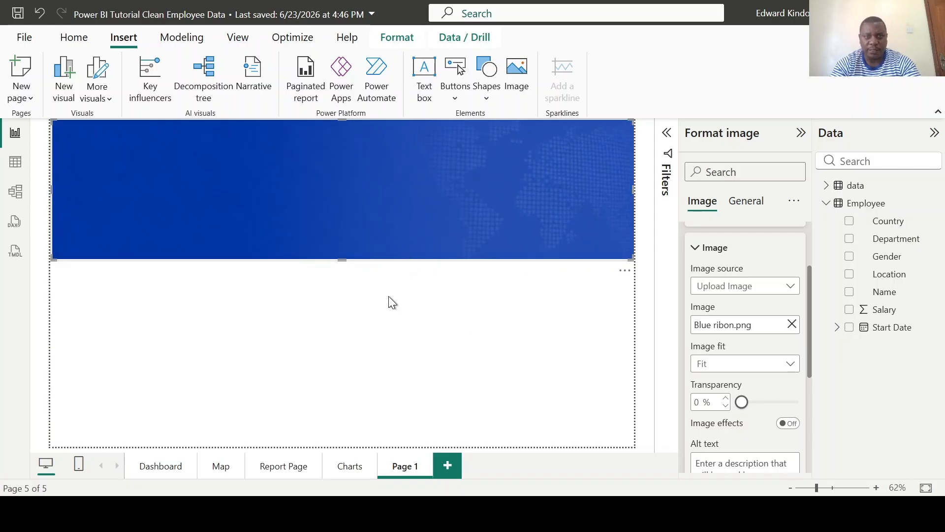
- Check the Dashboard page's banner, insert another image on Page 1 and load images (1).jpeg into it
{"action": "left_click", "coordinate": [160, 467]}
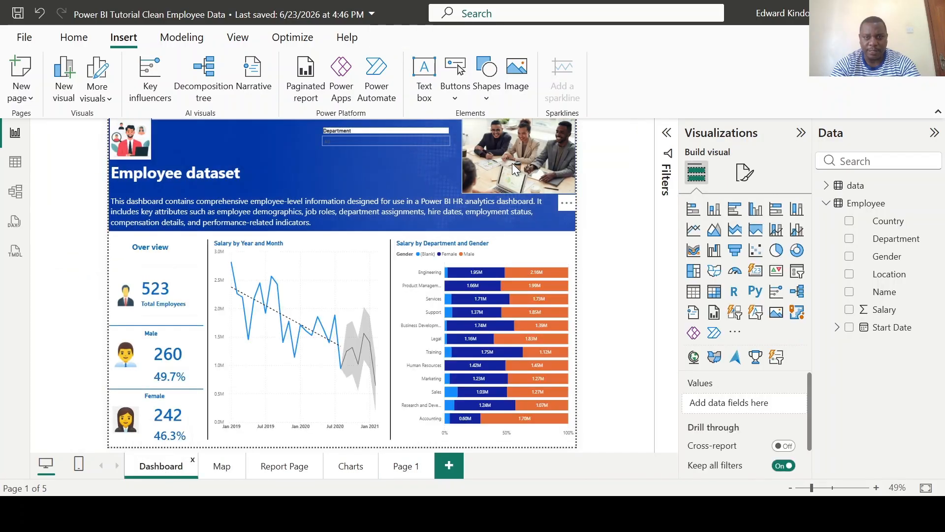
{"action": "left_click", "coordinate": [403, 465]}
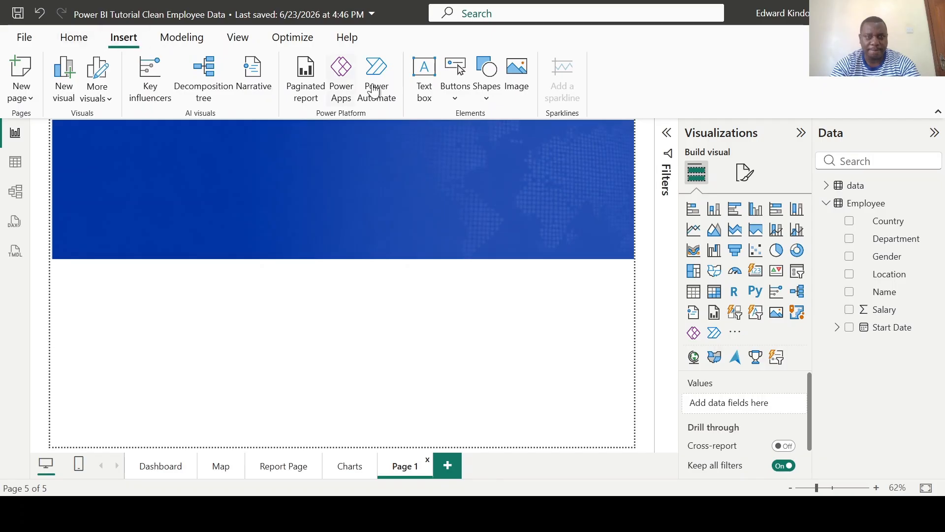
{"action": "left_click", "coordinate": [515, 98]}
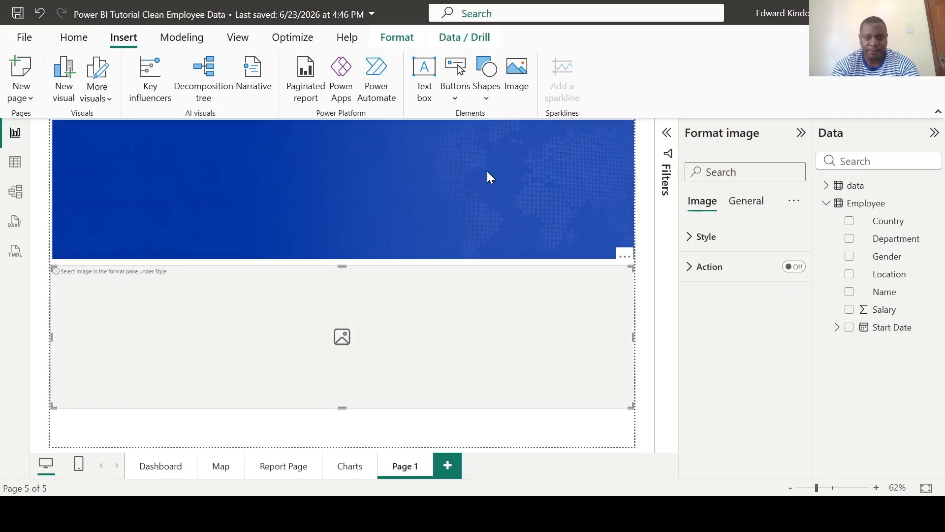
{"action": "left_click", "coordinate": [704, 237]}
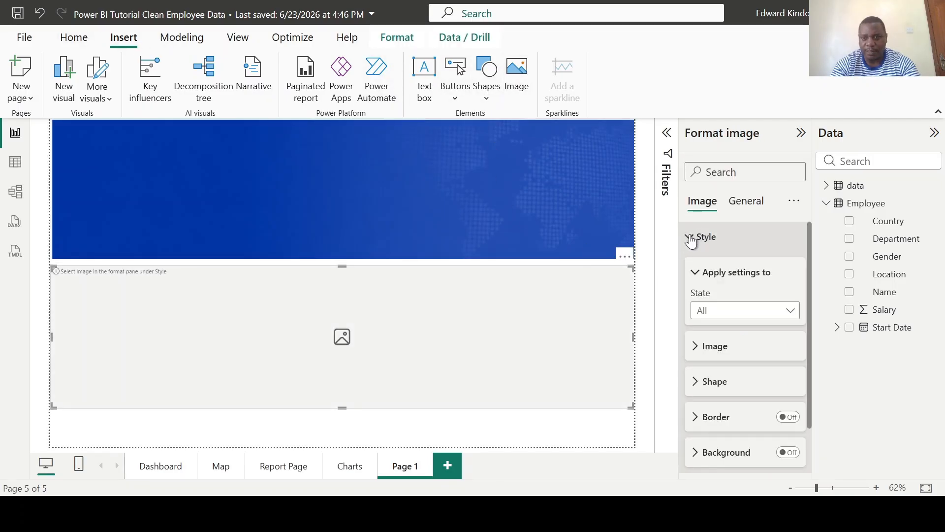
{"action": "left_click", "coordinate": [699, 352]}
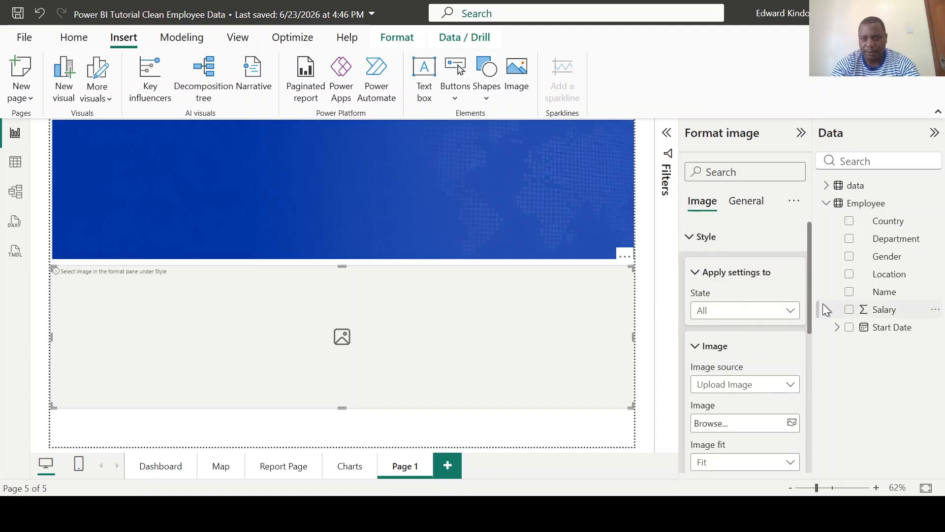
{"action": "left_click_drag", "start_coordinate": [809, 286], "coordinate": [808, 347]}
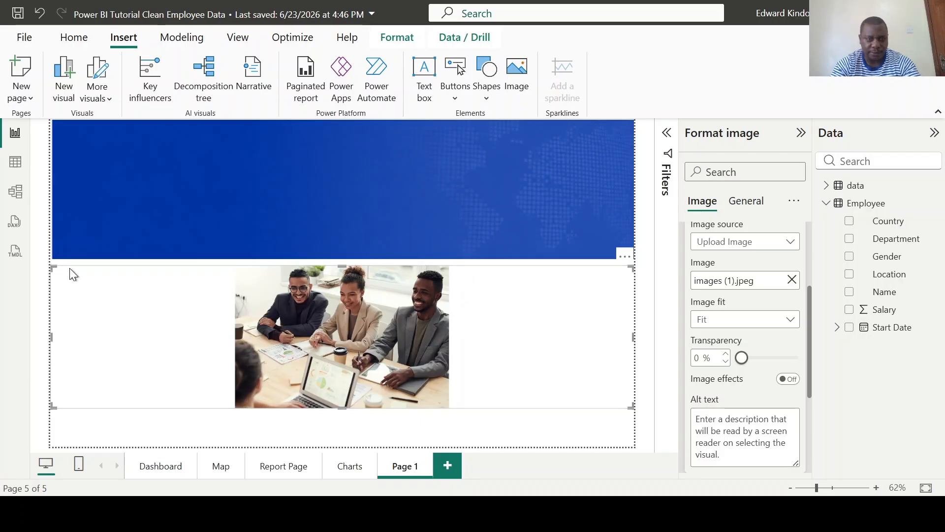
- Shrink the team photo and fit it into the upper right corner of the blue banner
{"action": "left_click_drag", "start_coordinate": [54, 267], "coordinate": [485, 296]}
{"action": "left_click_drag", "start_coordinate": [552, 332], "coordinate": [551, 159]}
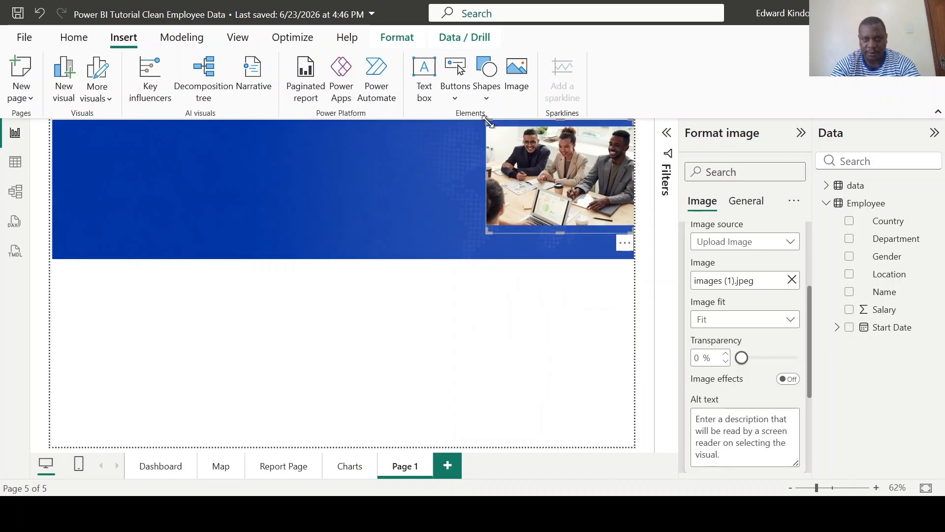
{"action": "left_click_drag", "start_coordinate": [489, 122], "coordinate": [503, 123]}
{"action": "key", "text": "Escape"}
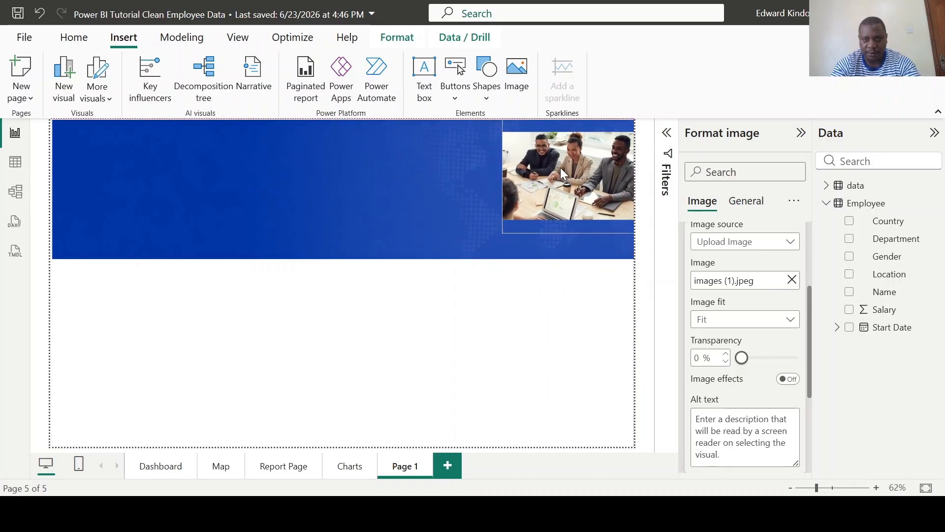
{"action": "left_click", "coordinate": [560, 149]}
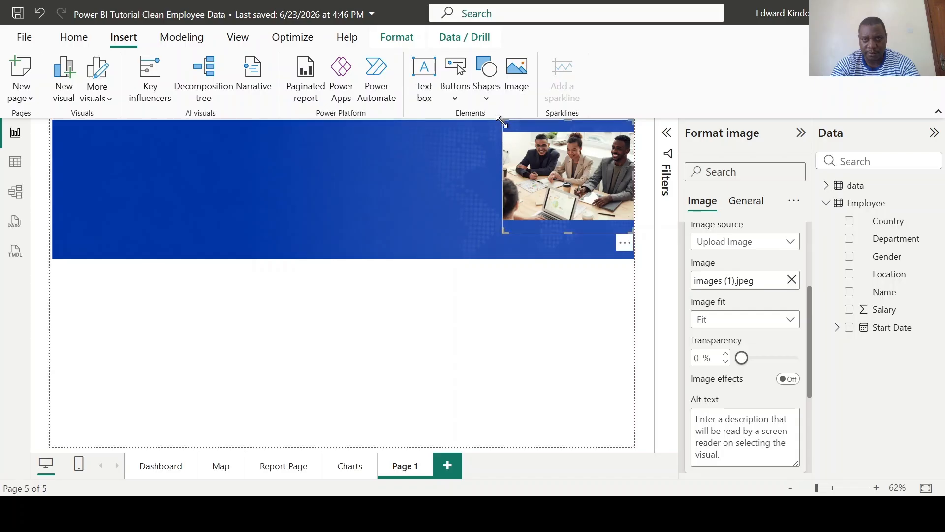
{"action": "left_click_drag", "start_coordinate": [503, 119], "coordinate": [471, 118]}
{"action": "left_click", "coordinate": [261, 347]}
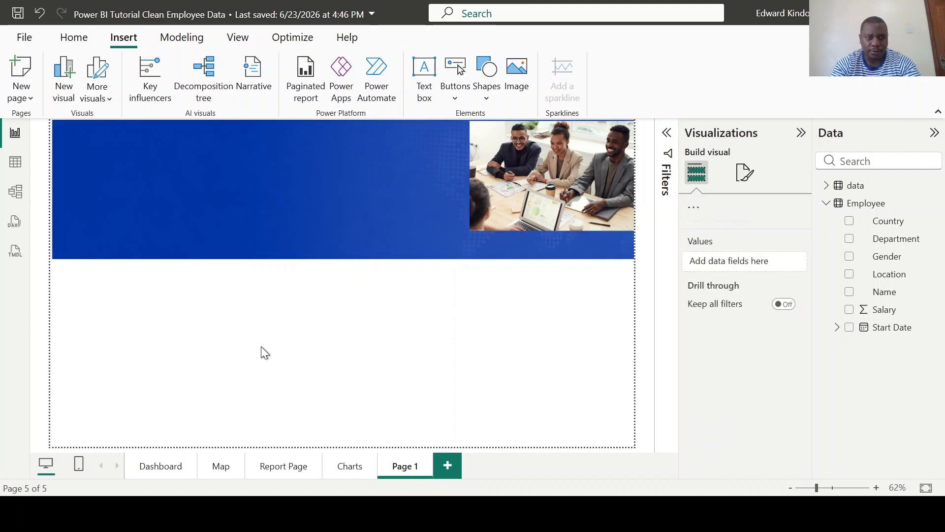
- Compare with the Dashboard page, then duplicate the team photo and place the copy at the left end of Page 1's banner
{"action": "left_click", "coordinate": [160, 463]}
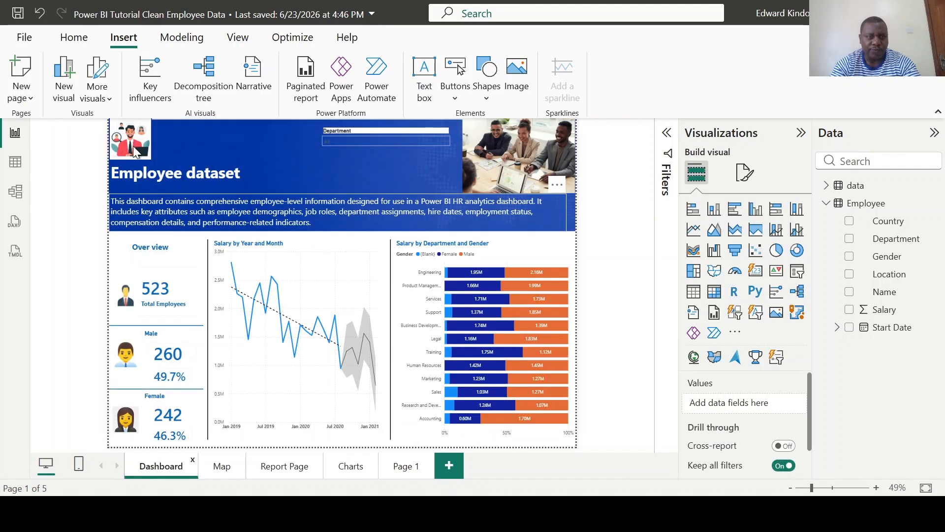
{"action": "left_click", "coordinate": [404, 466]}
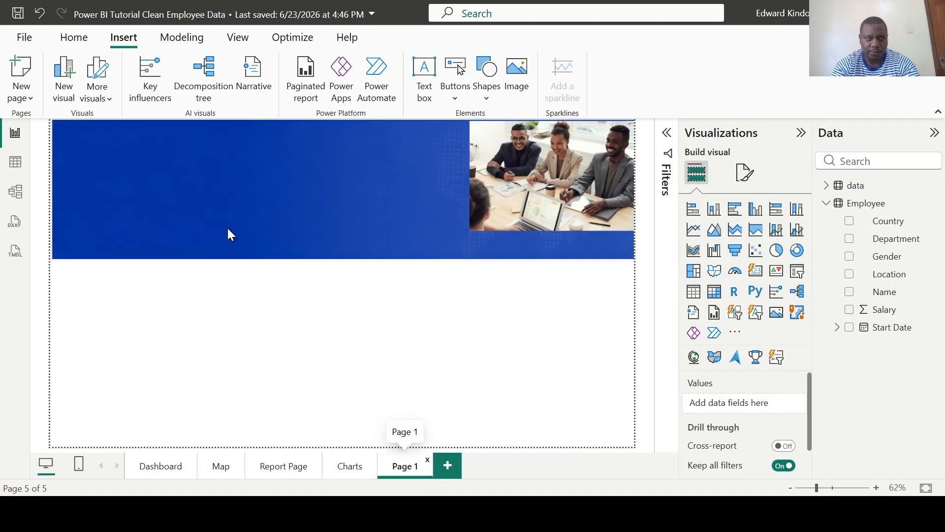
{"action": "left_click", "coordinate": [512, 167]}
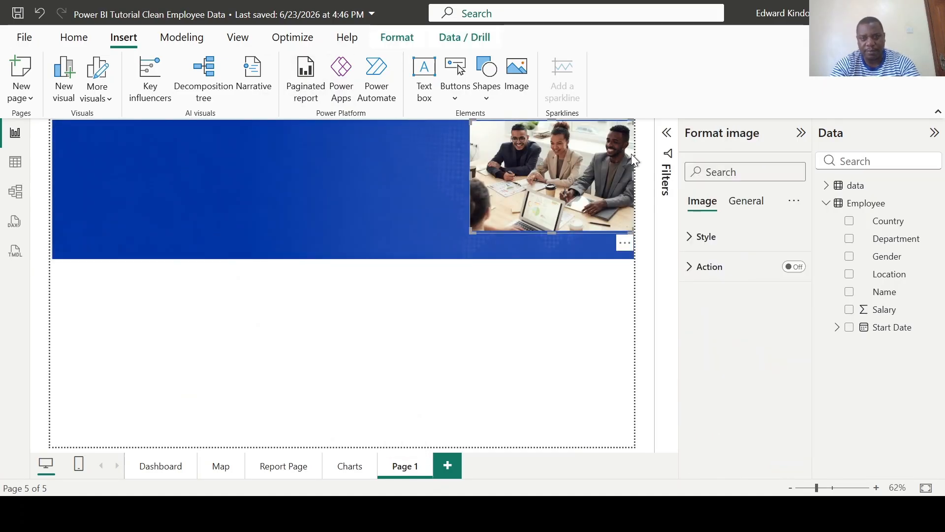
{"action": "left_click_drag", "start_coordinate": [534, 194], "coordinate": [119, 199]}
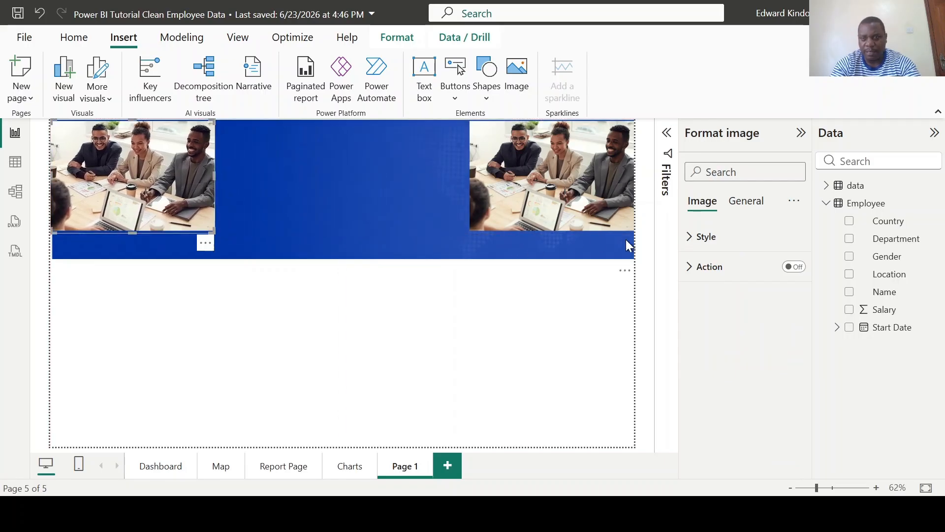
- Replace the copied photo with images.jpeg and shrink it to a small illustration in the banner's upper left corner
{"action": "left_click", "coordinate": [689, 238]}
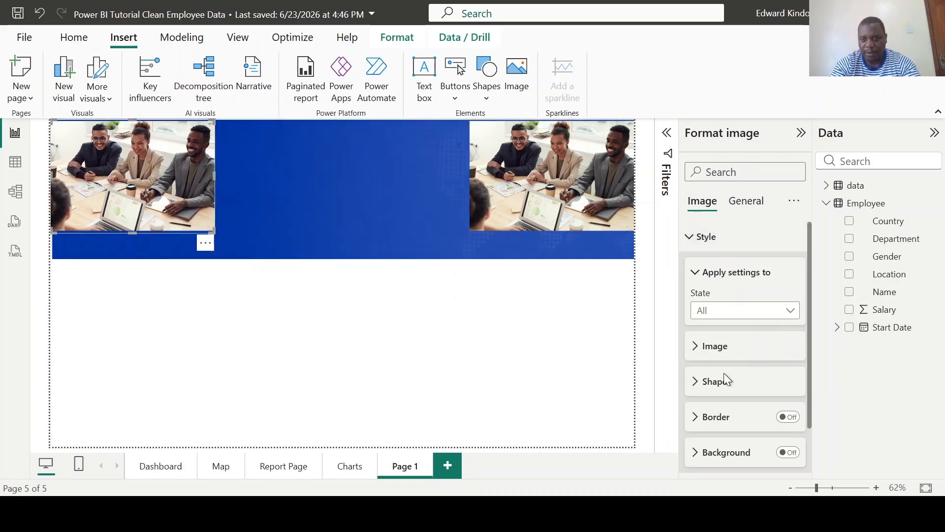
{"action": "left_click", "coordinate": [686, 352]}
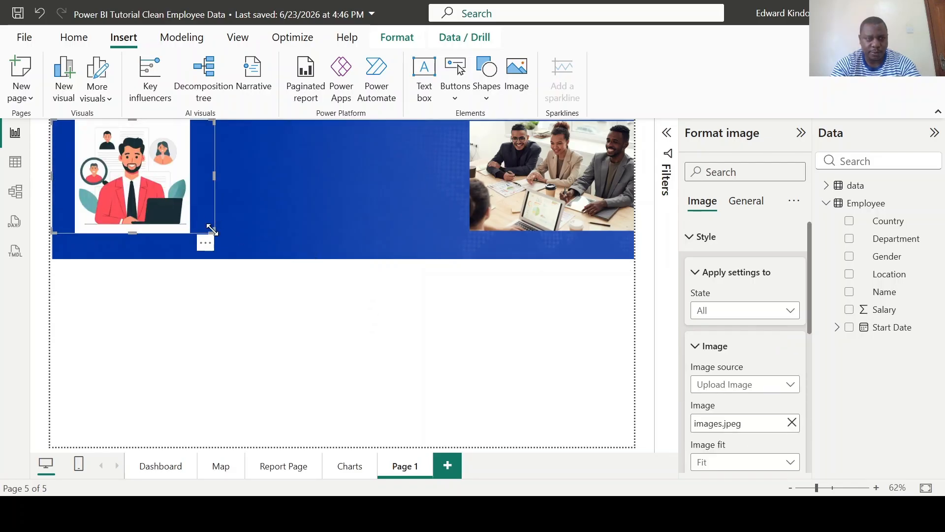
{"action": "left_click_drag", "start_coordinate": [213, 231], "coordinate": [126, 199]}
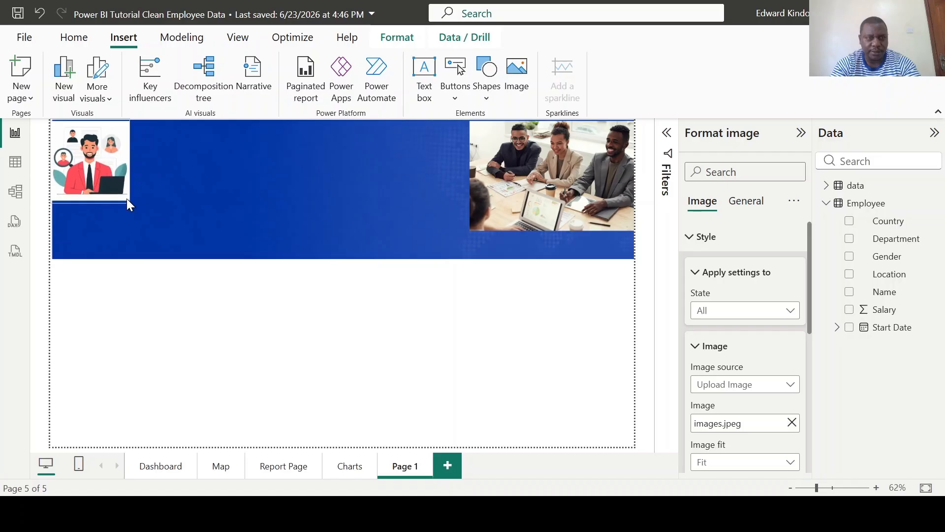
- Insert a text box on Page 1 and copy the title "Employee dataset" from the Dashboard page into it
{"action": "left_click", "coordinate": [160, 467]}
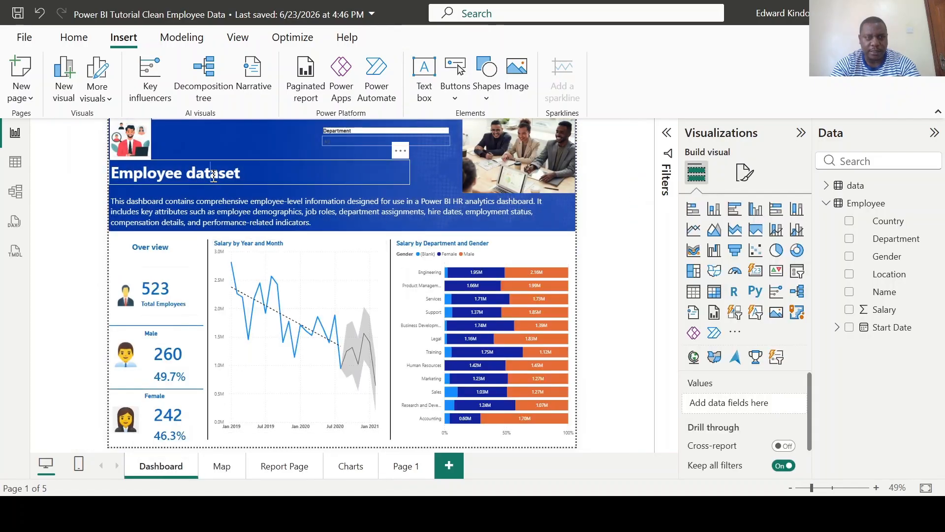
{"action": "left_click", "coordinate": [354, 164]}
{"action": "left_click", "coordinate": [397, 466]}
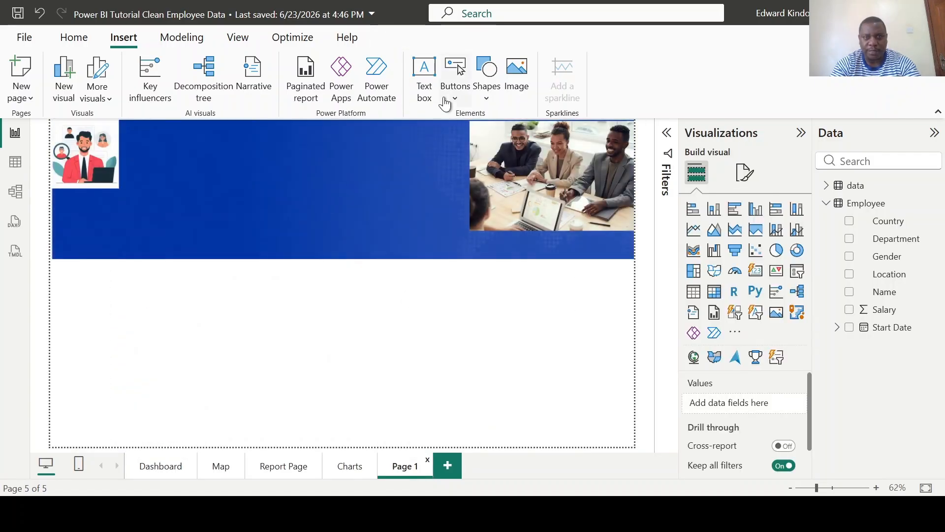
{"action": "left_click", "coordinate": [382, 158]}
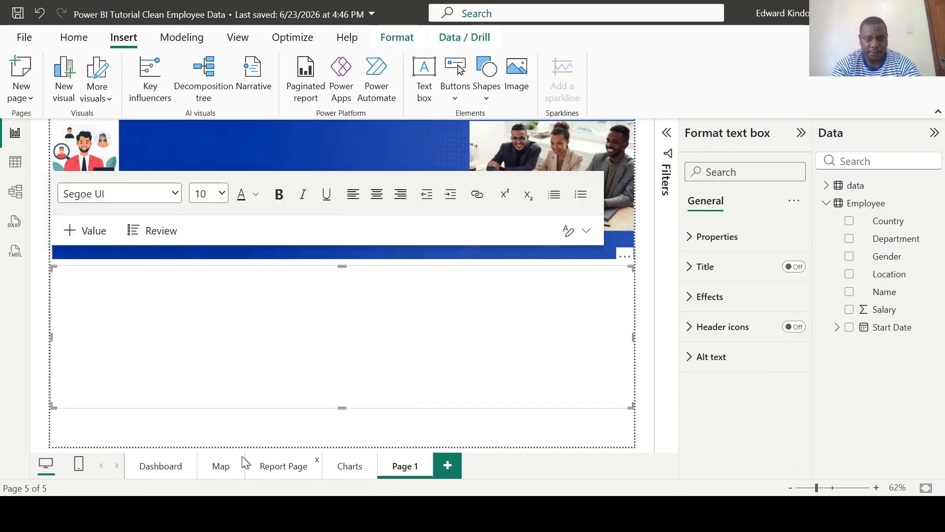
{"action": "left_click", "coordinate": [161, 466]}
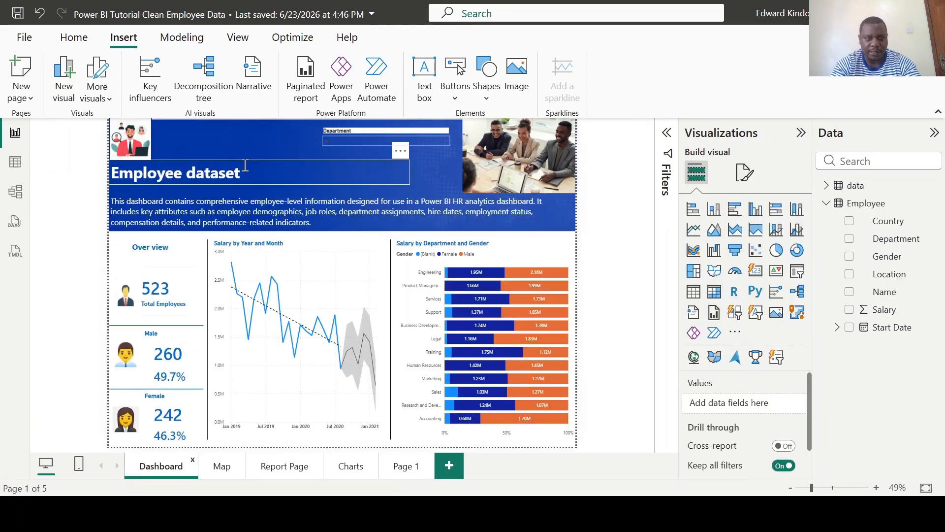
{"action": "left_click", "coordinate": [406, 466]}
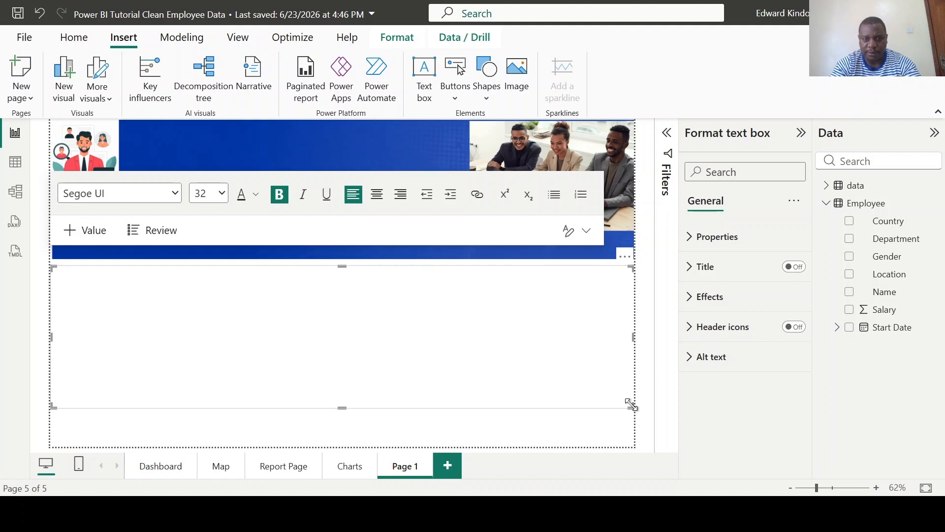
- Place the title text box on the banner below the illustration, turn off its background and shrink it to fit the text
{"action": "left_click_drag", "start_coordinate": [256, 270], "coordinate": [255, 207]}
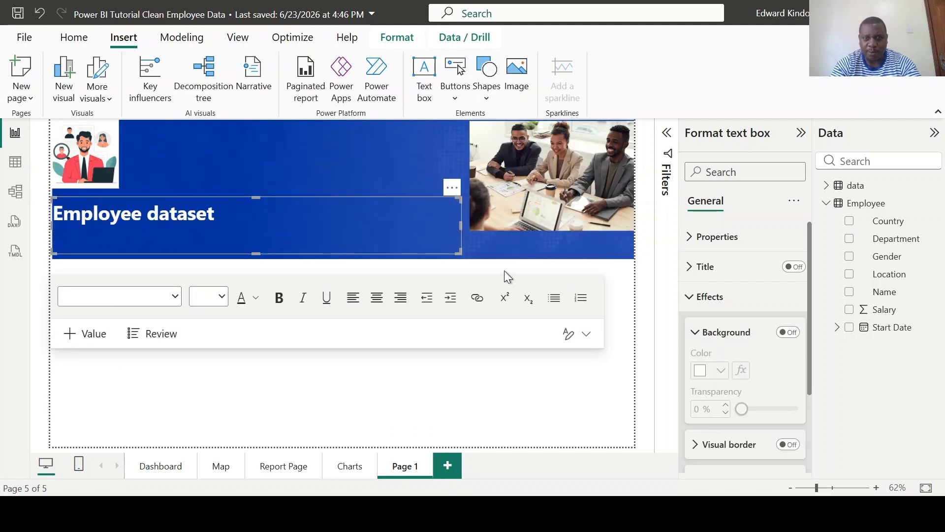
{"action": "left_click_drag", "start_coordinate": [458, 252], "coordinate": [225, 216]}
{"action": "left_click", "coordinate": [346, 168]}
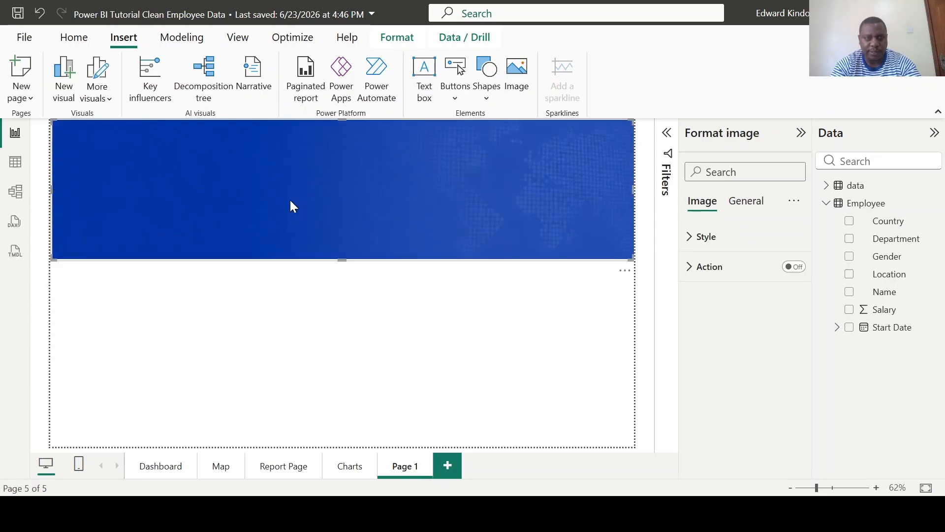
{"action": "left_click", "coordinate": [291, 315]}
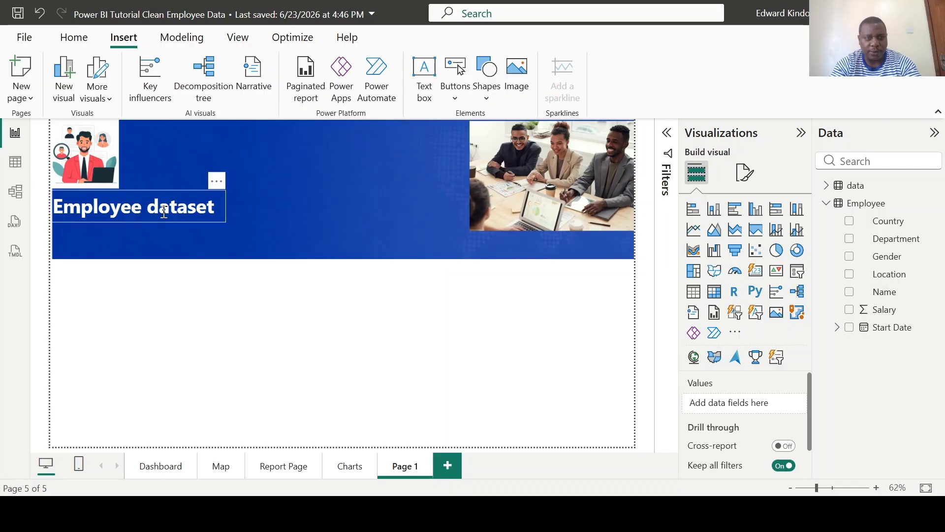
- Insert a second text box on Page 1 and copy the description paragraph from the Dashboard page into it
{"action": "left_click", "coordinate": [212, 207]}
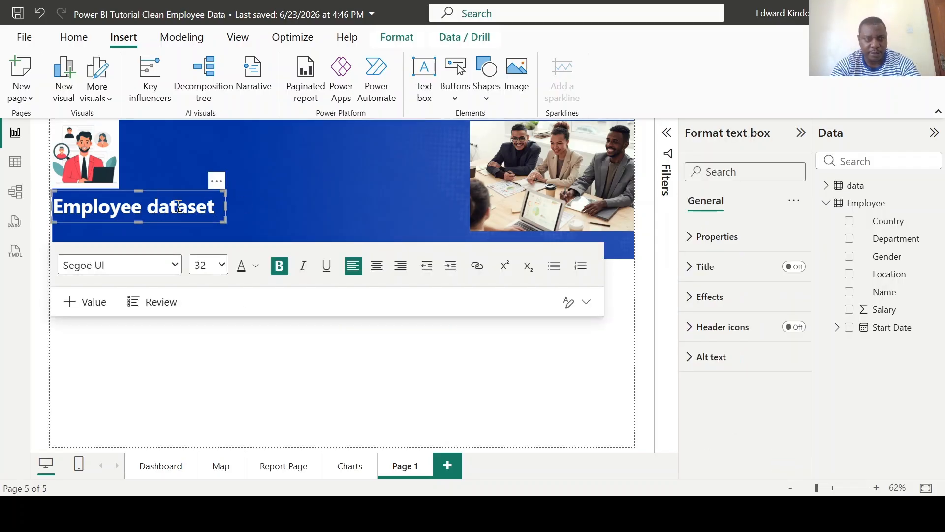
{"action": "left_click", "coordinate": [214, 243]}
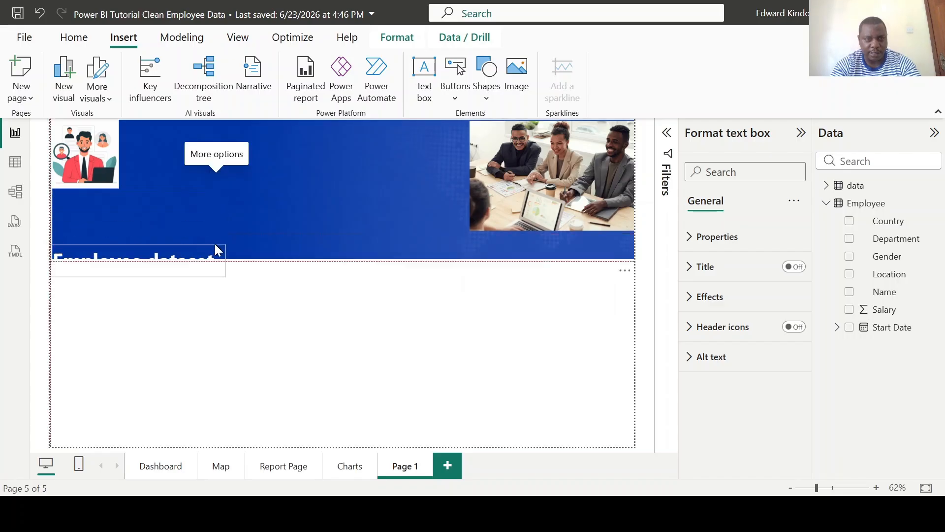
{"action": "left_click", "coordinate": [424, 76]}
{"action": "left_click", "coordinate": [160, 465]}
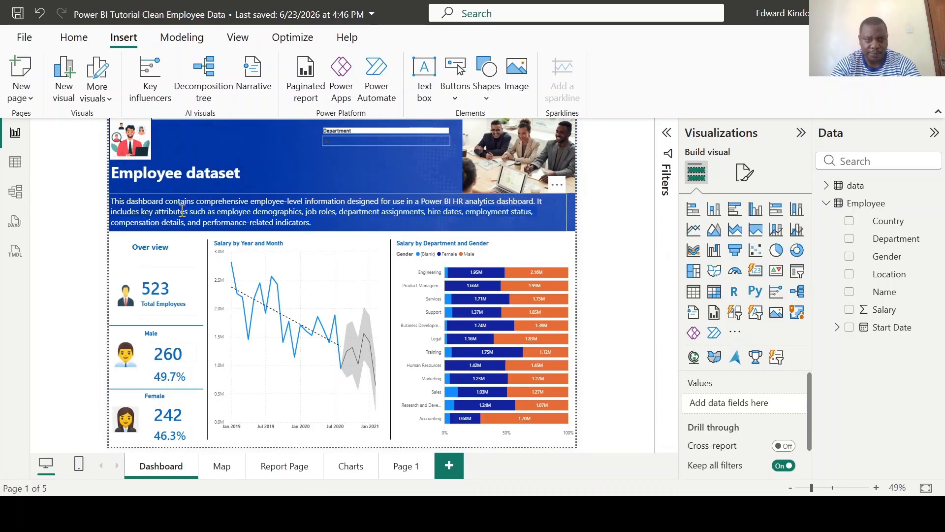
{"action": "left_click", "coordinate": [406, 466]}
- Resize the description text box, place it on the banner below the title and turn off its background
{"action": "left_click_drag", "start_coordinate": [629, 408], "coordinate": [544, 327]}
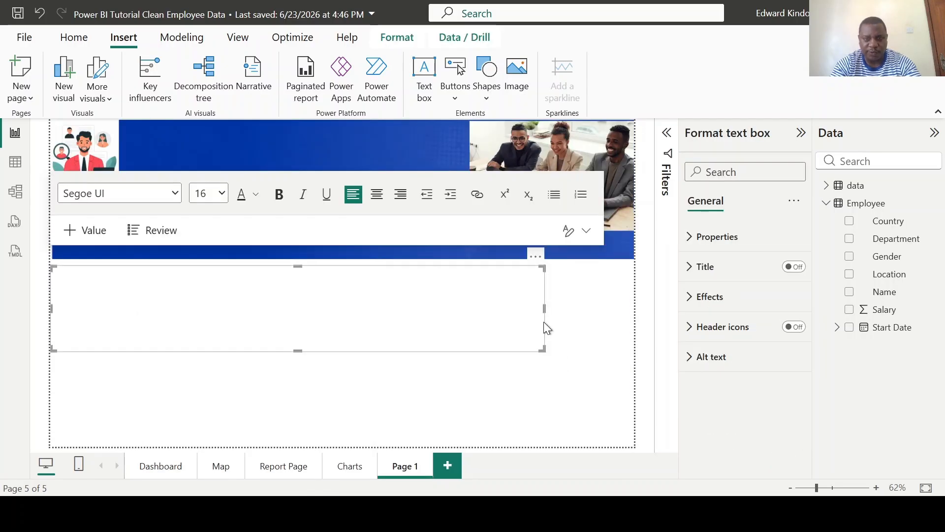
{"action": "left_click_drag", "start_coordinate": [348, 287], "coordinate": [348, 240]}
{"action": "left_click", "coordinate": [695, 297]}
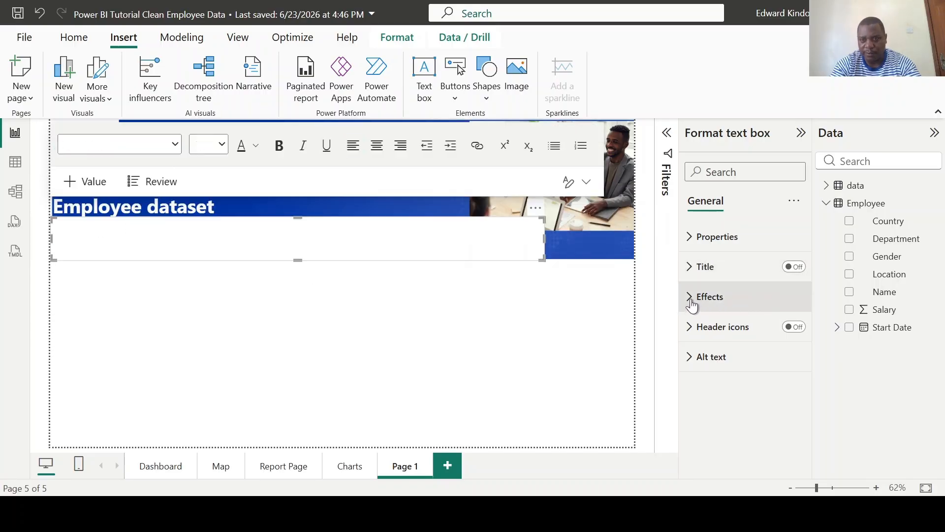
{"action": "left_click", "coordinate": [779, 338]}
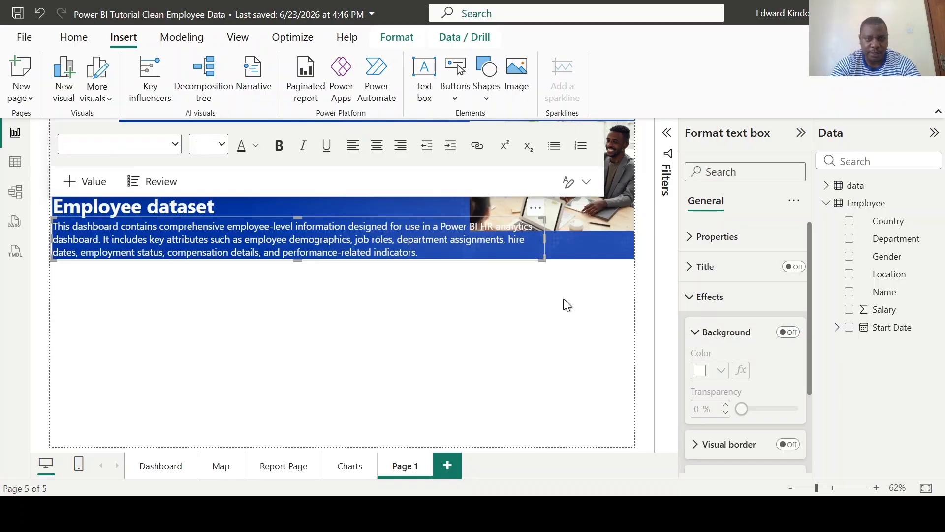
- Insert lines below the Page 1 banner as two vertical black column dividers and a blue horizontal line across the first column, matching the Dashboard page
{"action": "left_click", "coordinate": [389, 397]}
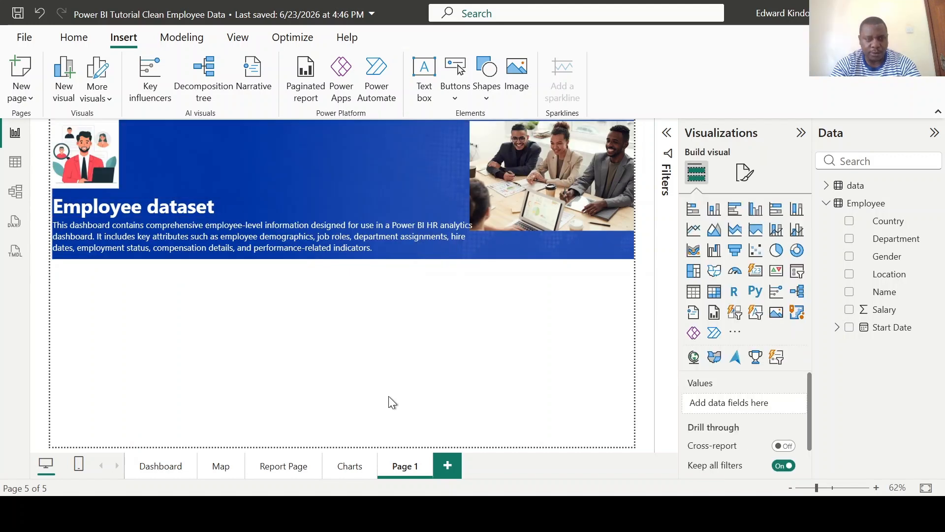
{"action": "left_click", "coordinate": [153, 466]}
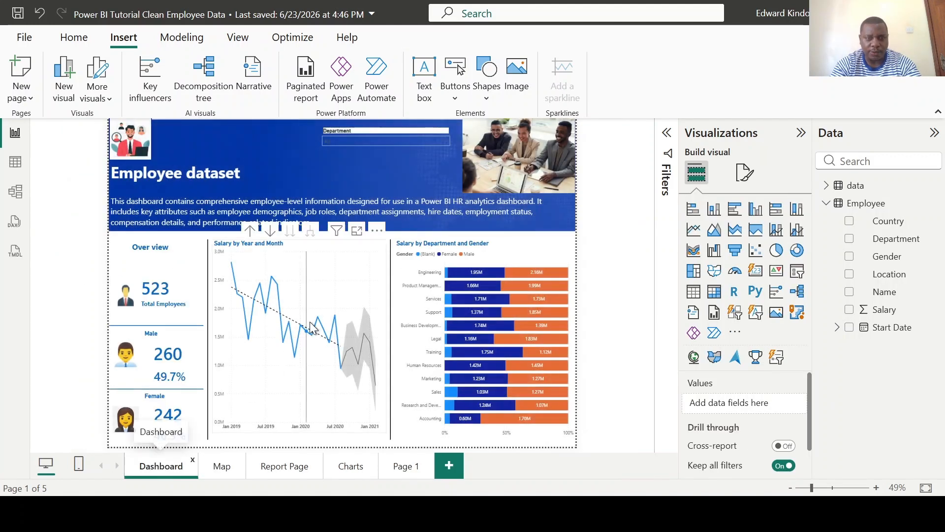
{"action": "left_click", "coordinate": [393, 273]}
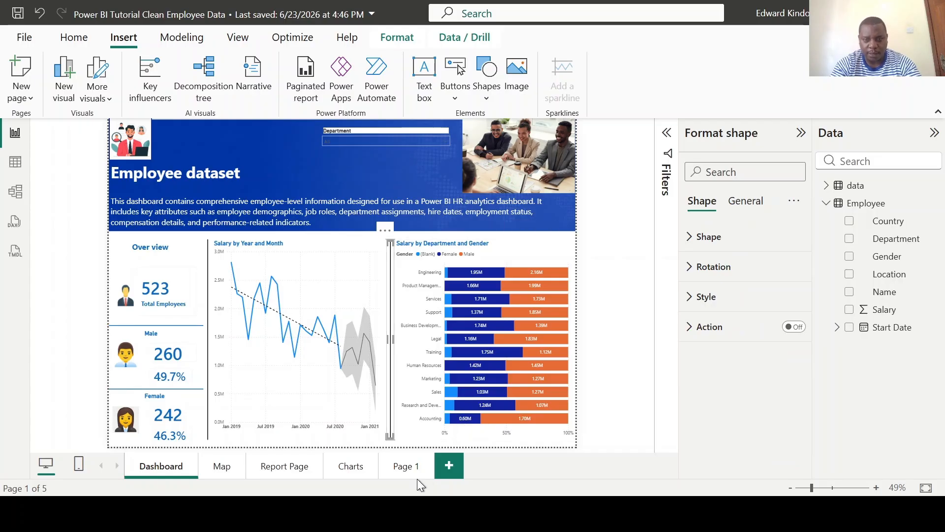
{"action": "left_click", "coordinate": [407, 469]}
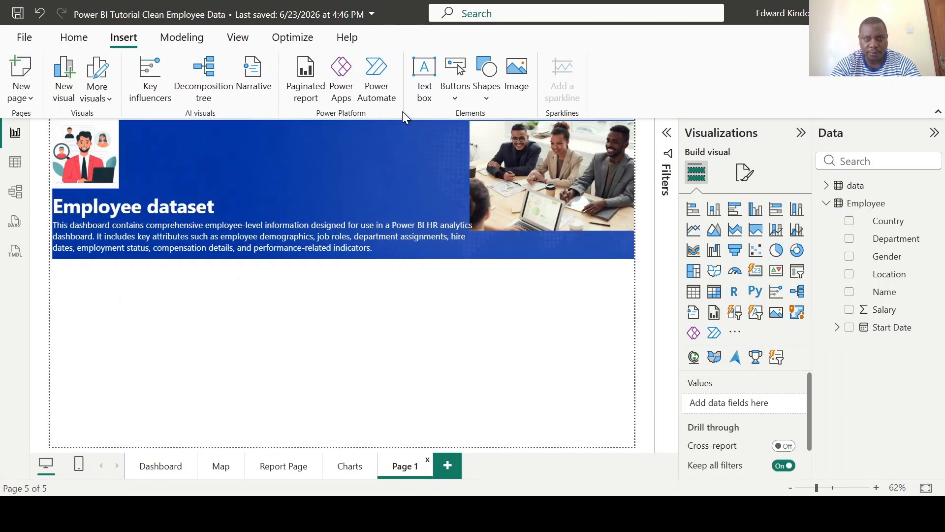
{"action": "left_click", "coordinate": [486, 109]}
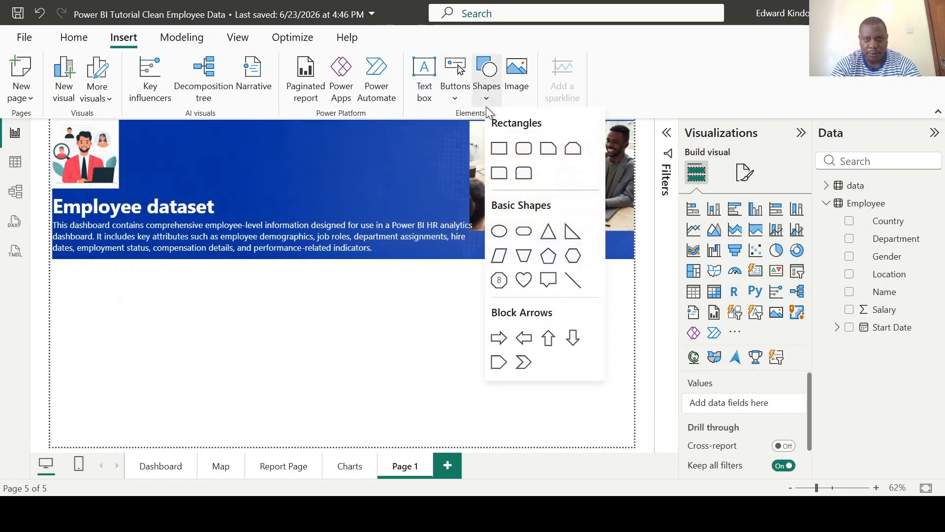
{"action": "left_click", "coordinate": [569, 284]}
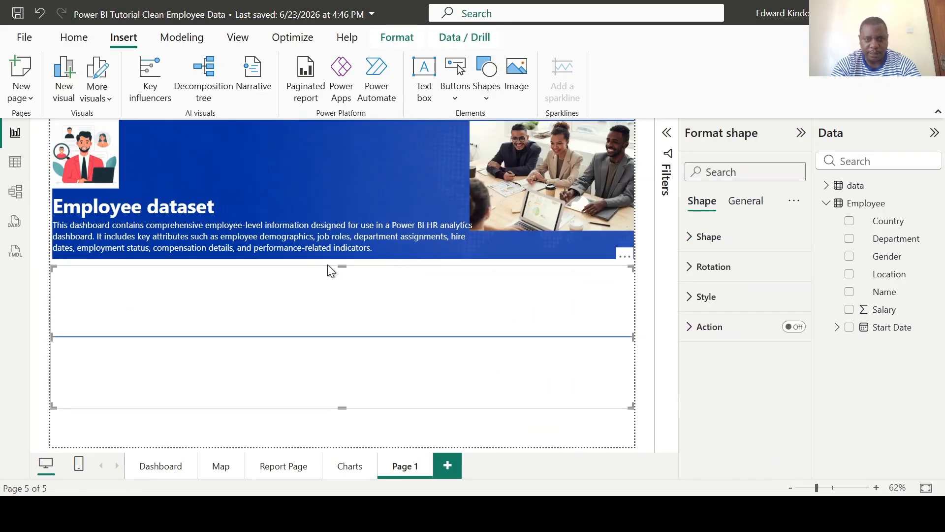
{"action": "left_click_drag", "start_coordinate": [344, 266], "coordinate": [170, 282]}
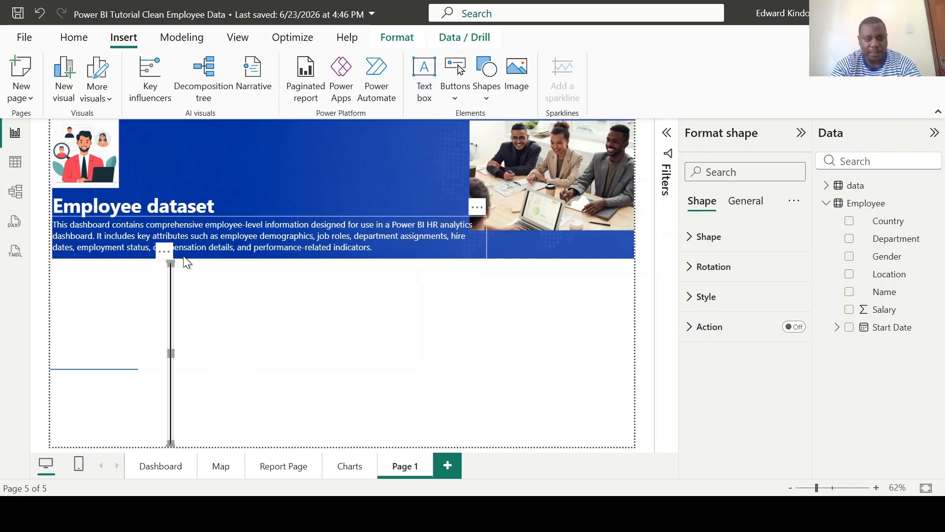
{"action": "left_click_drag", "start_coordinate": [160, 251], "coordinate": [395, 264]}
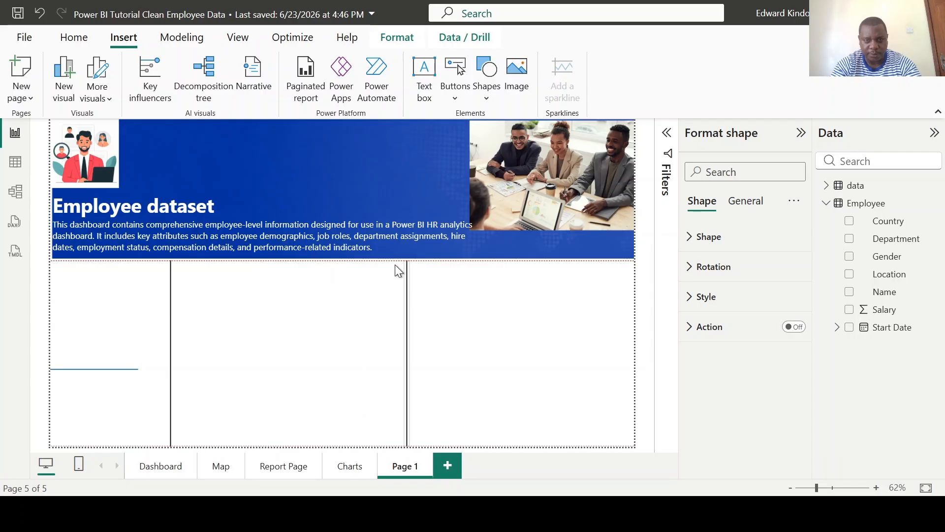
{"action": "left_click", "coordinate": [91, 375]}
{"action": "left_click", "coordinate": [93, 368]}
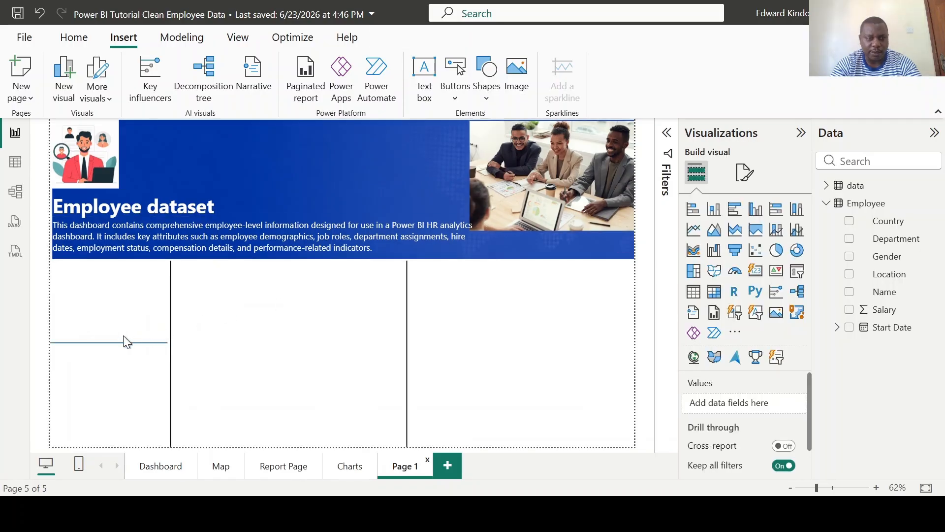
- Add a compact text box reading "OverView" at the top of the first column, formatted bold, size 12 and blue
{"action": "left_click", "coordinate": [423, 93]}
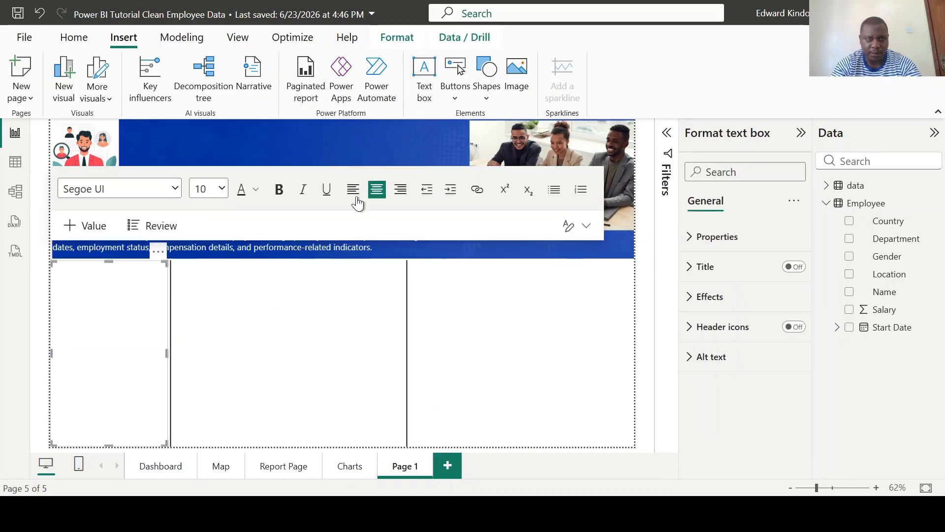
{"action": "left_click", "coordinate": [99, 294]}
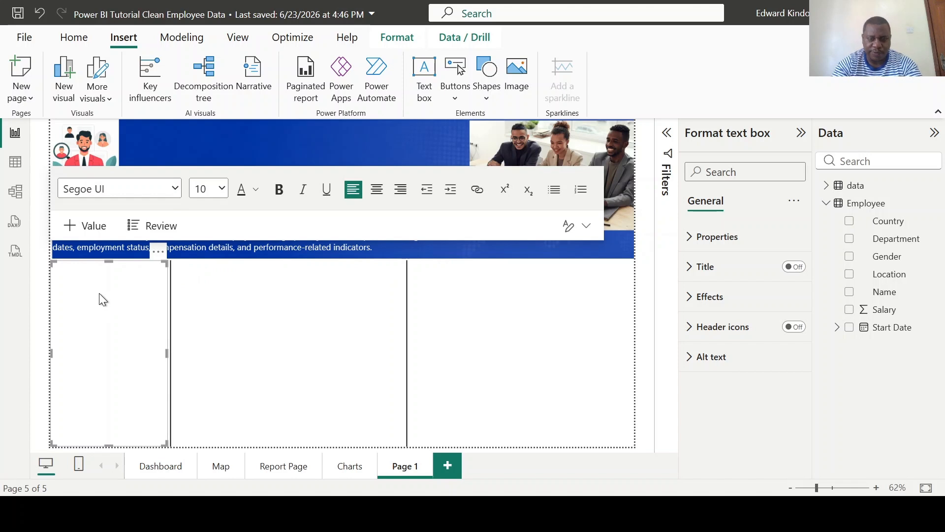
{"action": "type", "text": "OverView"}
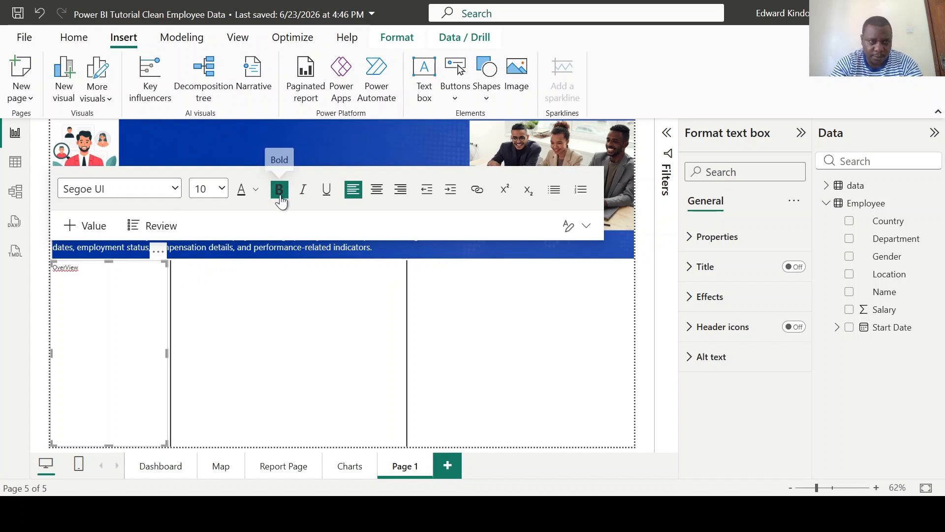
{"action": "left_click", "coordinate": [280, 196]}
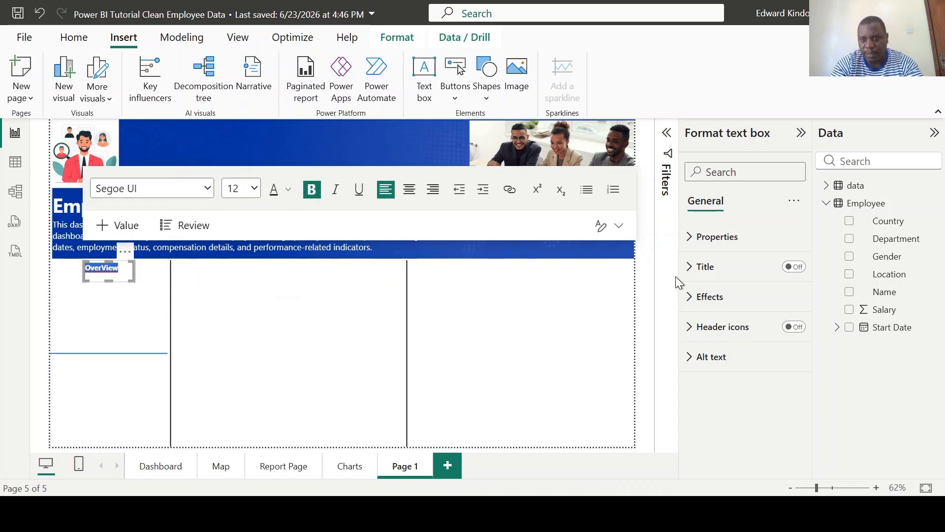
{"action": "left_click", "coordinate": [288, 189]}
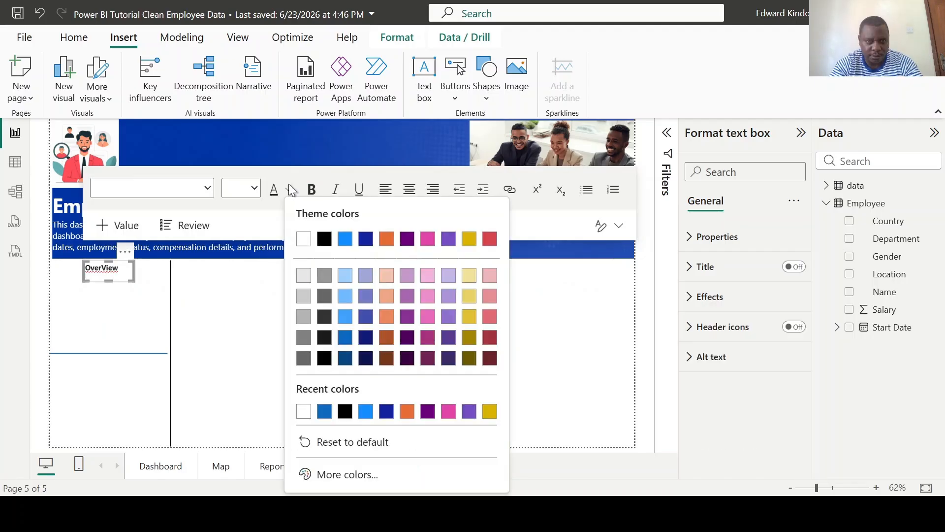
{"action": "left_click", "coordinate": [343, 341]}
{"action": "left_click", "coordinate": [284, 318]}
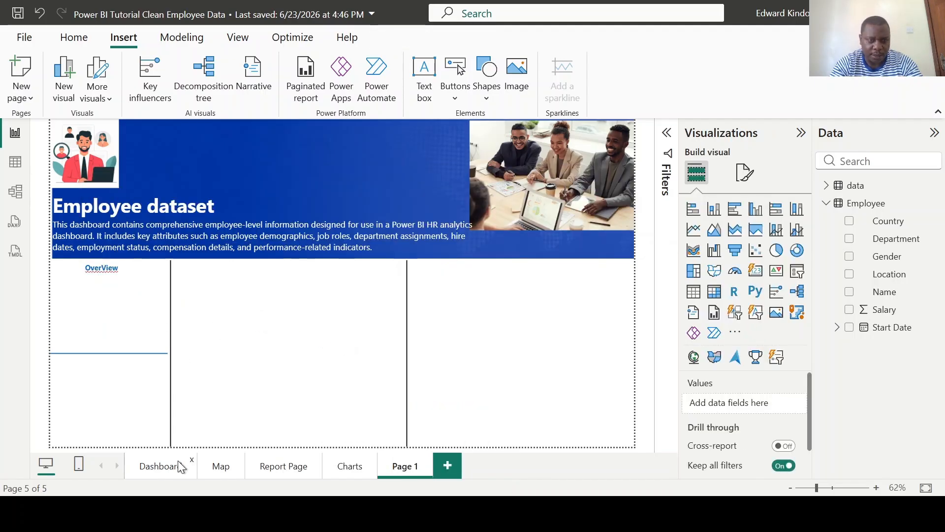
- Create the measure Total_Employees = COUNTROWS('Employee') in the Employee table
{"action": "left_click", "coordinate": [162, 466]}
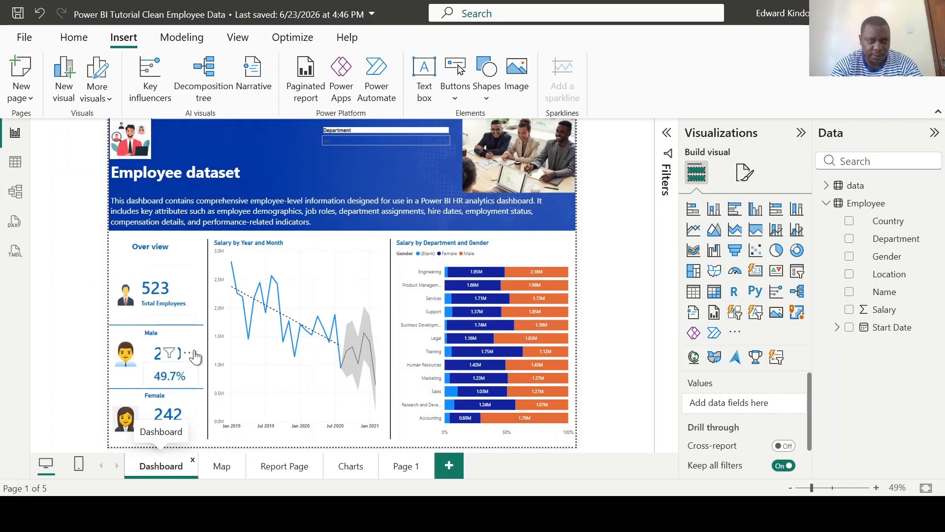
{"action": "left_click", "coordinate": [401, 468]}
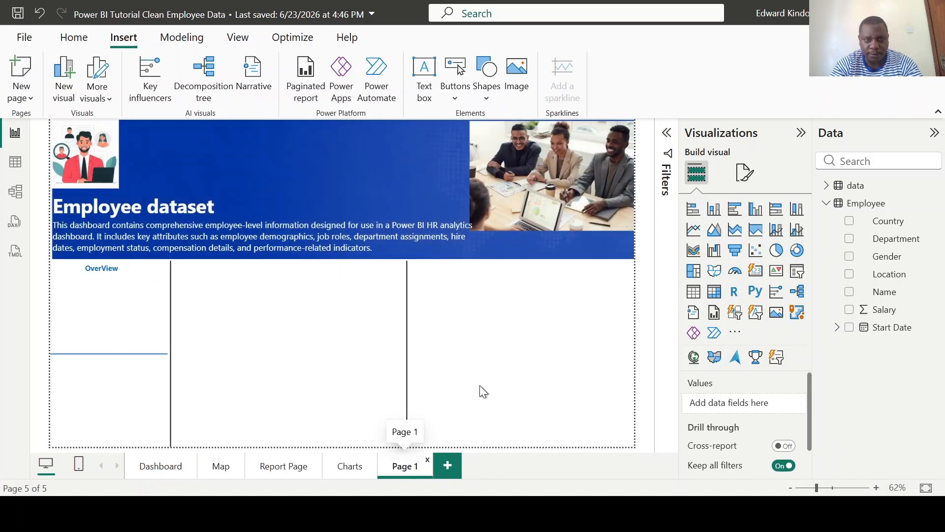
{"action": "right_click", "coordinate": [863, 204]}
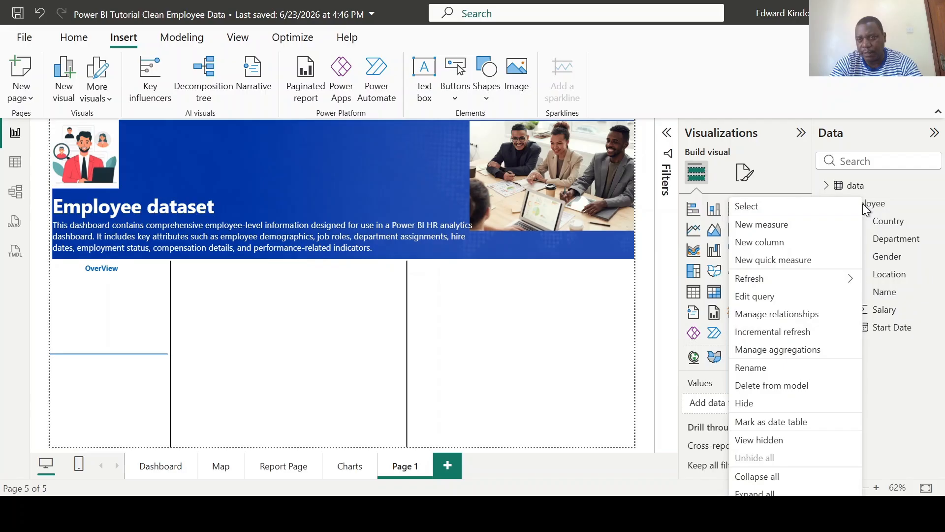
{"action": "left_click", "coordinate": [782, 229]}
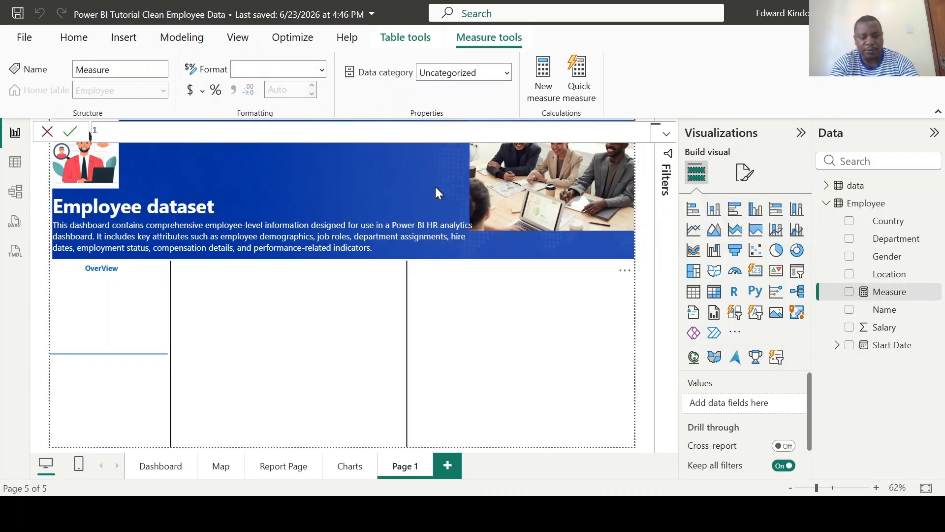
{"action": "type", "text": "tal_Empl"}
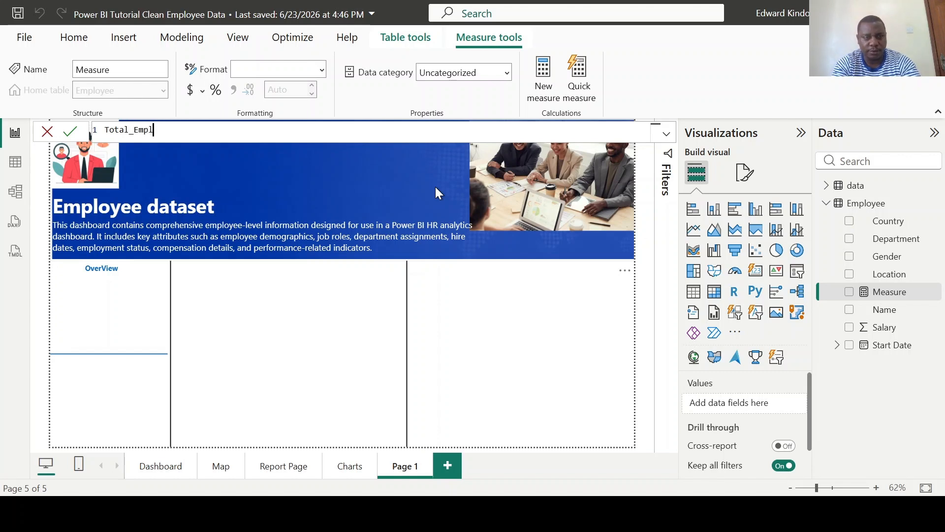
{"action": "type", "text": "oyees = count"}
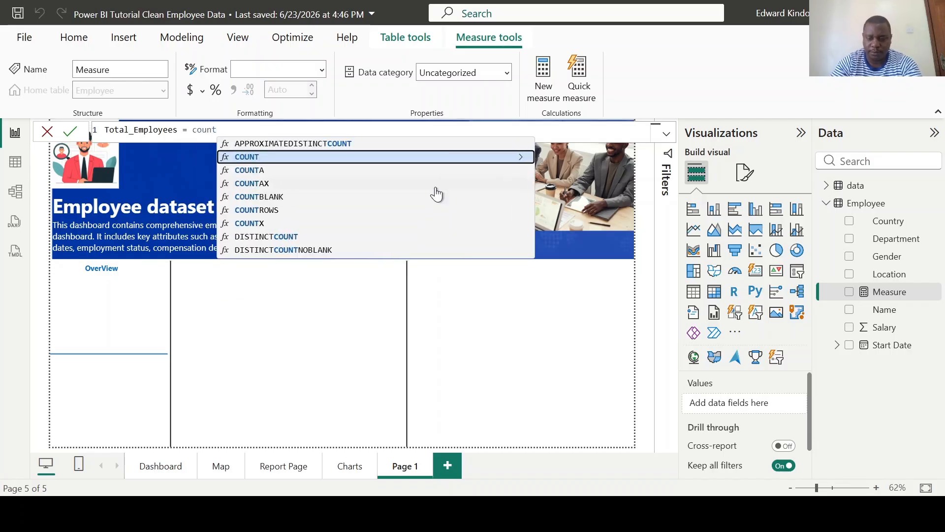
{"action": "key", "text": "Down"}
{"action": "key", "text": "Down"}
{"action": "key", "text": "Down"}
{"action": "key", "text": "Down"}
{"action": "key", "text": "Tab"}
{"action": "type", "text": "'"}
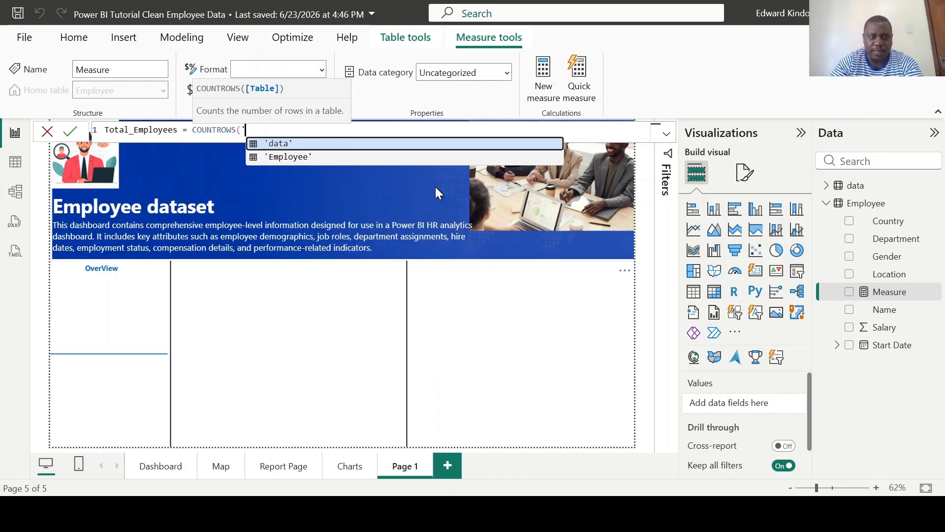
{"action": "key", "text": "Down"}
{"action": "key", "text": "Tab"}
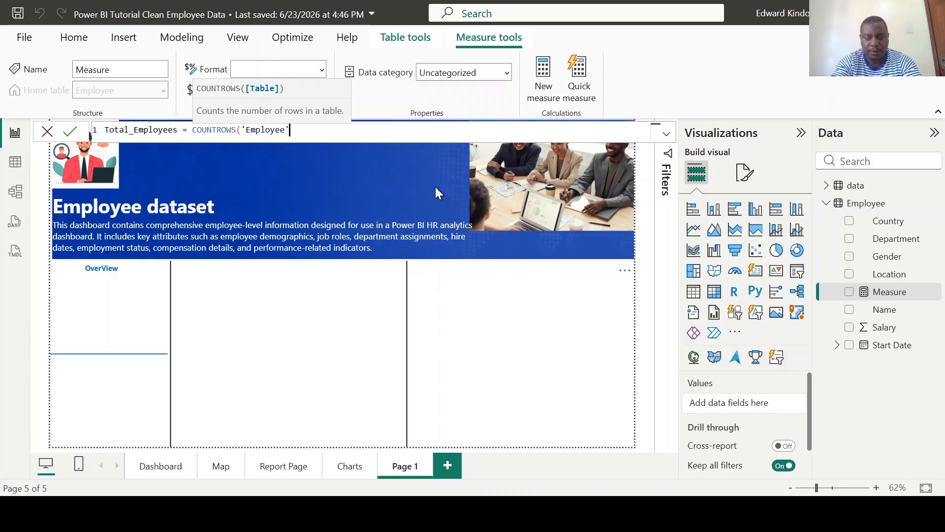
{"action": "type", "text": ")"}
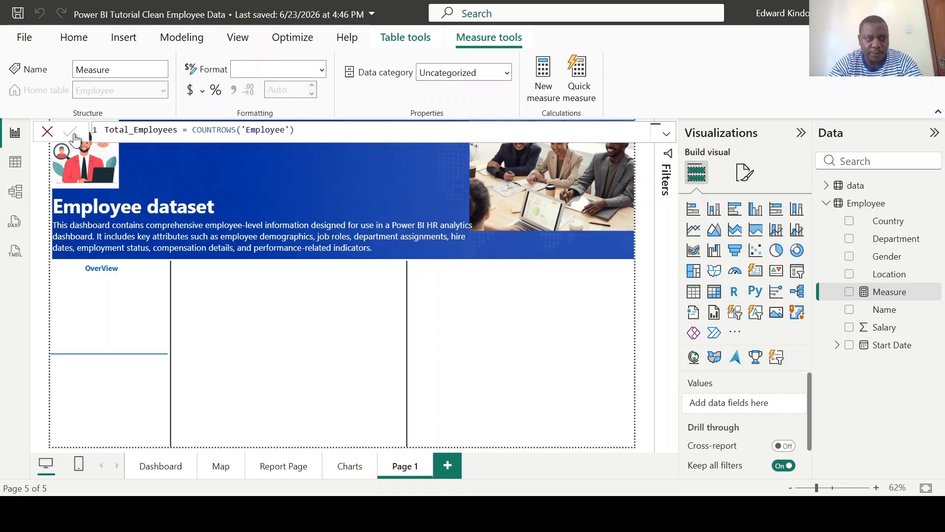
{"action": "key", "text": "Return"}
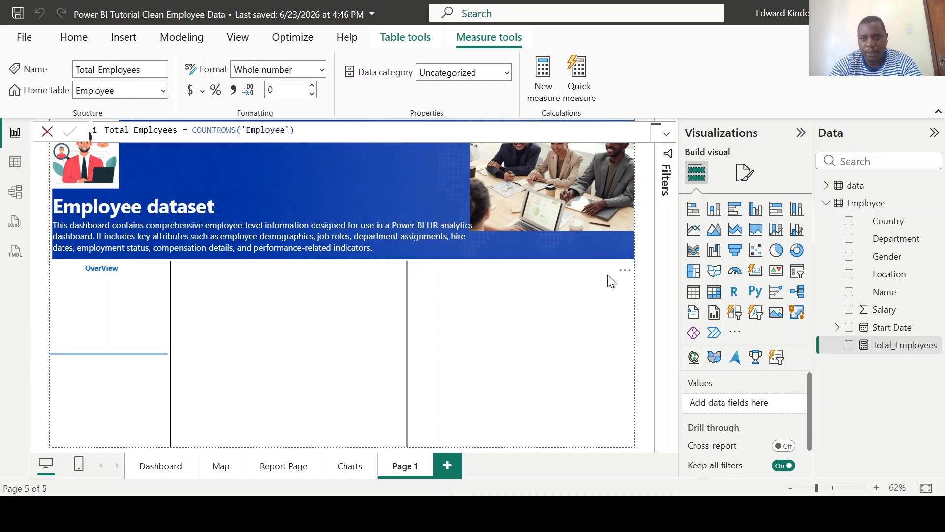
- Add a card visual showing Total_Employees, shrink it and place it under the OverView heading in the first column
{"action": "left_click", "coordinate": [754, 276]}
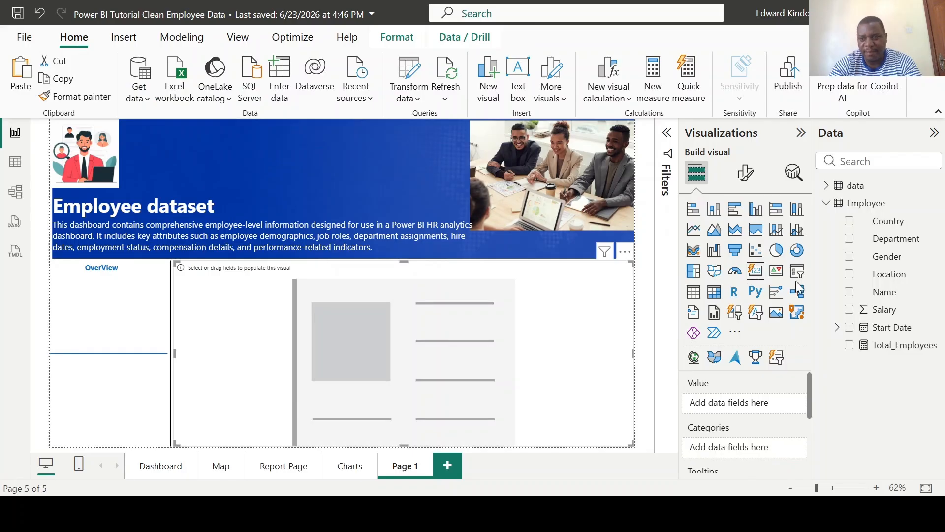
{"action": "left_click", "coordinate": [849, 344]}
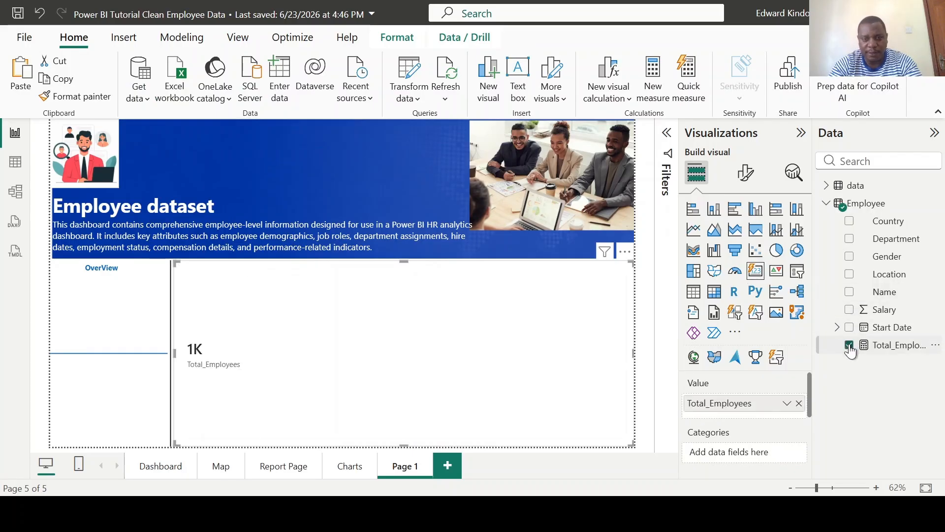
{"action": "left_click_drag", "start_coordinate": [632, 443], "coordinate": [270, 310]}
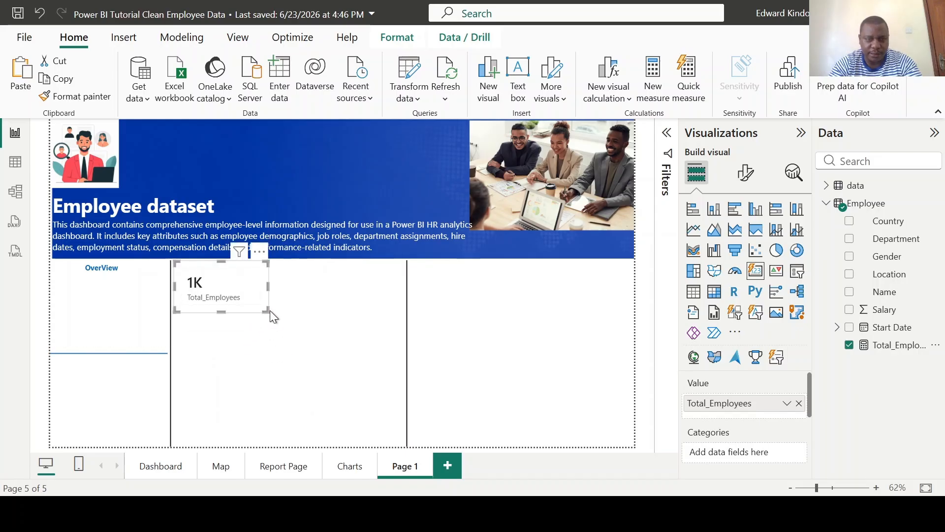
{"action": "left_click_drag", "start_coordinate": [202, 284], "coordinate": [117, 295]}
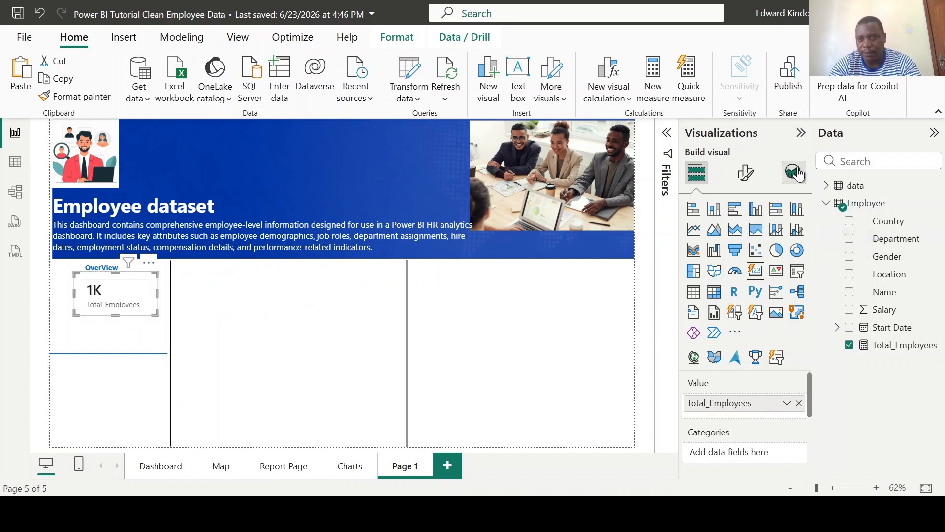
- Format the Total_Employees card's value as bold and blue
{"action": "left_click", "coordinate": [746, 172]}
{"action": "left_click", "coordinate": [696, 384]}
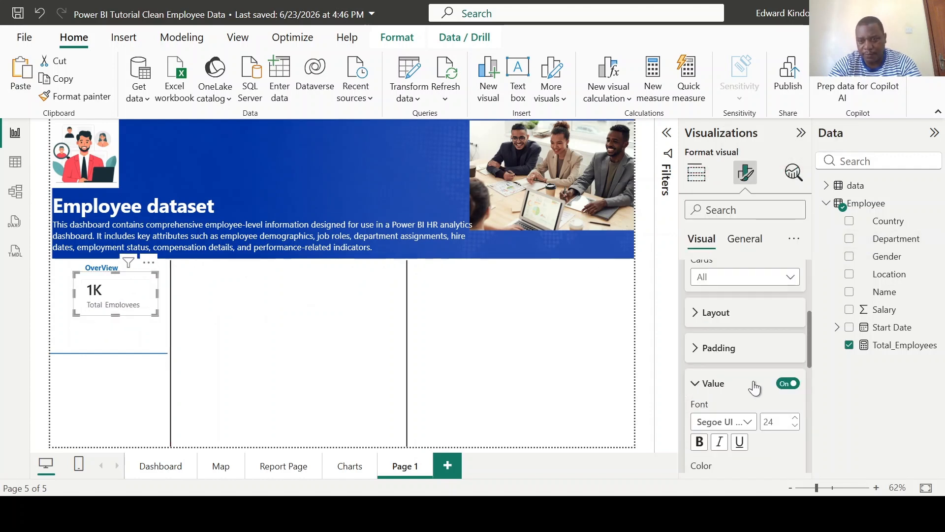
{"action": "scroll", "coordinate": [754, 386], "scroll_direction": "down", "scroll_amount": 3}
{"action": "left_click", "coordinate": [721, 349]}
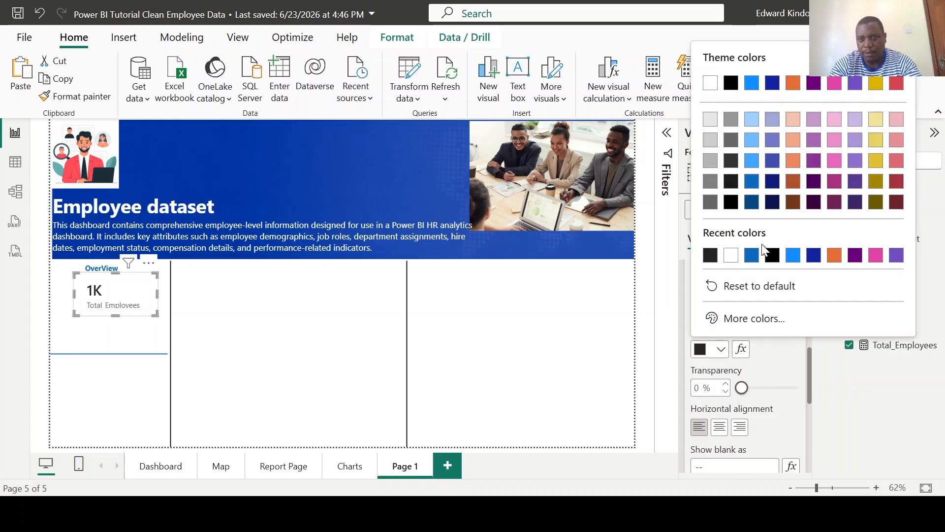
{"action": "left_click", "coordinate": [752, 255]}
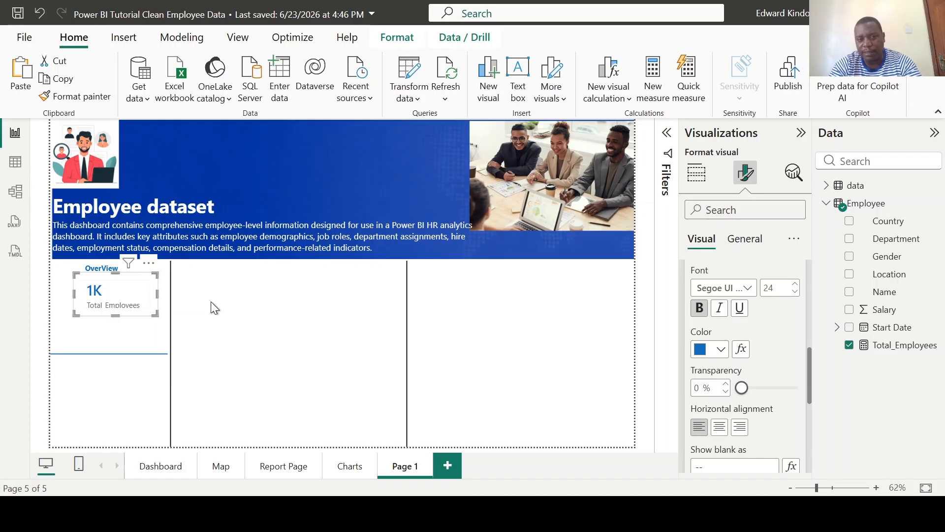
- Format the Total_Employees card's label as bold and blue
{"action": "scroll", "coordinate": [810, 342], "scroll_direction": "up", "scroll_amount": 3}
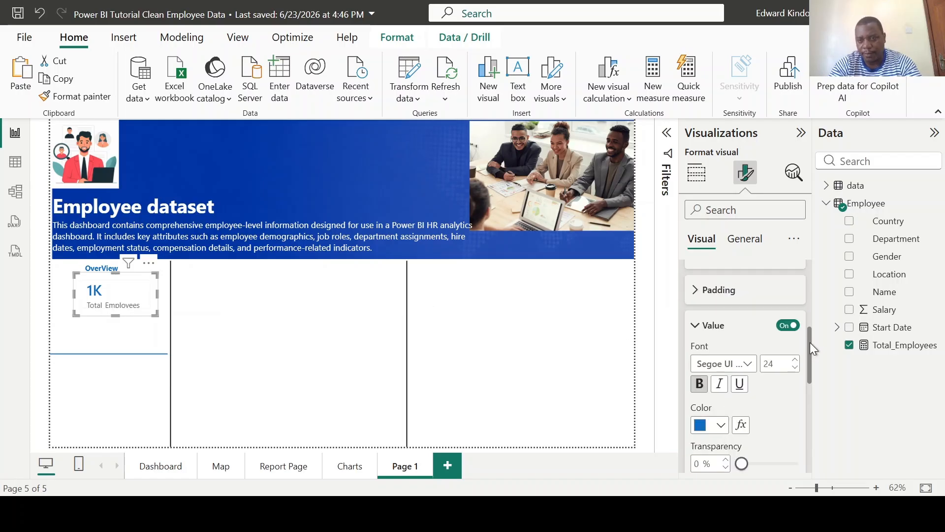
{"action": "left_click", "coordinate": [696, 350]}
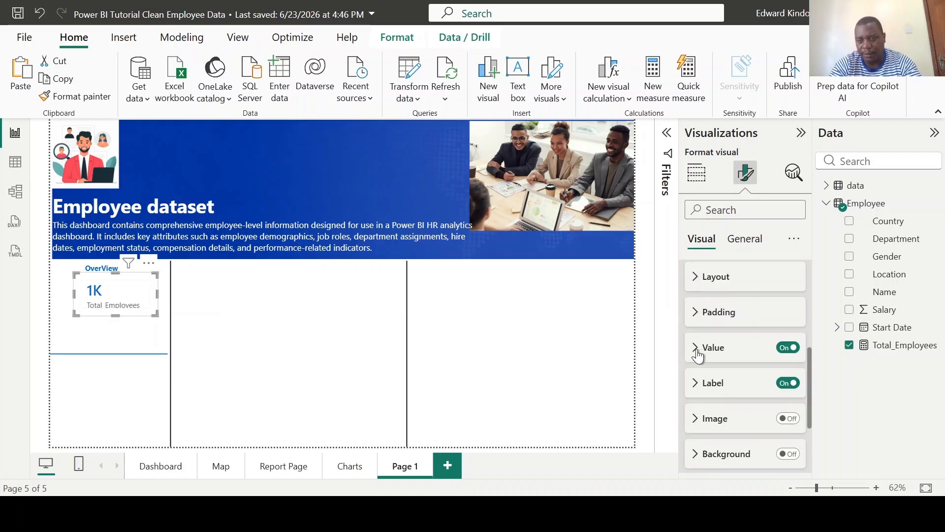
{"action": "left_click", "coordinate": [698, 383]}
{"action": "left_click_drag", "start_coordinate": [809, 341], "coordinate": [811, 361]}
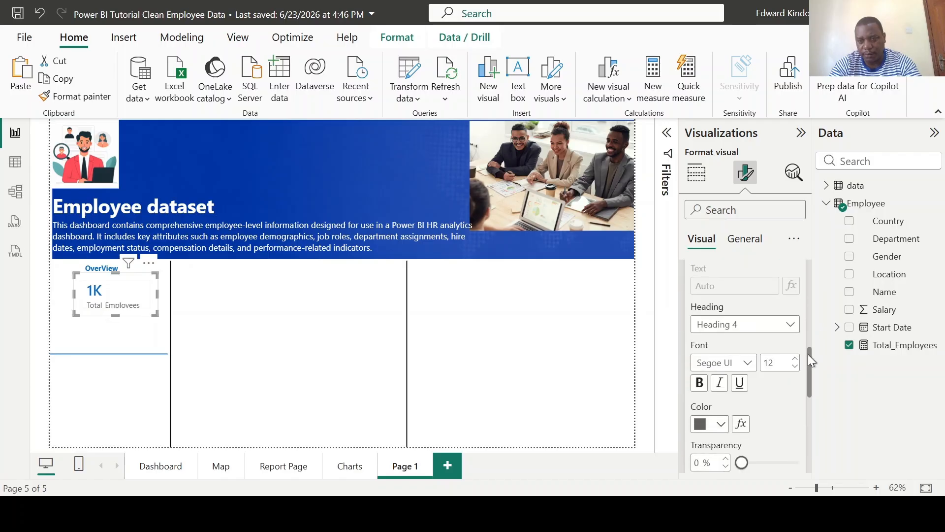
{"action": "left_click", "coordinate": [699, 383]}
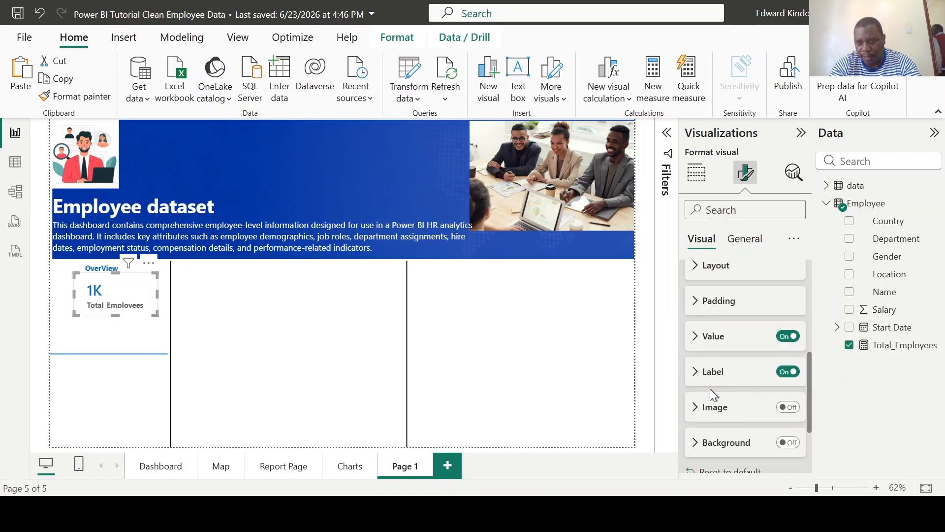
{"action": "left_click", "coordinate": [707, 372]}
{"action": "left_click_drag", "start_coordinate": [809, 337], "coordinate": [809, 386]}
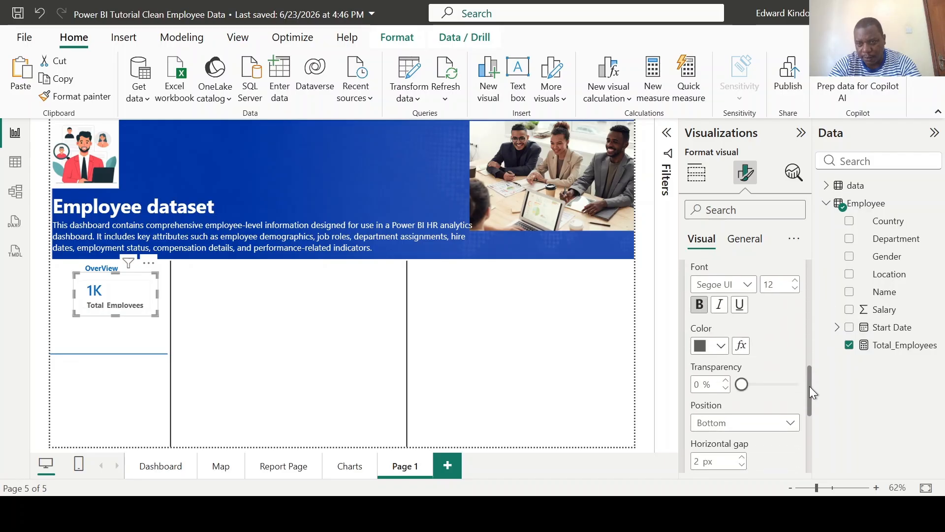
{"action": "left_click", "coordinate": [721, 346]}
{"action": "left_click", "coordinate": [753, 182]}
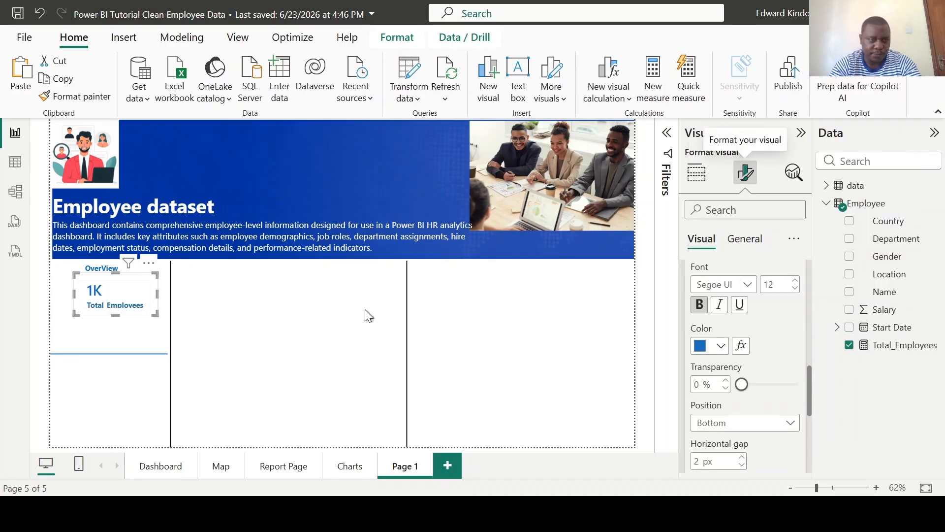
{"action": "left_click", "coordinate": [334, 319]}
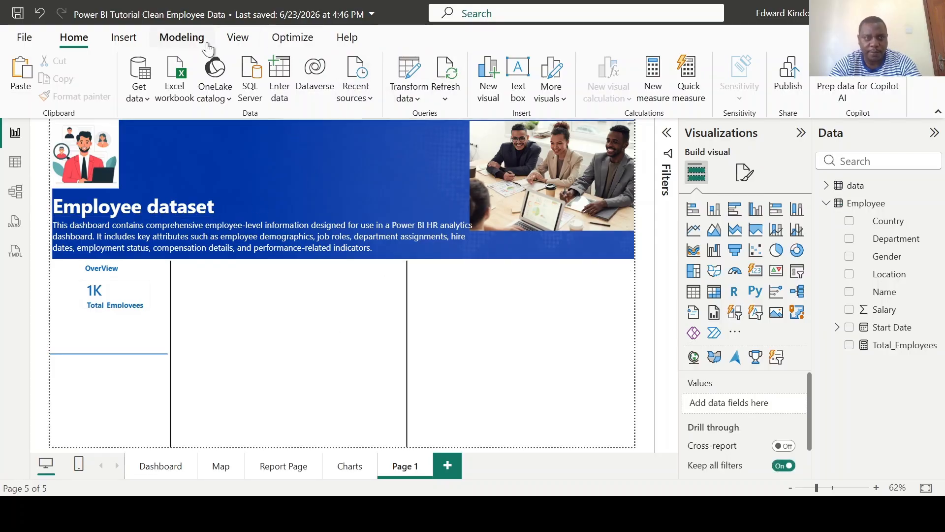
- Insert images.png as a small icon beside the Total_Employees card, and set horizontal divider lines below that card and lower in the first column
{"action": "left_click", "coordinate": [126, 42]}
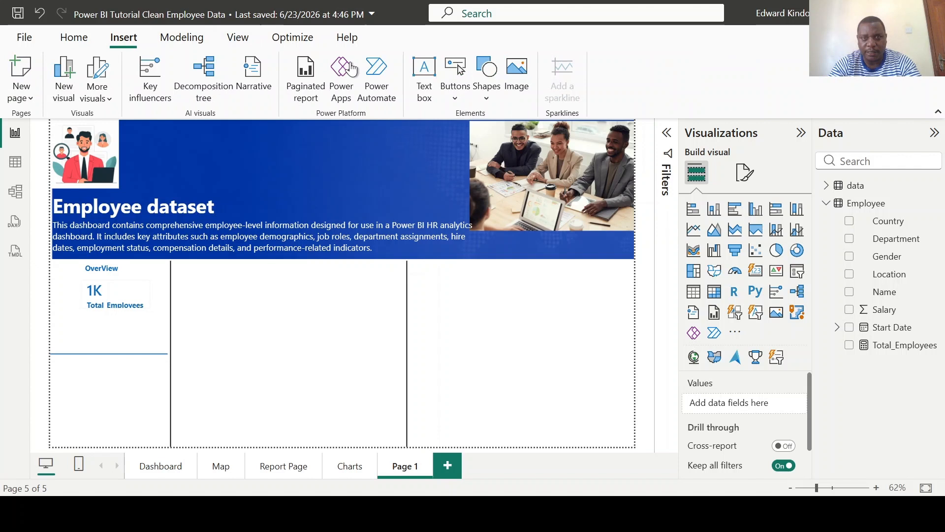
{"action": "left_click", "coordinate": [516, 79]}
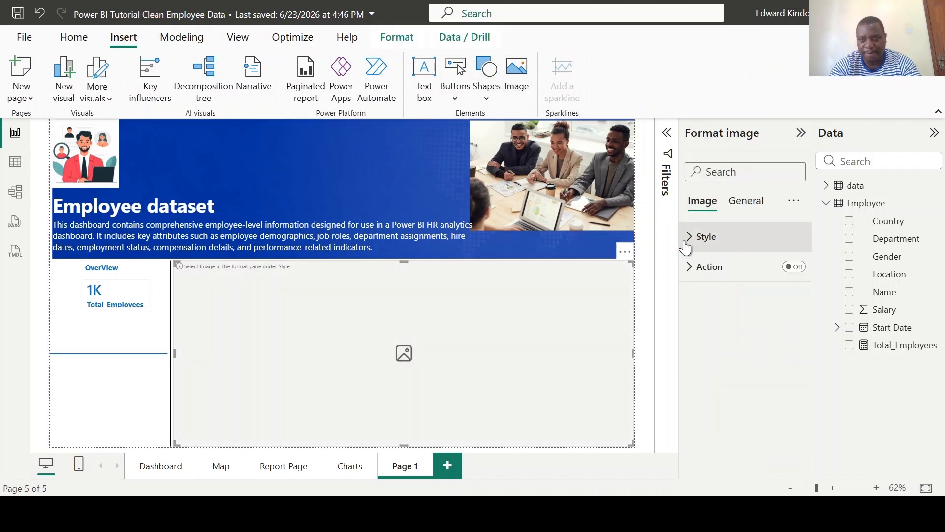
{"action": "left_click", "coordinate": [686, 248]}
{"action": "left_click", "coordinate": [698, 355]}
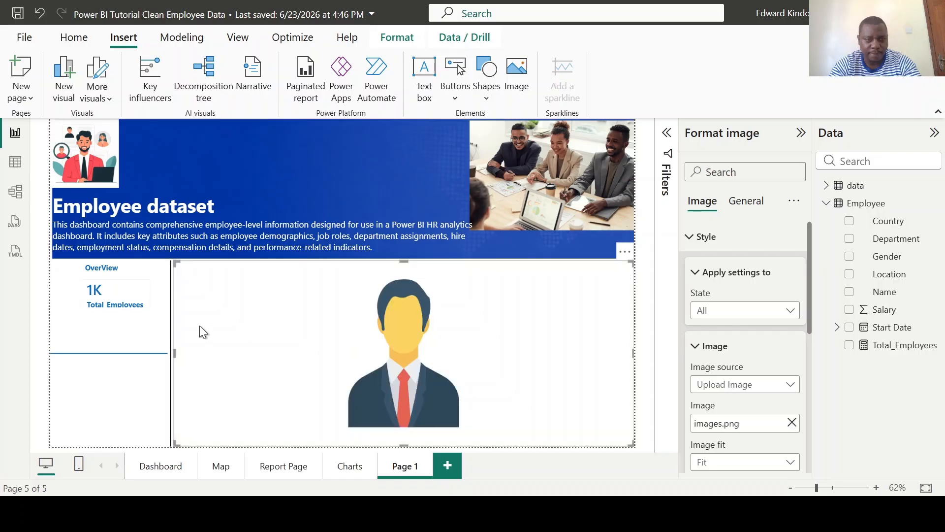
{"action": "left_click_drag", "start_coordinate": [191, 271], "coordinate": [79, 287]}
{"action": "left_click_drag", "start_coordinate": [148, 353], "coordinate": [123, 394]}
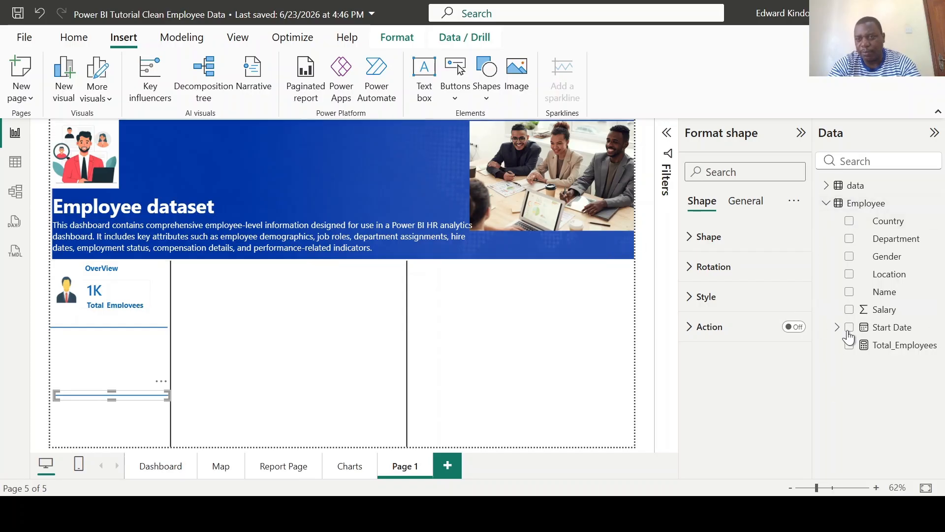
- Start a new measure in the Employee table with the formula Male = CALCULATE('data'[Total Employee]
{"action": "right_click", "coordinate": [855, 203]}
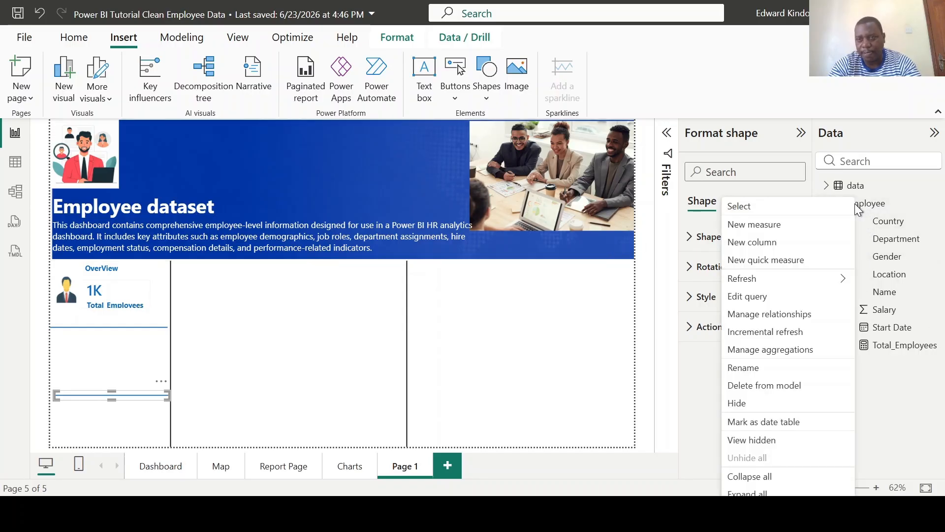
{"action": "left_click", "coordinate": [778, 224]}
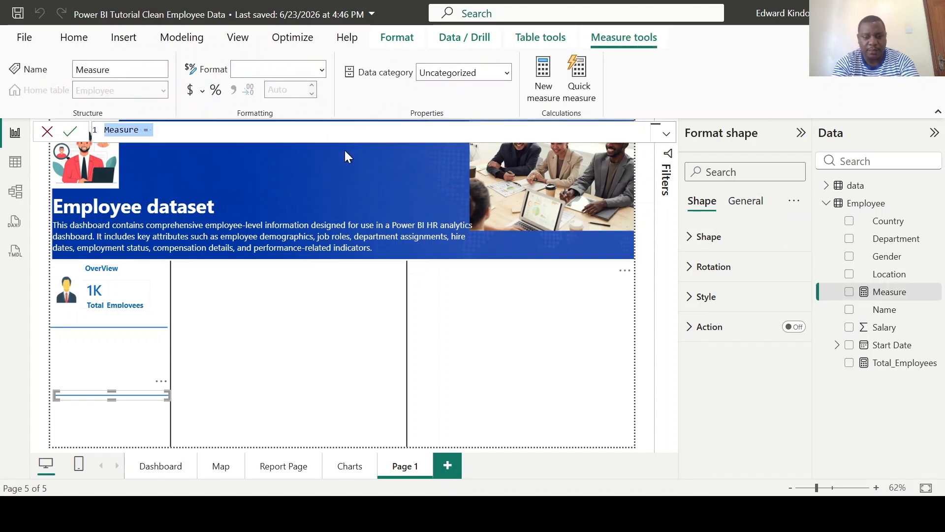
{"action": "type", "text": "male"}
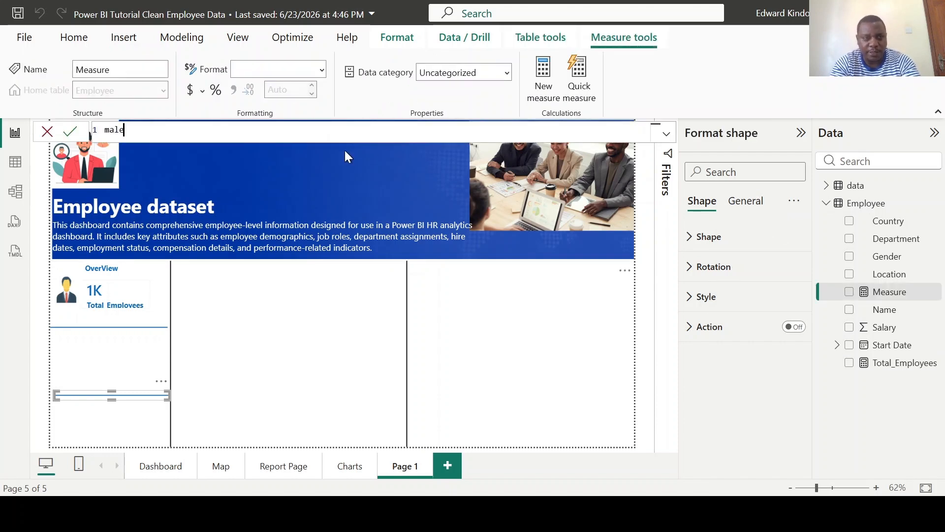
{"action": "key", "text": "BackSpace"}
{"action": "key", "text": "BackSpace"}
{"action": "key", "text": "BackSpace"}
{"action": "key", "text": "BackSpace"}
{"action": "type", "text": "Mal"}
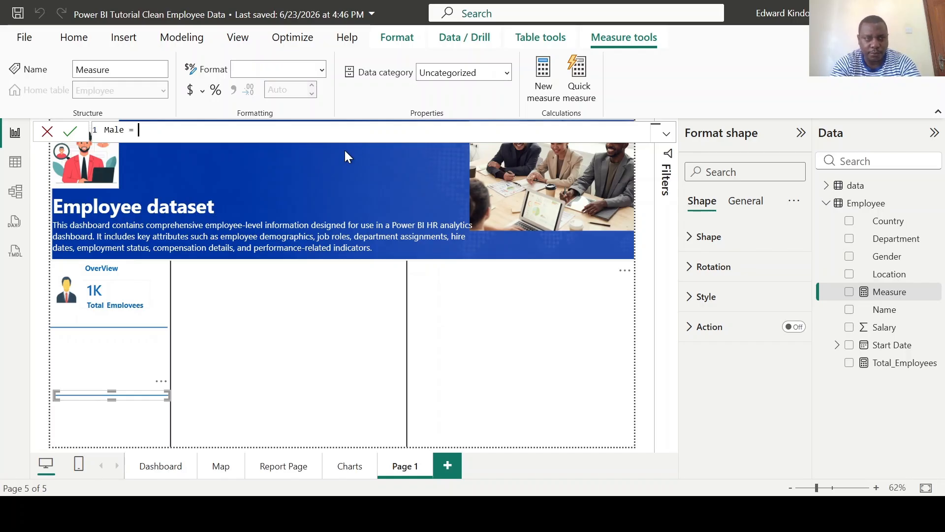
{"action": "type", "text": "e = CALCULATE("}
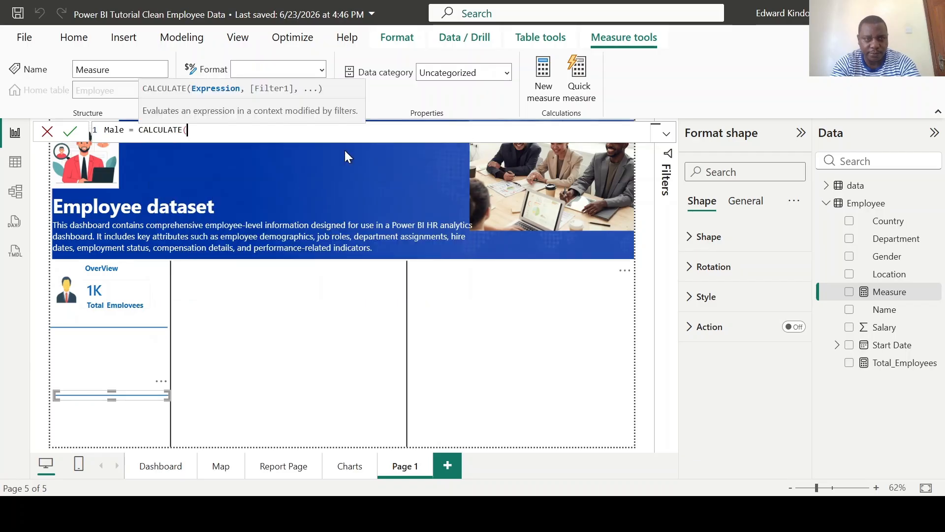
{"action": "type", "text": "'"}
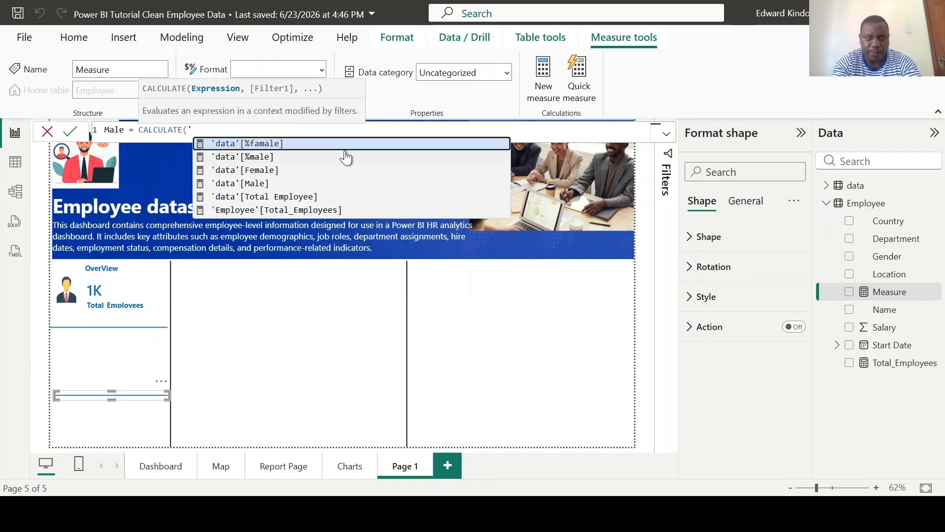
{"action": "key", "text": "Down"}
{"action": "key", "text": "Down"}
{"action": "key", "text": "Down"}
{"action": "key", "text": "Down"}
{"action": "key", "text": "Tab"}
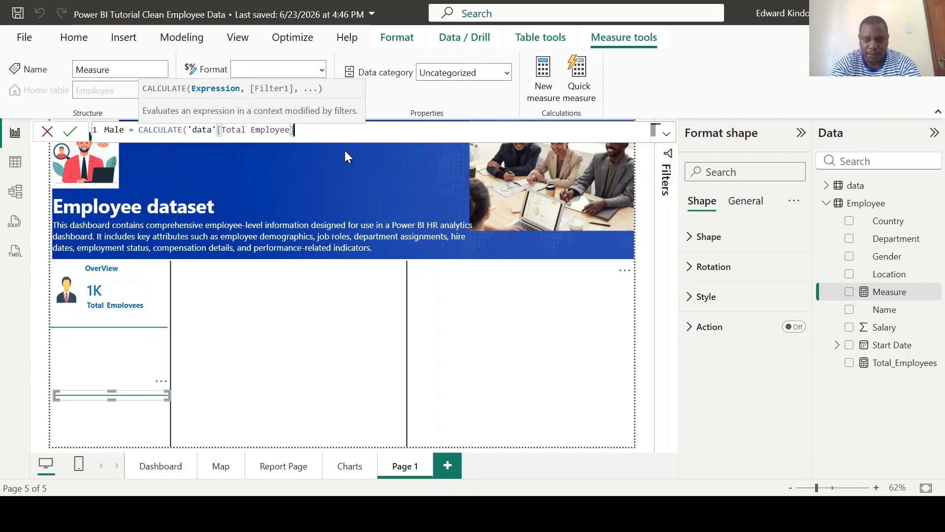
- Complete the measure with the filter 'data'[Gender]="Male" and save it under the name Male_Emp
{"action": "type", "text": ","}
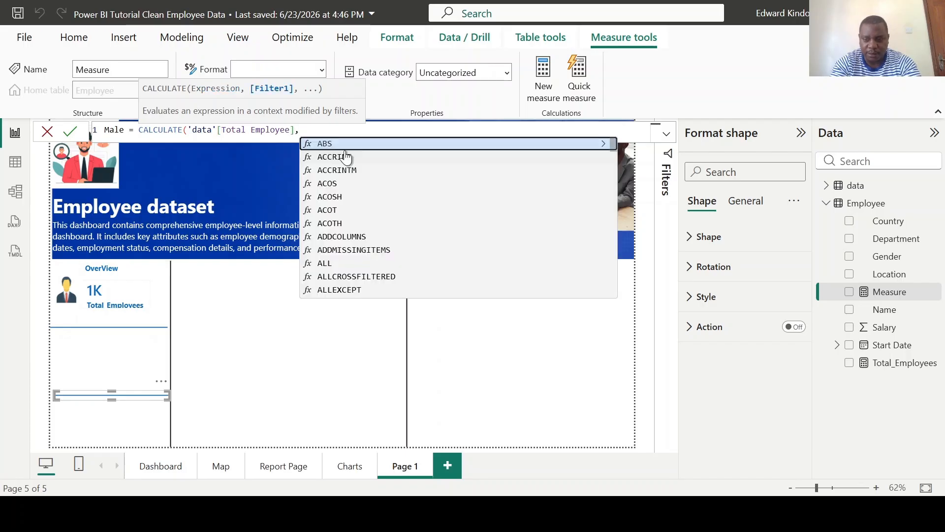
{"action": "type", "text": "'"}
{"action": "key", "text": "Down"}
{"action": "key", "text": "Down"}
{"action": "key", "text": "Down"}
{"action": "key", "text": "Down"}
{"action": "key", "text": "Down"}
{"action": "key", "text": "Down"}
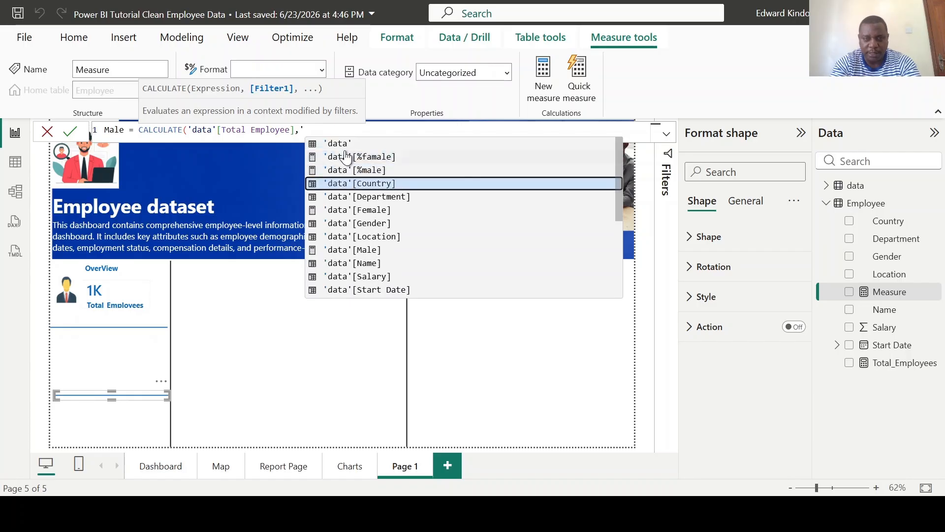
{"action": "key", "text": "Tab"}
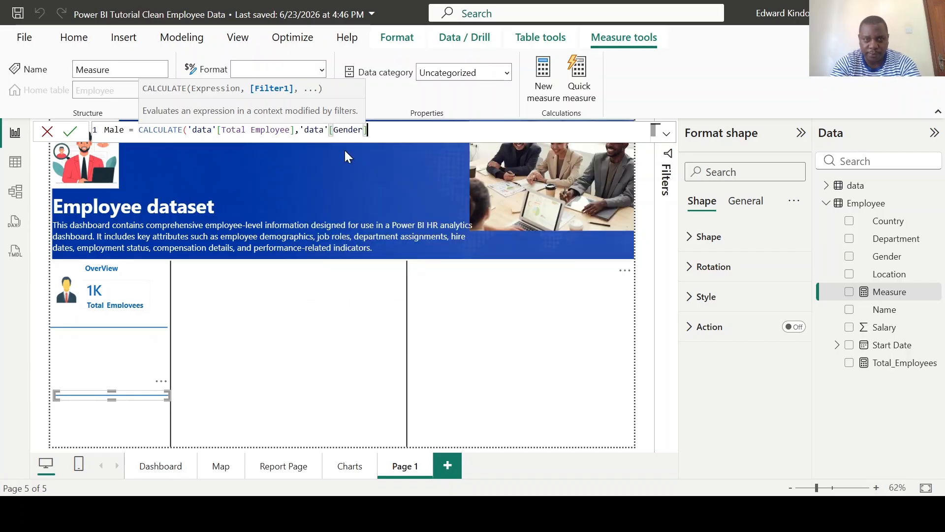
{"action": "type", "text": "=\"MAle"}
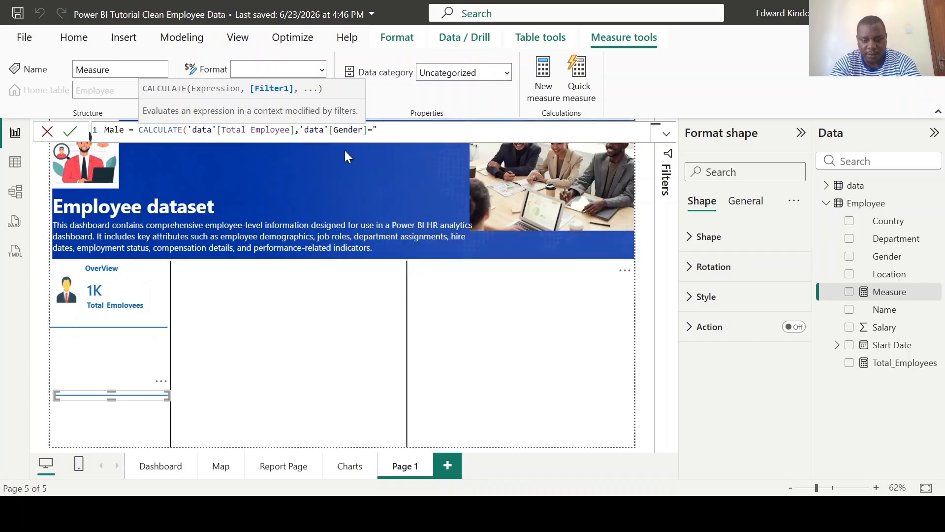
{"action": "key", "text": "BackSpace"}
{"action": "key", "text": "BackSpace"}
{"action": "key", "text": "BackSpace"}
{"action": "type", "text": "al"}
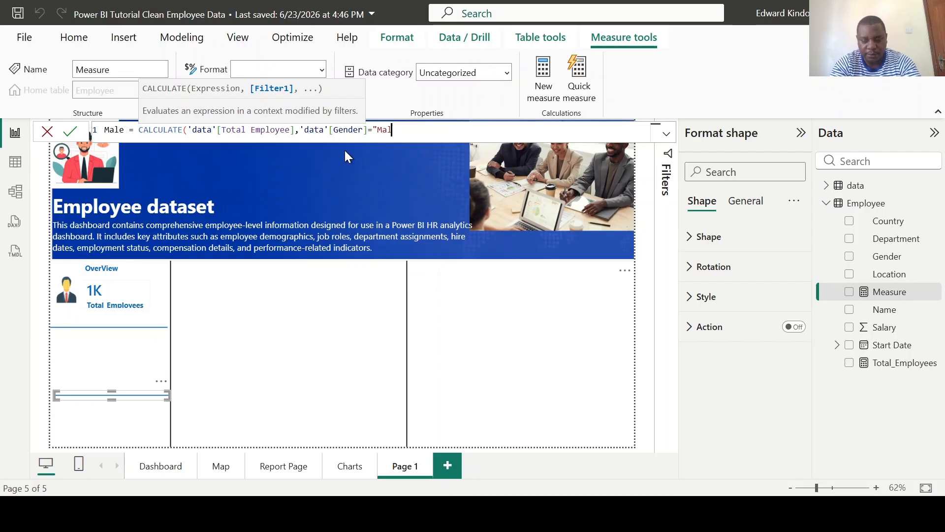
{"action": "type", "text": "e\")"}
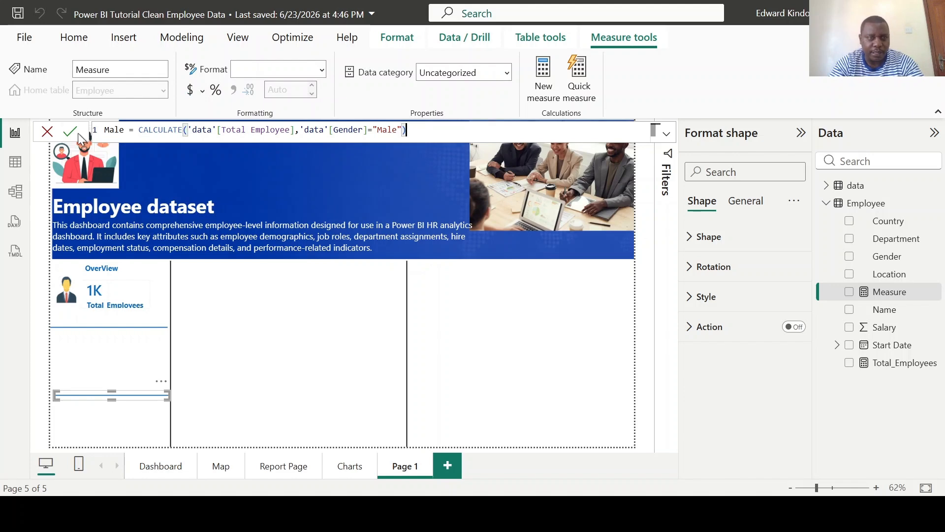
{"action": "left_click", "coordinate": [117, 296]}
{"action": "left_click", "coordinate": [133, 345]}
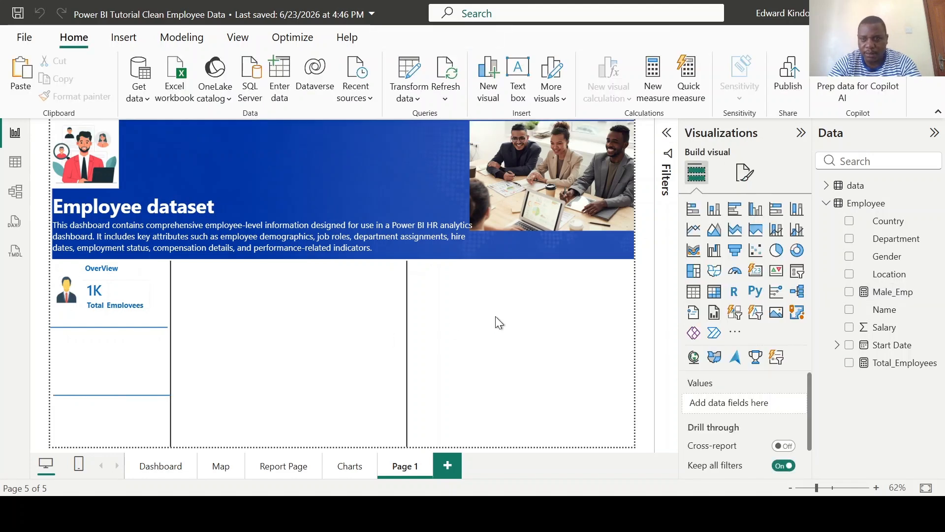
- Add a card visual showing Male_Emp, shrink it and place it between the two horizontal lines in the first column
{"action": "left_click", "coordinate": [797, 271]}
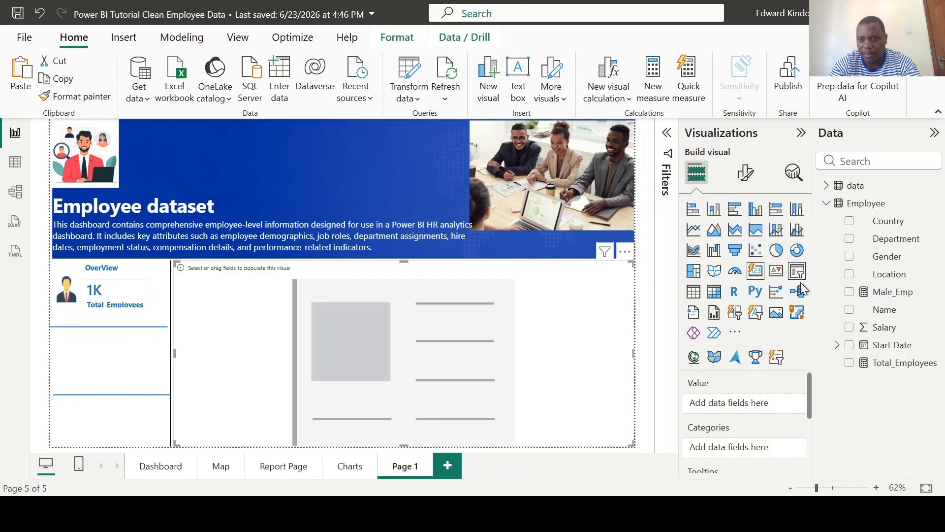
{"action": "left_click", "coordinate": [850, 291]}
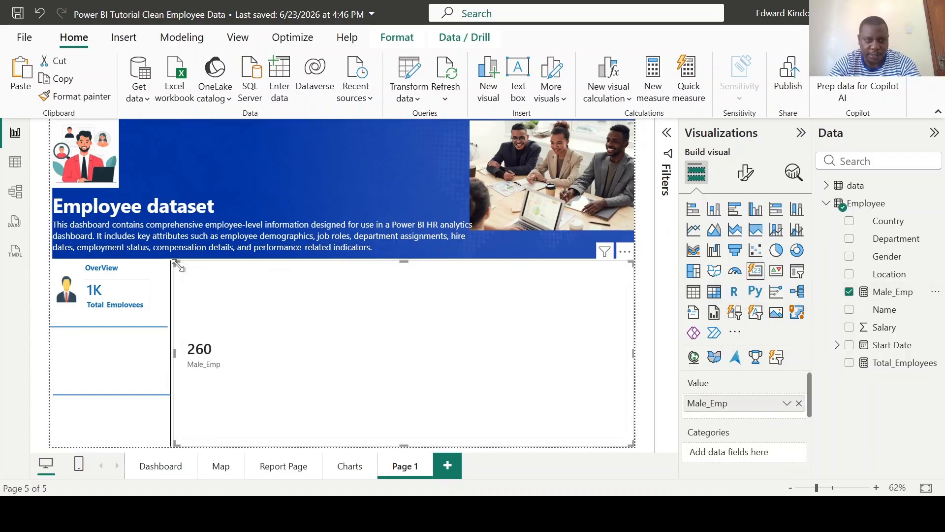
{"action": "mouse_move", "coordinate": [175, 262]}
{"action": "left_mouse_down"}
{"action": "mouse_move", "coordinate": [306, 311]}
{"action": "mouse_move", "coordinate": [543, 354]}
{"action": "mouse_move", "coordinate": [108, 340]}
{"action": "left_mouse_up"}
- Copy the formatting of the Total_Employees card onto the Male_Emp card
{"action": "left_click", "coordinate": [124, 311]}
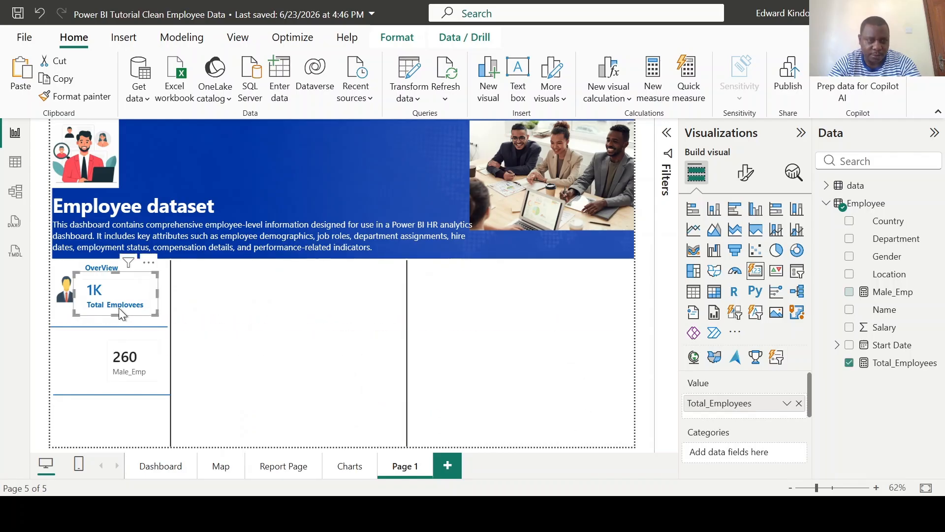
{"action": "left_click", "coordinate": [75, 96]}
{"action": "left_click", "coordinate": [134, 358]}
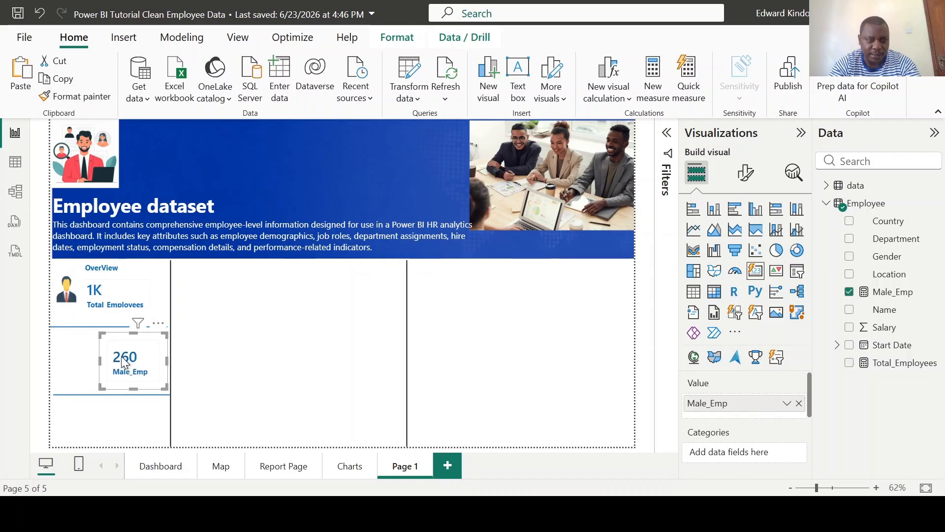
- Rename the Male_Emp field to "Male" for this card only
{"action": "right_click", "coordinate": [745, 406]}
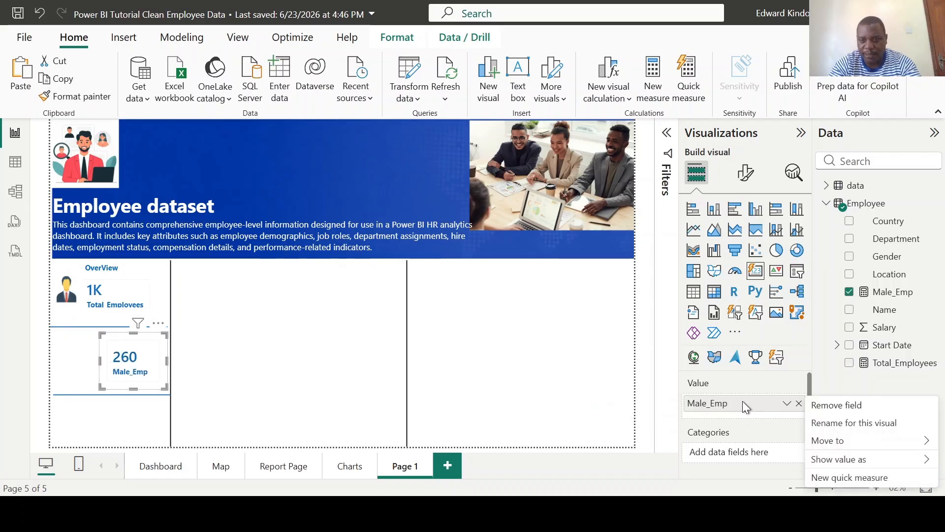
{"action": "left_click", "coordinate": [815, 423]}
{"action": "key", "text": "BackSpace"}
{"action": "key", "text": "BackSpace"}
{"action": "key", "text": "BackSpace"}
{"action": "key", "text": "BackSpace"}
{"action": "key", "text": "Return"}
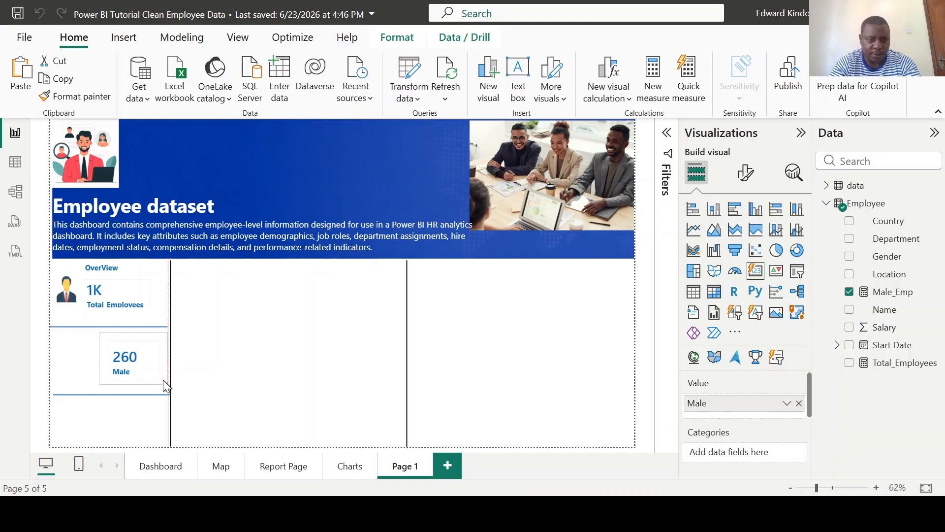
- Reduce the male card's height slightly, give it the bold title "Male" and open the title's text color choices
{"action": "double_click", "coordinate": [161, 377]}
{"action": "left_click", "coordinate": [707, 378]}
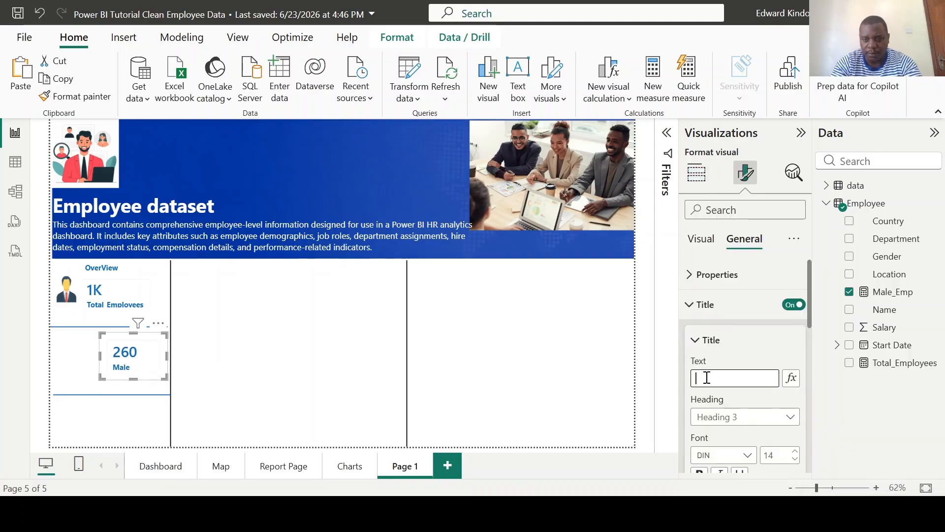
{"action": "type", "text": "Male"}
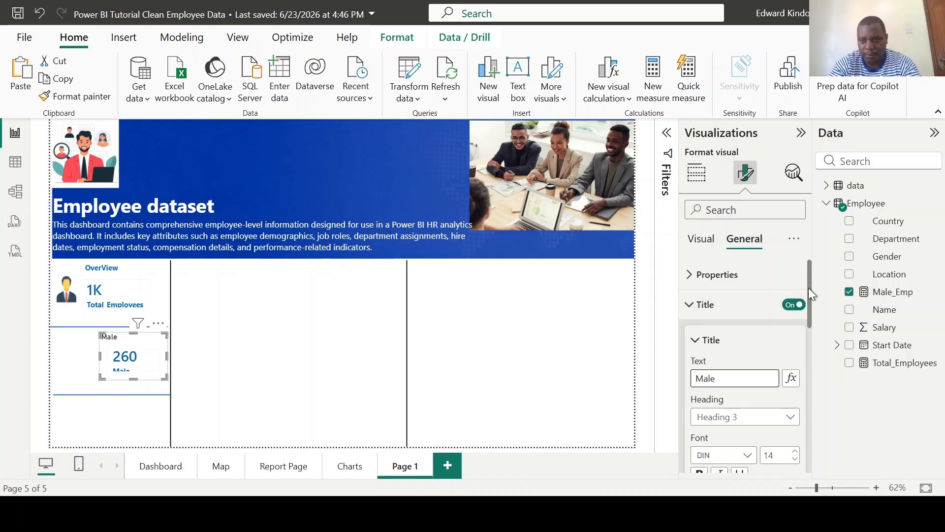
{"action": "left_click_drag", "start_coordinate": [809, 288], "coordinate": [808, 311]}
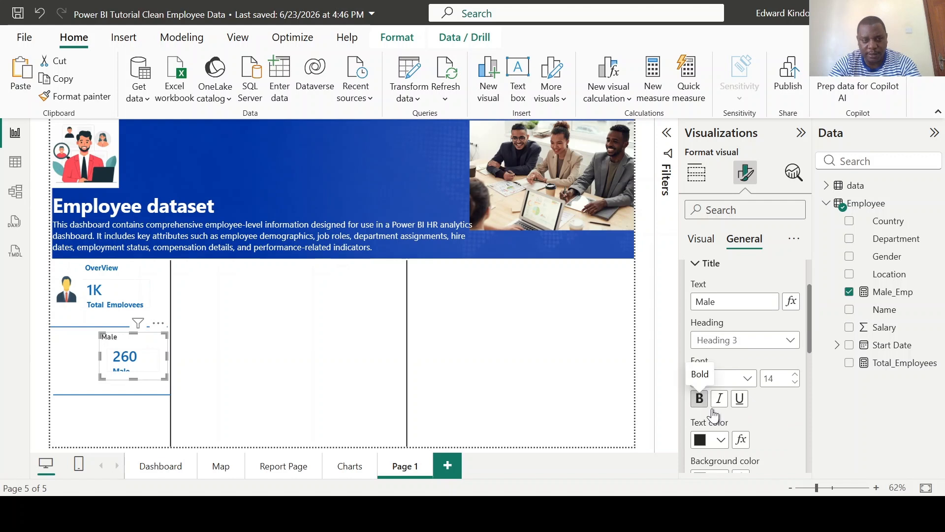
{"action": "left_click", "coordinate": [721, 439]}
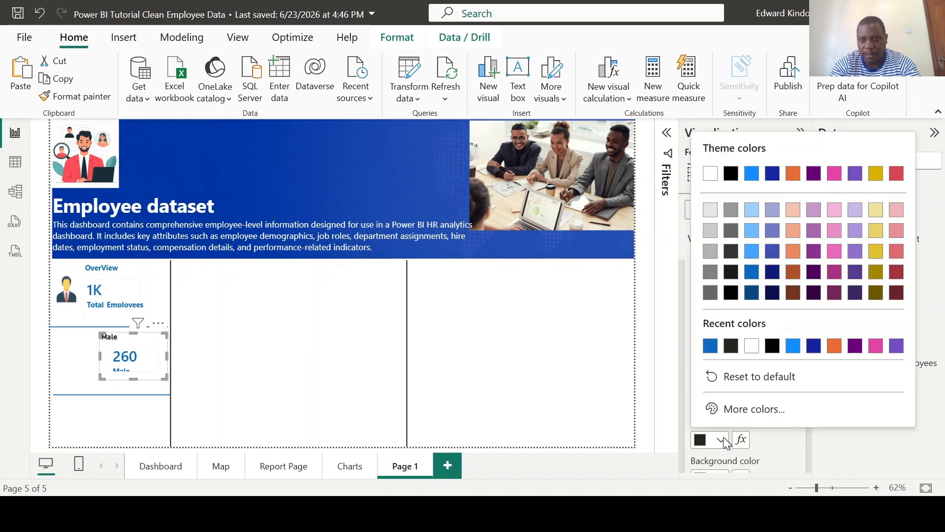
- Color the Male card's title the darker blue theme shade and turn off the card's callout label
{"action": "left_click", "coordinate": [752, 272]}
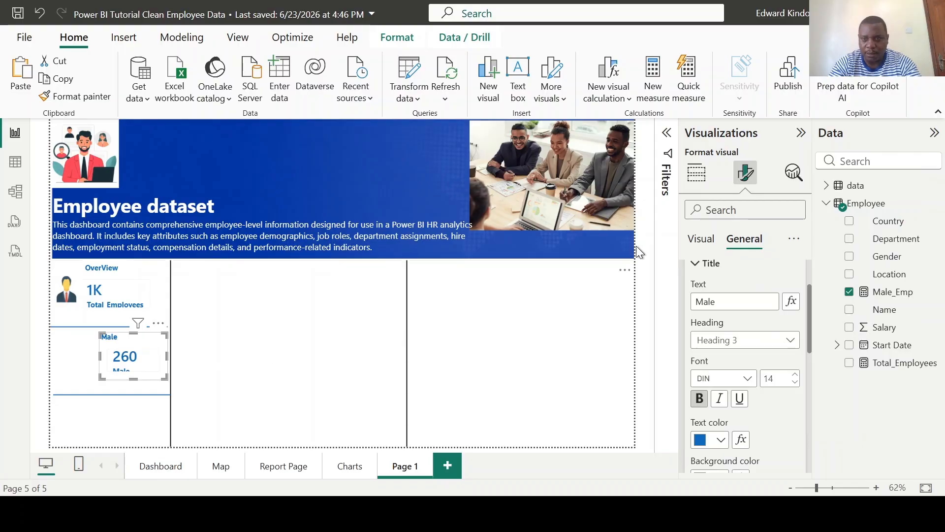
{"action": "left_click", "coordinate": [701, 240]}
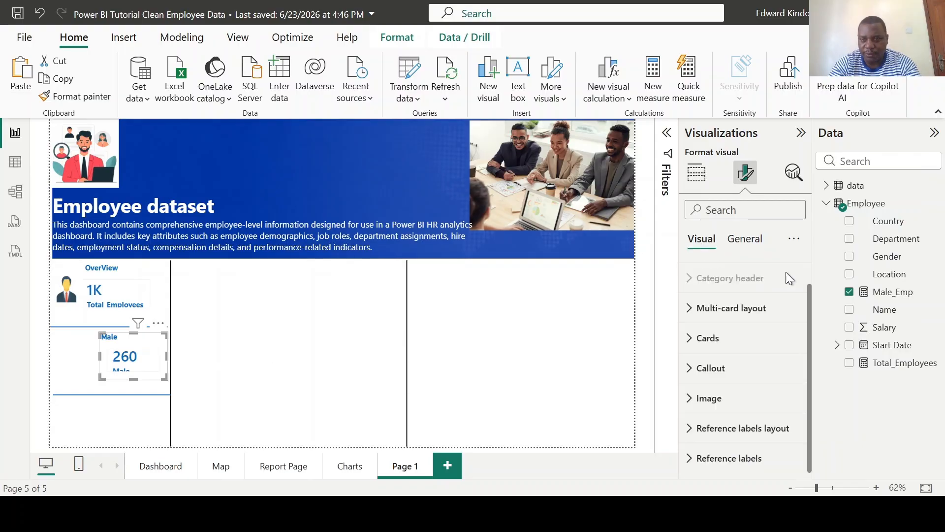
{"action": "left_click", "coordinate": [690, 370]}
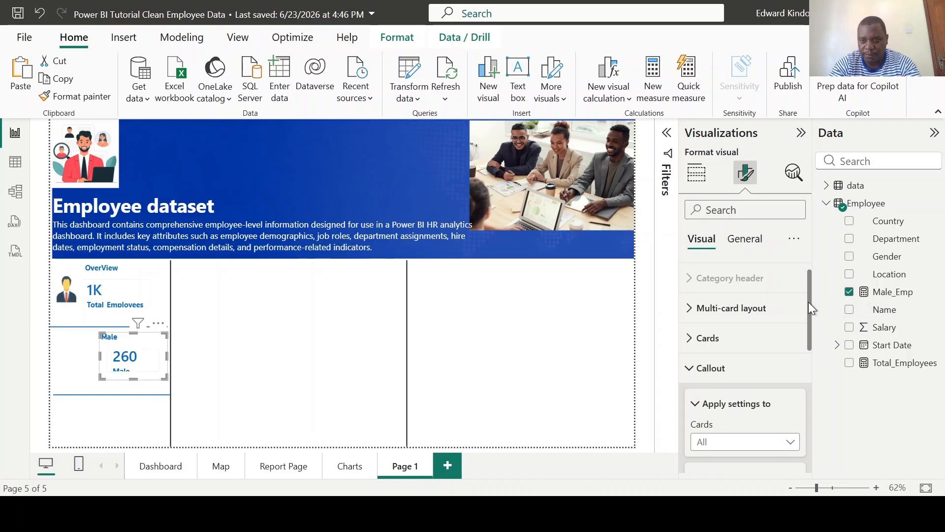
{"action": "left_click_drag", "start_coordinate": [808, 302], "coordinate": [805, 372]}
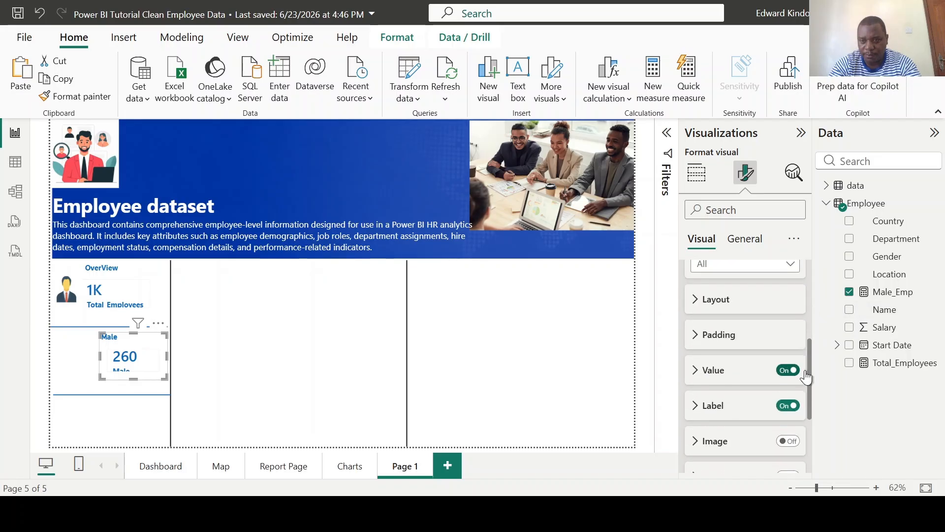
{"action": "left_click", "coordinate": [776, 407]}
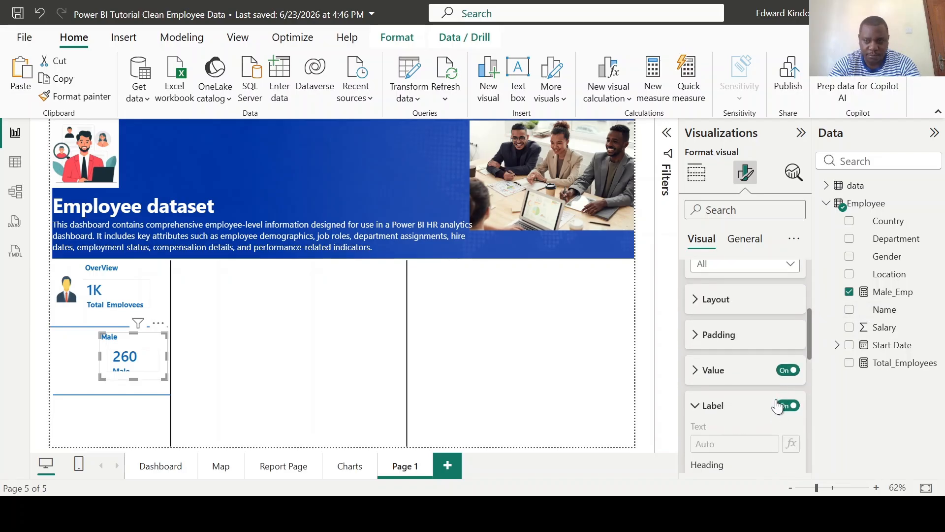
{"action": "left_click", "coordinate": [784, 409]}
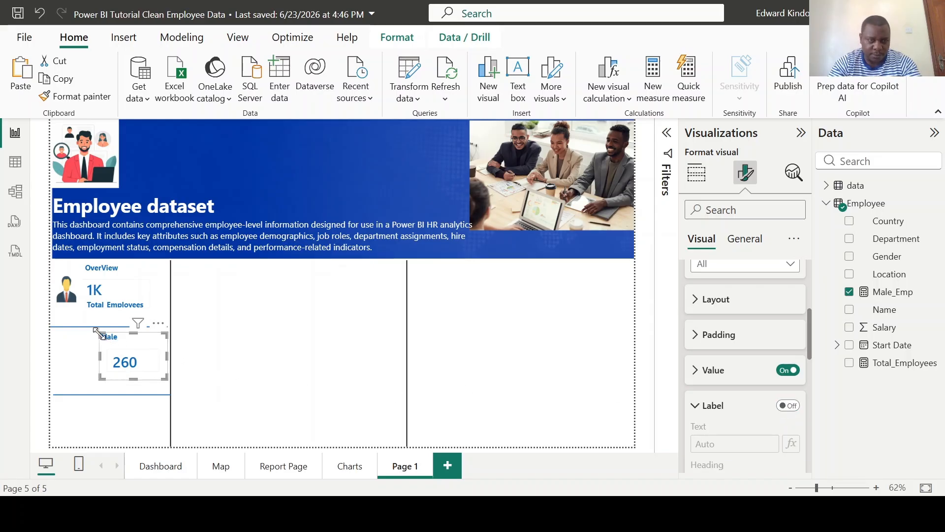
- Resize the Male card to a narrower, shorter box just below the first horizontal line, leaving space beside it for an icon
{"action": "mouse_move", "coordinate": [97, 332]}
{"action": "left_mouse_down"}
{"action": "mouse_move", "coordinate": [135, 350]}
{"action": "mouse_move", "coordinate": [112, 328]}
{"action": "left_mouse_up"}
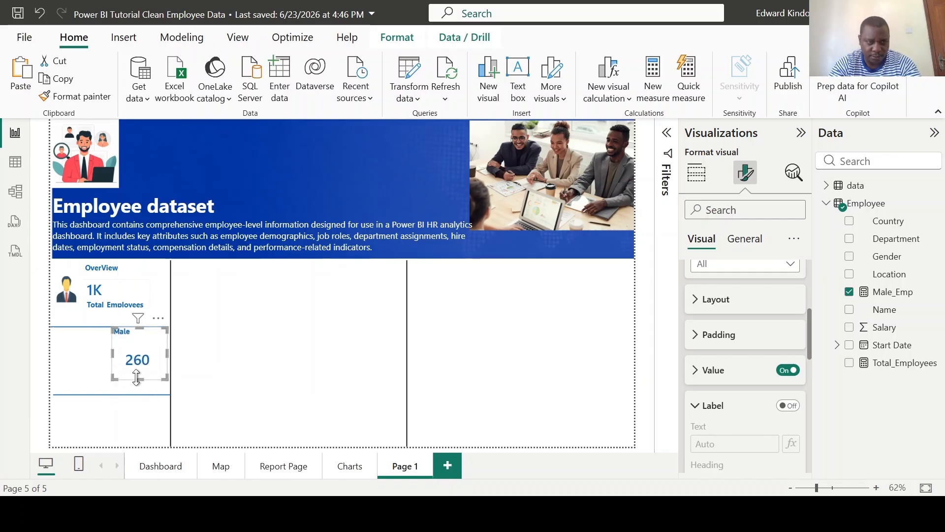
{"action": "left_click_drag", "start_coordinate": [137, 379], "coordinate": [137, 369]}
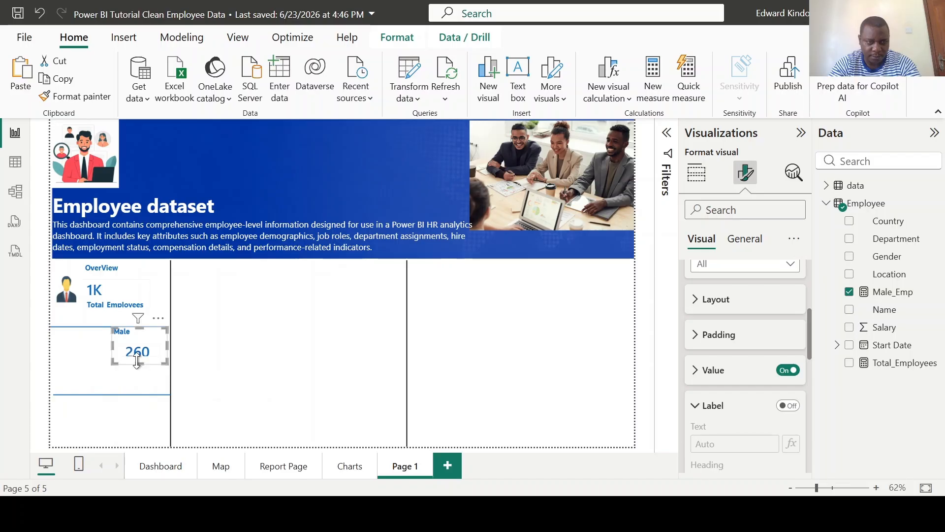
{"action": "left_click", "coordinate": [241, 348]}
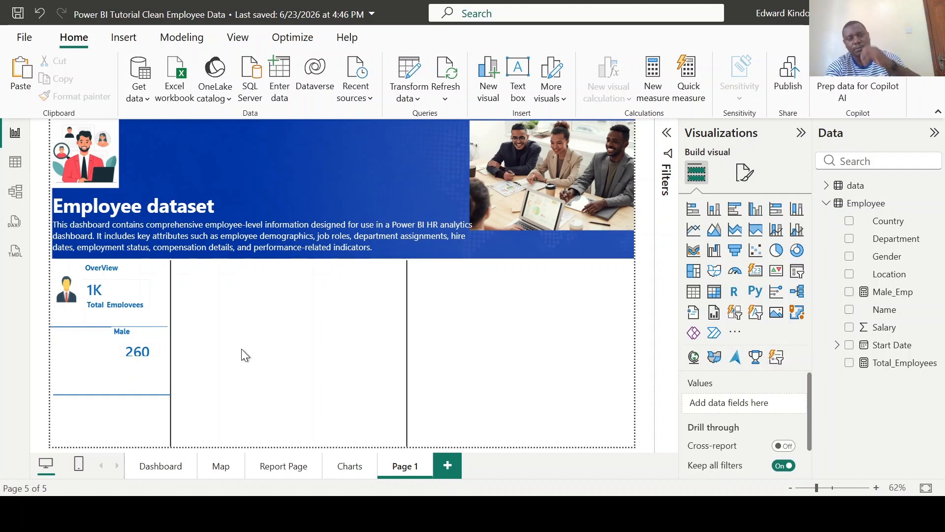
{"action": "left_click", "coordinate": [137, 352]}
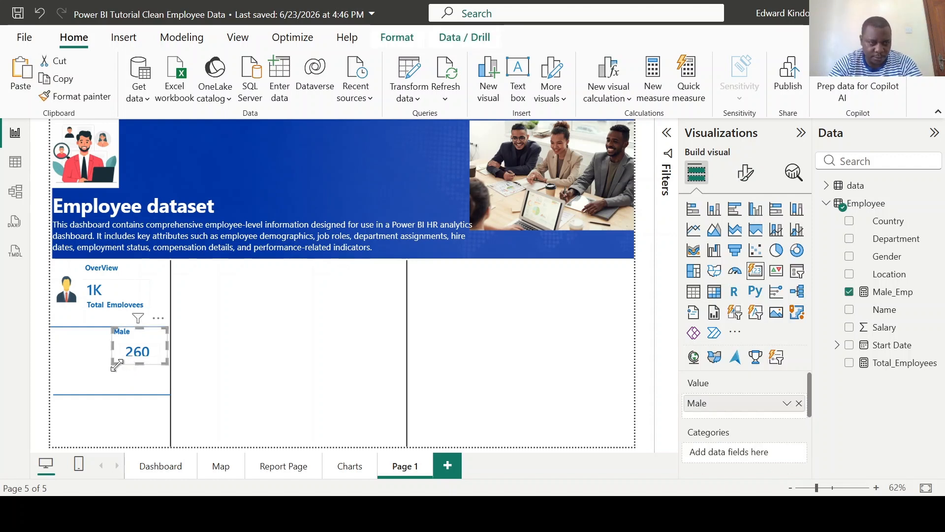
{"action": "left_click_drag", "start_coordinate": [114, 367], "coordinate": [114, 372]}
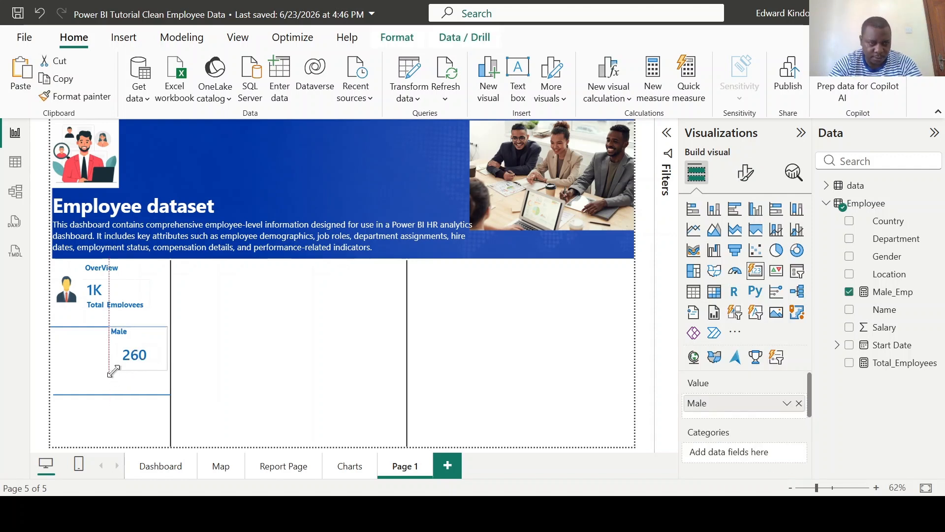
{"action": "left_click", "coordinate": [287, 342]}
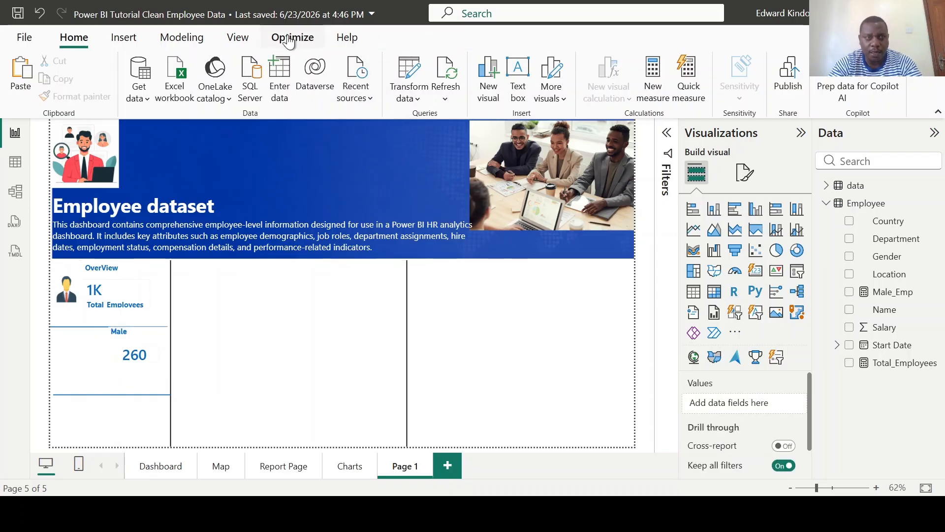
- Insert an image on the page and upload Male.jpeg as its source
{"action": "left_click", "coordinate": [124, 38]}
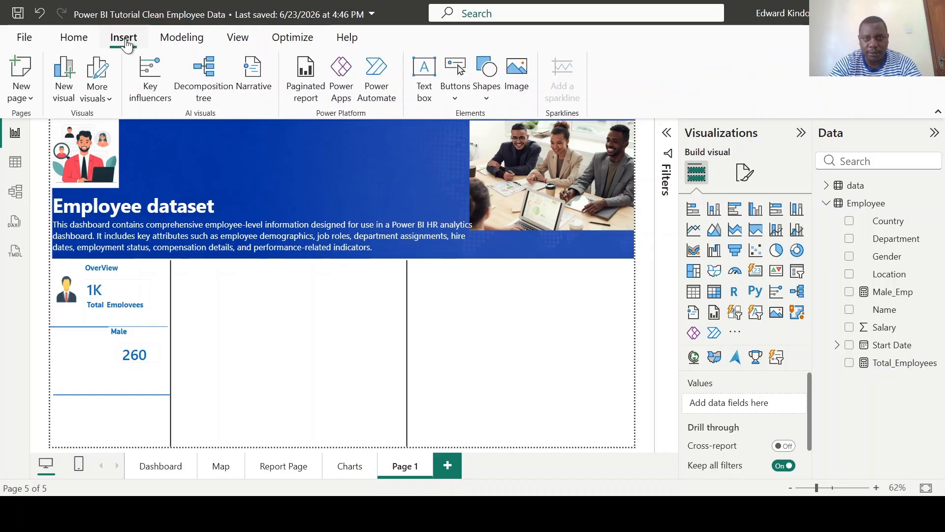
{"action": "left_click", "coordinate": [517, 73]}
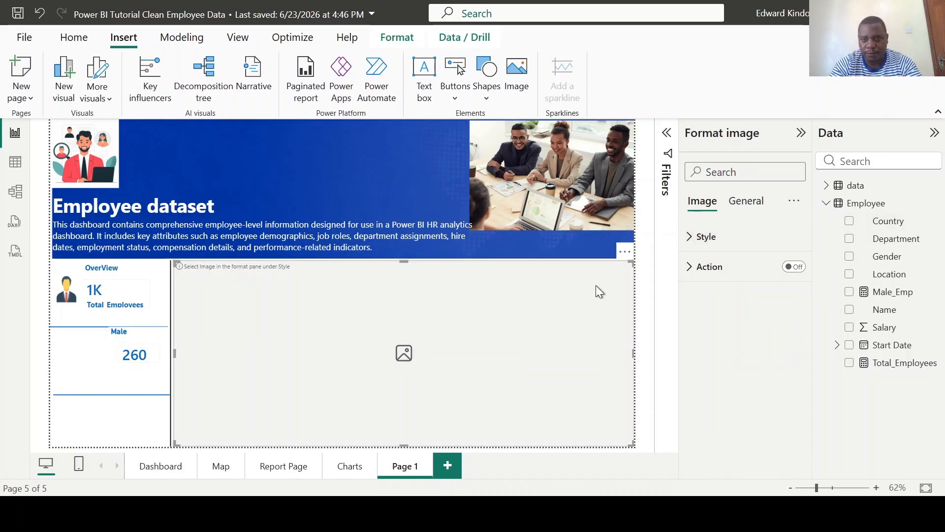
{"action": "left_click", "coordinate": [694, 239]}
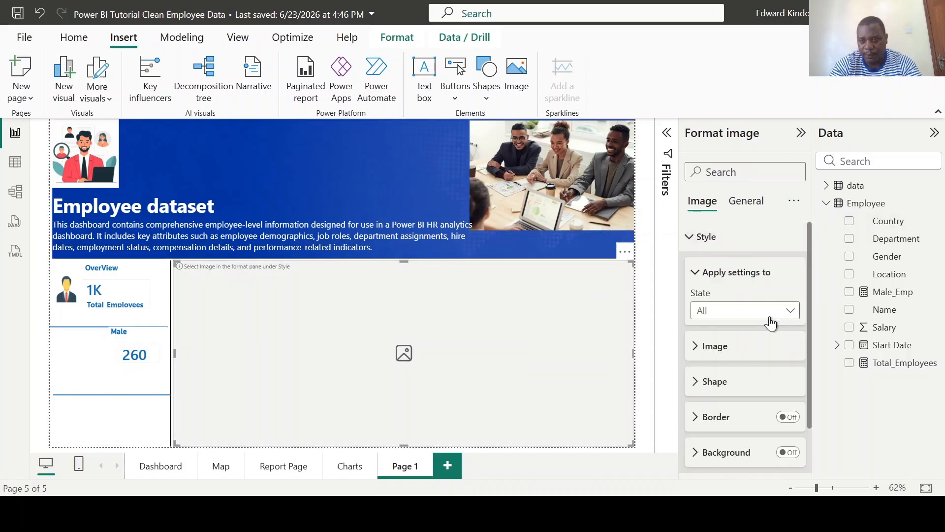
{"action": "left_click", "coordinate": [704, 348]}
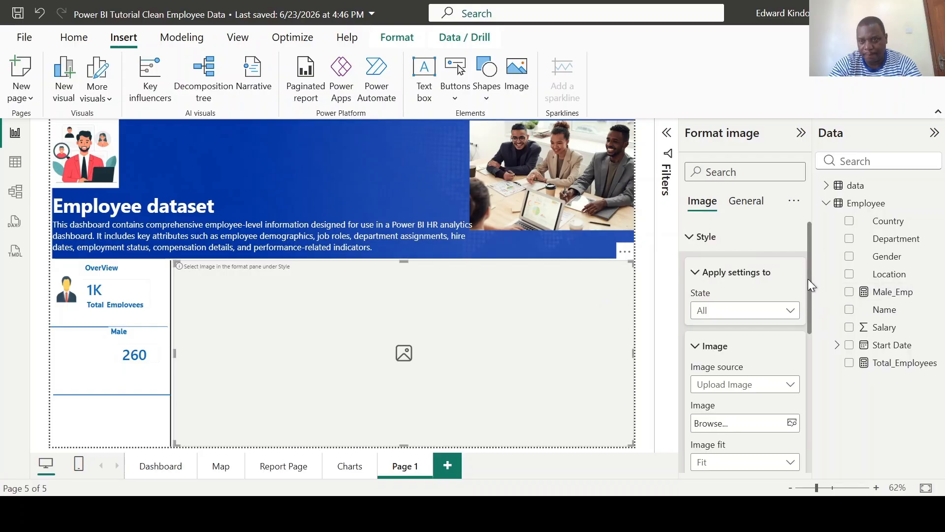
{"action": "left_click_drag", "start_coordinate": [808, 277], "coordinate": [805, 311]}
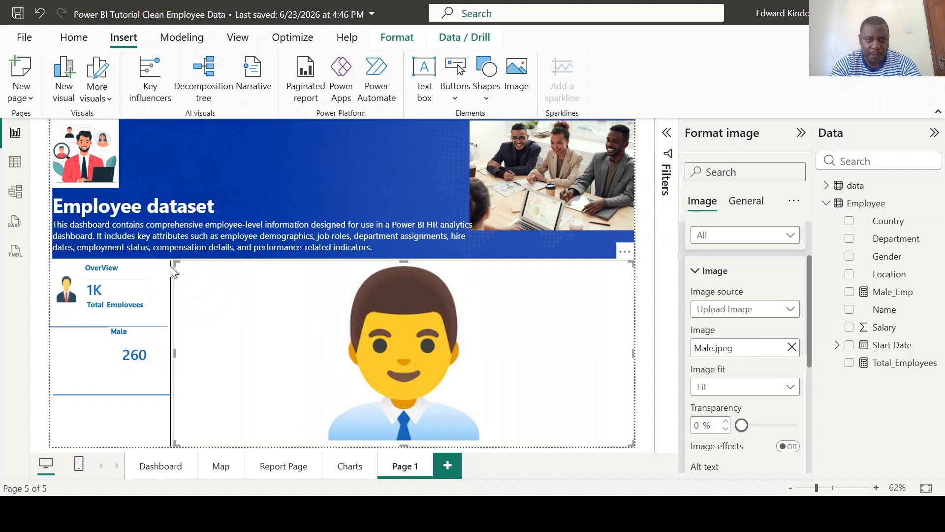
- Shrink the male image to icon size and fit it beside the Male card, between the two horizontal lines
{"action": "left_click_drag", "start_coordinate": [177, 263], "coordinate": [67, 353]}
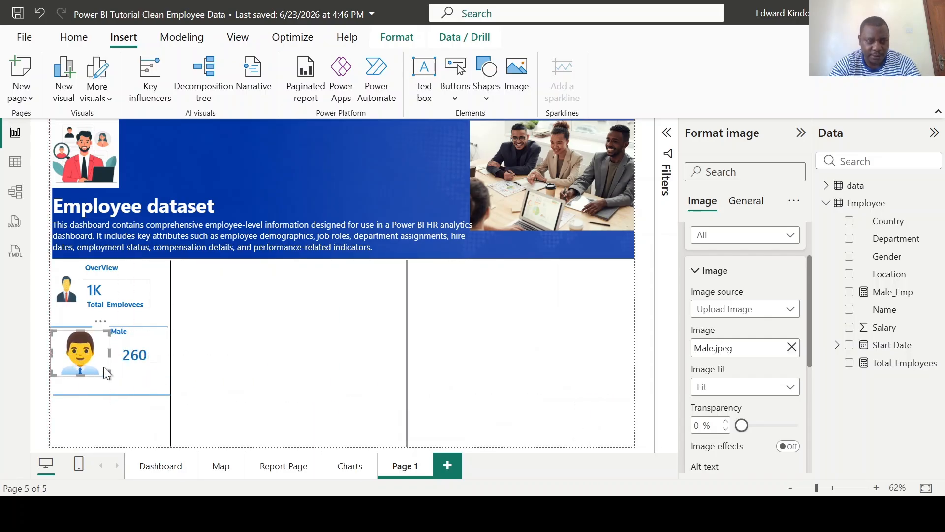
{"action": "left_click", "coordinate": [111, 377]}
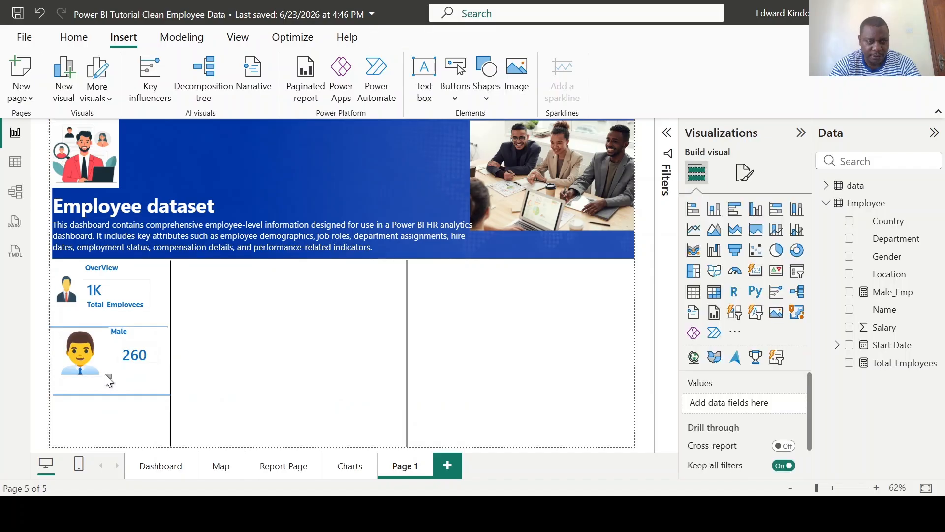
{"action": "left_click", "coordinate": [88, 356]}
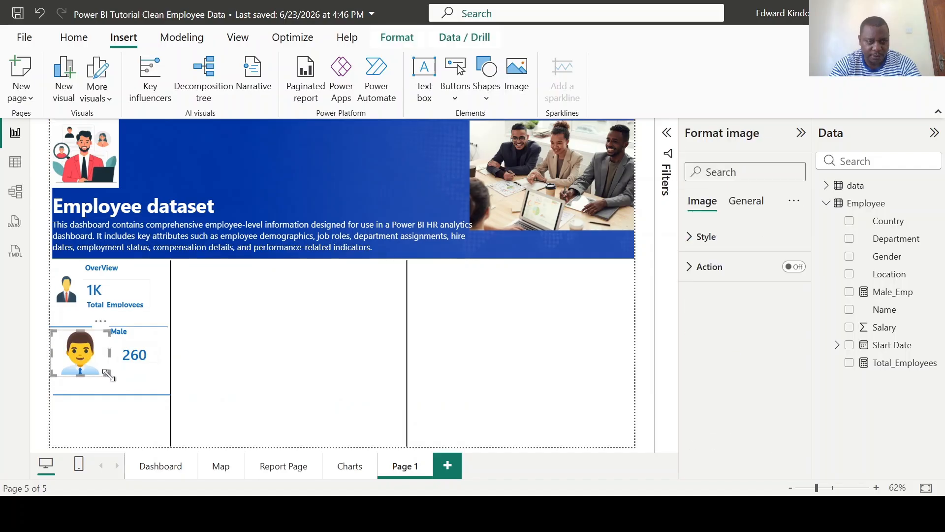
{"action": "mouse_move", "coordinate": [110, 373]}
{"action": "left_mouse_down"}
{"action": "mouse_move", "coordinate": [100, 359]}
{"action": "mouse_move", "coordinate": [103, 369]}
{"action": "left_mouse_up"}
{"action": "left_click", "coordinate": [289, 355]}
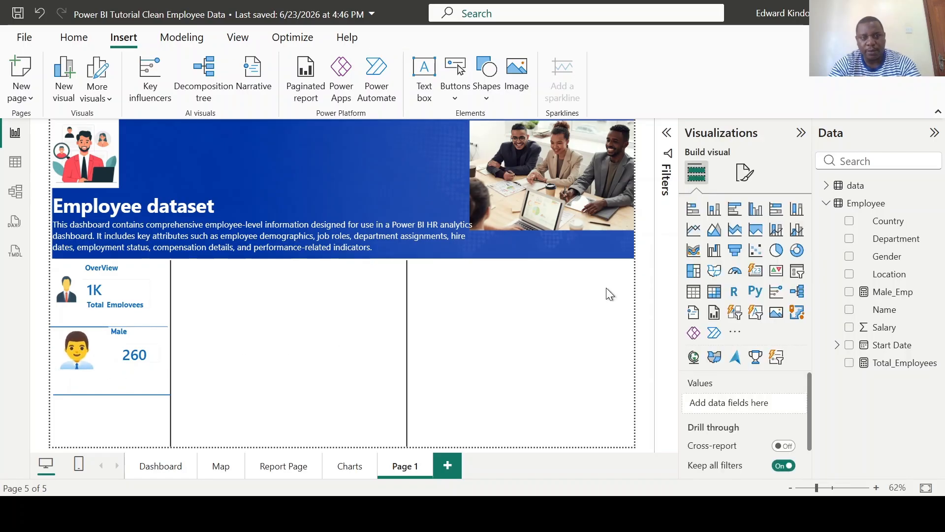
{"action": "left_click", "coordinate": [137, 343]}
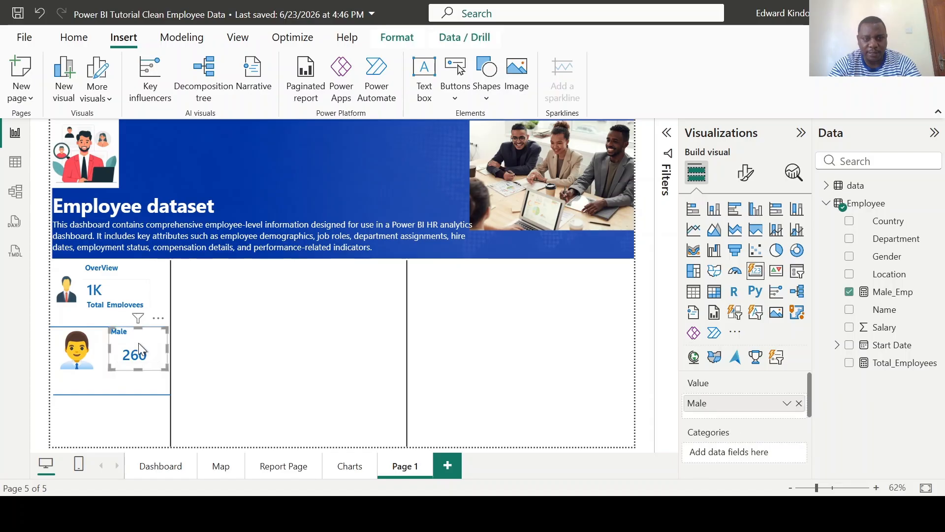
{"action": "right_click", "coordinate": [856, 210]}
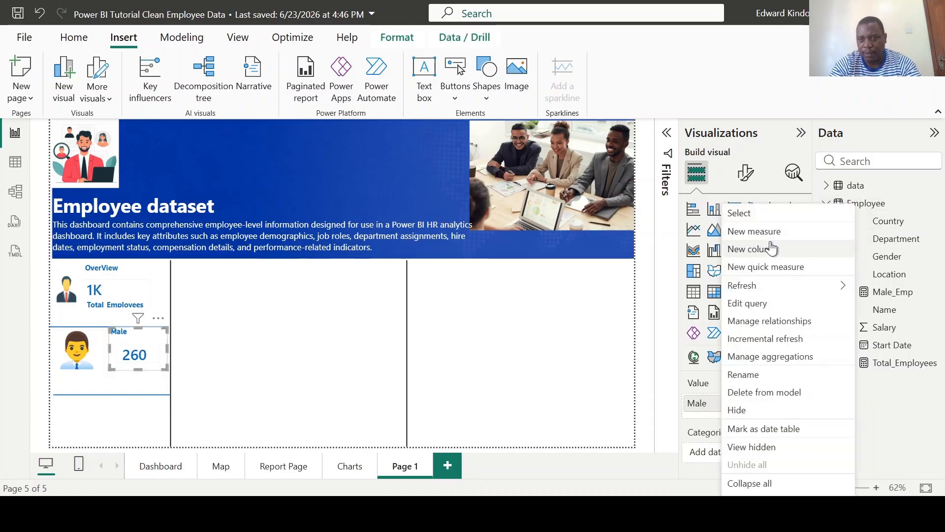
{"action": "key", "text": "Escape"}
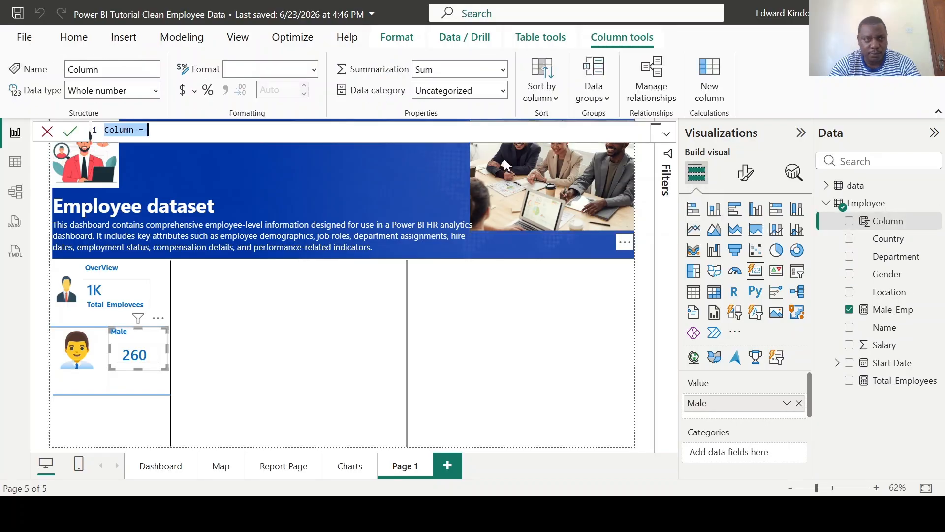
{"action": "left_click", "coordinate": [47, 131]}
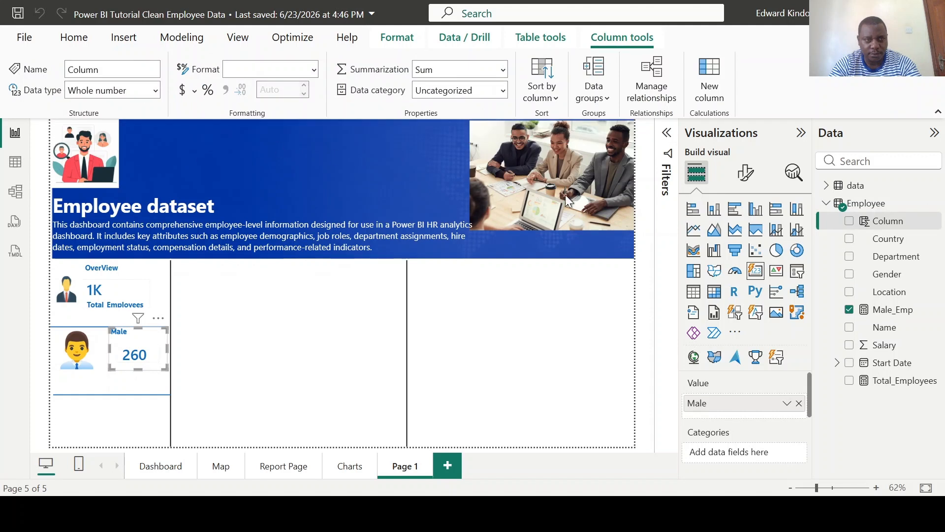
- Create a new measure in the Employee table named %Male_emp and begin its formula with the DIVIDE function
{"action": "right_click", "coordinate": [865, 206]}
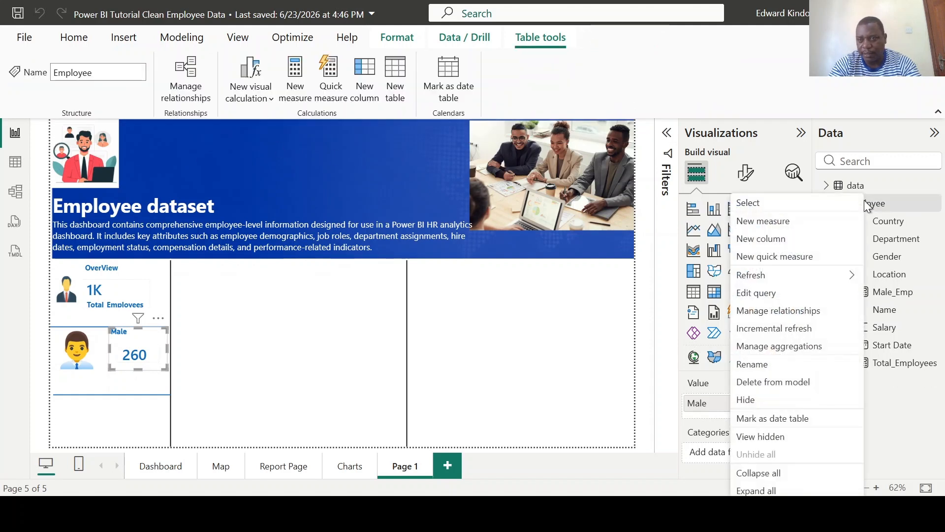
{"action": "left_click", "coordinate": [792, 223]}
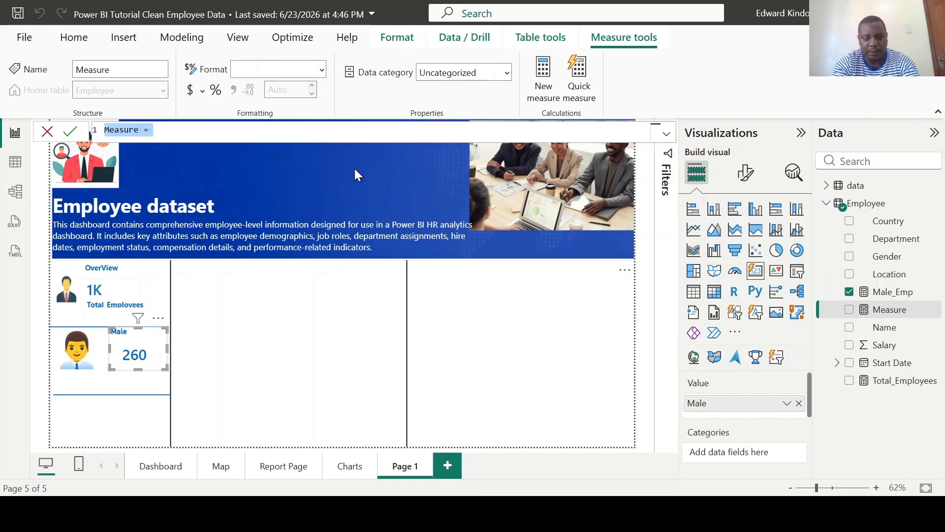
{"action": "type", "text": "%Male"}
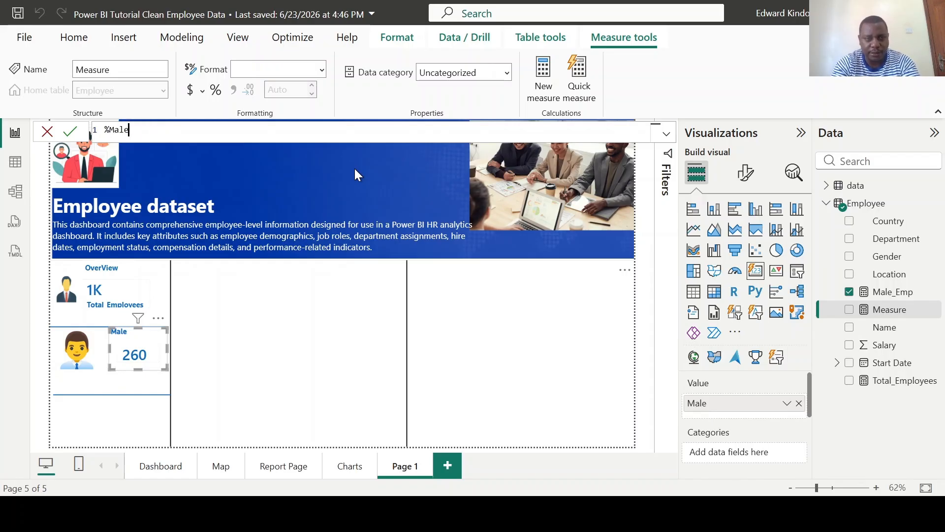
{"action": "type", "text": "_emp "}
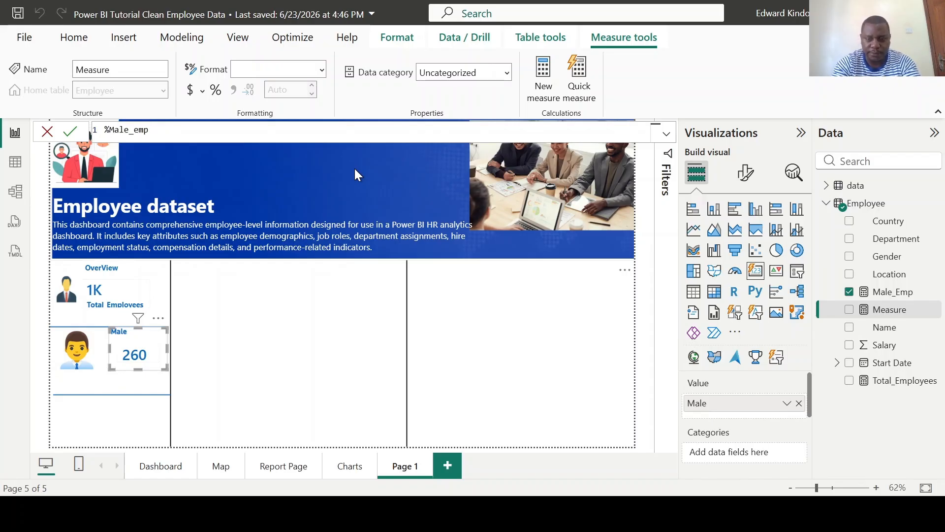
{"action": "type", "text": "= "}
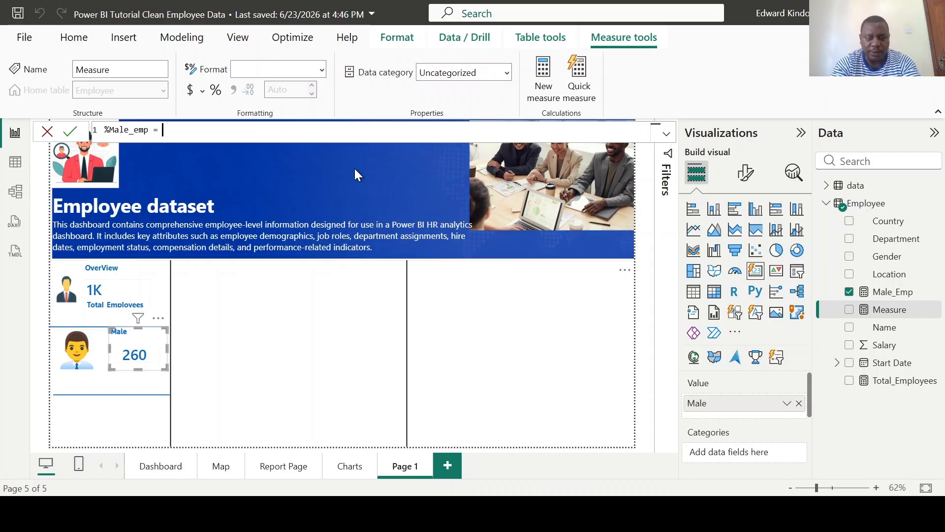
{"action": "type", "text": "DIVIDE("}
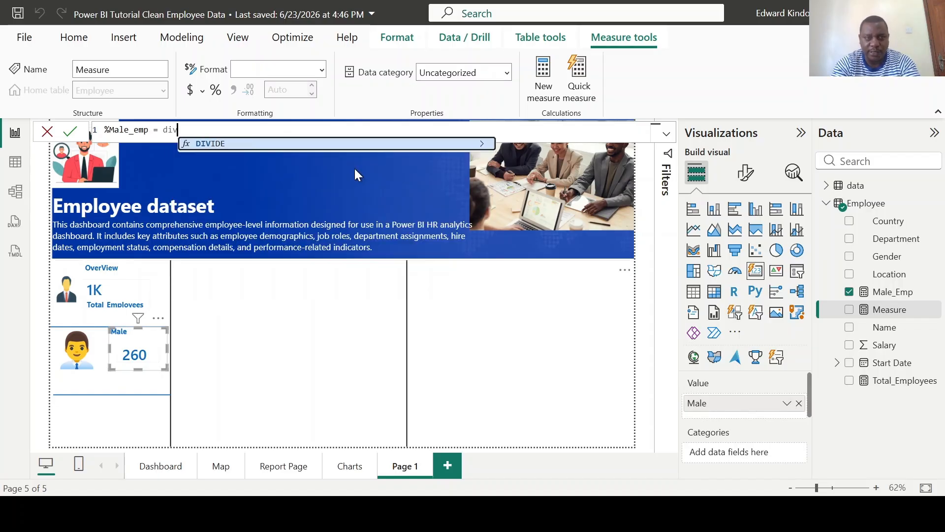
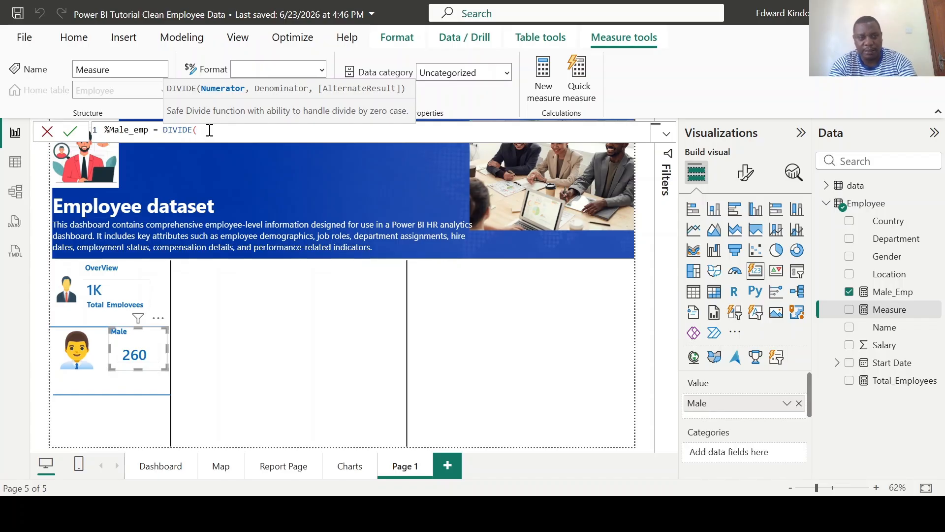
- Enter the Employee table's Male_Emp measure as the numerator of the DIVIDE formula
{"action": "type", "text": "'"}
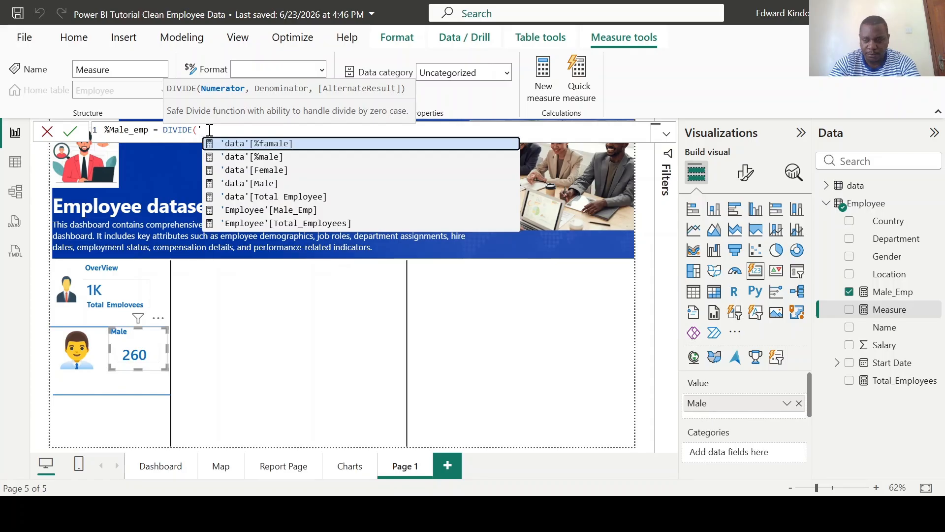
{"action": "key", "text": "Down"}
{"action": "key", "text": "Down"}
{"action": "key", "text": "Down"}
{"action": "key", "text": "Down"}
{"action": "key", "text": "Down"}
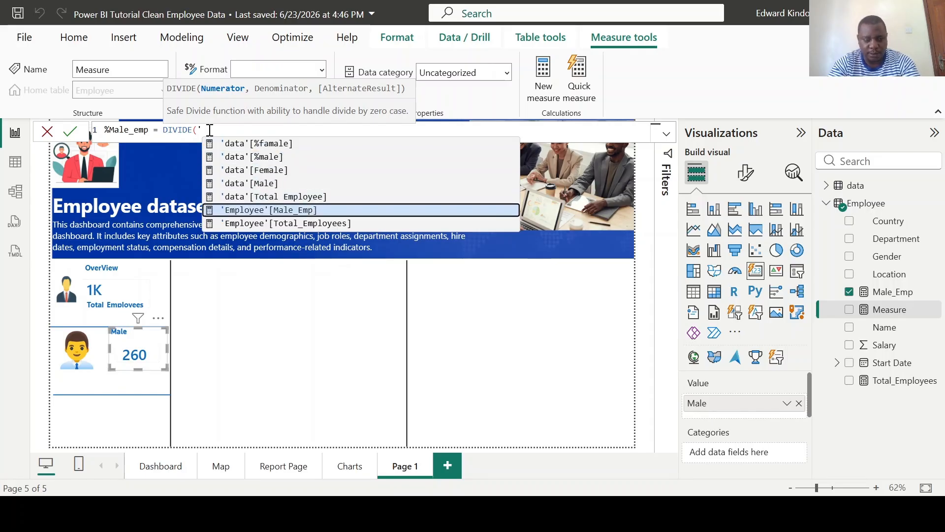
{"action": "key", "text": "Tab"}
{"action": "type", "text": ","}
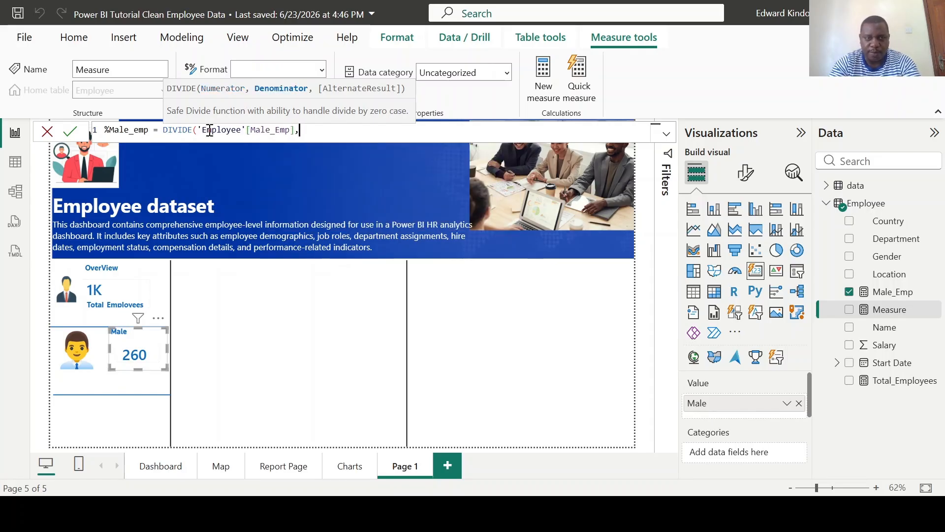
- Complete the %Male_emp formula with [Total_Employees] as denominator and 0 as alternate result, and commit the measure
{"action": "type", "text": "to"}
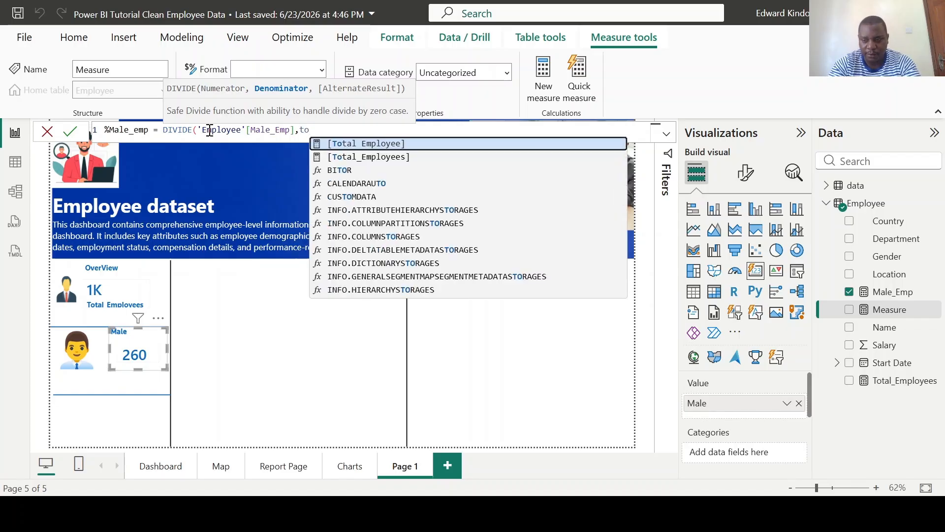
{"action": "key", "text": "Down"}
{"action": "key", "text": "Tab"}
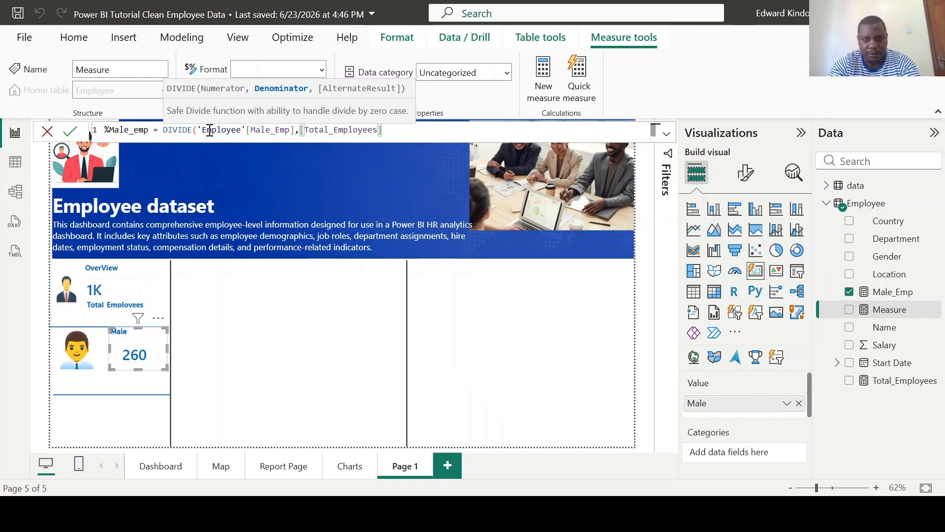
{"action": "type", "text": ","}
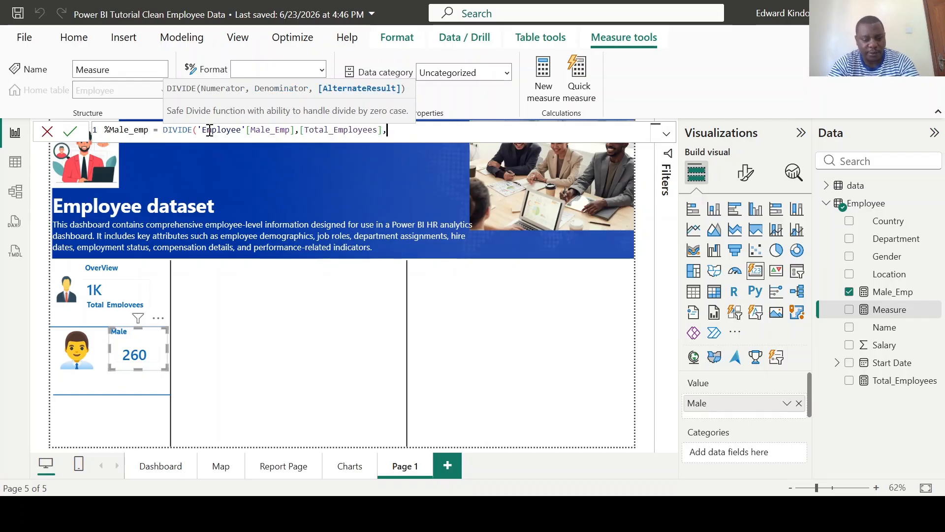
{"action": "key", "text": "Escape"}
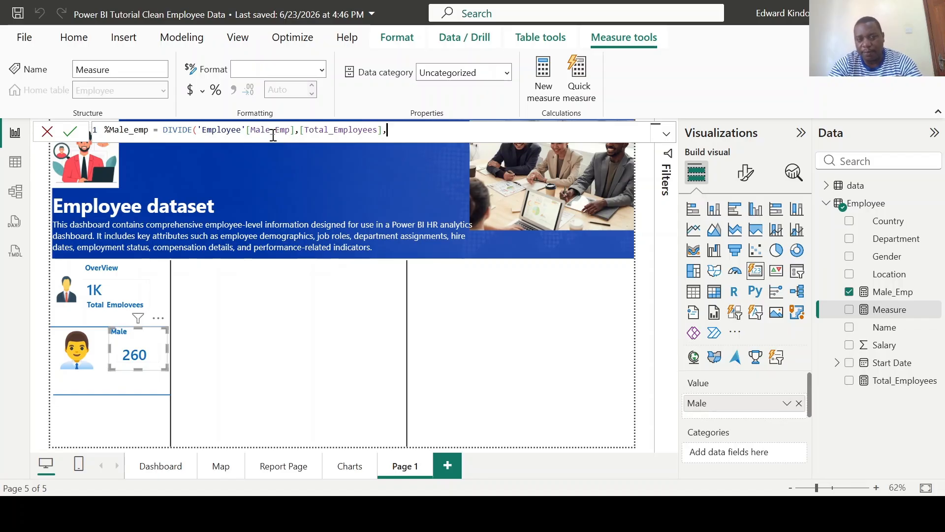
{"action": "type", "text": "0"}
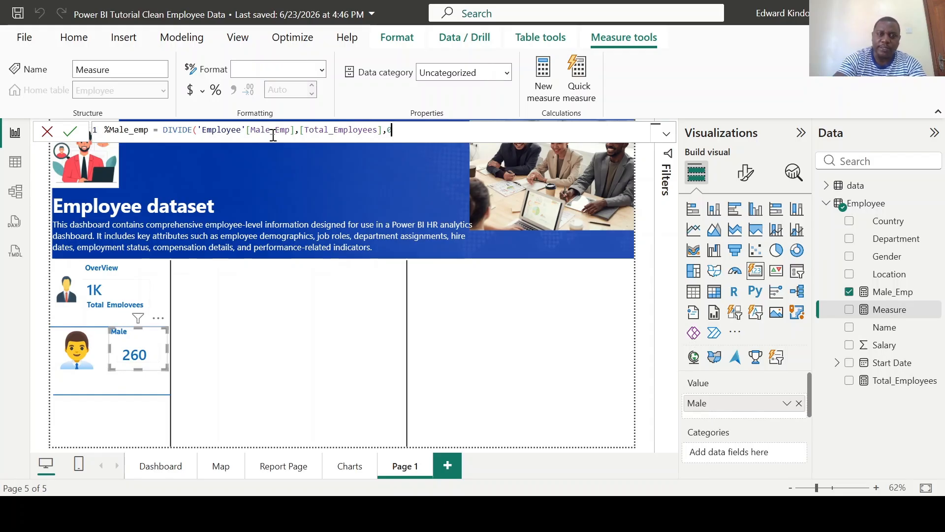
{"action": "type", "text": ")"}
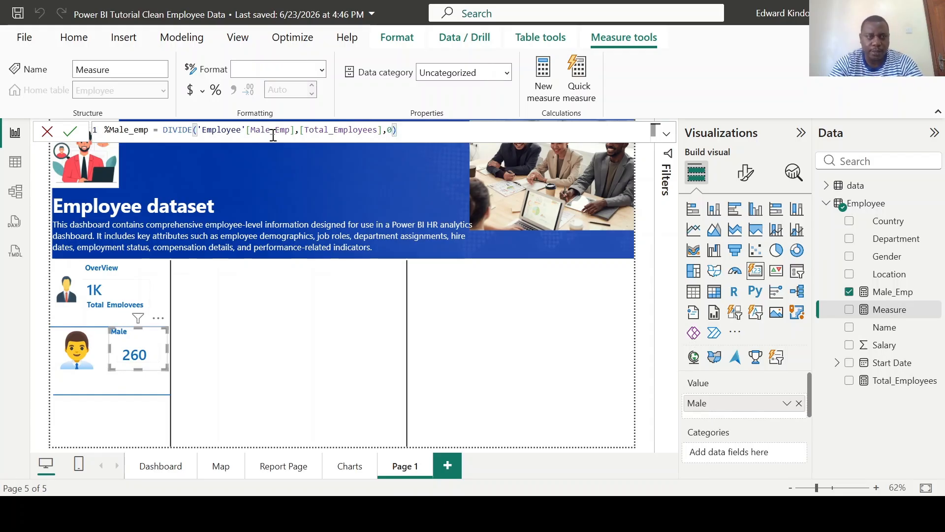
{"action": "left_click", "coordinate": [70, 132]}
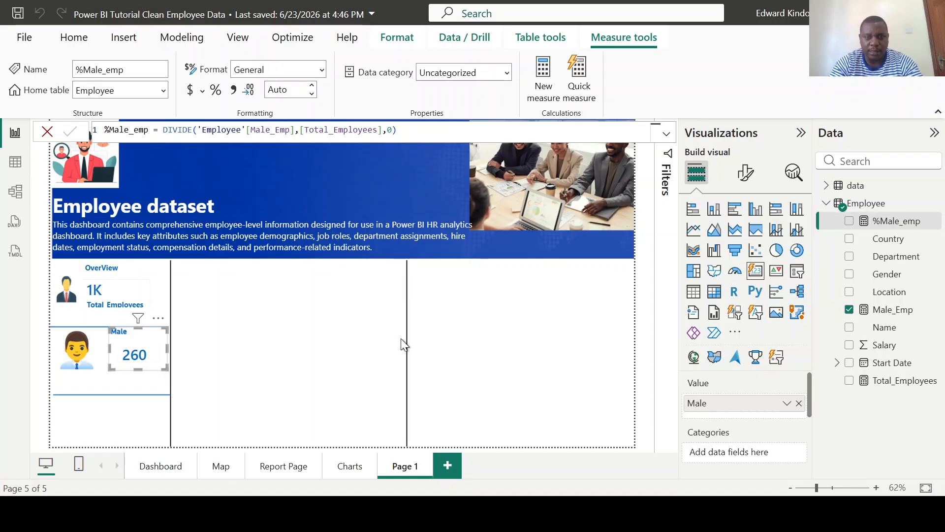
- Add a card visual showing the %Male_emp measure and format that measure as a percentage
{"action": "left_click", "coordinate": [257, 320]}
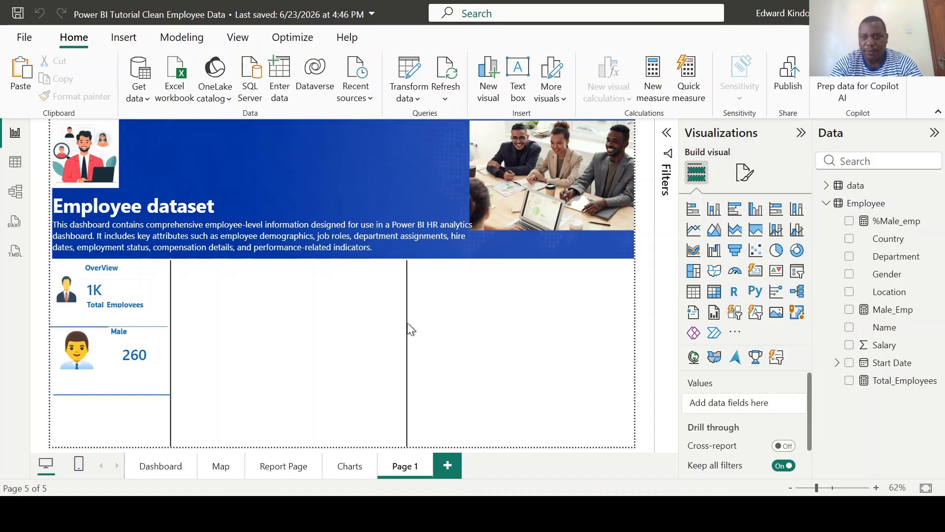
{"action": "left_click", "coordinate": [756, 271]}
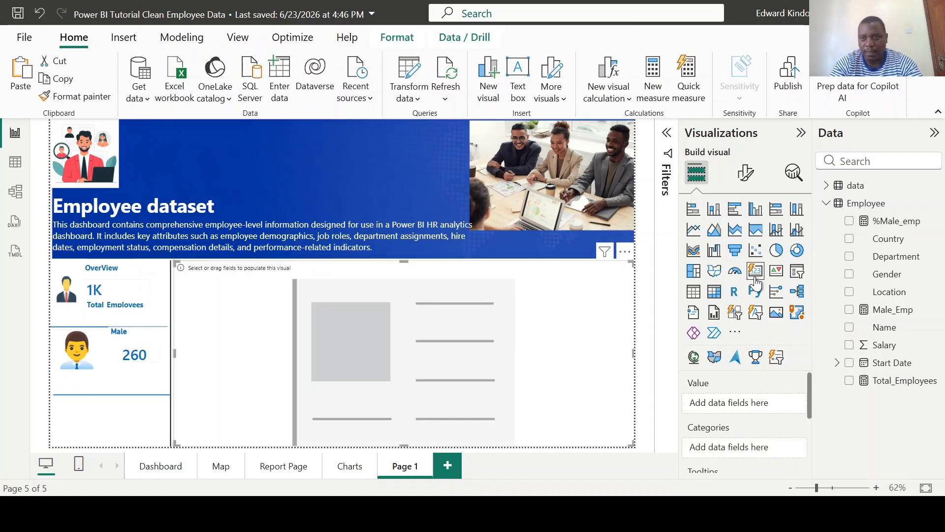
{"action": "left_click", "coordinate": [849, 220]}
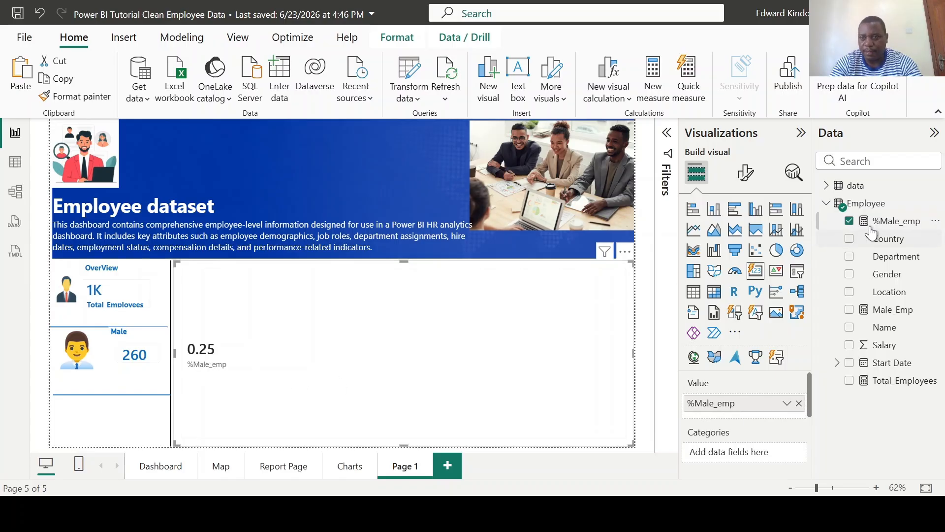
{"action": "left_click", "coordinate": [893, 222]}
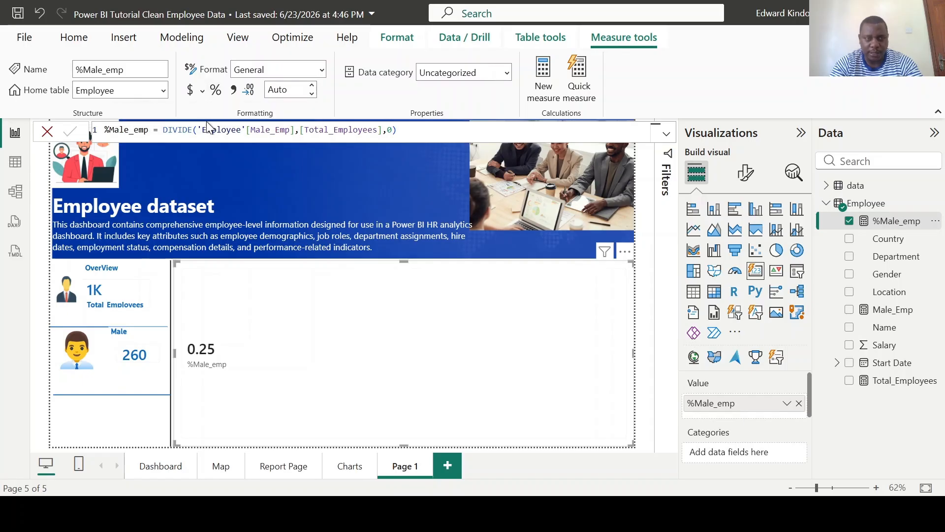
{"action": "left_click", "coordinate": [217, 95]}
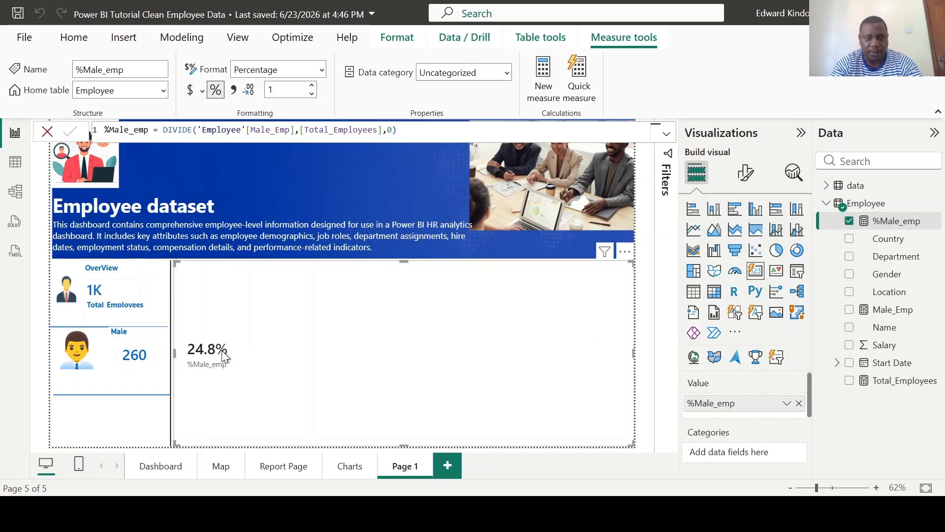
- Shrink the %Male_emp card and fit it directly beneath the Male count, above the second horizontal line
{"action": "left_click_drag", "start_coordinate": [178, 264], "coordinate": [503, 370]}
{"action": "left_click_drag", "start_coordinate": [546, 404], "coordinate": [364, 352]}
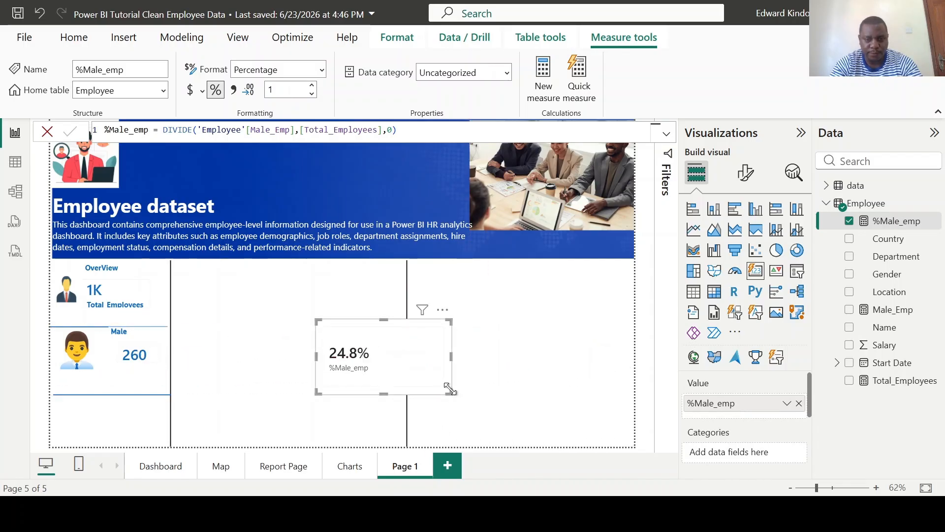
{"action": "left_click_drag", "start_coordinate": [450, 392], "coordinate": [404, 369]}
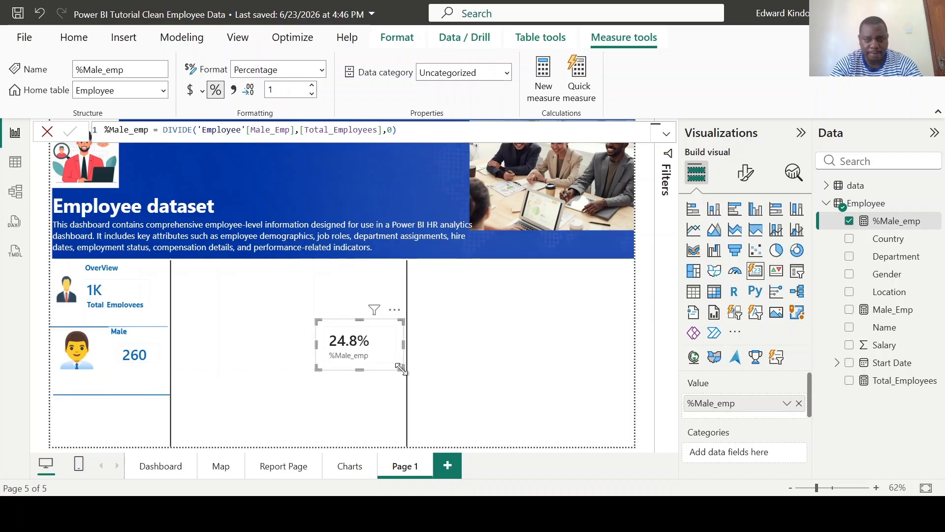
{"action": "left_click_drag", "start_coordinate": [342, 344], "coordinate": [110, 366]}
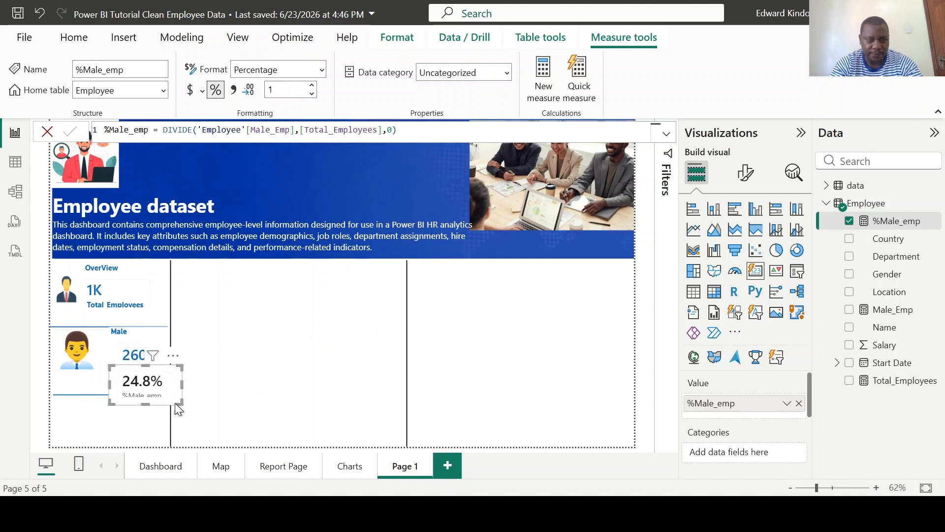
{"action": "left_click_drag", "start_coordinate": [178, 402], "coordinate": [162, 387]}
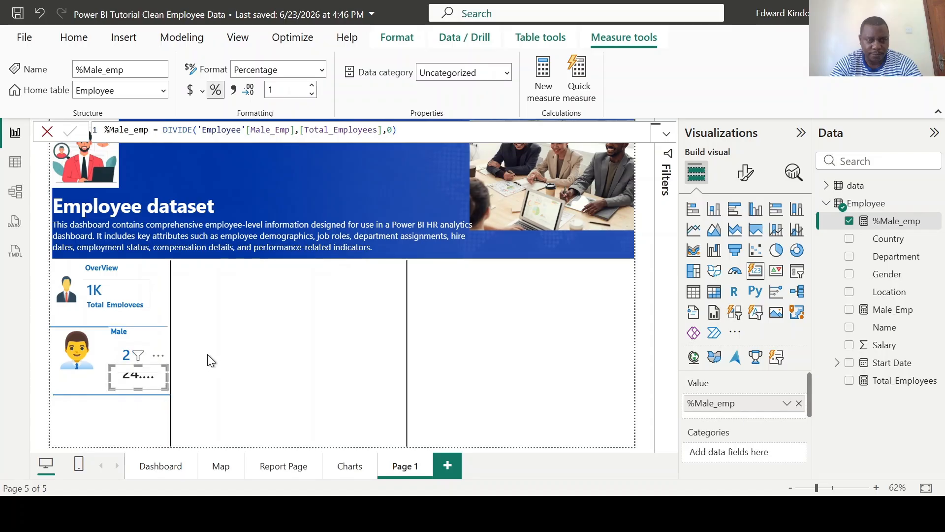
- Turn off the callout label of the %Male_emp card
{"action": "left_click", "coordinate": [744, 181]}
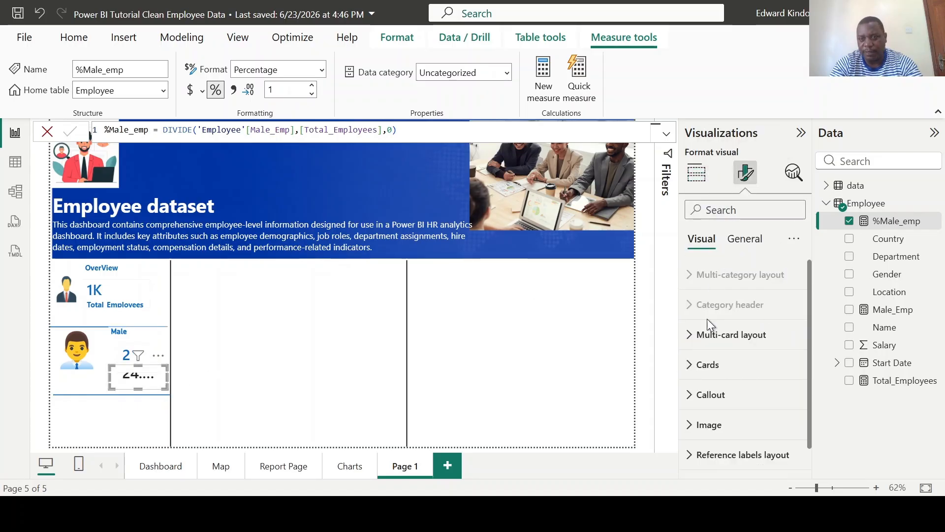
{"action": "left_click", "coordinate": [693, 403]}
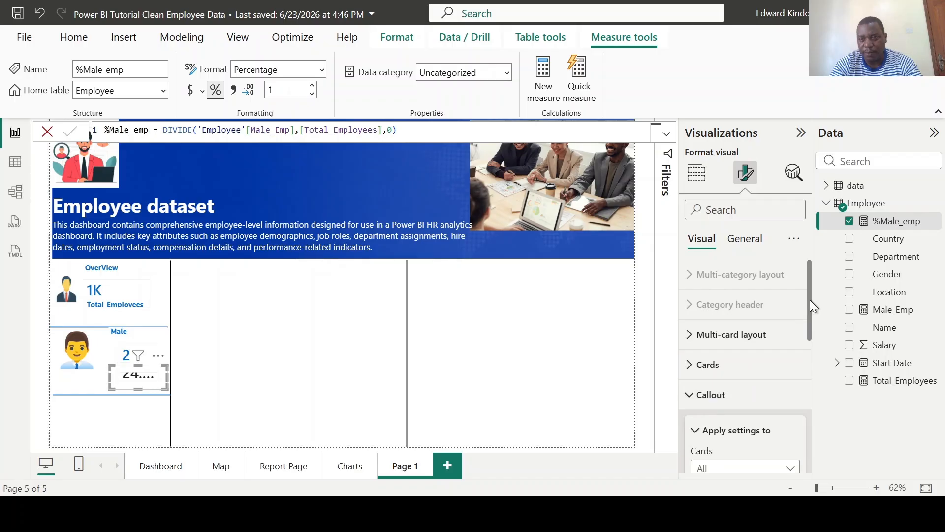
{"action": "left_click_drag", "start_coordinate": [810, 300], "coordinate": [811, 376]}
{"action": "left_click", "coordinate": [788, 415]}
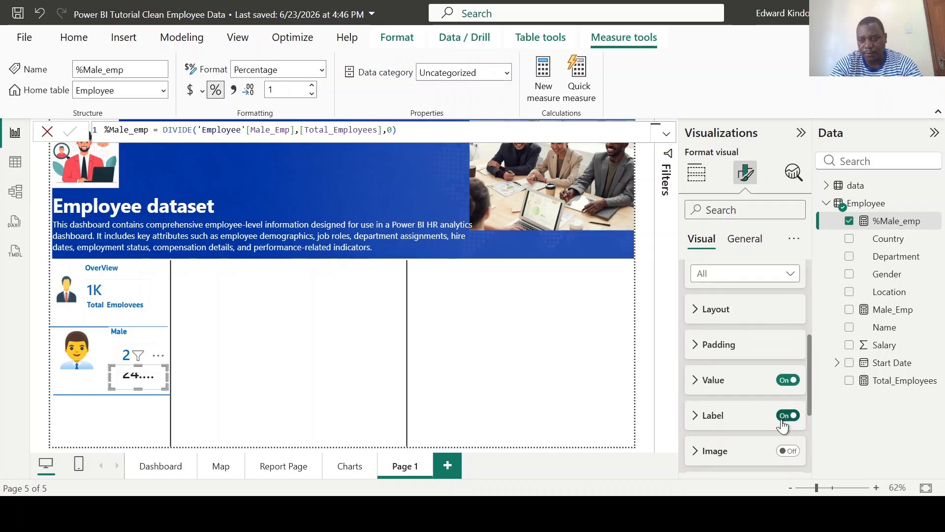
- Set the %Male_emp card's callout value to font size 15 and make it bold
{"action": "left_click", "coordinate": [699, 380]}
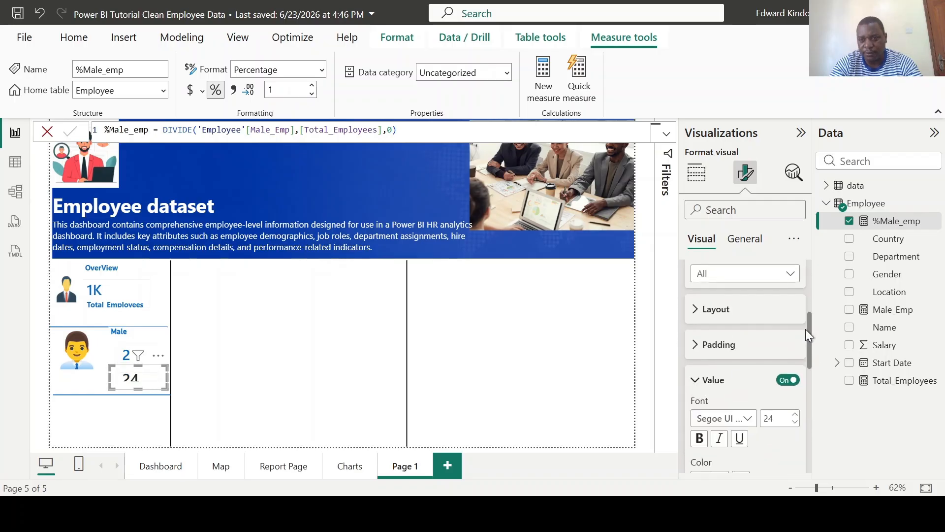
{"action": "left_click", "coordinate": [795, 423]}
{"action": "left_click", "coordinate": [795, 423]}
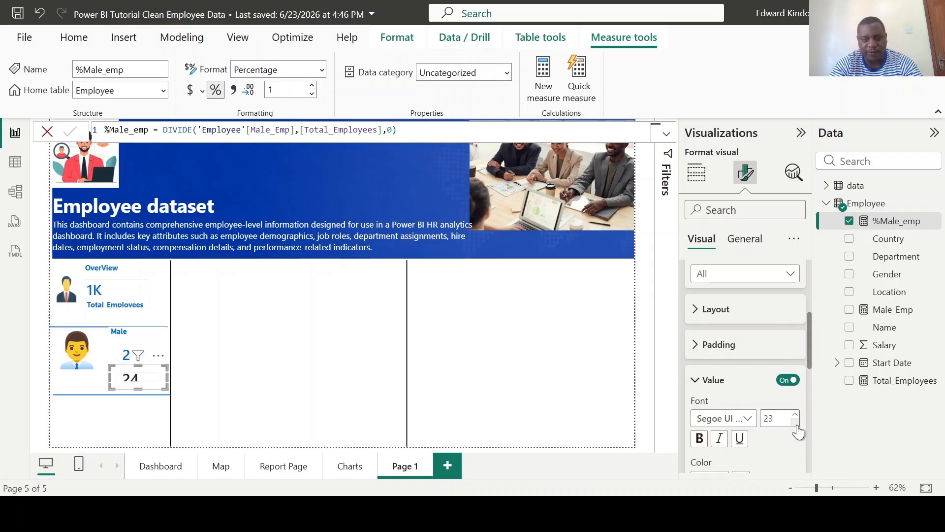
{"action": "left_click", "coordinate": [795, 422]}
{"action": "left_click", "coordinate": [796, 423]}
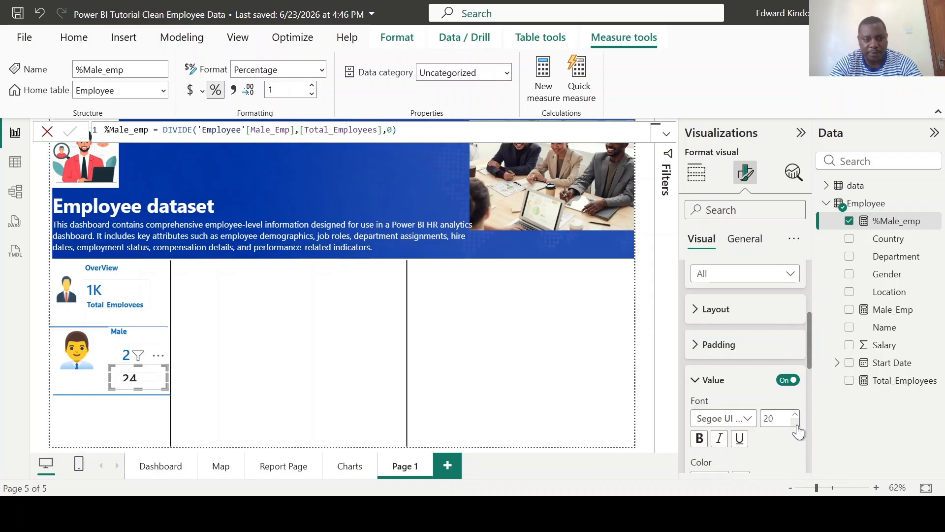
{"action": "left_click", "coordinate": [796, 423]}
{"action": "left_click", "coordinate": [796, 424]}
{"action": "left_click", "coordinate": [796, 423]}
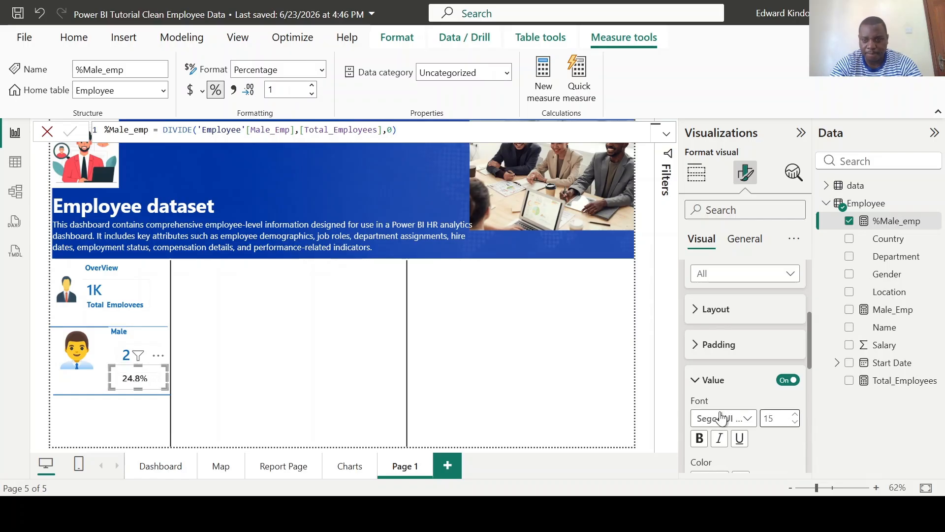
{"action": "left_click", "coordinate": [700, 438]}
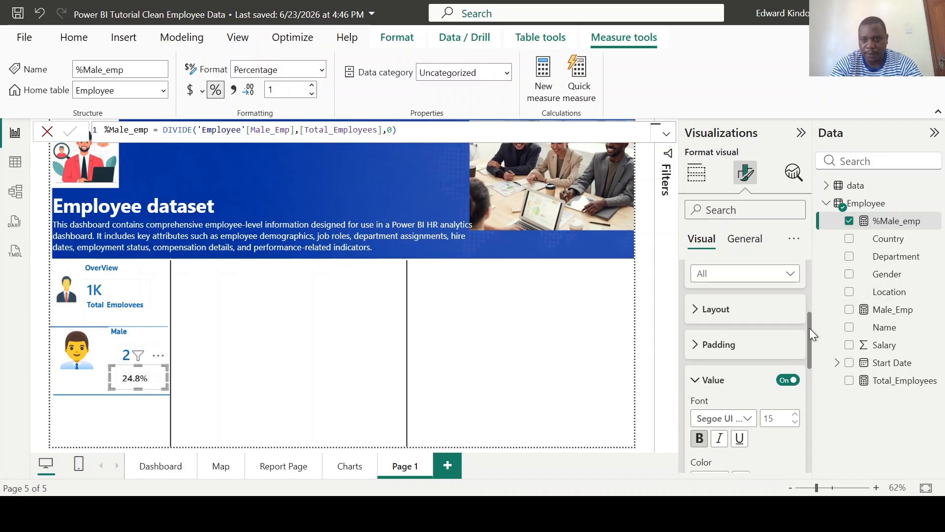
- Color the %Male_emp card's callout value in the darker blue theme shade matching the other cards' text
{"action": "left_click_drag", "start_coordinate": [812, 333], "coordinate": [808, 363]}
{"action": "left_click", "coordinate": [721, 350]}
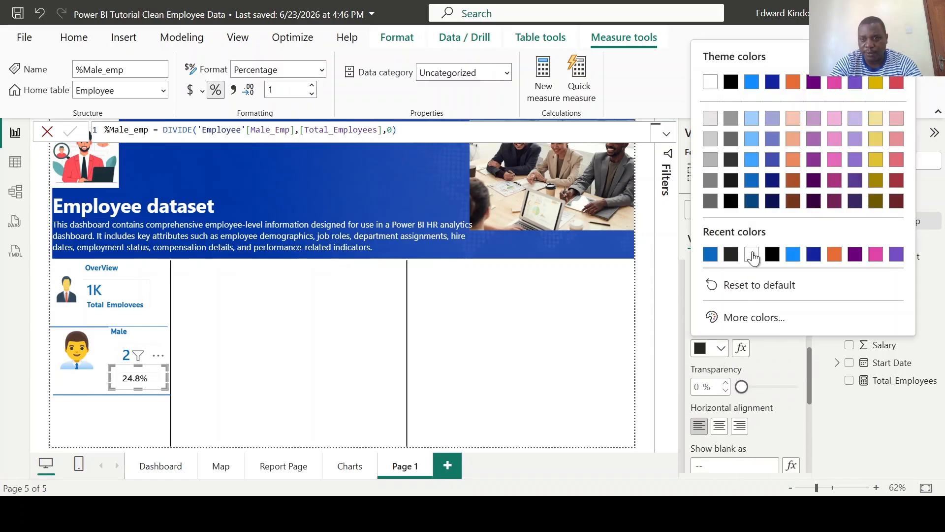
{"action": "left_click", "coordinate": [761, 175]}
{"action": "left_click", "coordinate": [557, 265]}
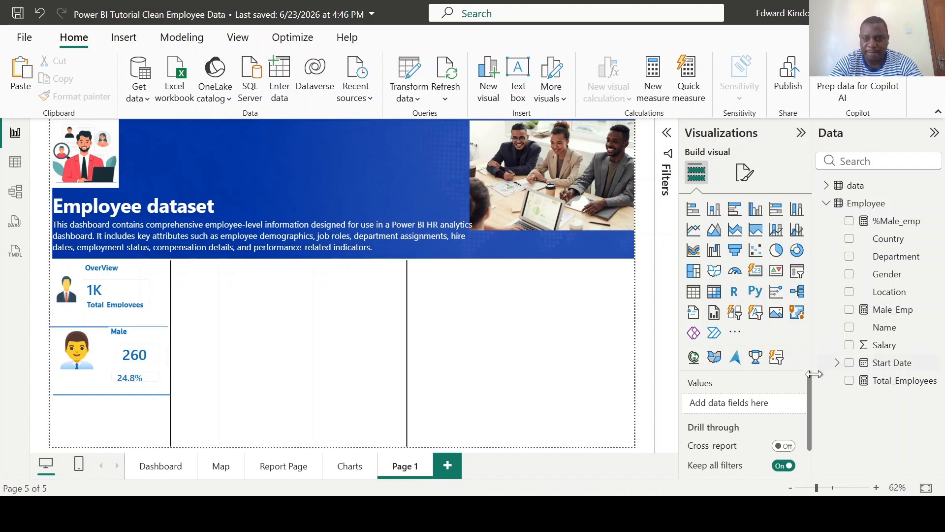
- Create a new measure in the Employee table and name it Female_Emp
{"action": "scroll", "coordinate": [810, 375], "scroll_direction": "down", "scroll_amount": 1}
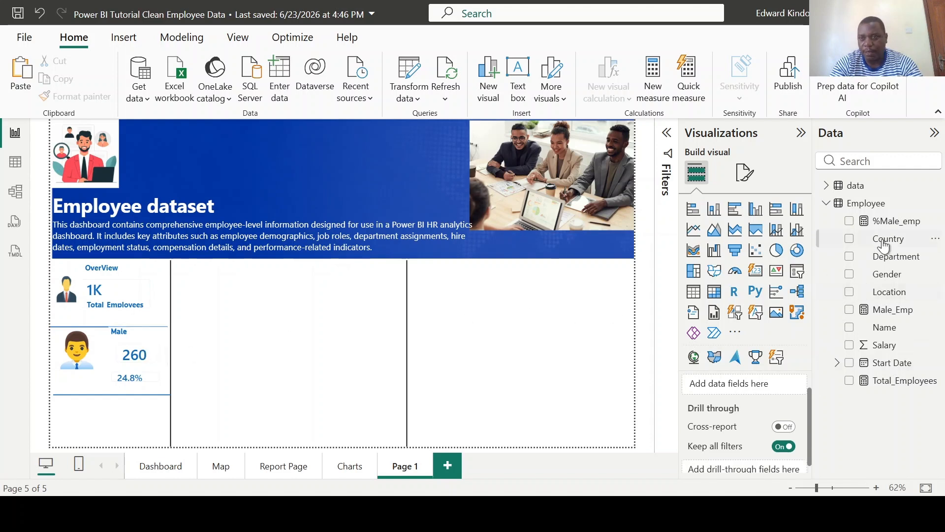
{"action": "right_click", "coordinate": [862, 211]}
{"action": "key", "text": "Escape"}
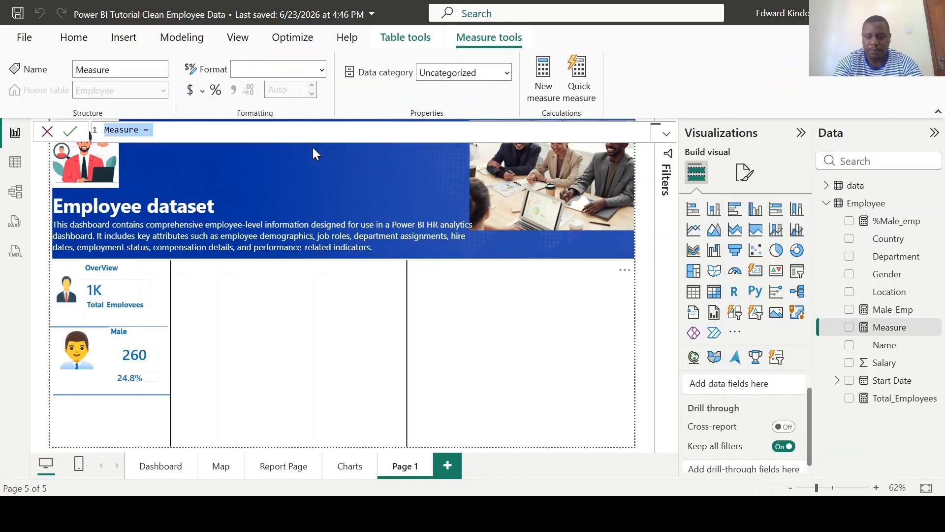
{"action": "key", "text": "BackSpace"}
{"action": "type", "text": "Ffem"}
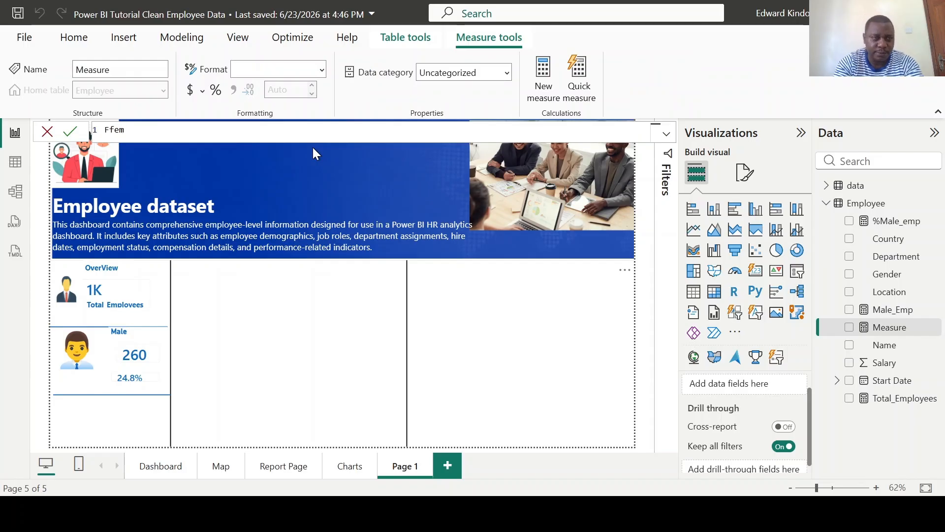
{"action": "type", "text": "Female"}
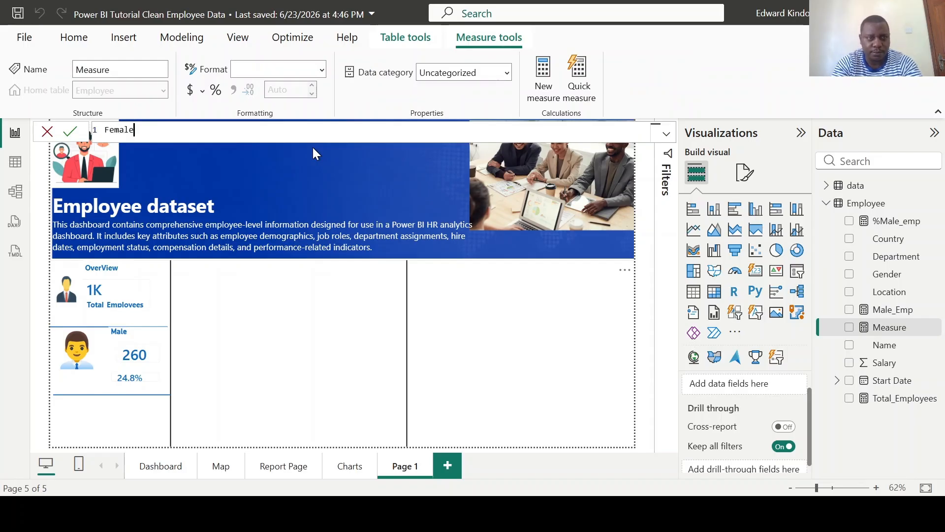
{"action": "type", "text": "_Emp"}
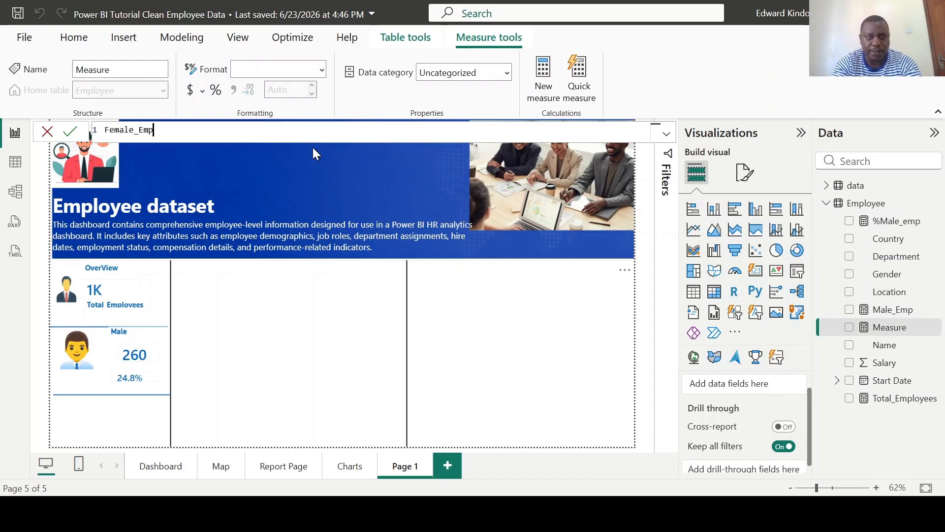
{"action": "type", "text": " = "}
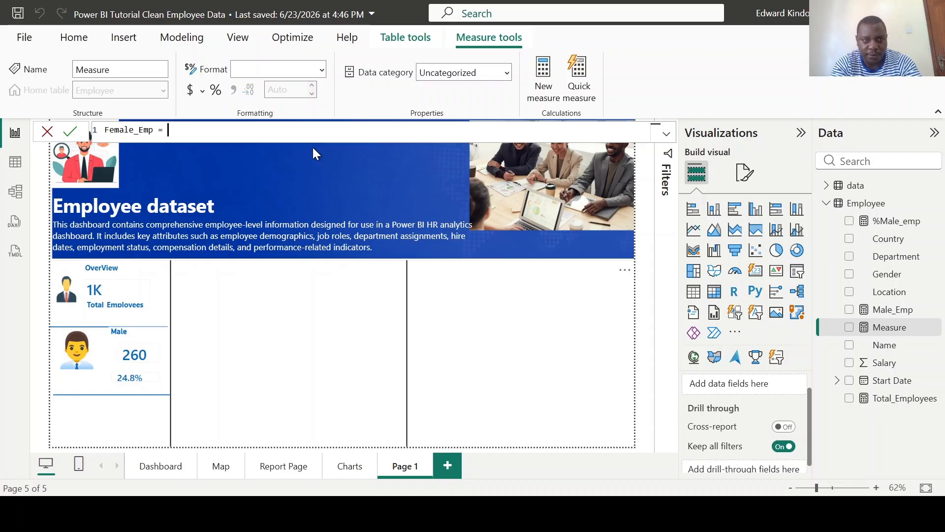
- Begin the Female_Emp formula with CALCULATE, using 'Employee'[Total_Employees] as the expression
{"action": "type", "text": "ca"}
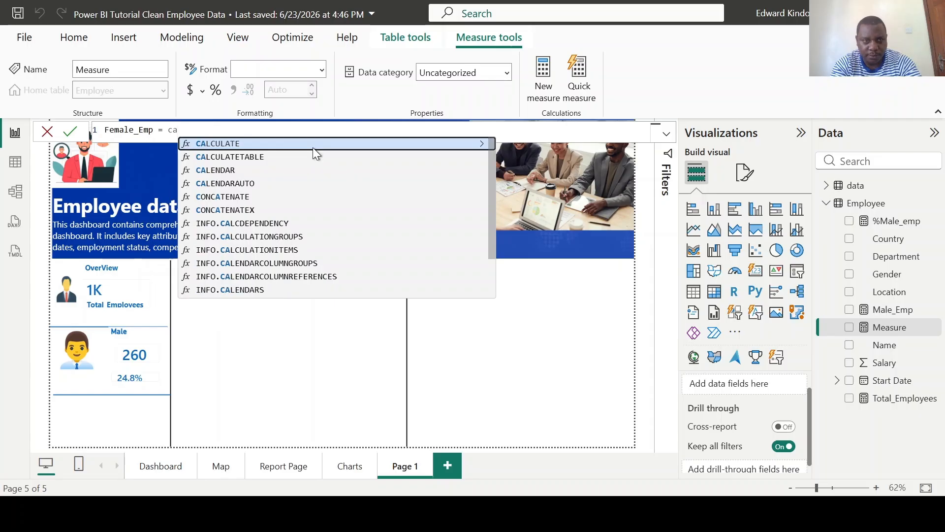
{"action": "key", "text": "Tab"}
{"action": "type", "text": "'"}
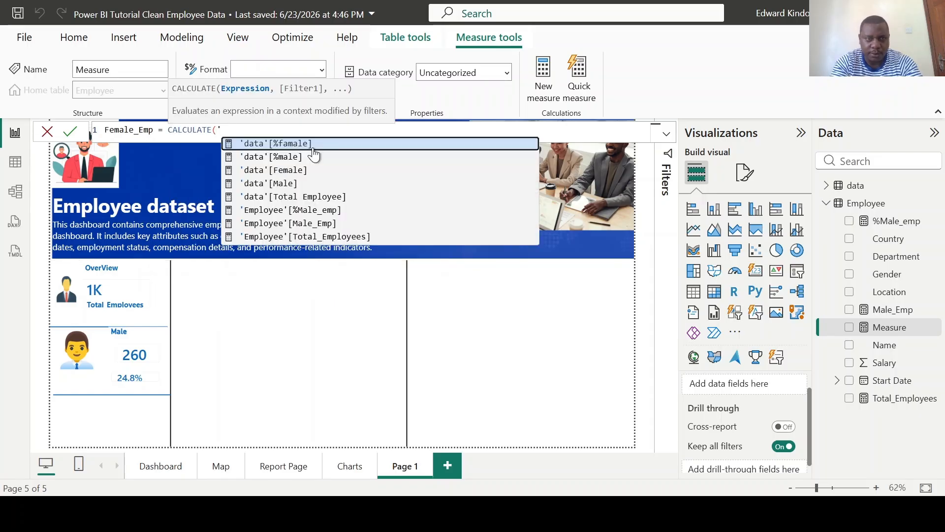
{"action": "key", "text": "Down"}
{"action": "key", "text": "Down"}
{"action": "key", "text": "Down"}
{"action": "key", "text": "Down"}
{"action": "key", "text": "Down"}
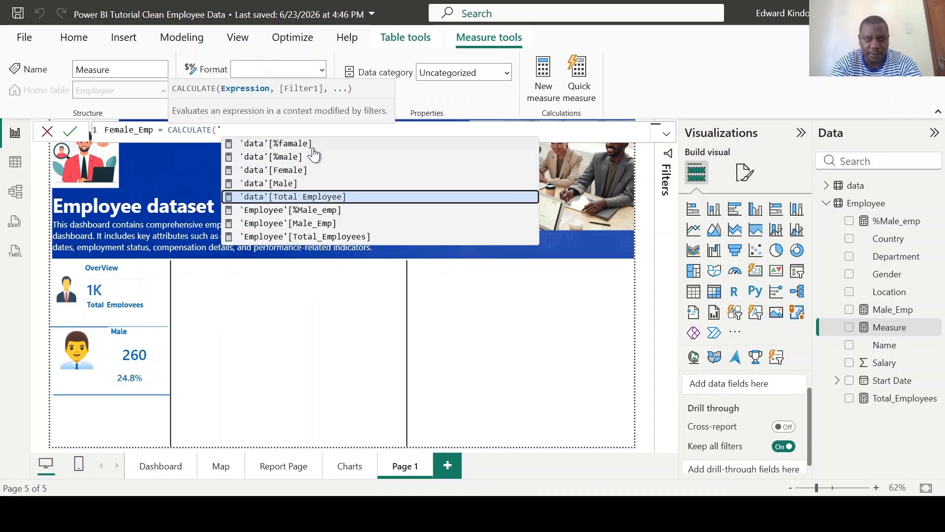
{"action": "key", "text": "Down"}
{"action": "key", "text": "Down"}
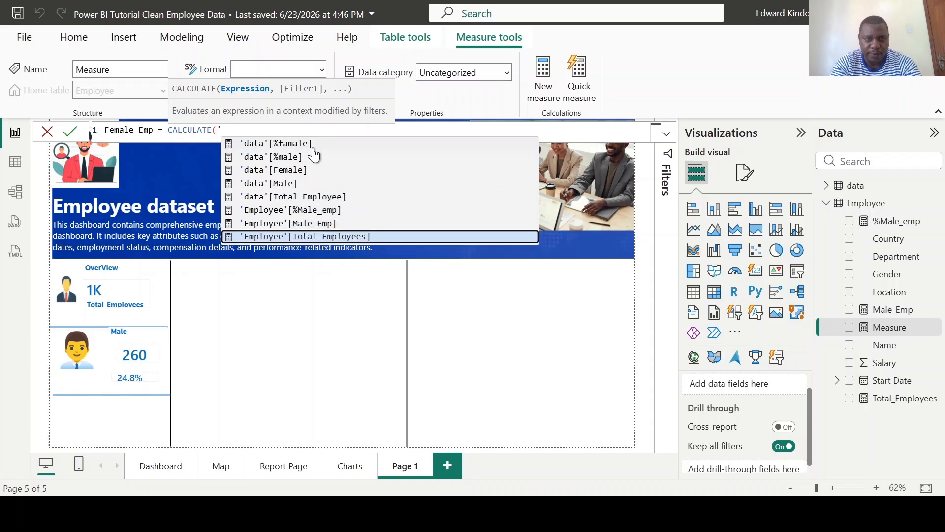
{"action": "key", "text": "Tab"}
{"action": "type", "text": ","}
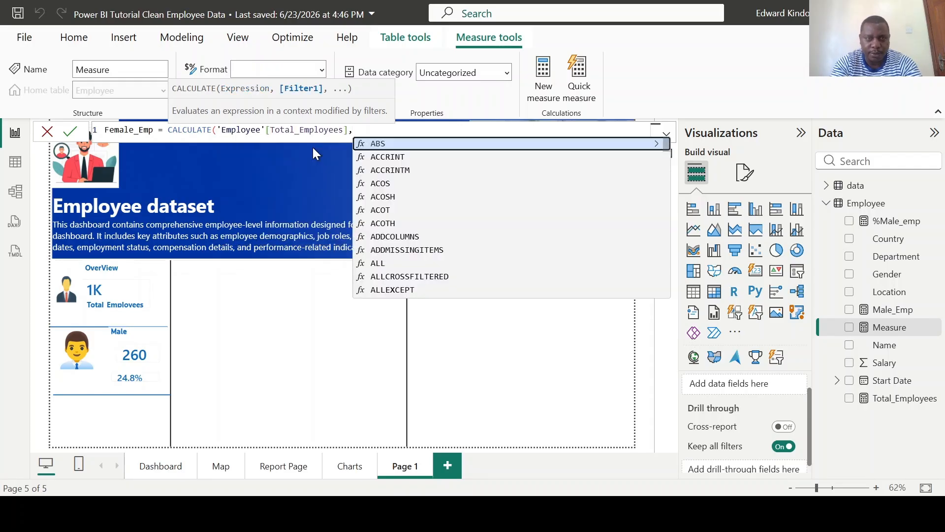
- Add the filter 'Employee'[Gender] = "Female" to the Female_Emp formula, close the parenthesis, and commit the measure
{"action": "type", "text": "'"}
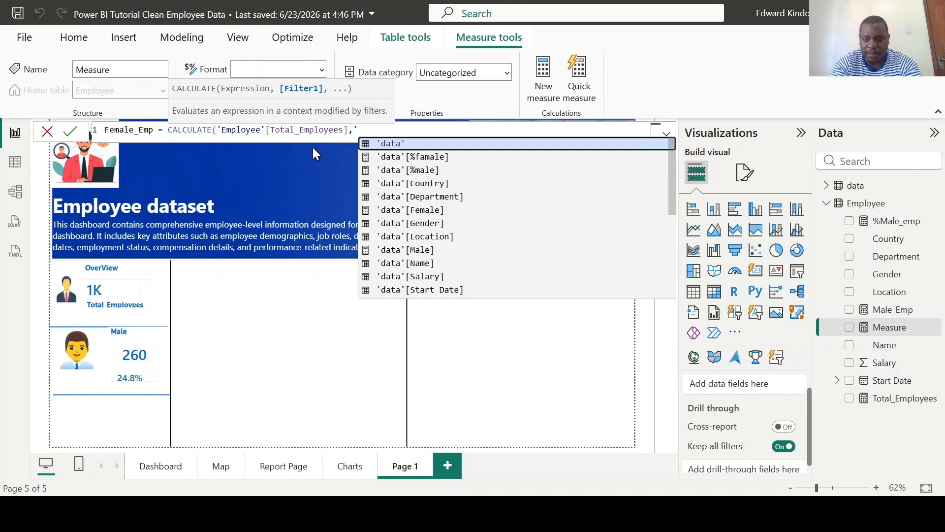
{"action": "key", "text": "Down"}
{"action": "key", "text": "Down"}
{"action": "key", "text": "Down"}
{"action": "key", "text": "Down"}
{"action": "key", "text": "Down"}
{"action": "key", "text": "Down"}
{"action": "key", "text": "Down"}
{"action": "key", "text": "Down"}
{"action": "key", "text": "Down"}
{"action": "key", "text": "Down"}
{"action": "key", "text": "Down"}
{"action": "key", "text": "Down"}
{"action": "key", "text": "Down"}
{"action": "key", "text": "Down"}
{"action": "key", "text": "Down"}
{"action": "key", "text": "Down"}
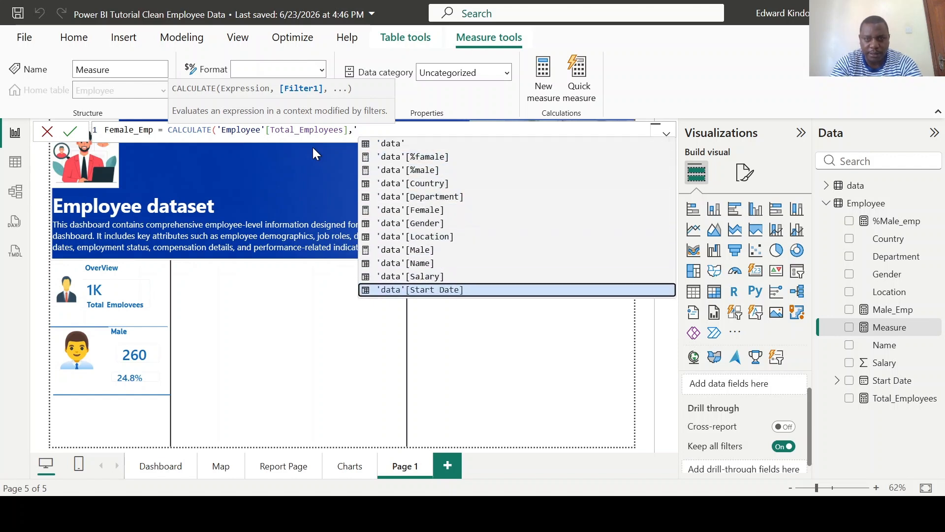
{"action": "key", "text": "Down"}
{"action": "key", "text": "Down"}
{"action": "key", "text": "Down"}
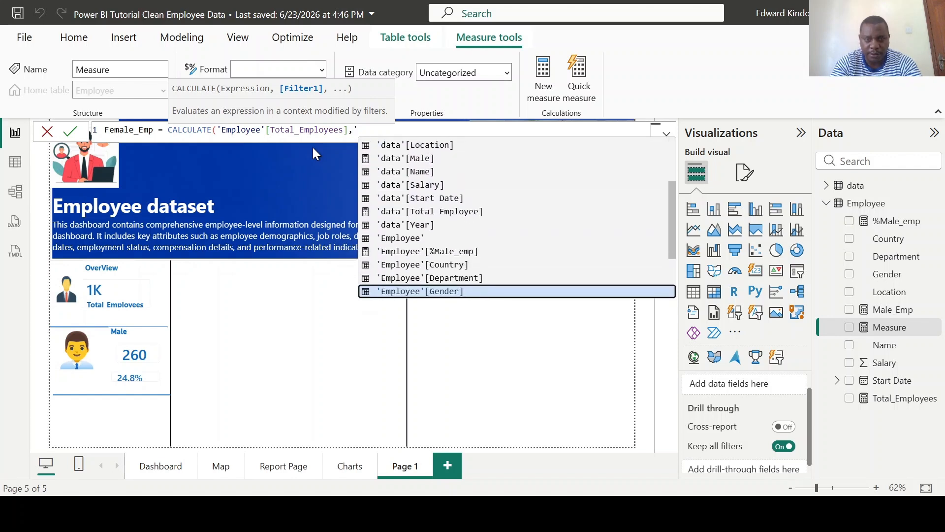
{"action": "key", "text": "Up"}
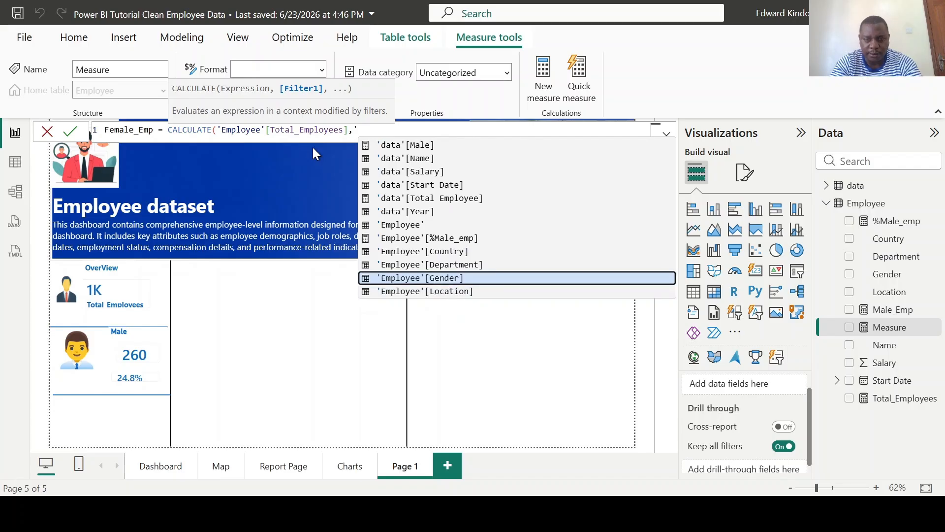
{"action": "key", "text": "Tab"}
{"action": "type", "text": "= "}
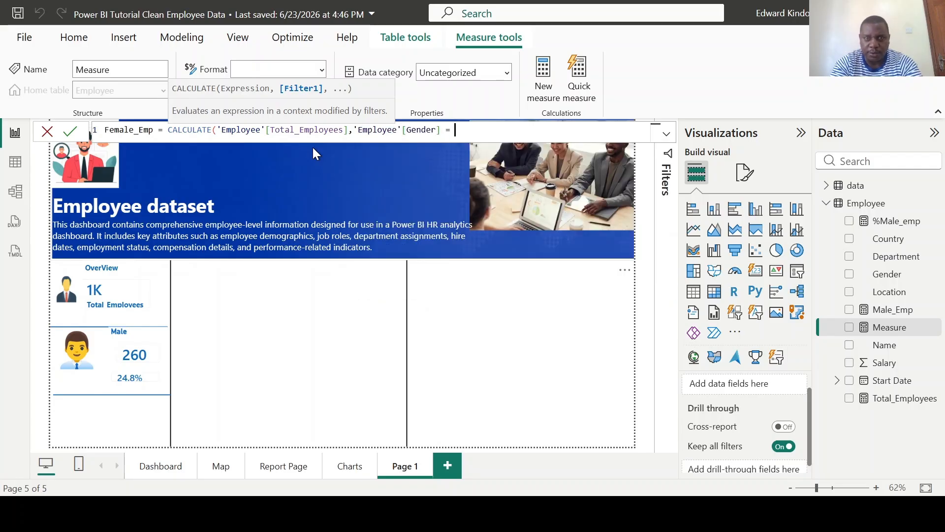
{"action": "type", "text": "\"Femal"}
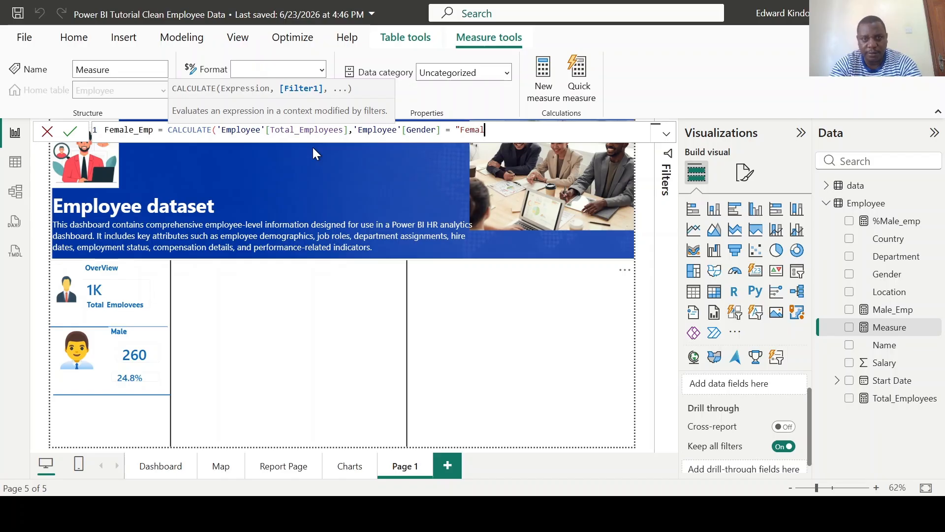
{"action": "type", "text": "e\")"}
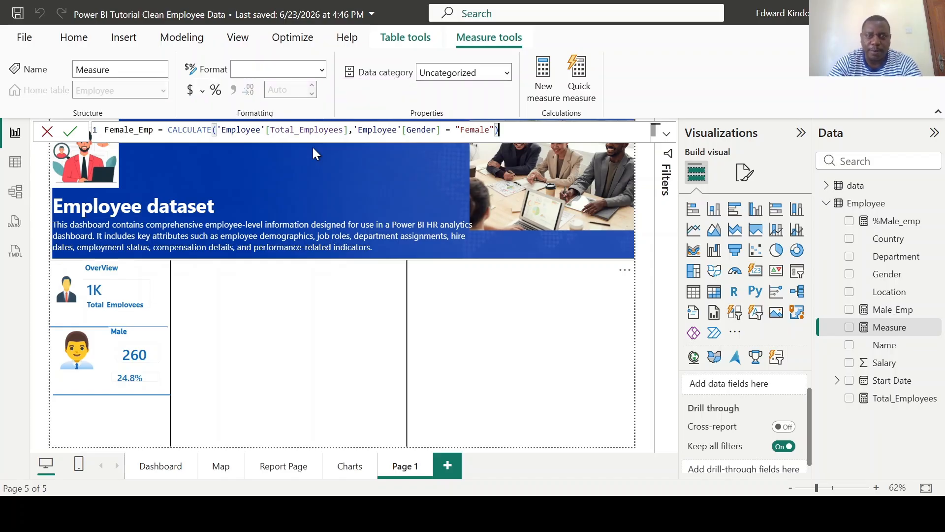
{"action": "left_click", "coordinate": [70, 132]}
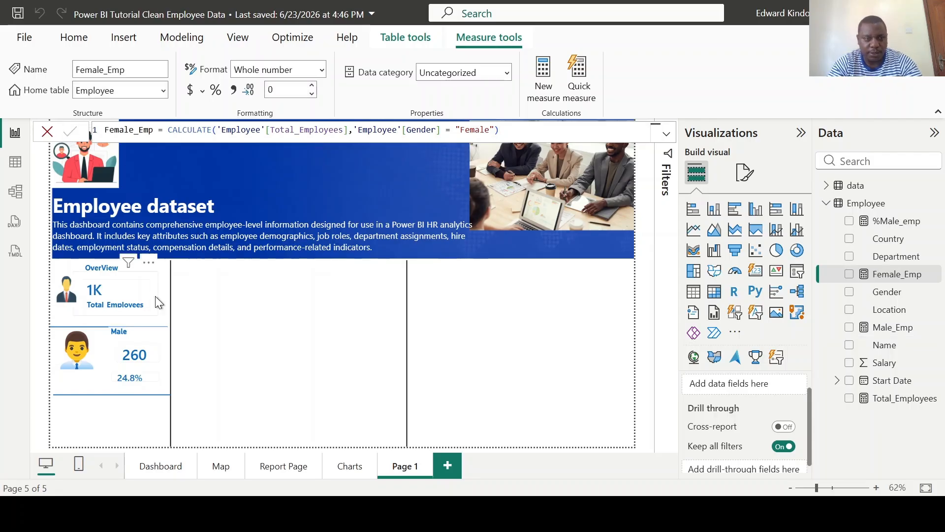
- Duplicate the Male count card and place the copy below the second horizontal line
{"action": "left_click", "coordinate": [135, 345]}
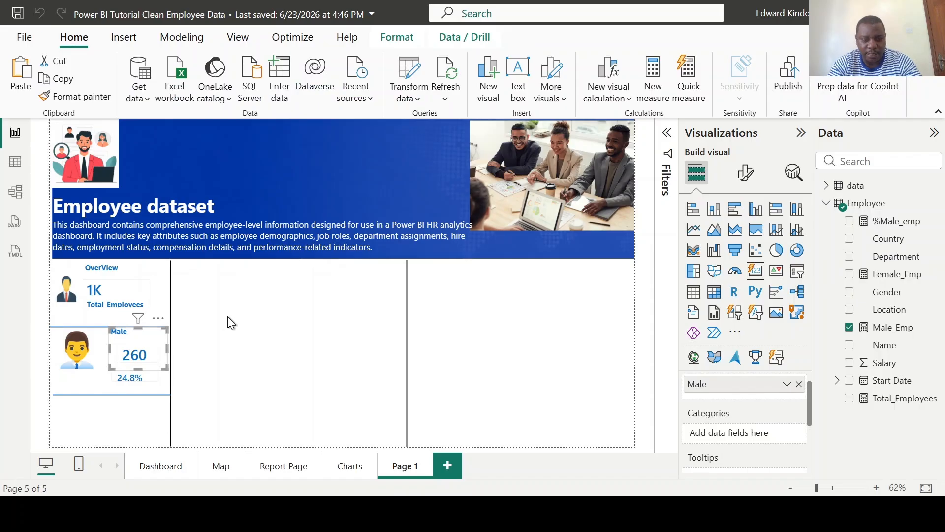
{"action": "key", "text": "ctrl+c"}
{"action": "key", "text": "ctrl+v"}
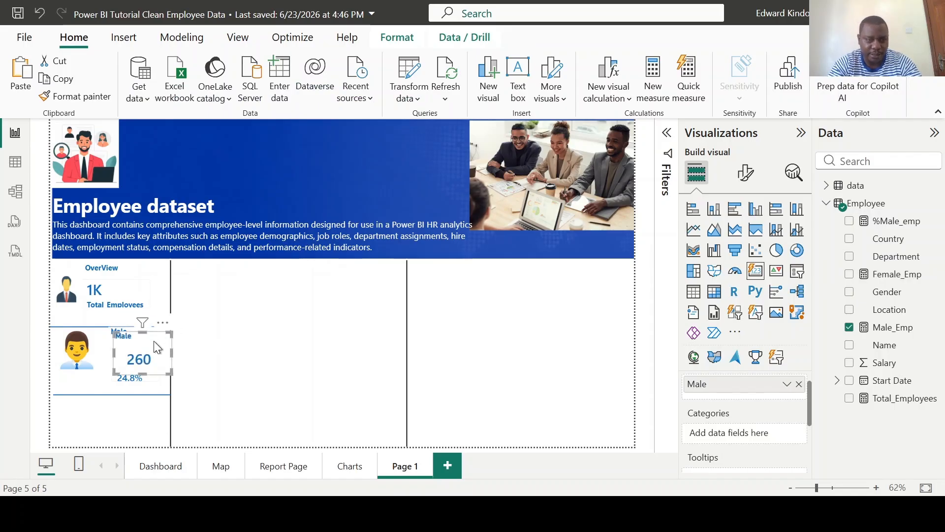
{"action": "left_click_drag", "start_coordinate": [153, 341], "coordinate": [145, 406]}
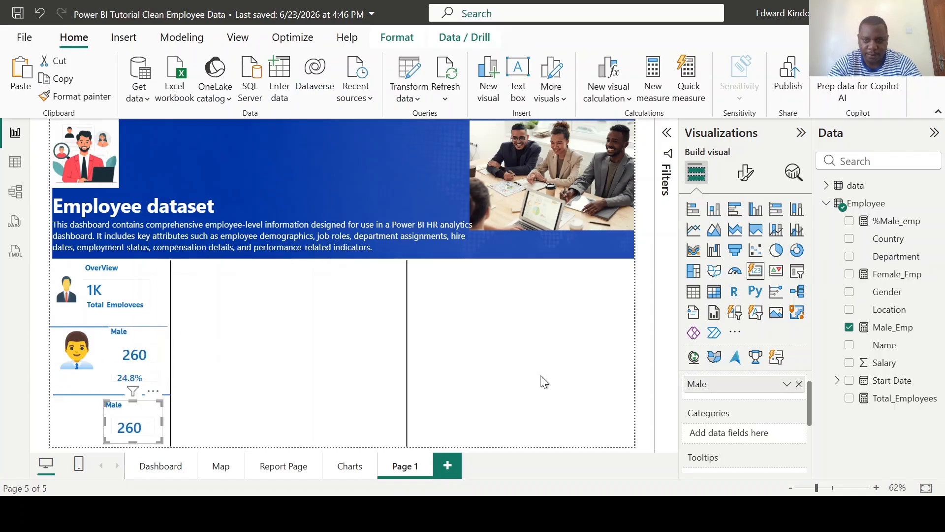
- Replace the copied card's value field with Female_Emp and align the card under the Male cards
{"action": "left_click", "coordinate": [799, 384]}
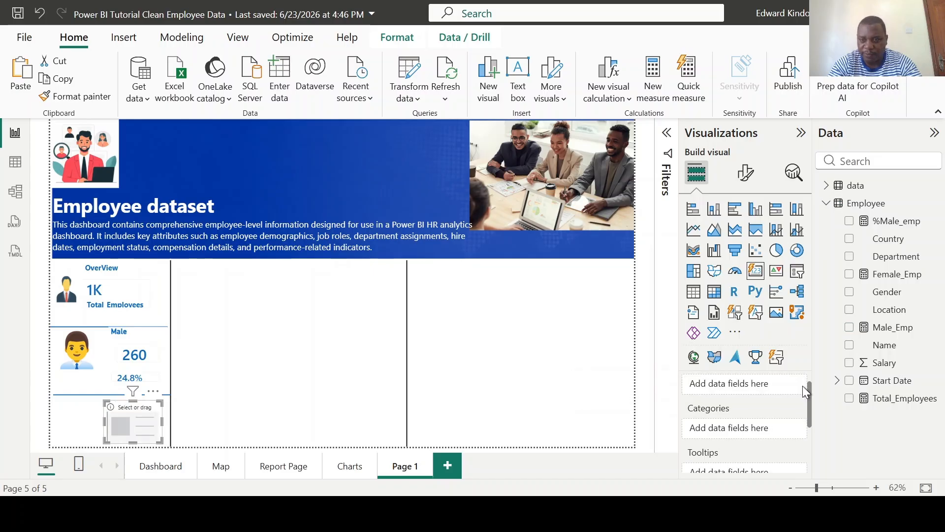
{"action": "left_click", "coordinate": [849, 276]}
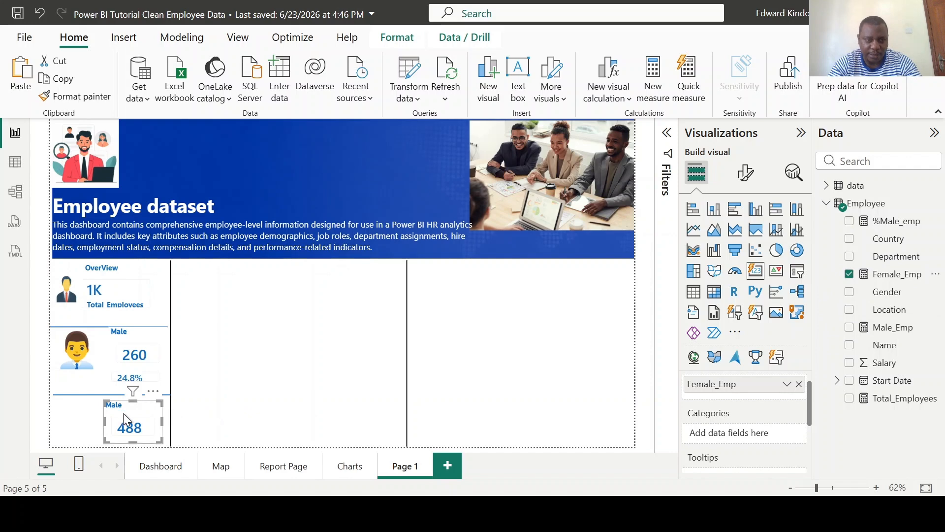
{"action": "key", "text": "Escape"}
- Set the page's custom canvas height to 800 px
{"action": "left_click", "coordinate": [745, 172]}
{"action": "double_click", "coordinate": [701, 400]}
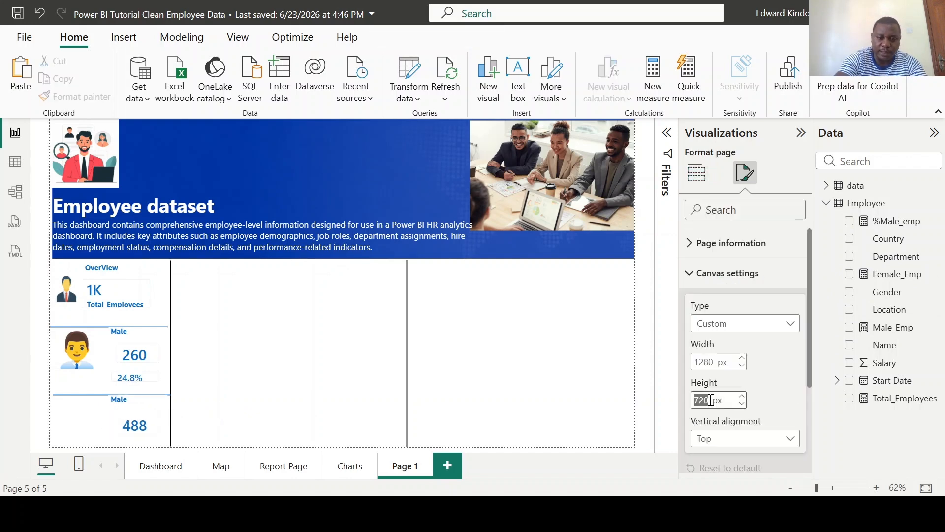
{"action": "type", "text": "800"}
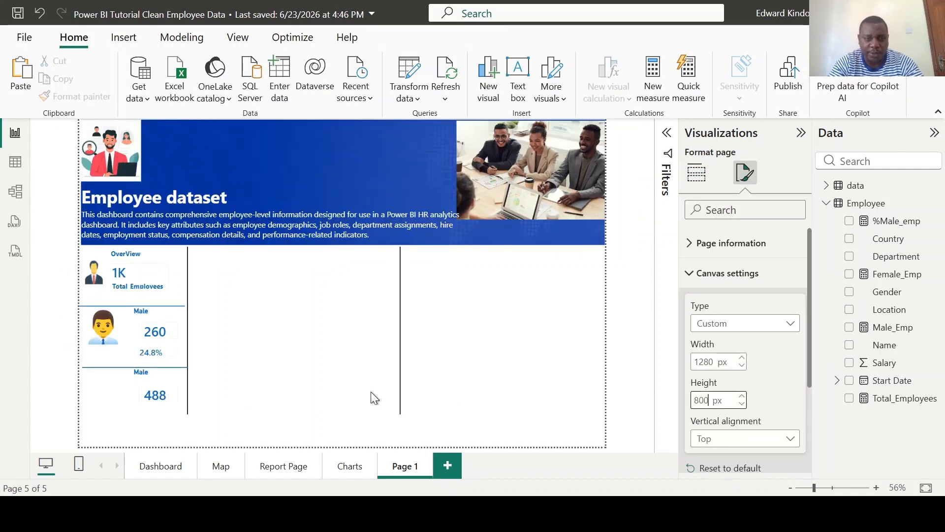
{"action": "left_click", "coordinate": [189, 392]}
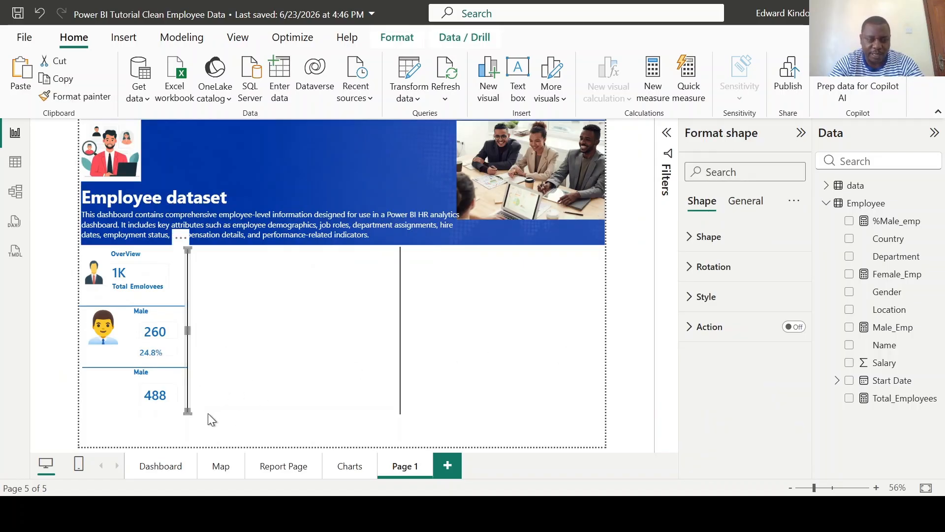
{"action": "left_click", "coordinate": [304, 338]}
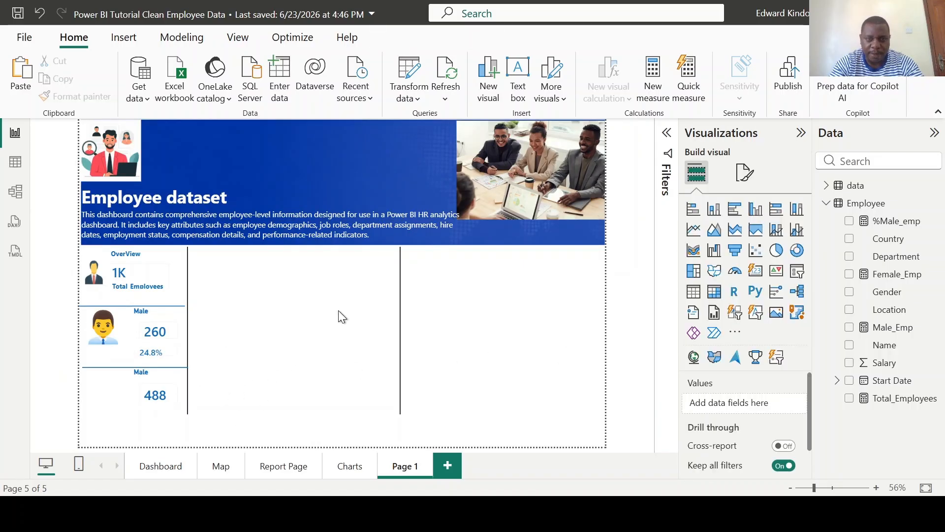
{"action": "left_click", "coordinate": [742, 175]}
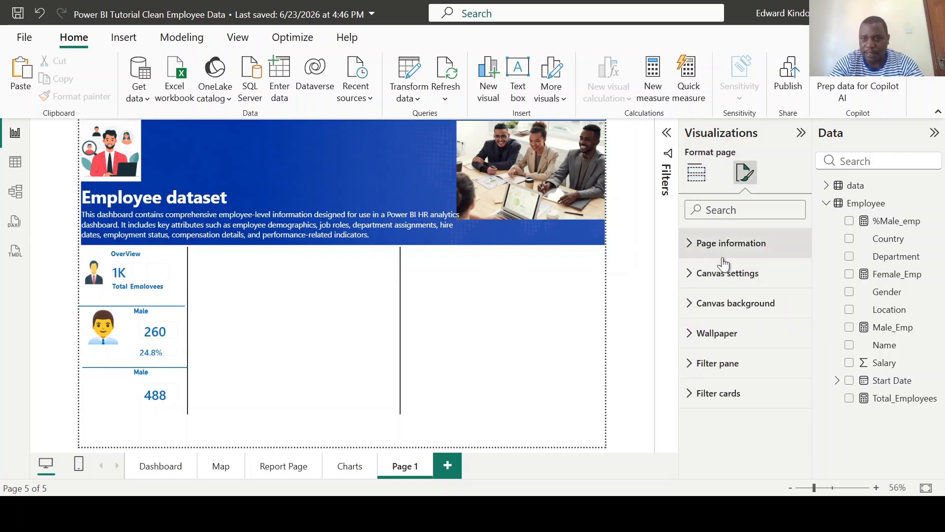
{"action": "left_click", "coordinate": [700, 285]}
{"action": "left_click", "coordinate": [791, 324]}
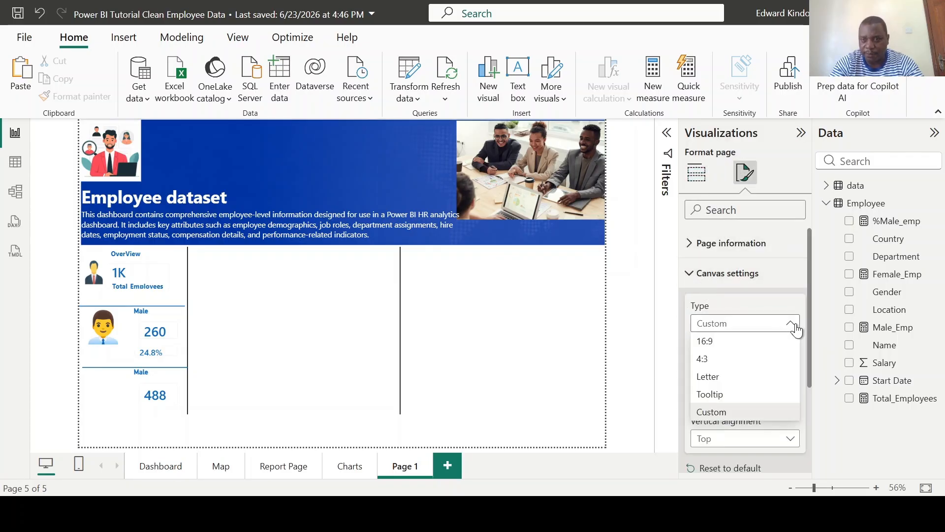
{"action": "left_click", "coordinate": [719, 414]}
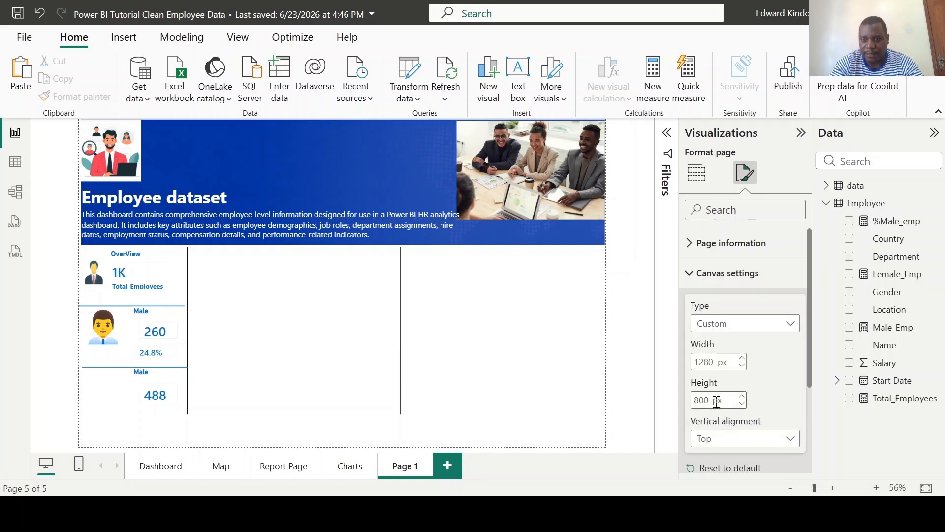
- Extend both vertical divider lines down to the bottom edge of the enlarged page
{"action": "left_click", "coordinate": [188, 417]}
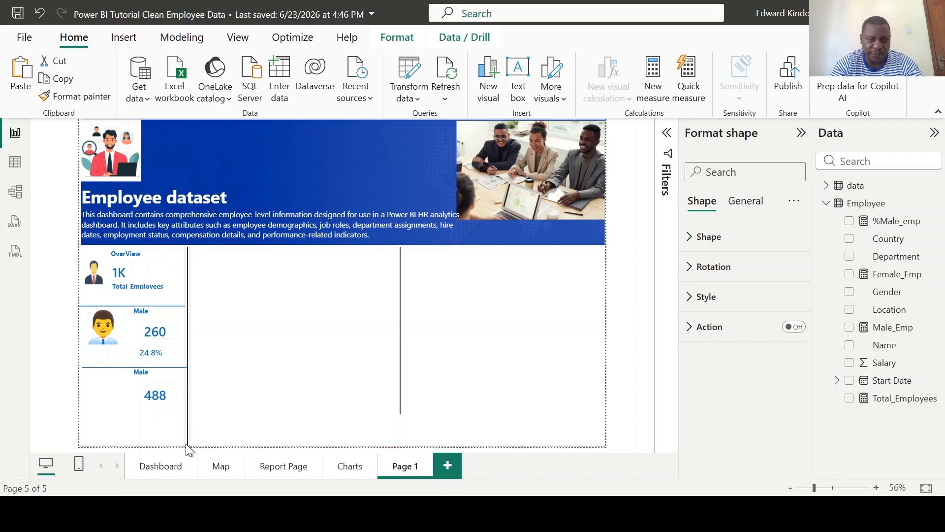
{"action": "left_click", "coordinate": [185, 440]}
{"action": "left_click", "coordinate": [403, 337]}
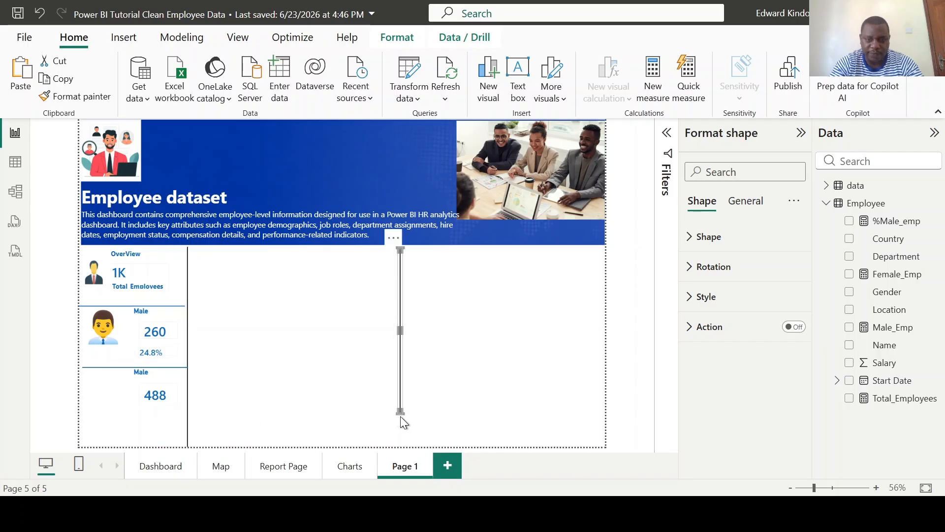
{"action": "left_click", "coordinate": [171, 408]}
{"action": "left_click", "coordinate": [324, 364]}
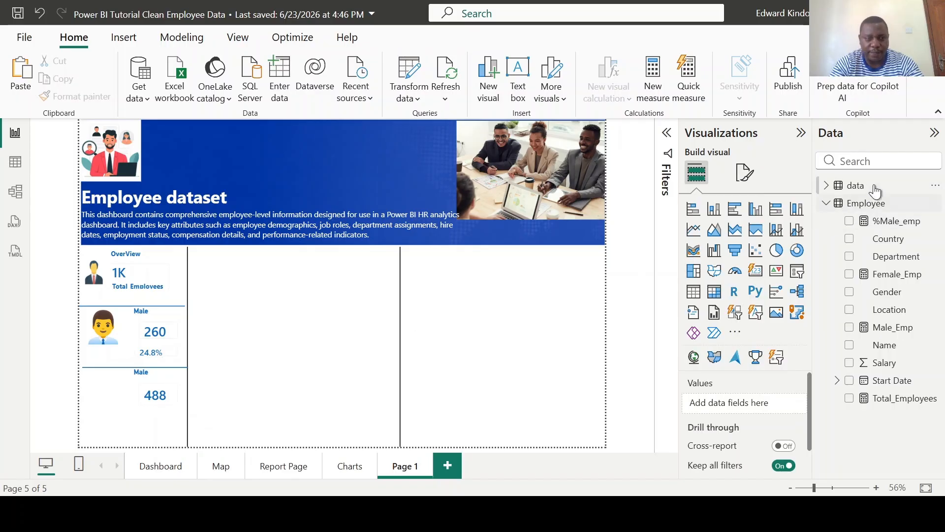
- Change the title text of the Female_Emp count card to Female
{"action": "left_click", "coordinate": [161, 386]}
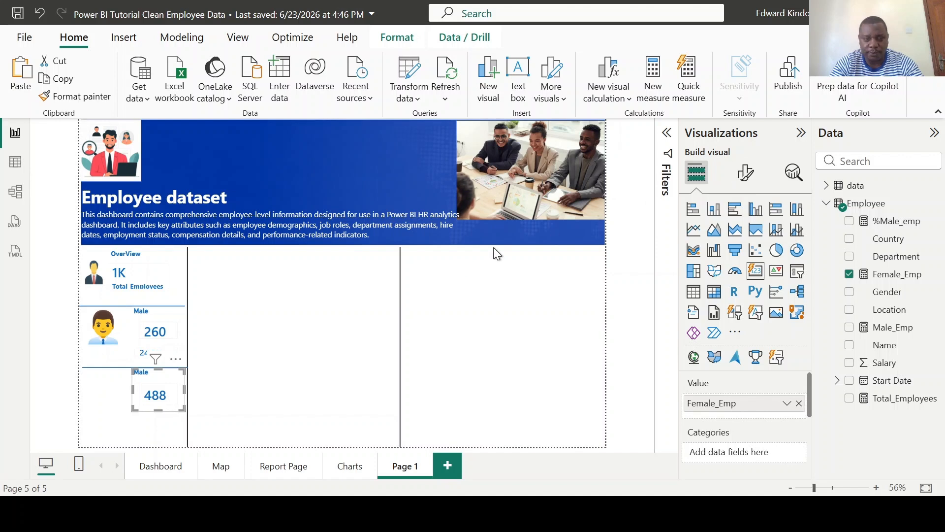
{"action": "left_click", "coordinate": [743, 178]}
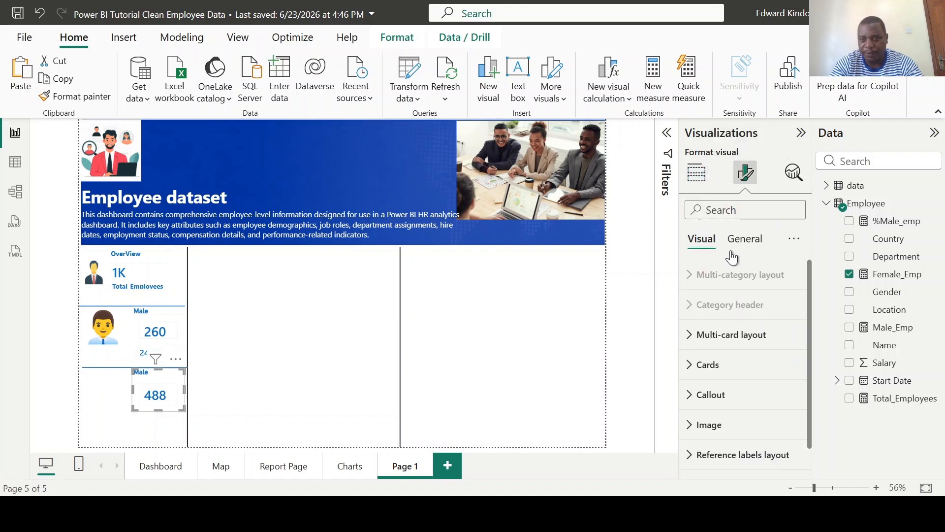
{"action": "left_click", "coordinate": [744, 241]}
{"action": "left_click", "coordinate": [705, 306]}
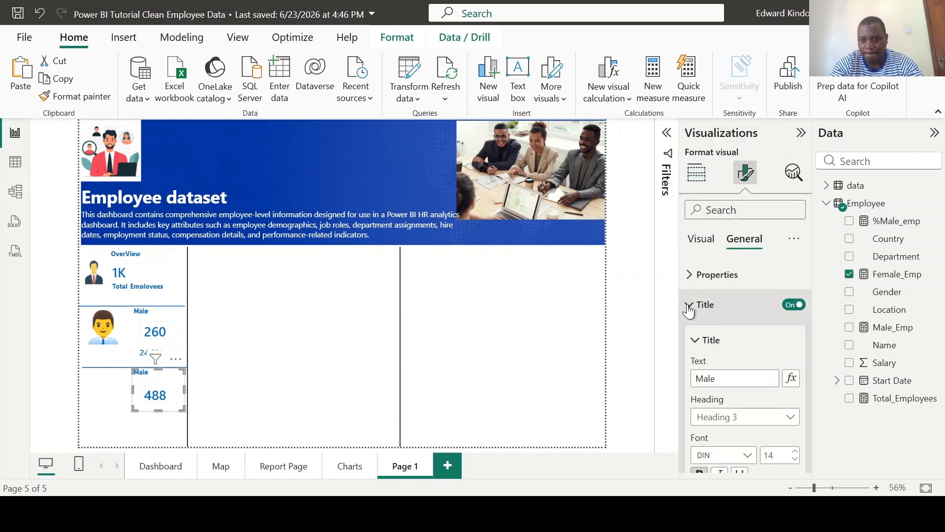
{"action": "left_click", "coordinate": [722, 378]}
{"action": "type", "text": "Fem"}
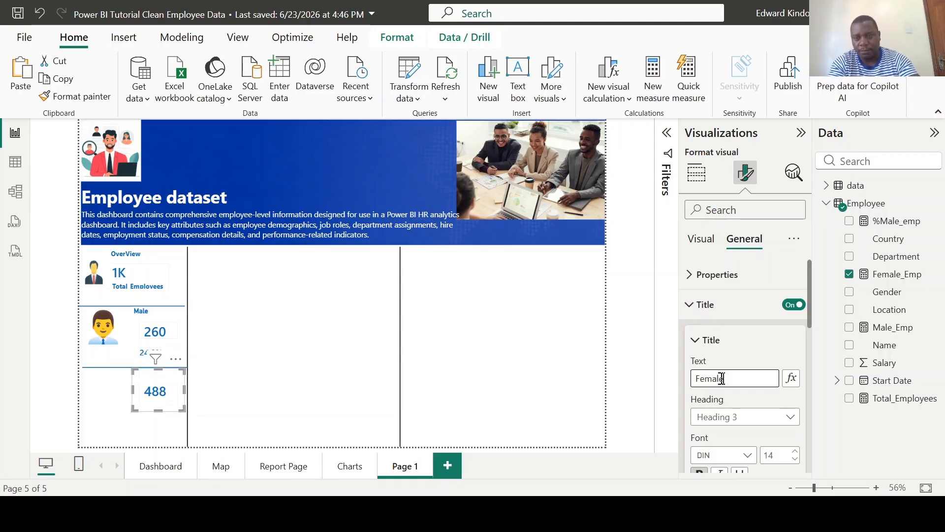
{"action": "left_click", "coordinate": [530, 354]}
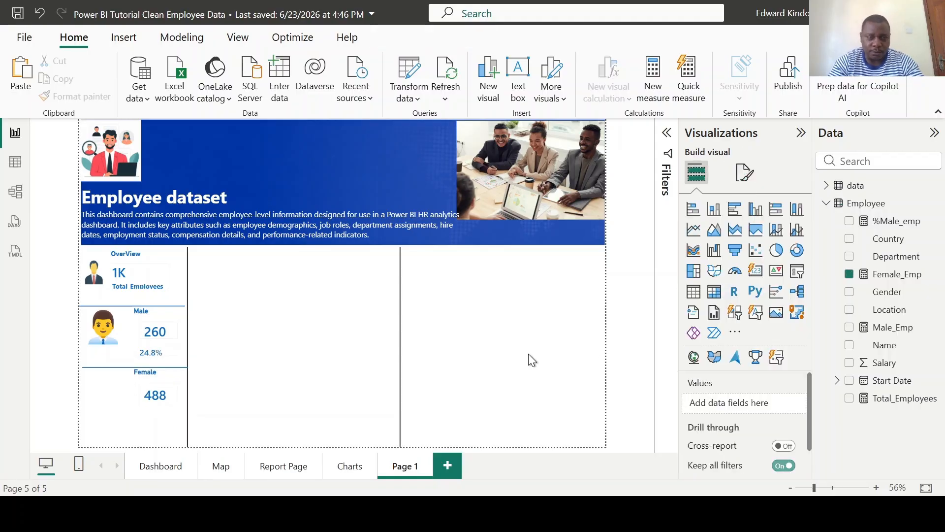
{"action": "left_click", "coordinate": [188, 385]}
{"action": "left_click", "coordinate": [151, 382]}
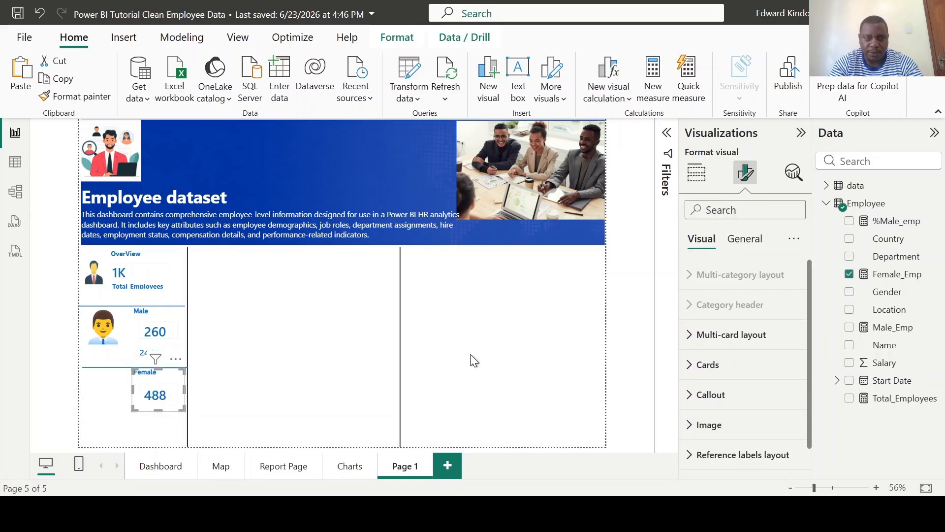
- Create the measure %Female_emp = DIVIDE([Female_Emp],[Total_Employees],0) in the Employee table
{"action": "right_click", "coordinate": [860, 209]}
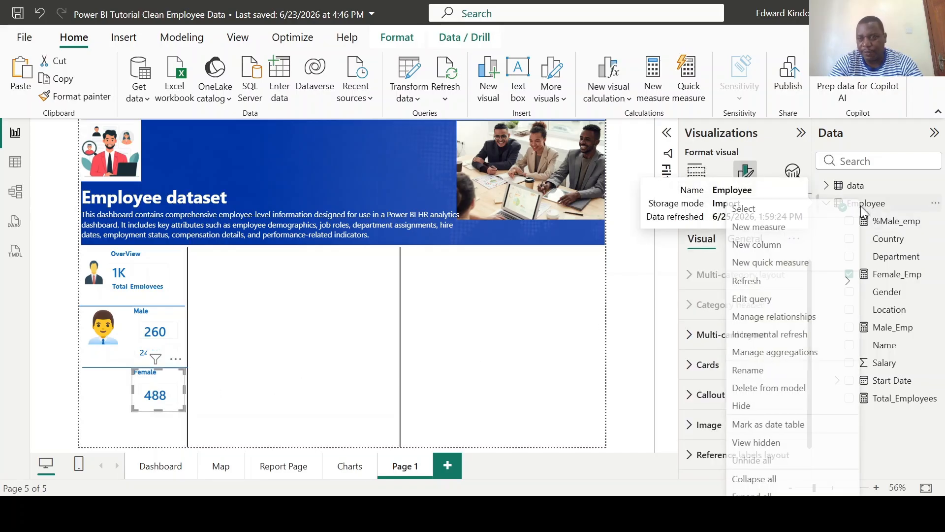
{"action": "left_click", "coordinate": [800, 229]}
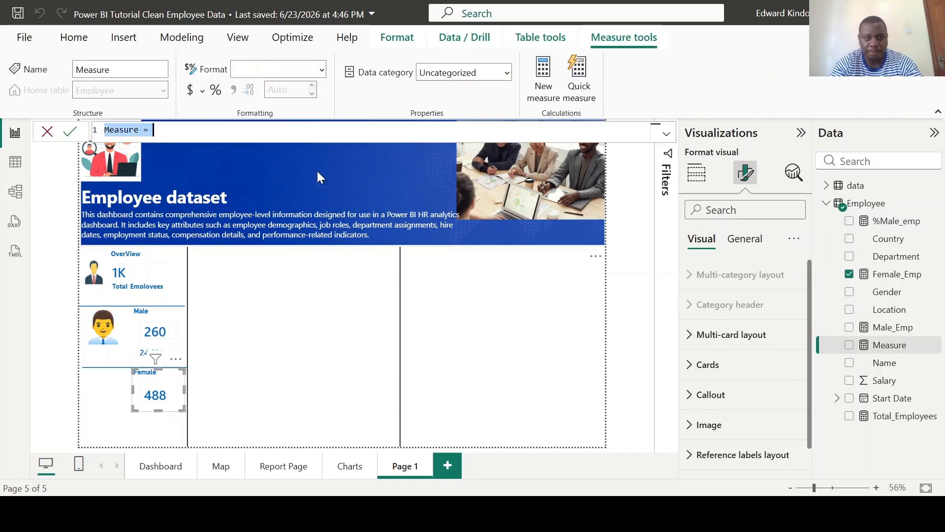
{"action": "type", "text": "%"}
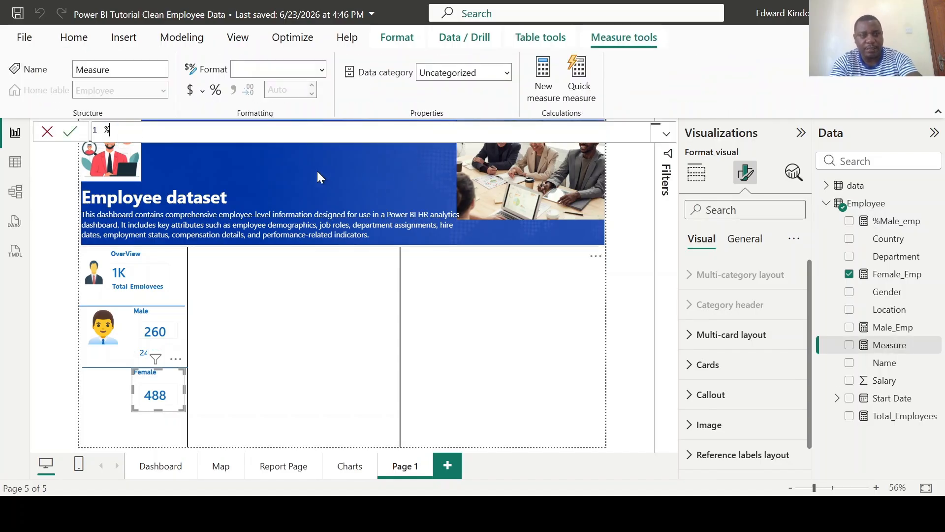
{"action": "type", "text": "Female"}
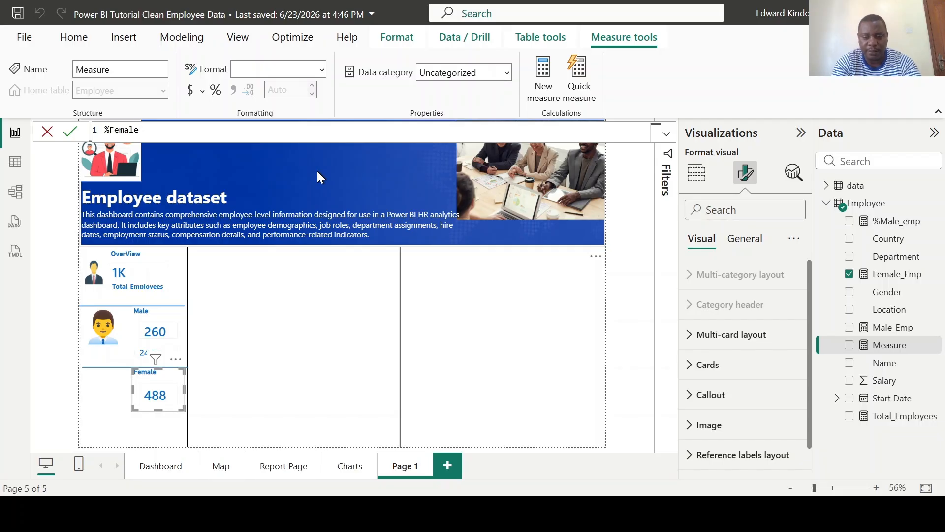
{"action": "type", "text": "_em"}
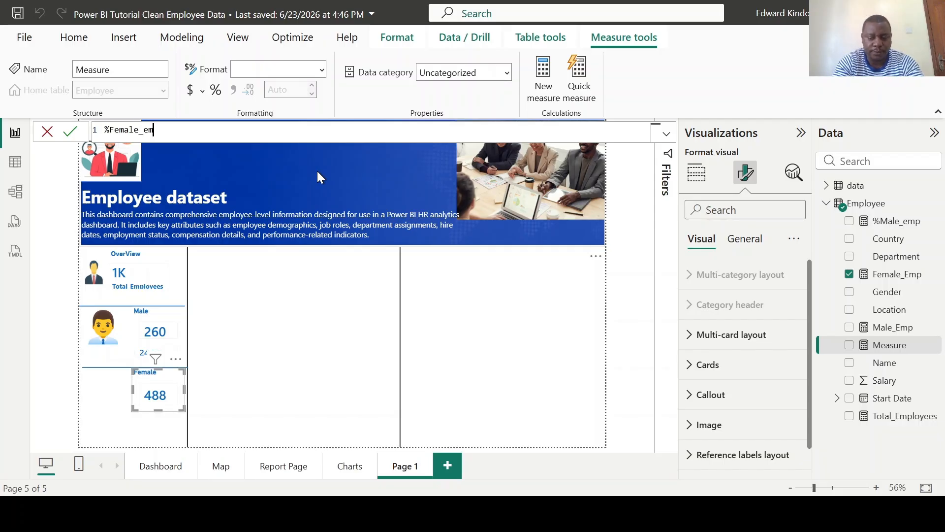
{"action": "type", "text": "p = div"}
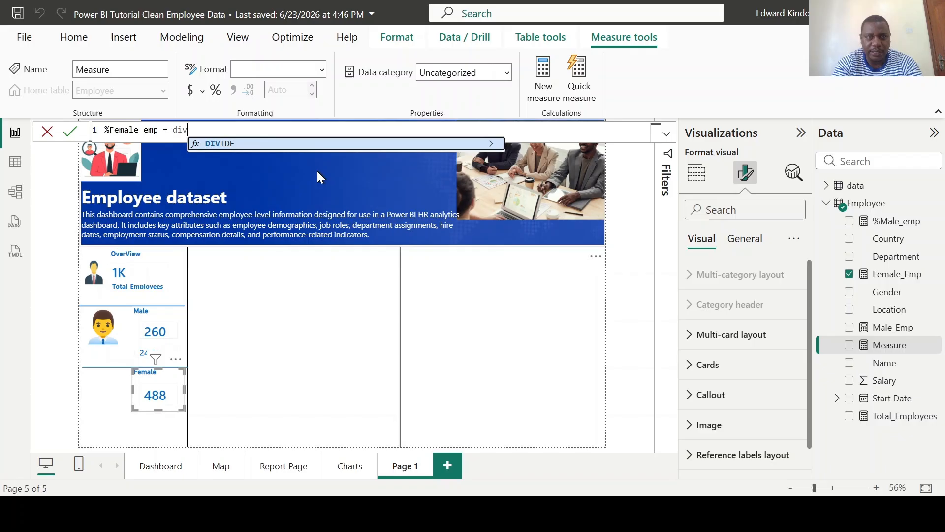
{"action": "key", "text": "Tab"}
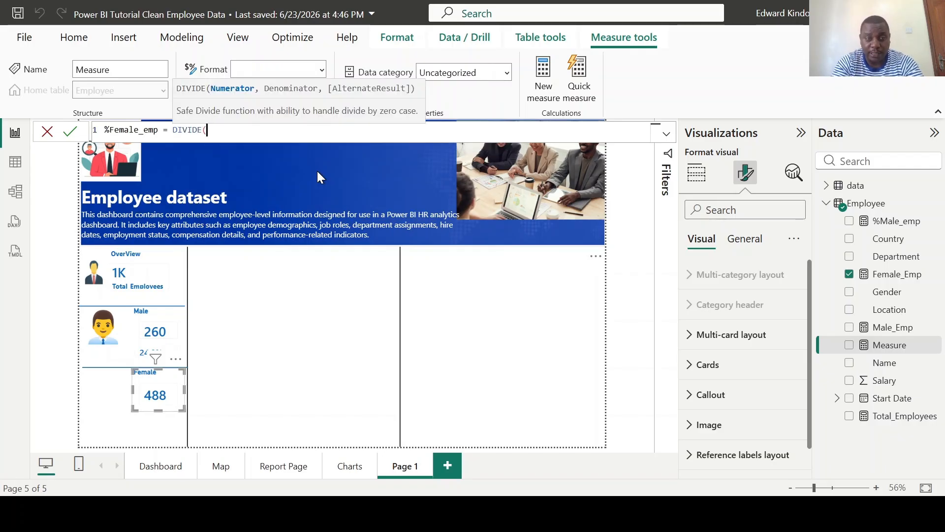
{"action": "type", "text": "f"}
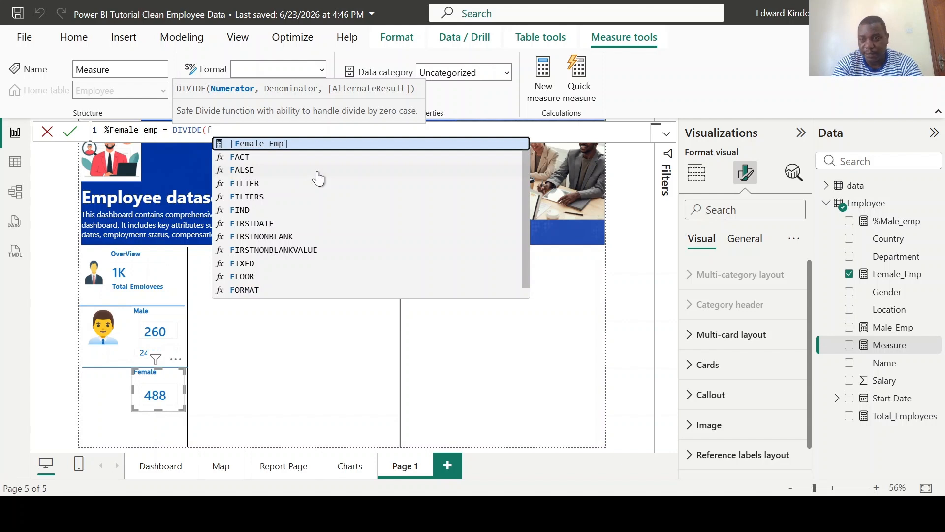
{"action": "key", "text": "Tab"}
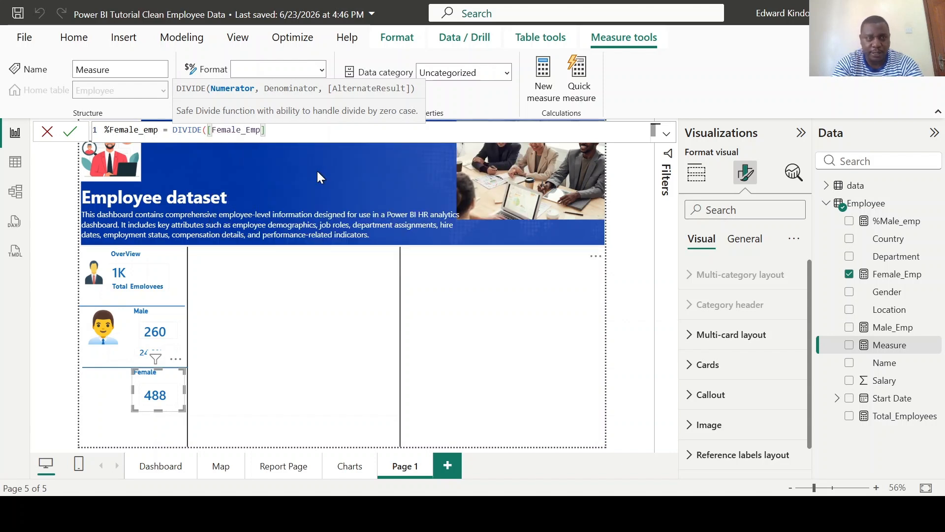
{"action": "type", "text": ",t"}
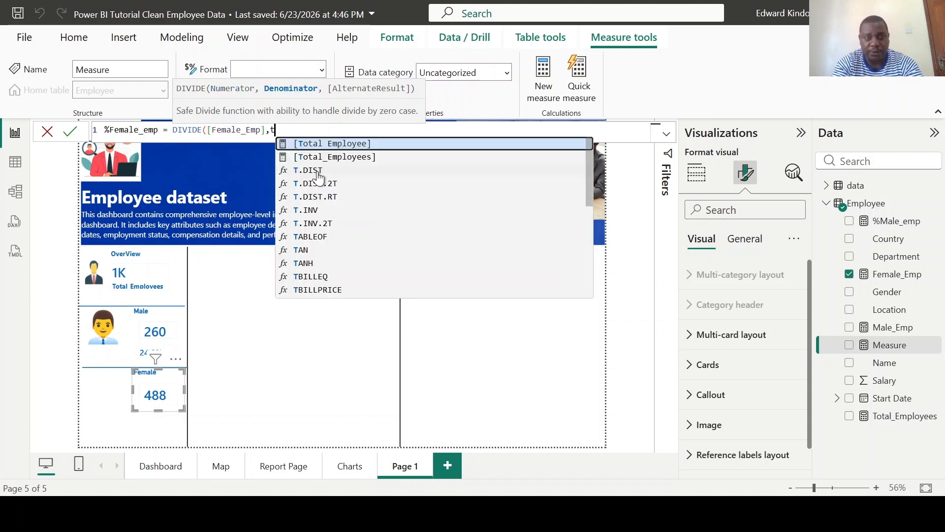
{"action": "key", "text": "Down"}
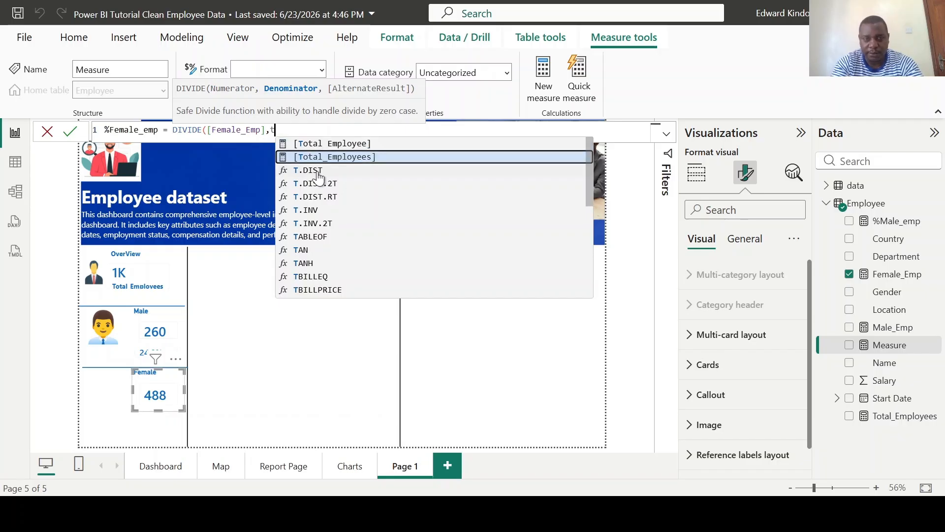
{"action": "key", "text": "Tab"}
{"action": "type", "text": ","}
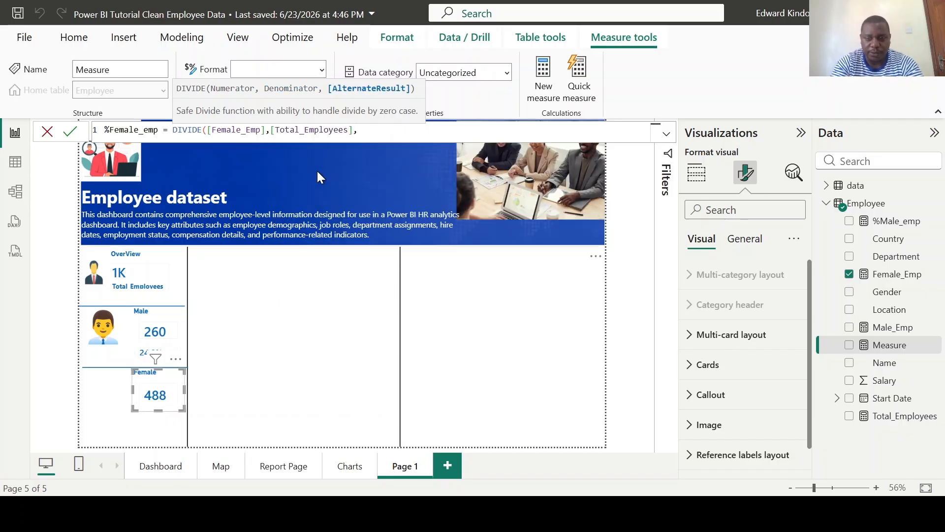
{"action": "key", "text": "BackSpace"}
{"action": "type", "text": "0)"}
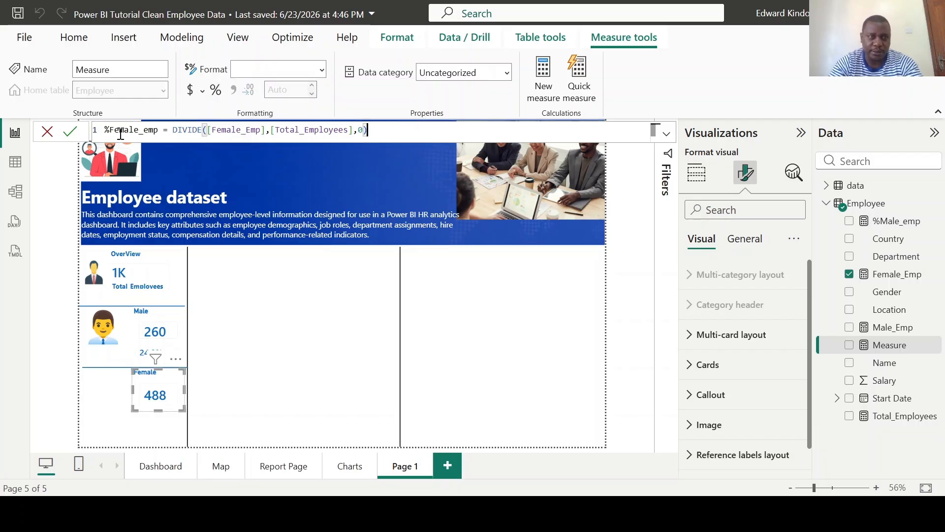
{"action": "left_click", "coordinate": [64, 130]}
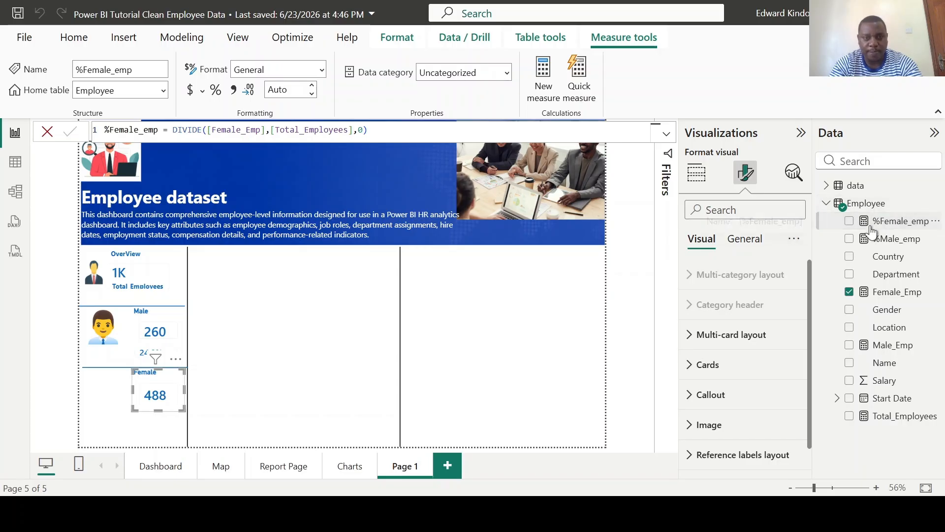
- Duplicate the Male percentage card and place the copy below the Female count
{"action": "left_click", "coordinate": [262, 351]}
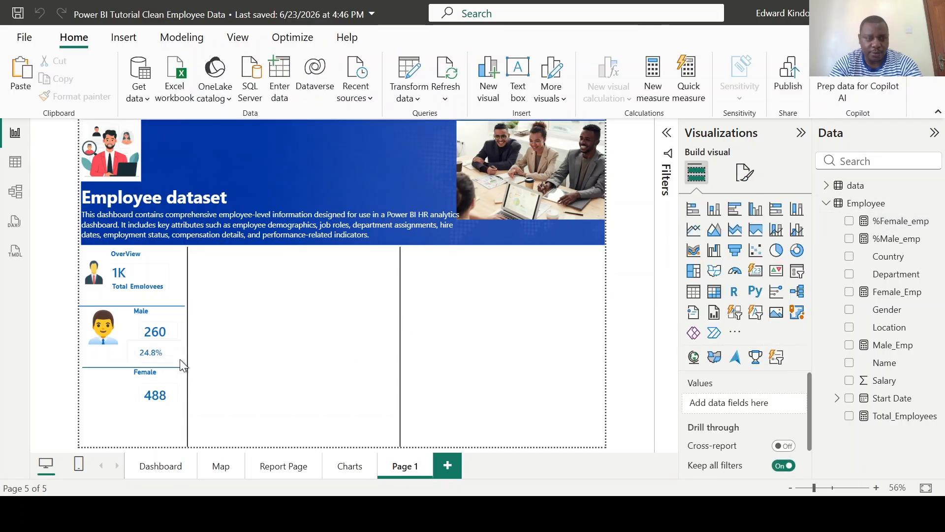
{"action": "left_click", "coordinate": [152, 353]}
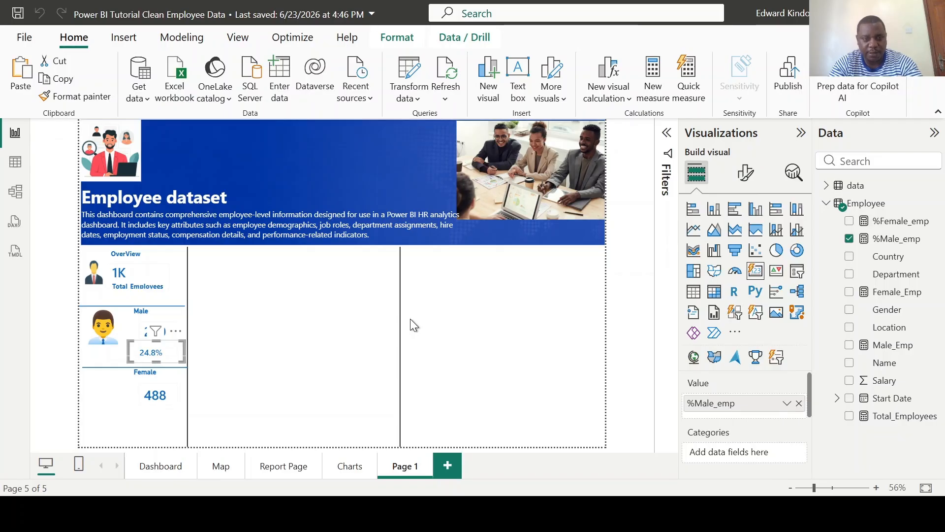
{"action": "key", "text": "Right"}
{"action": "key", "text": "Down"}
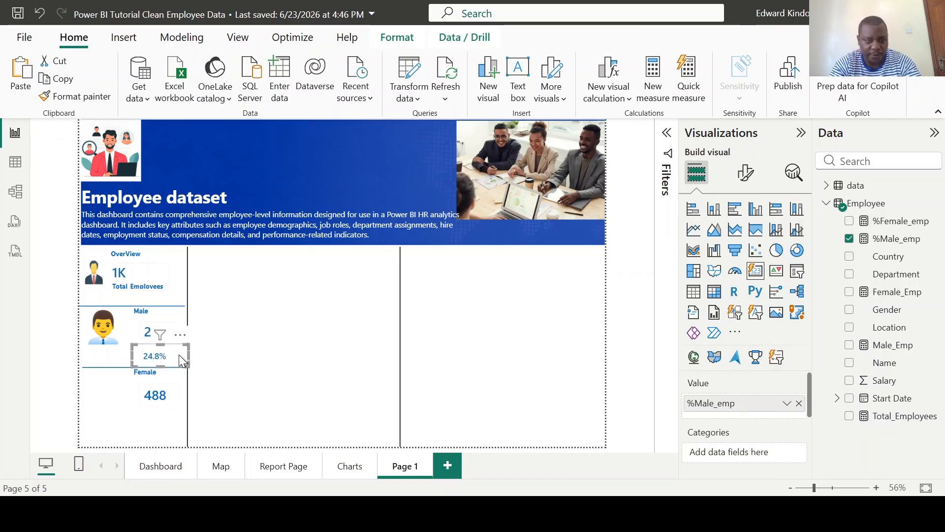
{"action": "left_click_drag", "start_coordinate": [178, 354], "coordinate": [173, 424]}
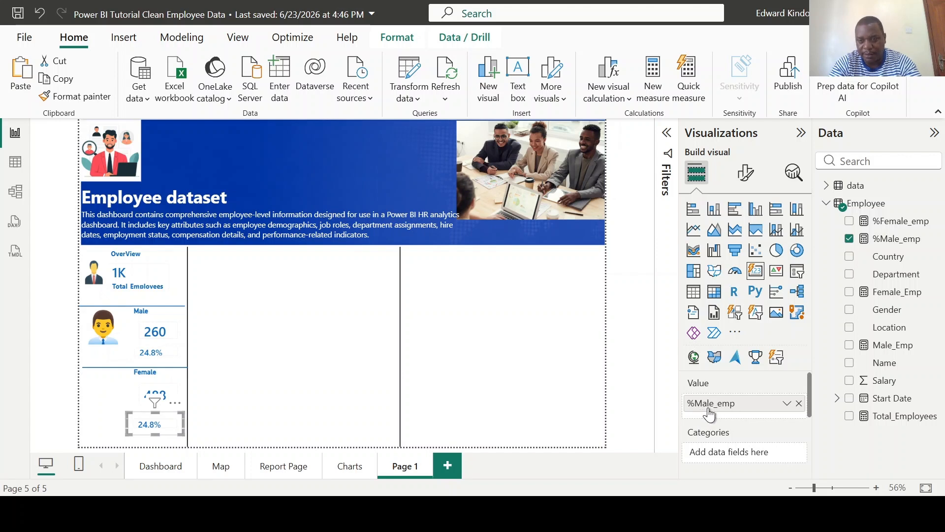
- Replace the copied percentage card's value field with %Female_emp and make the card slightly taller
{"action": "left_click", "coordinate": [798, 404]}
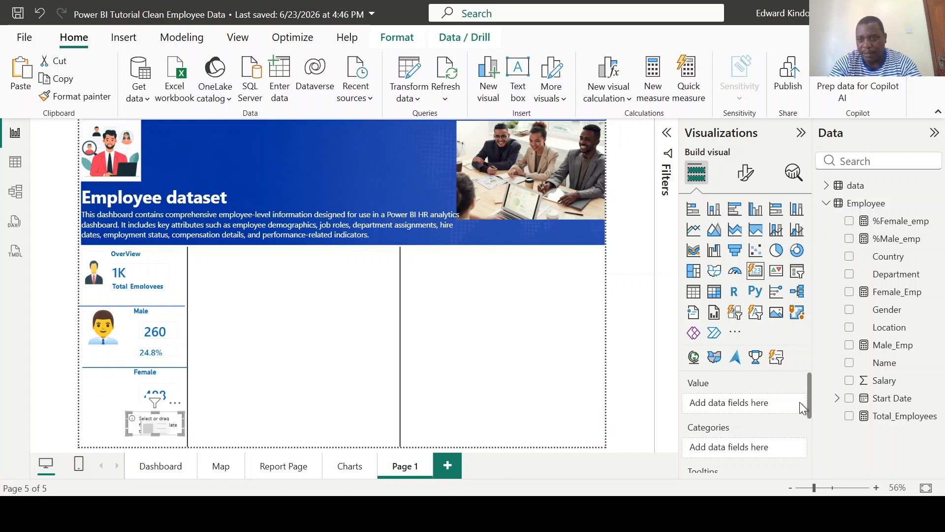
{"action": "left_click", "coordinate": [849, 221]}
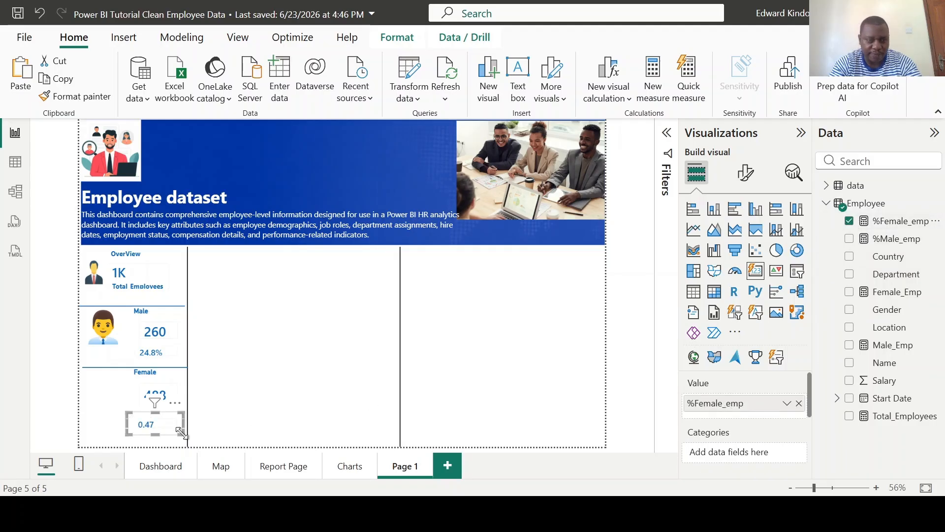
{"action": "left_click_drag", "start_coordinate": [181, 433], "coordinate": [182, 438]}
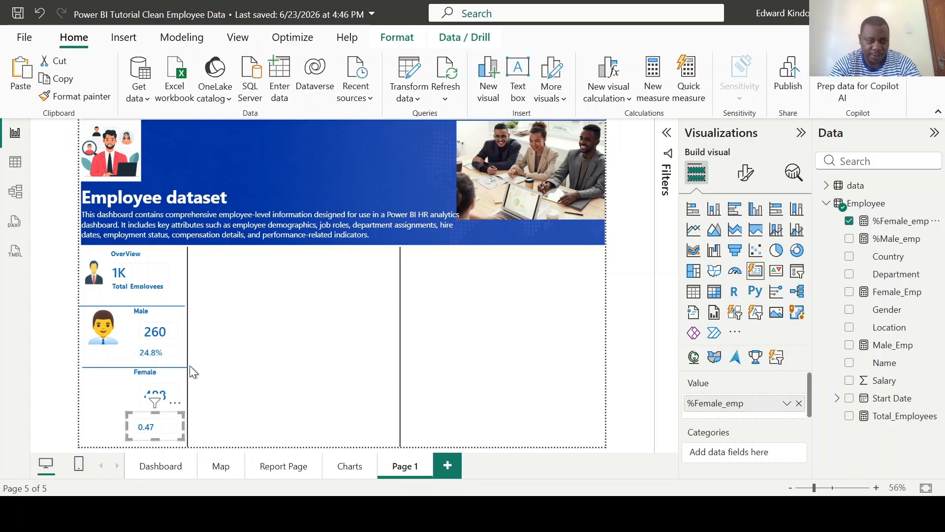
- Try to copy the Male percentage card's formatting onto the Female percentage card with Format Painter
{"action": "left_click", "coordinate": [157, 356]}
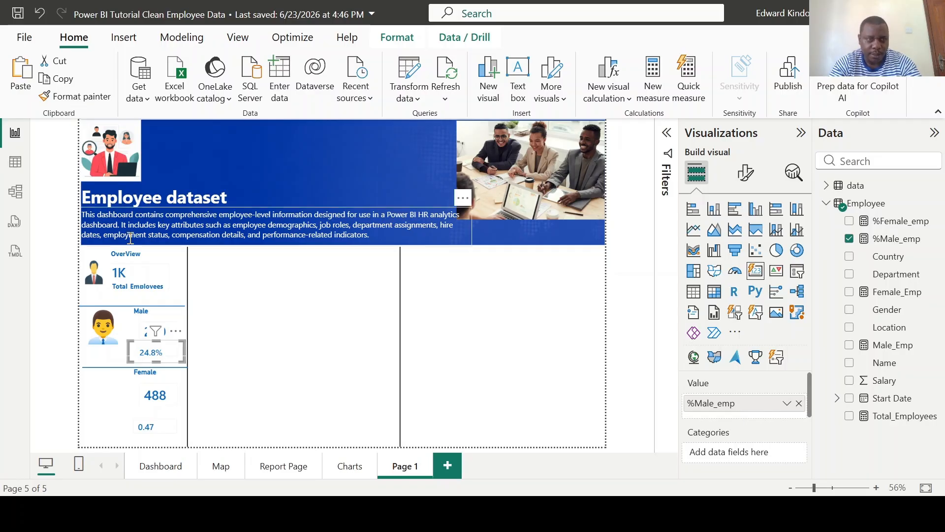
{"action": "left_click", "coordinate": [76, 98]}
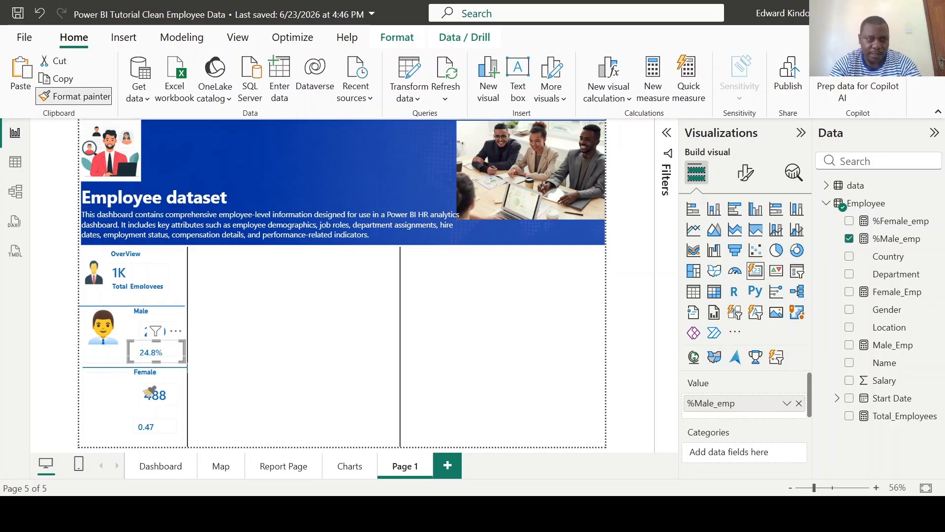
{"action": "left_click", "coordinate": [153, 428]}
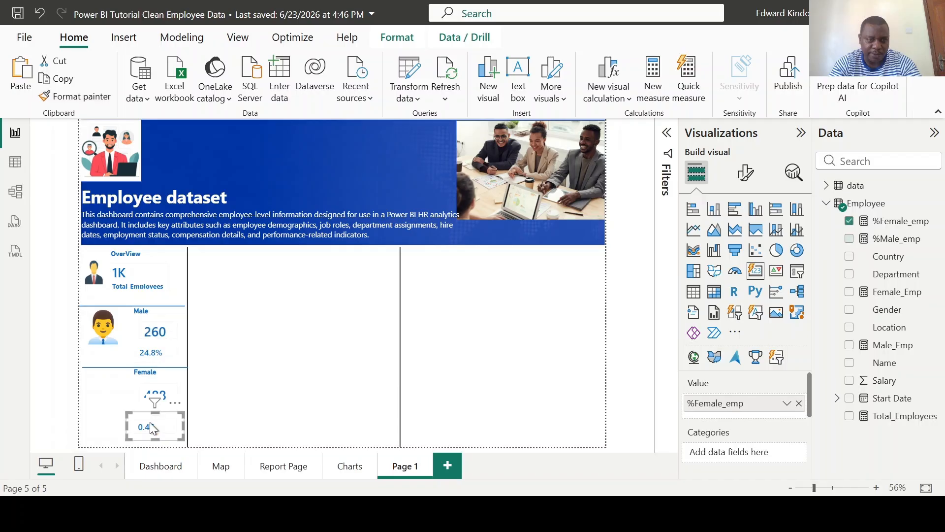
{"action": "left_click", "coordinate": [153, 384]}
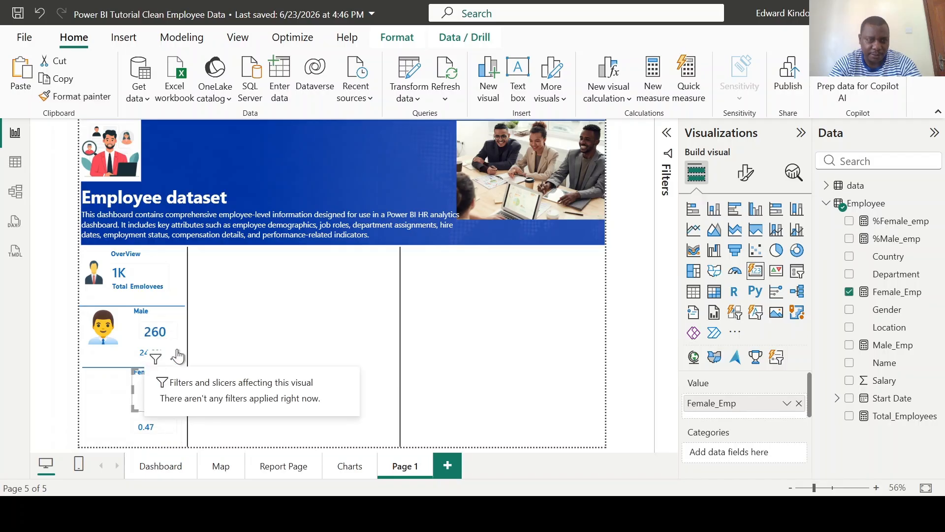
{"action": "left_click", "coordinate": [143, 354]}
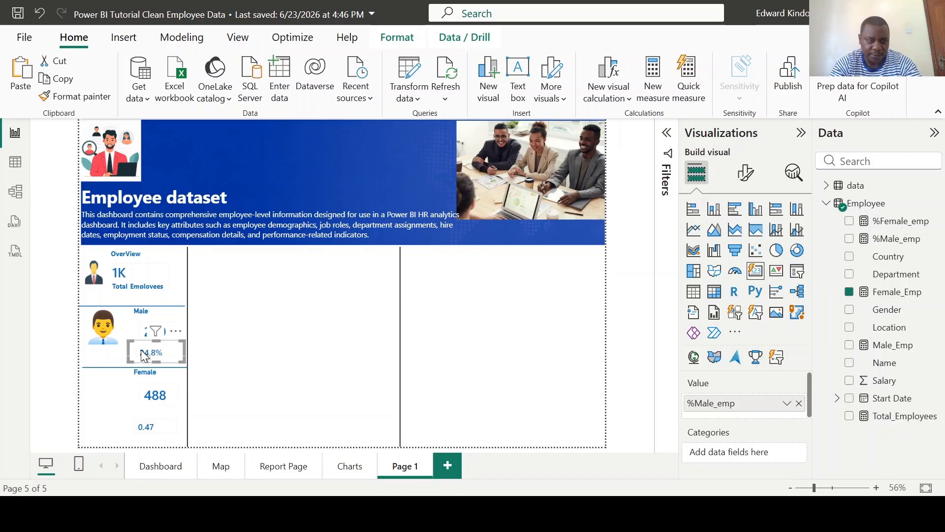
{"action": "left_click", "coordinate": [79, 96]}
{"action": "left_click", "coordinate": [148, 425]}
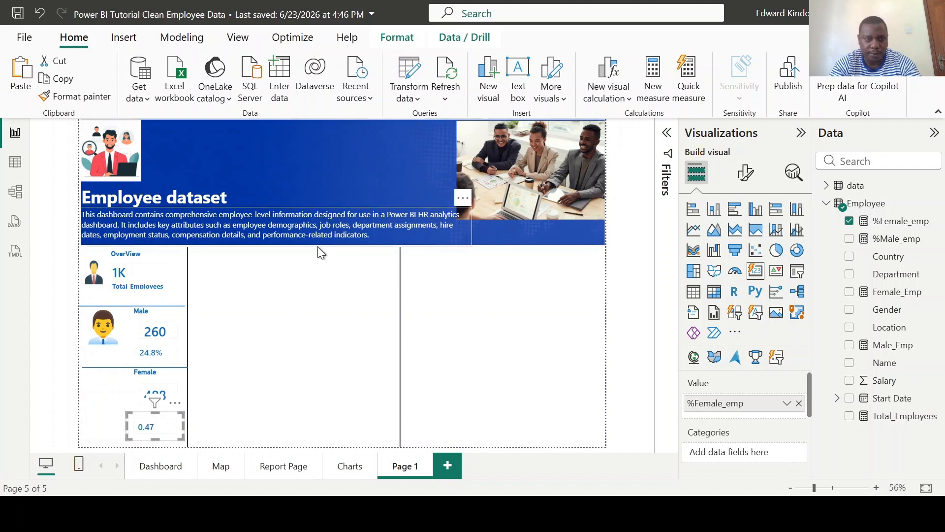
- Format the %Female_emp measure as a percentage with 1 decimal place
{"action": "left_click", "coordinate": [894, 223]}
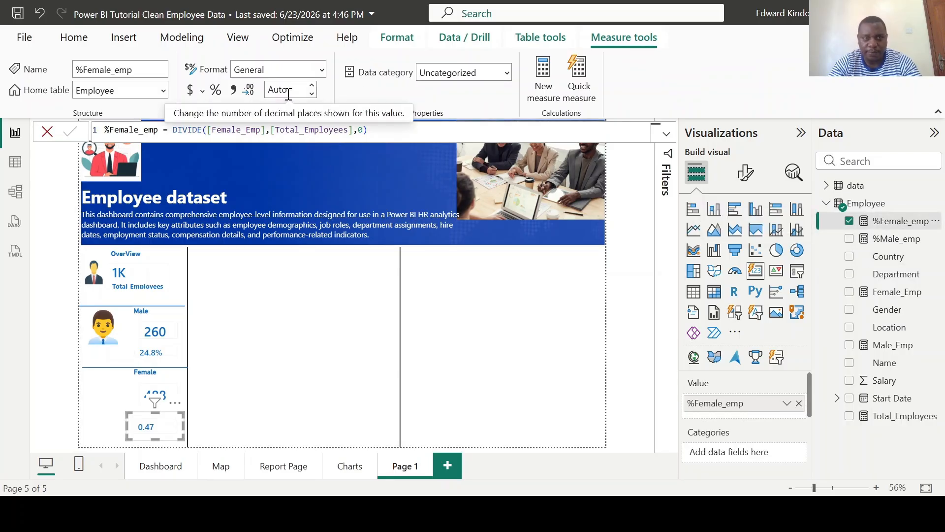
{"action": "left_click", "coordinate": [221, 93]}
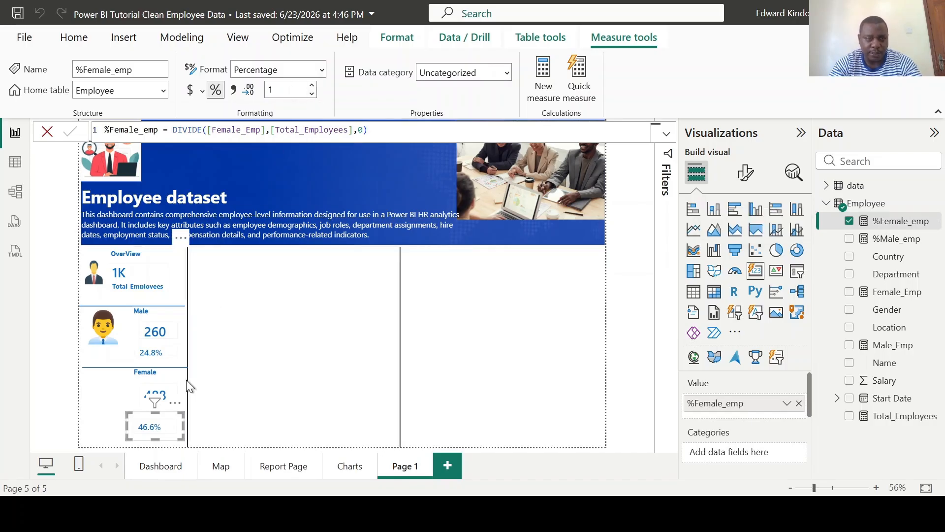
- Duplicate the male avatar image and place the copy beside the Female count
{"action": "left_click", "coordinate": [279, 371]}
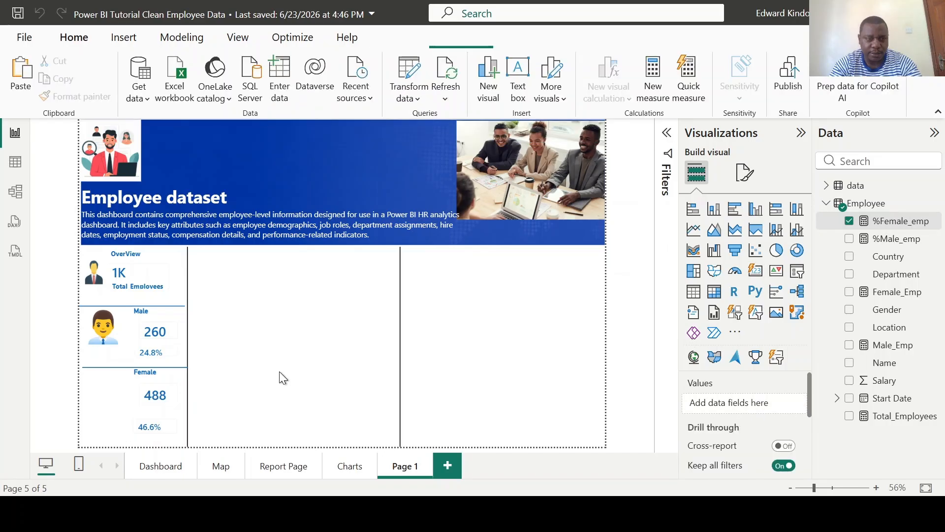
{"action": "left_click", "coordinate": [99, 329]}
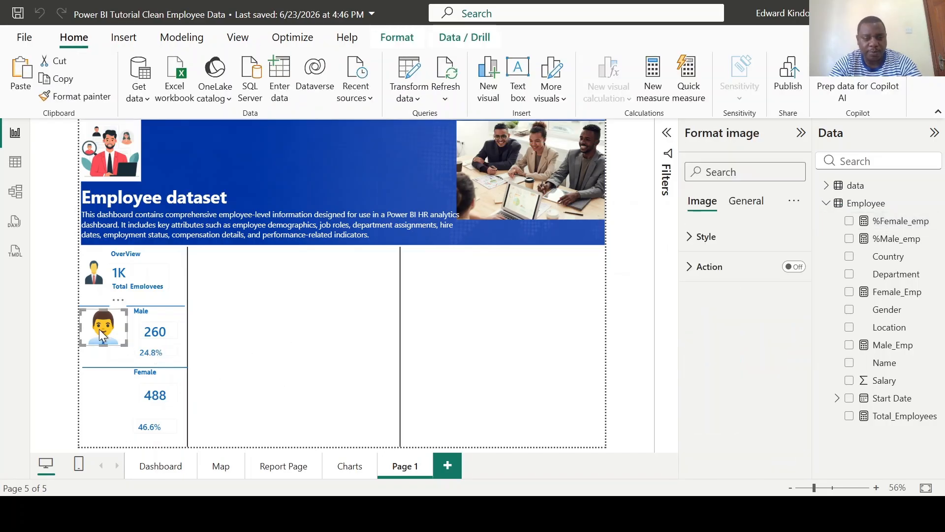
{"action": "key", "text": "ctrl+c"}
{"action": "key", "text": "ctrl+v"}
{"action": "left_click_drag", "start_coordinate": [115, 330], "coordinate": [115, 399]}
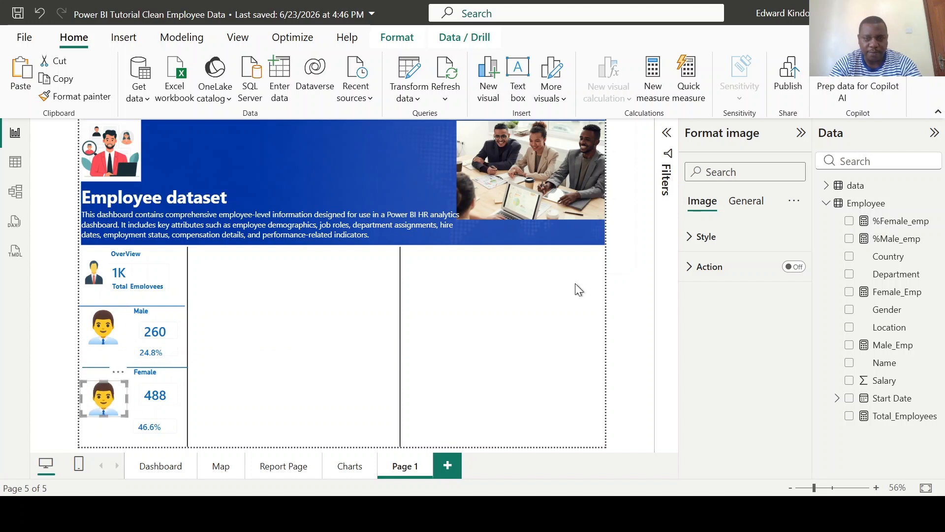
- Replace the copied avatar's picture with Female.jpeg and make the image slightly taller
{"action": "left_click", "coordinate": [689, 237]}
{"action": "left_click", "coordinate": [695, 348]}
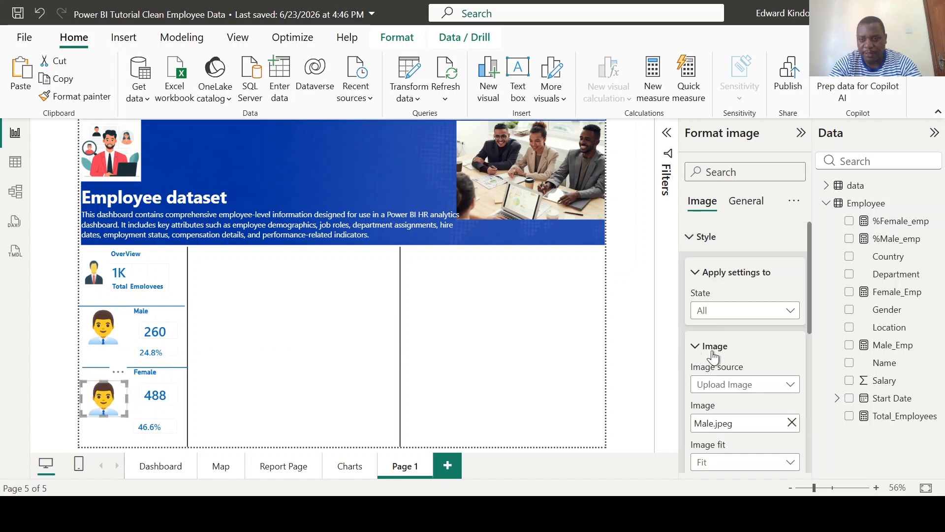
{"action": "left_click", "coordinate": [792, 424]}
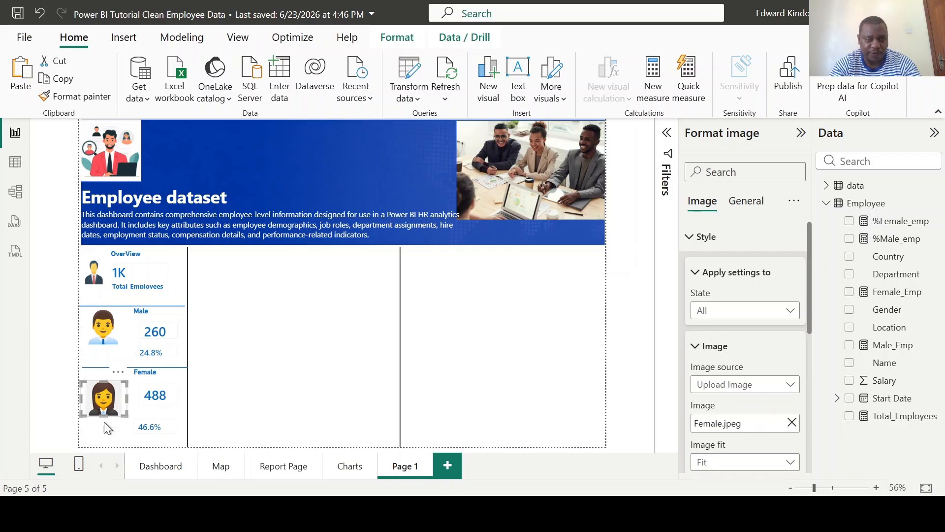
{"action": "left_click_drag", "start_coordinate": [105, 422], "coordinate": [103, 429]}
{"action": "left_click", "coordinate": [324, 327]}
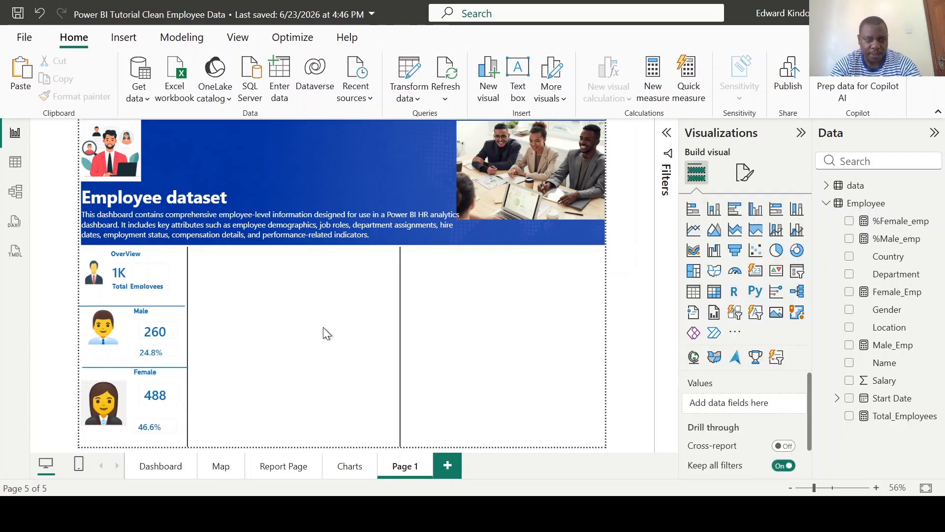
- Add a line chart to Page 1 with Salary on the Y-axis and Start Date on the X-axis
{"action": "left_click", "coordinate": [160, 468]}
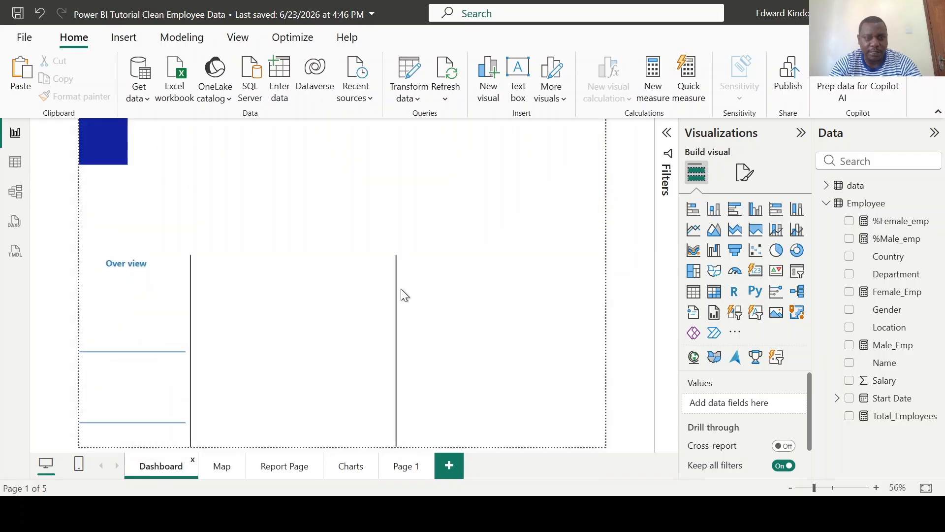
{"action": "mouse_move", "coordinate": [305, 283]}
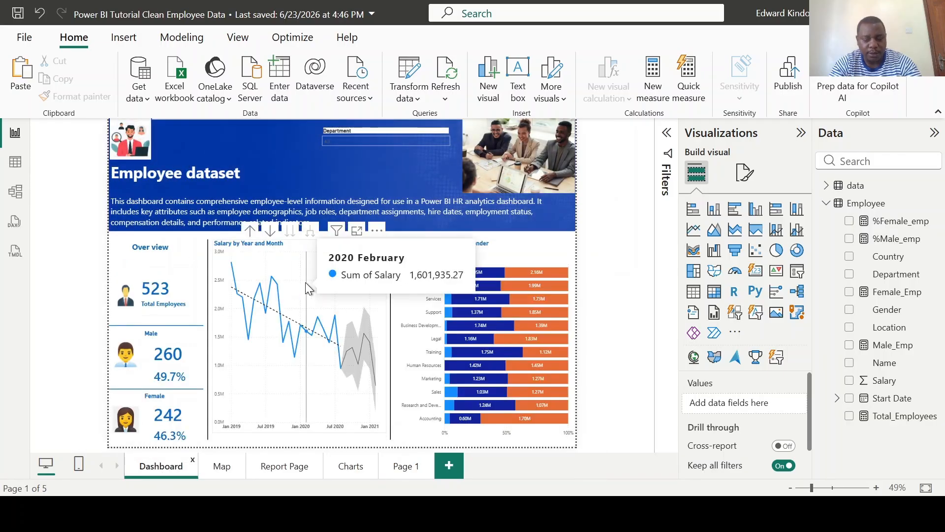
{"action": "left_click", "coordinate": [394, 466]}
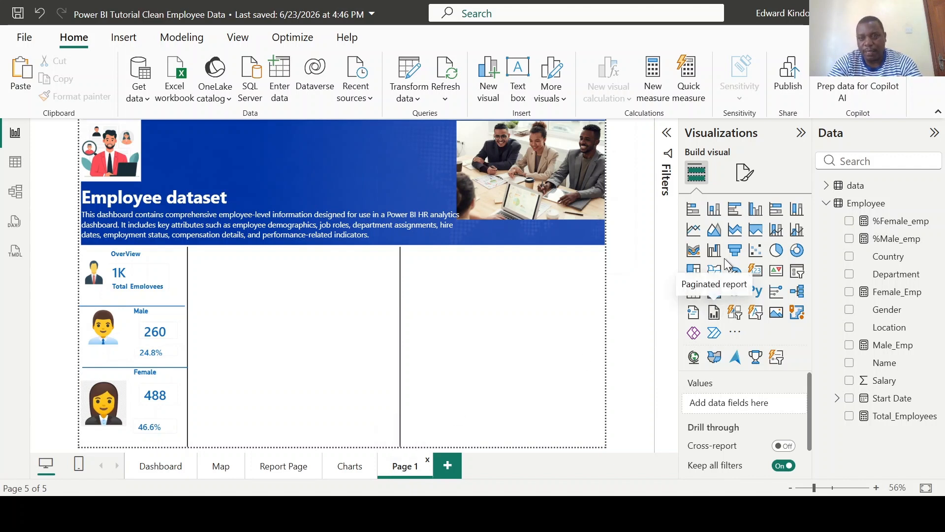
{"action": "left_click", "coordinate": [694, 231]}
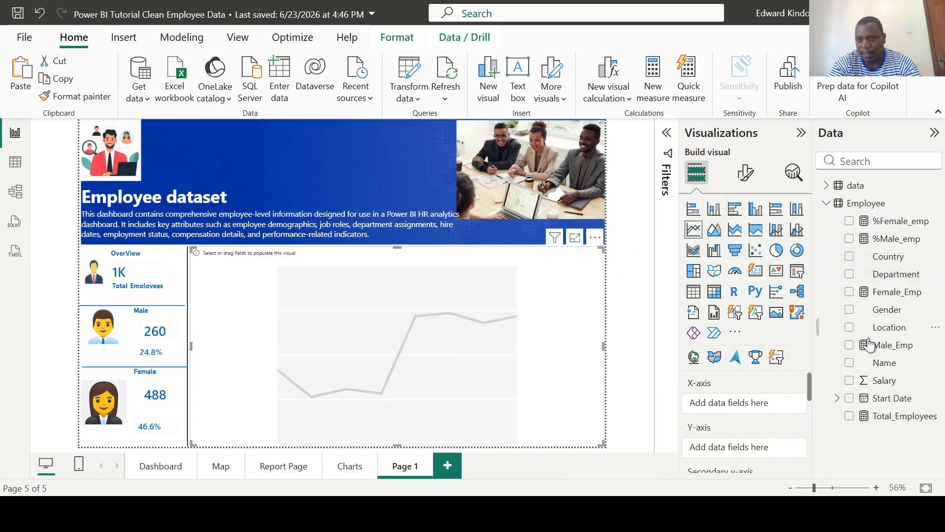
{"action": "left_click", "coordinate": [850, 382]}
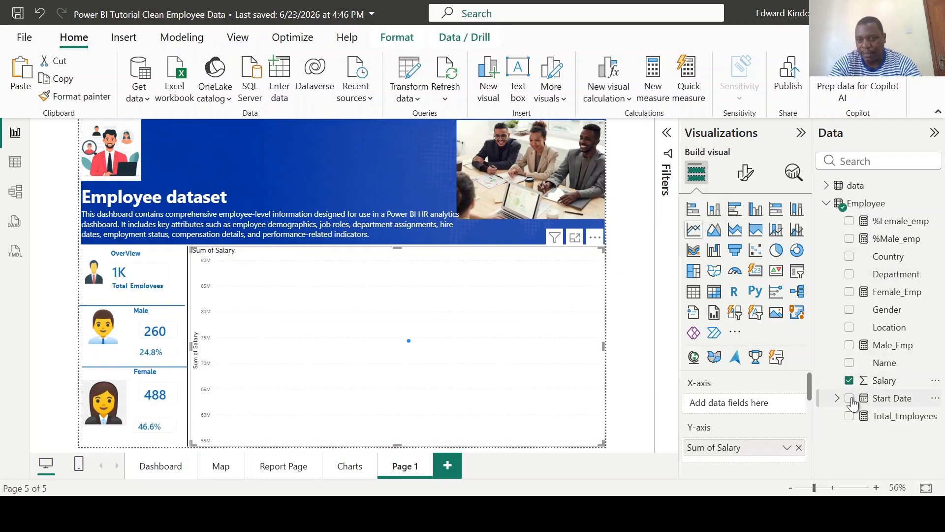
{"action": "left_click", "coordinate": [850, 399]}
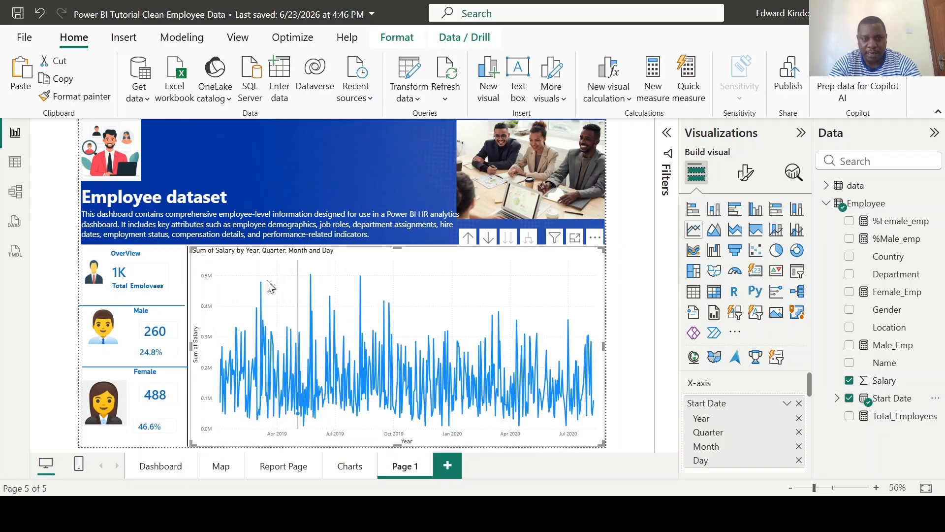
- Remove the Day and Quarter levels from the line chart's X-axis and fit the chart between the two vertical divider lines
{"action": "mouse_move", "coordinate": [408, 279]}
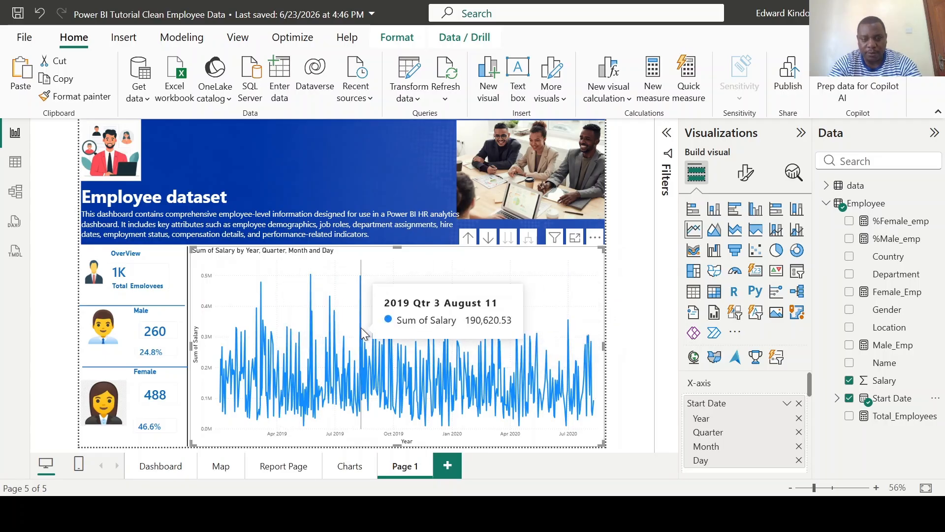
{"action": "left_click", "coordinate": [799, 460]}
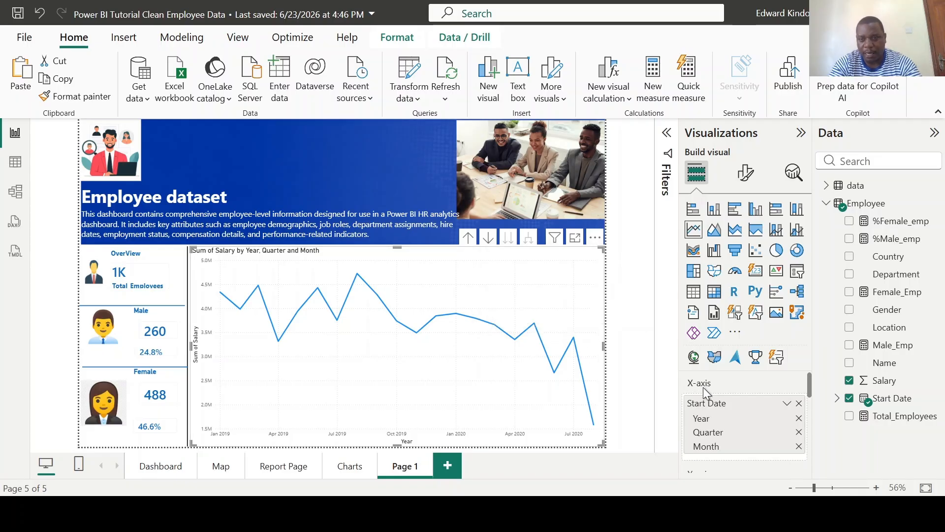
{"action": "left_click", "coordinate": [799, 432]}
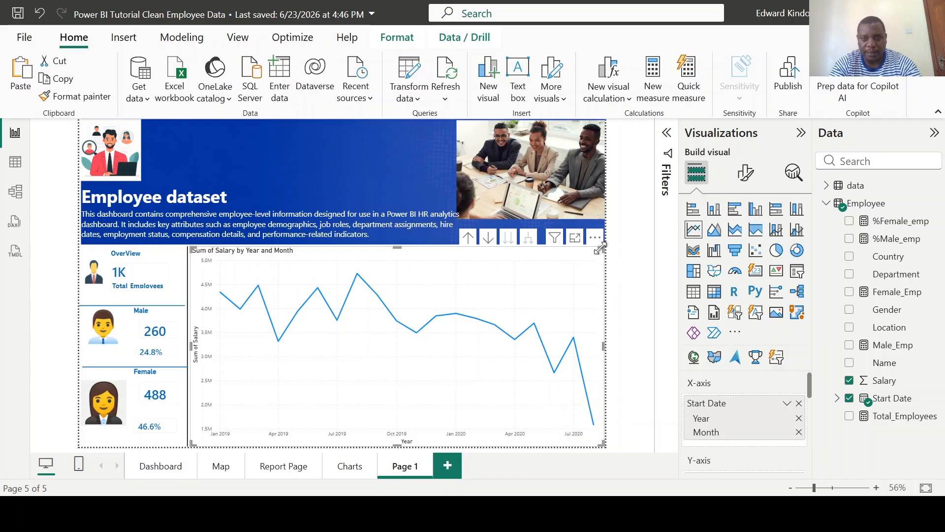
{"action": "left_click_drag", "start_coordinate": [599, 251], "coordinate": [391, 255]}
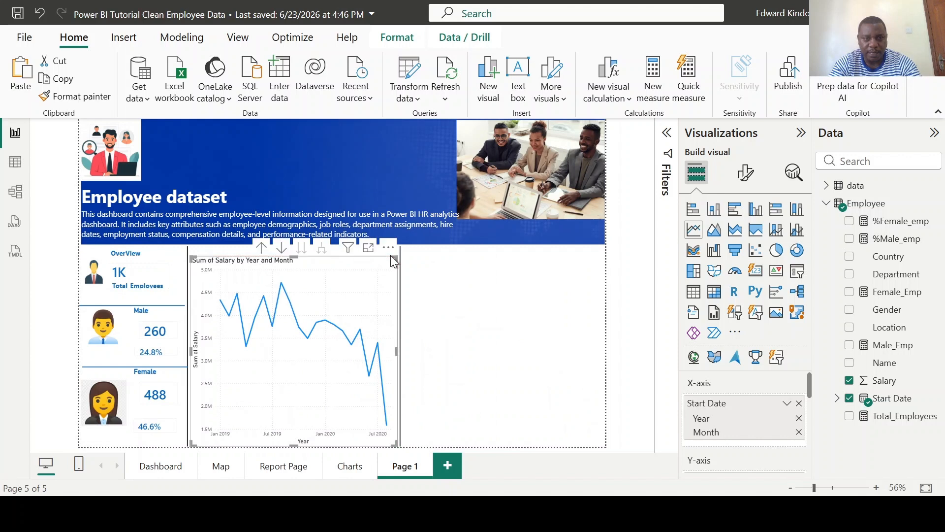
{"action": "left_click_drag", "start_coordinate": [294, 257], "coordinate": [291, 249]}
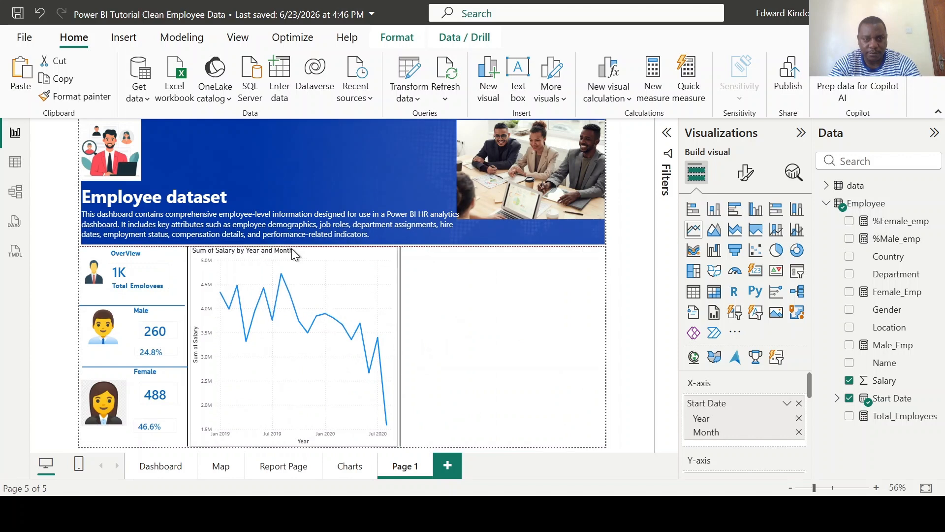
- Turn on the trend line for the Salary by Year and Month chart
{"action": "left_click", "coordinate": [794, 173]}
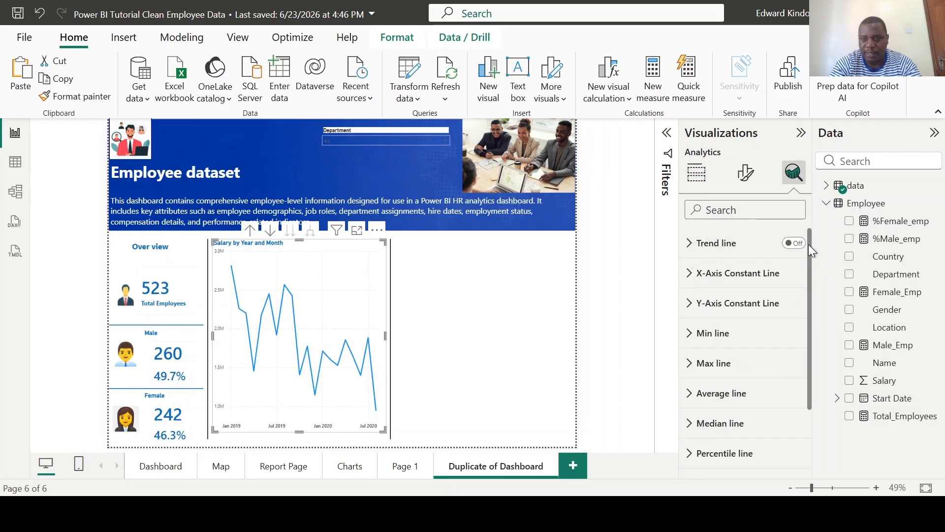
{"action": "left_click", "coordinate": [796, 243]}
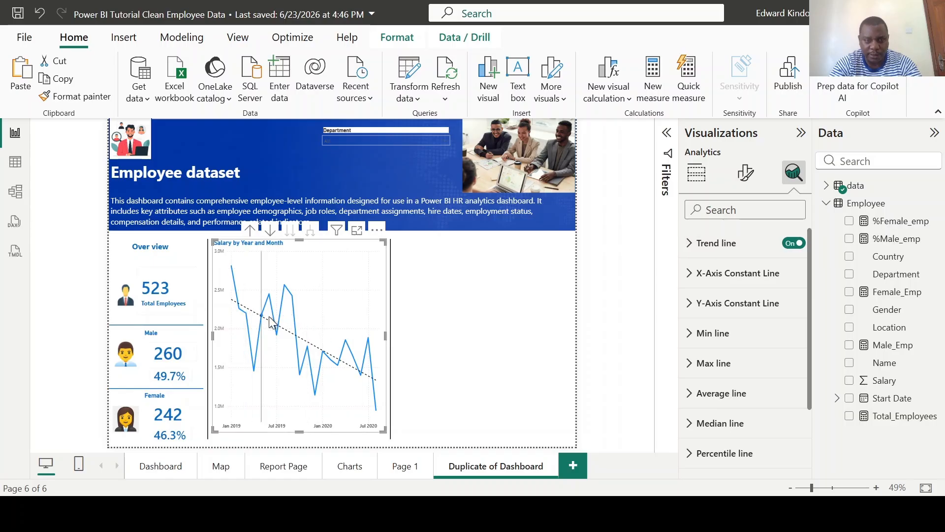
{"action": "mouse_move", "coordinate": [365, 376]}
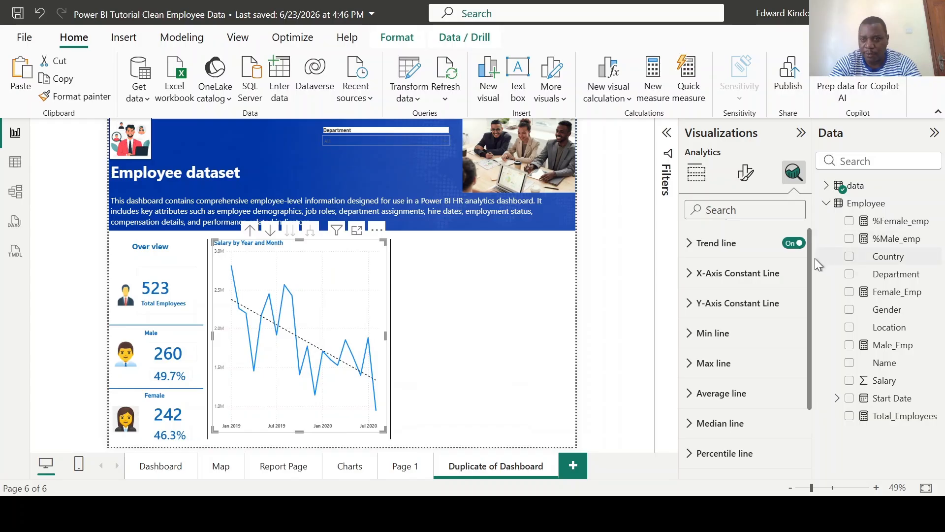
- Turn on the forecast for the Salary by Year and Month chart and inspect its predicted values and bounds
{"action": "left_click_drag", "start_coordinate": [810, 264], "coordinate": [811, 341]}
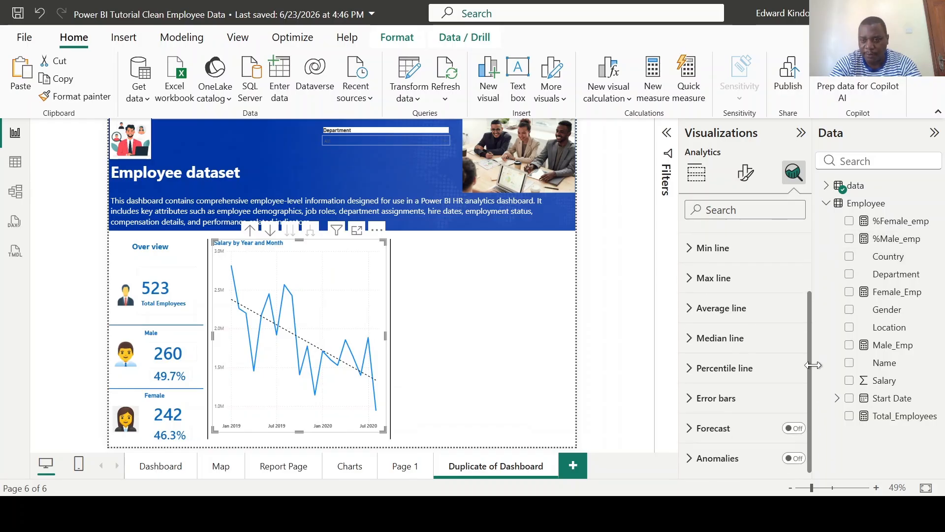
{"action": "left_click", "coordinate": [795, 431]}
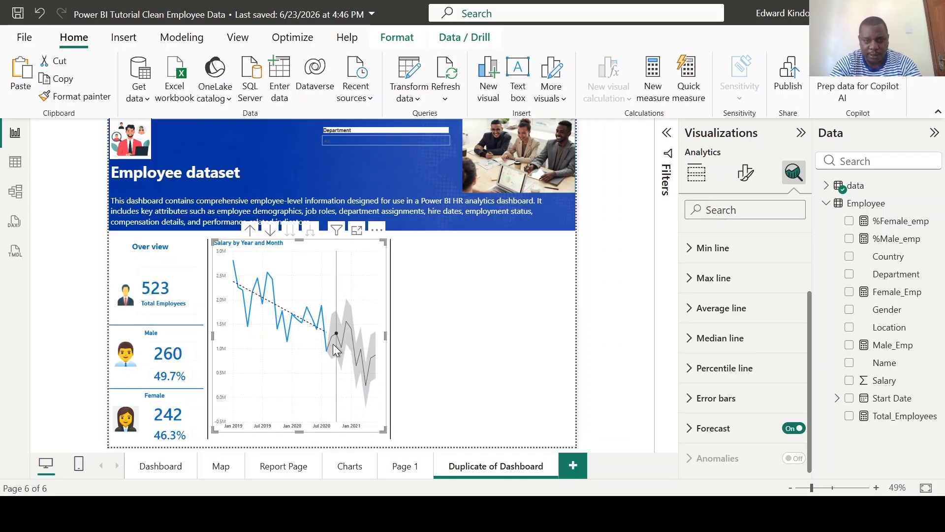
{"action": "mouse_move", "coordinate": [358, 430]}
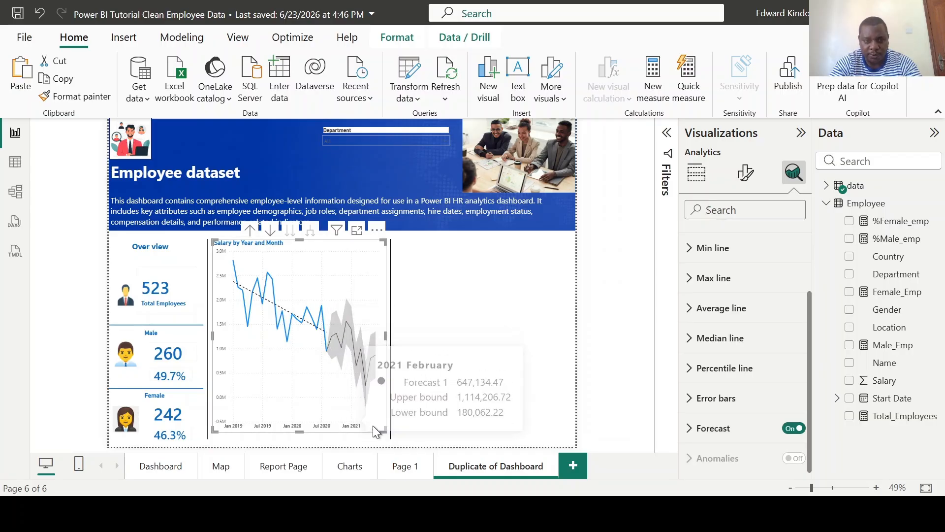
{"action": "mouse_move", "coordinate": [381, 348]}
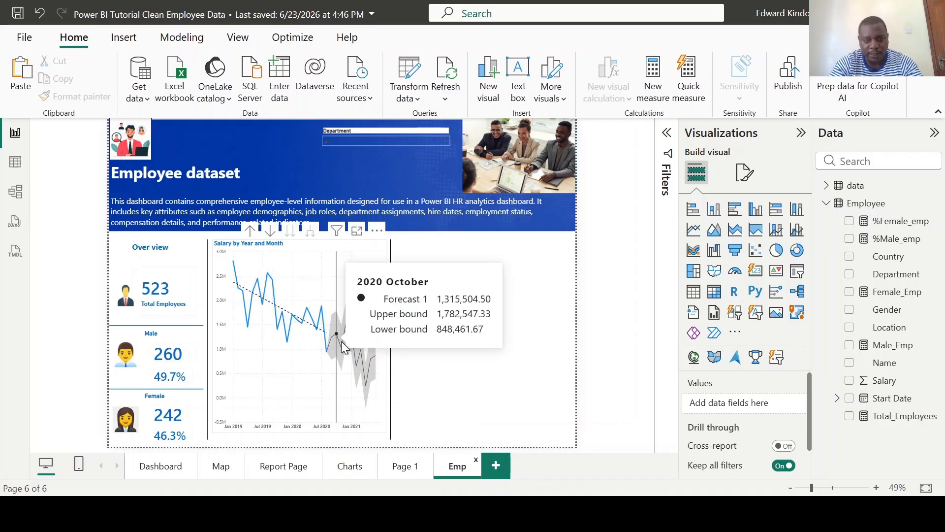
{"action": "mouse_move", "coordinate": [338, 356]}
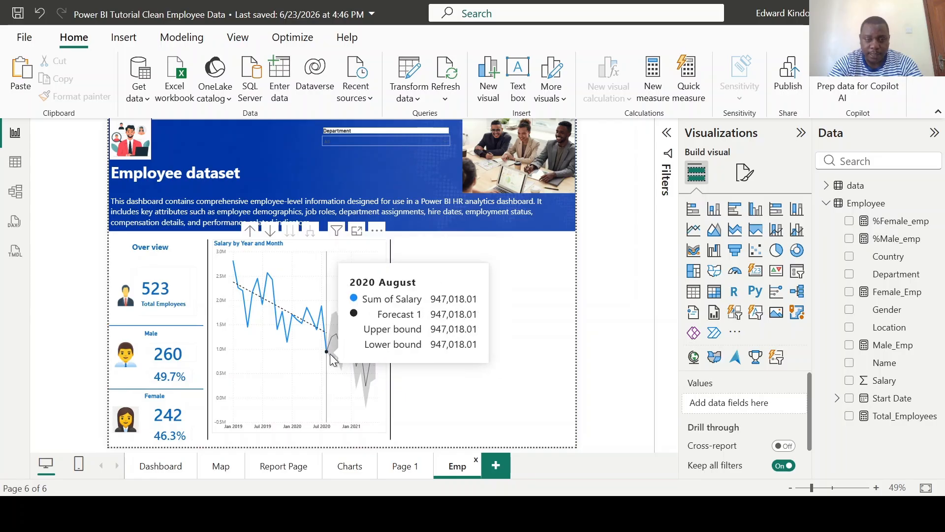
{"action": "mouse_move", "coordinate": [360, 368]}
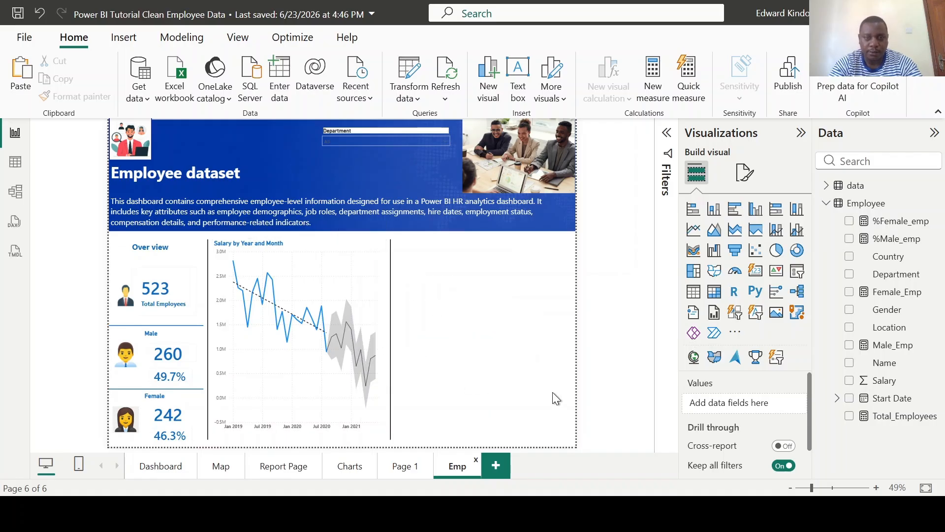
{"action": "left_click_drag", "start_coordinate": [458, 466], "coordinate": [460, 471]}
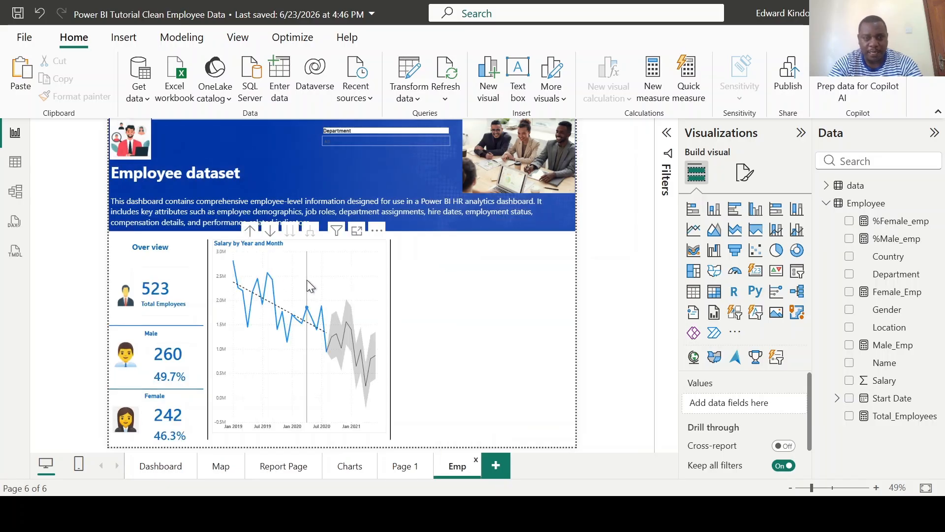
{"action": "mouse_move", "coordinate": [329, 291]}
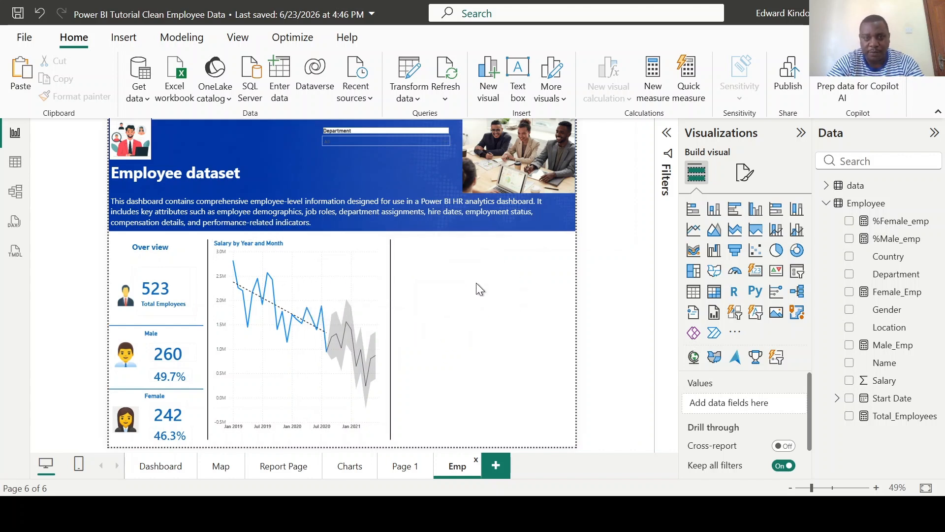
- Insert a 100% stacked column chart on the Emp page using Salary, Department and Gender
{"action": "left_click", "coordinate": [746, 171]}
{"action": "left_click", "coordinate": [696, 172]}
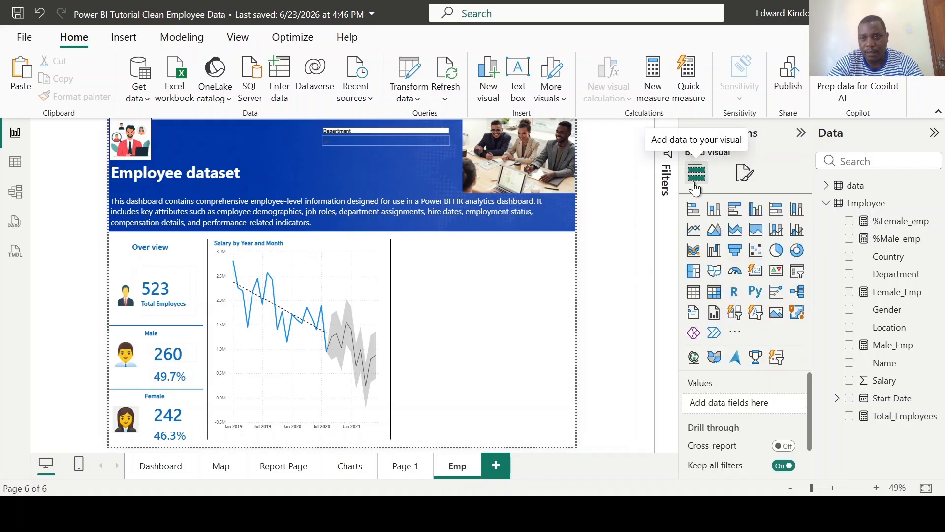
{"action": "left_click", "coordinate": [798, 209]}
{"action": "left_click", "coordinate": [850, 380]}
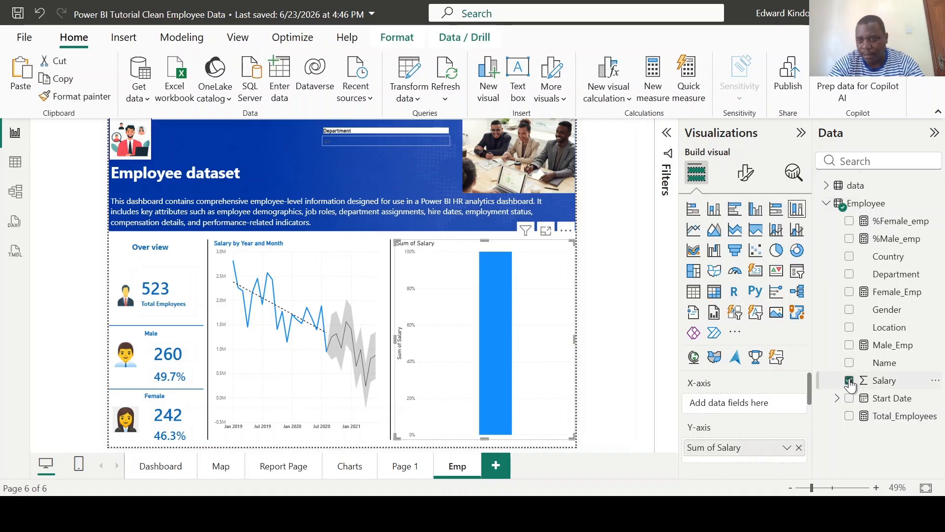
{"action": "left_click", "coordinate": [850, 274]}
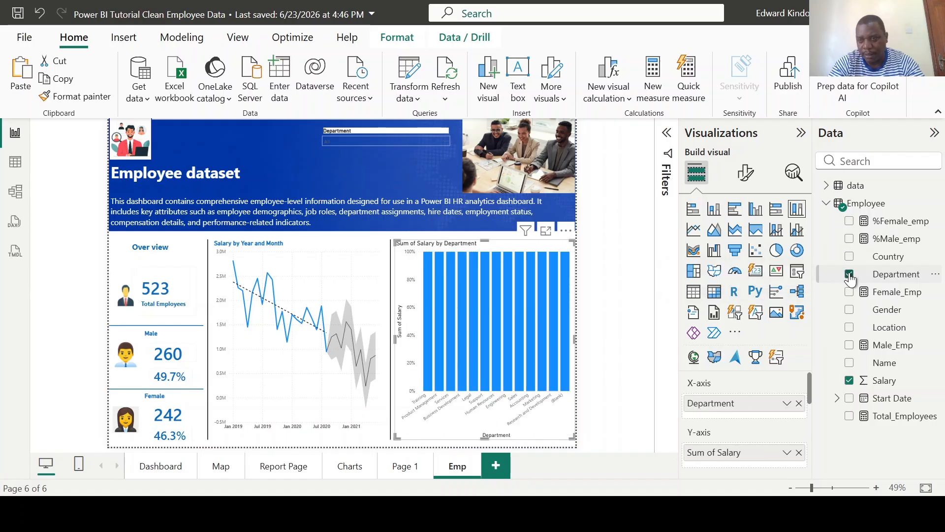
{"action": "left_click", "coordinate": [850, 309]}
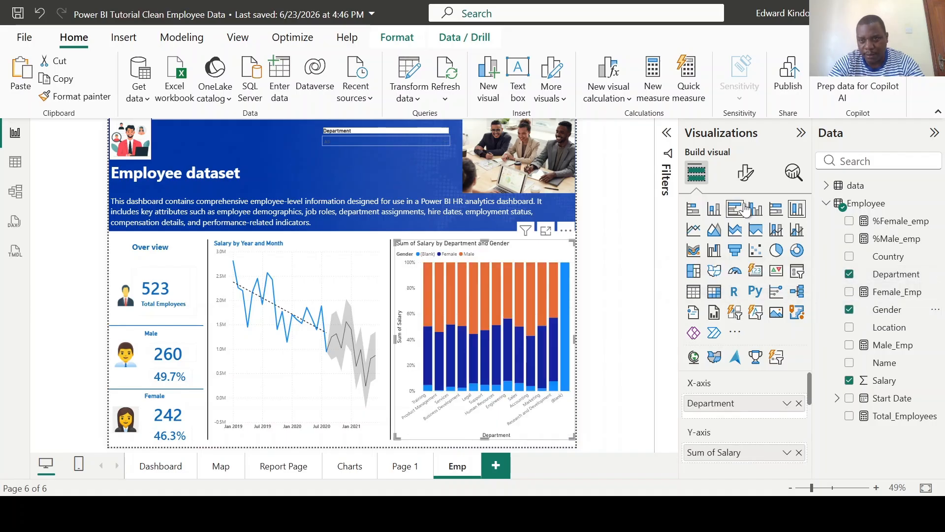
- Convert the department salary chart to a 100% stacked bar chart and turn on its data labels
{"action": "left_click", "coordinate": [776, 211]}
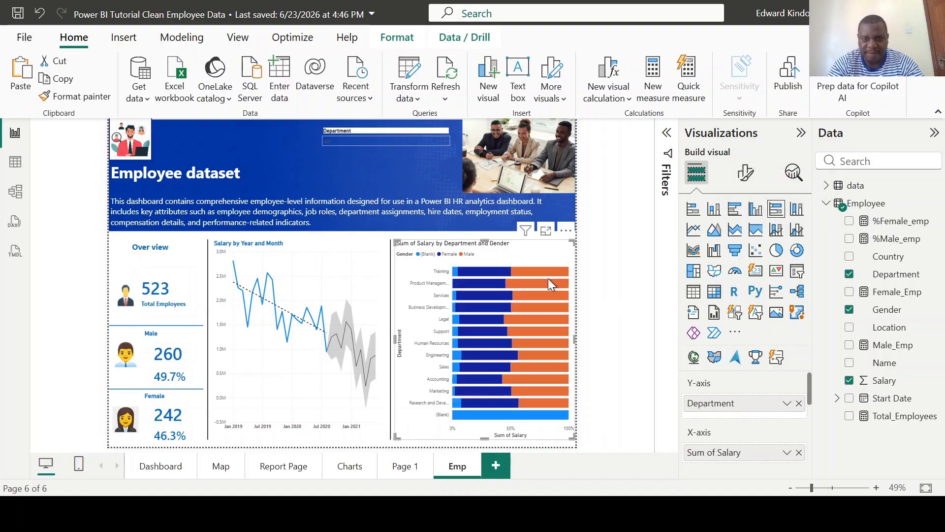
{"action": "mouse_move", "coordinate": [530, 286]}
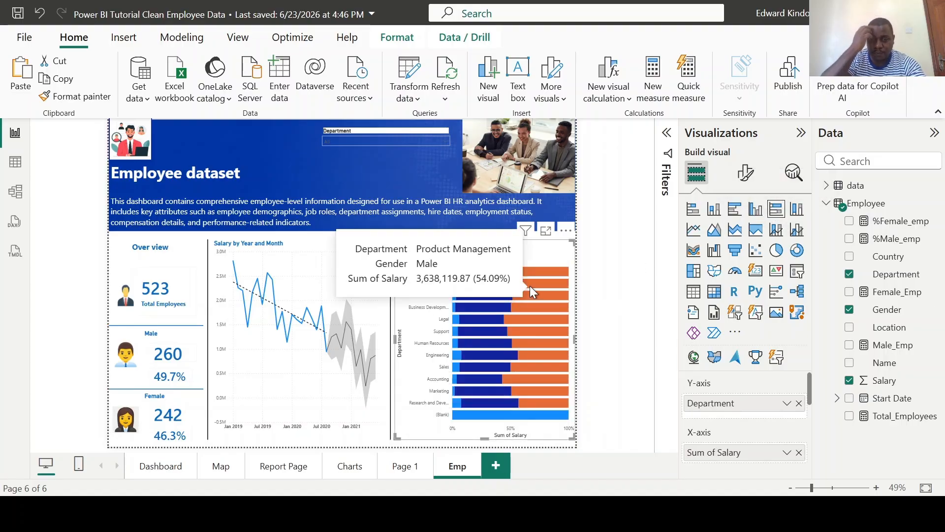
{"action": "left_click", "coordinate": [745, 177]}
{"action": "scroll", "coordinate": [744, 295], "scroll_direction": "down", "scroll_amount": 3}
{"action": "left_click", "coordinate": [794, 426]}
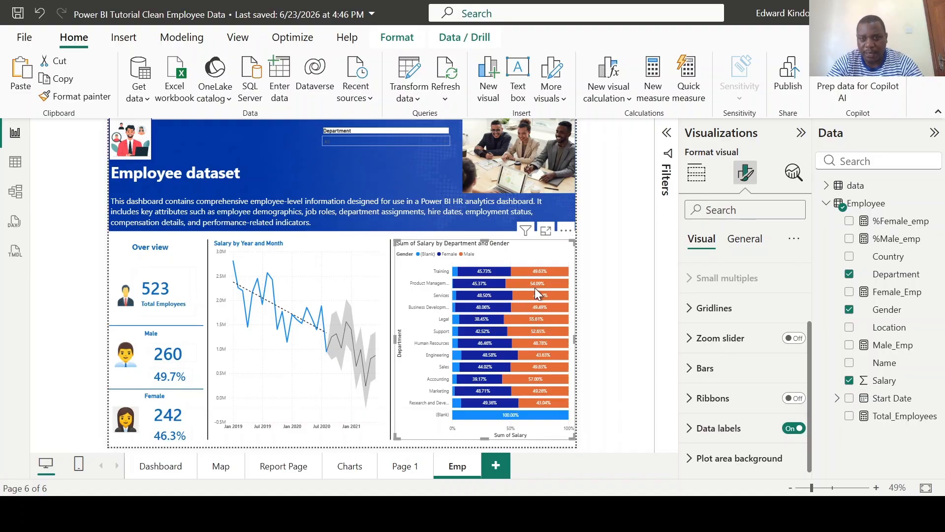
- Turn on the value in the department salary chart's data labels and set the label detail content to Custom
{"action": "left_click", "coordinate": [692, 426]}
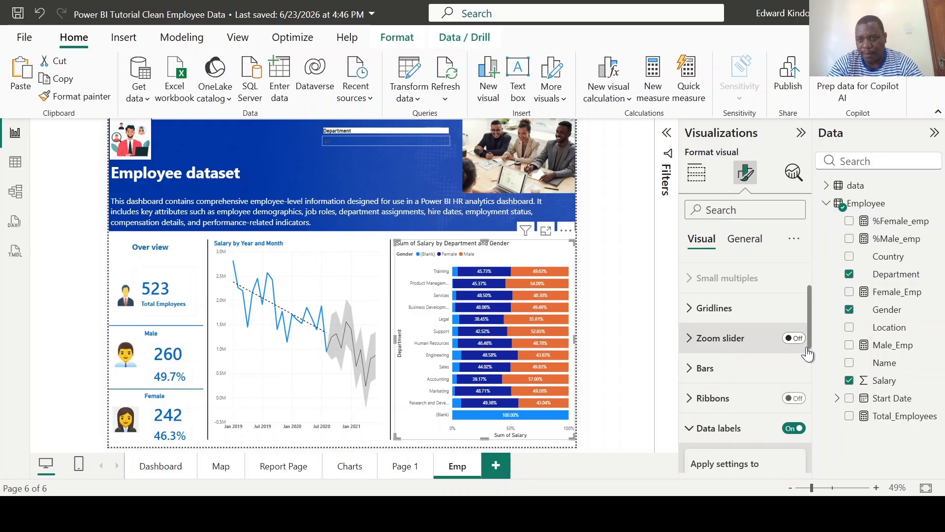
{"action": "scroll", "coordinate": [785, 389], "scroll_direction": "down", "scroll_amount": 5}
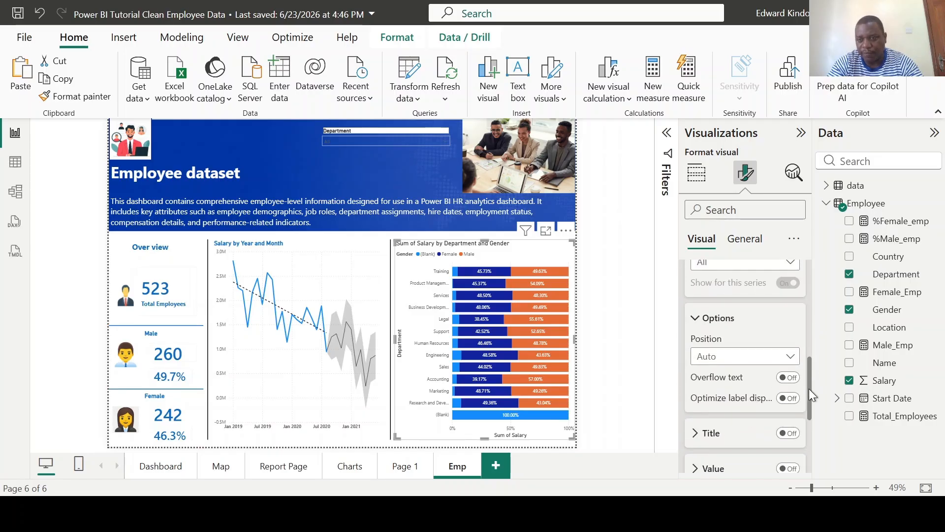
{"action": "scroll", "coordinate": [794, 450], "scroll_direction": "down", "scroll_amount": 3}
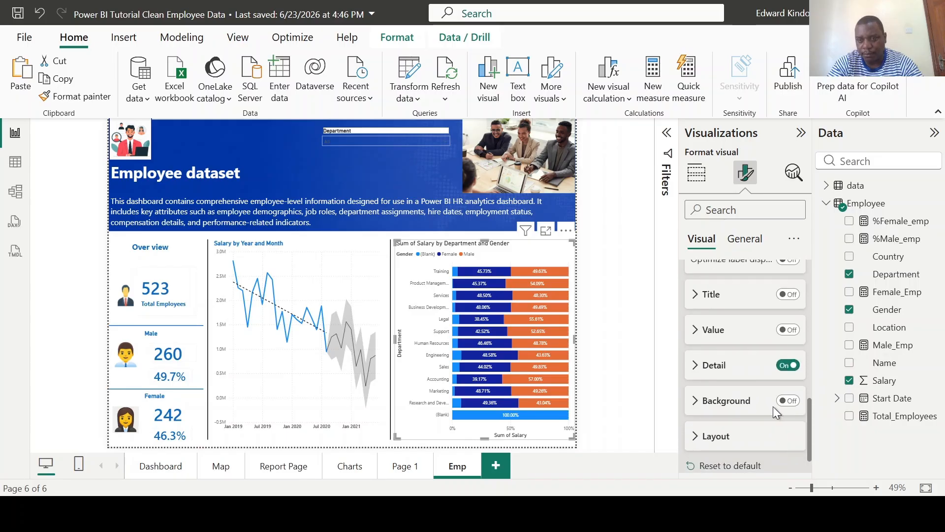
{"action": "left_click", "coordinate": [696, 330]}
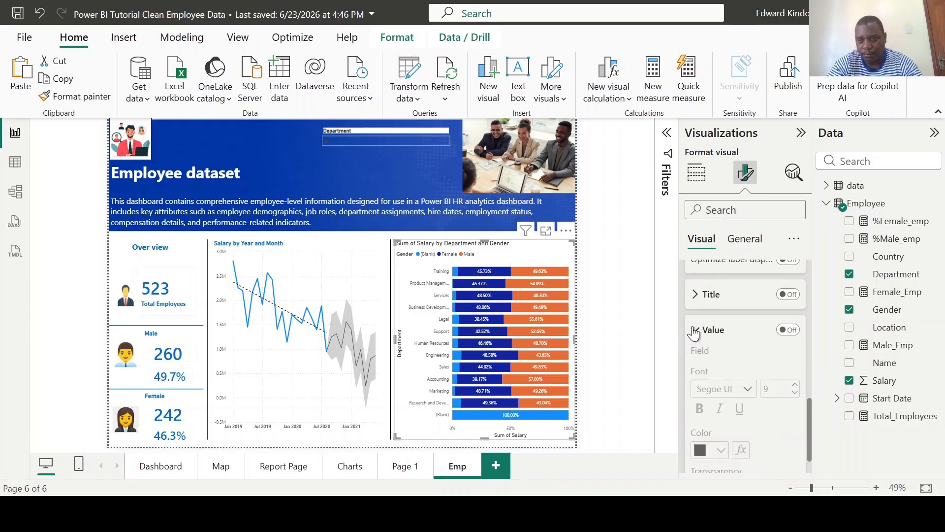
{"action": "left_click", "coordinate": [788, 330]}
{"action": "scroll", "coordinate": [702, 417], "scroll_direction": "down", "scroll_amount": 3}
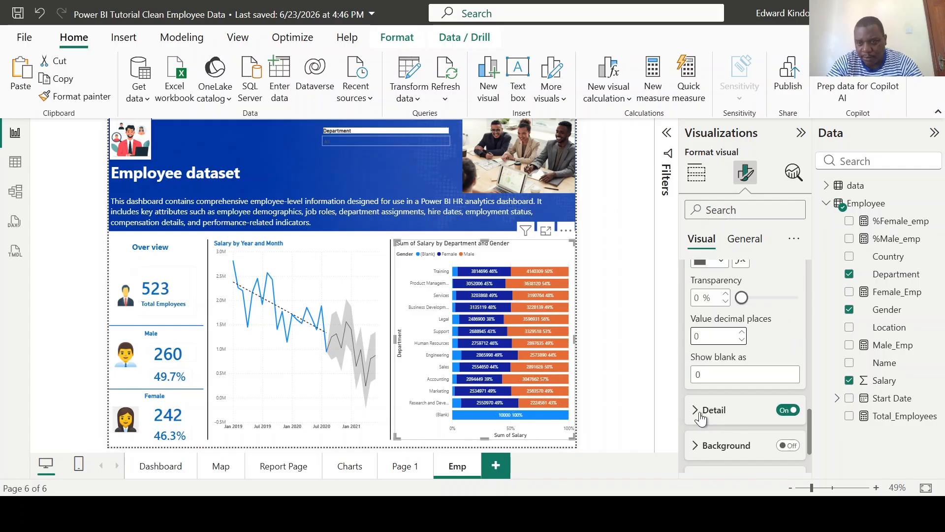
{"action": "left_click", "coordinate": [701, 416]}
{"action": "scroll", "coordinate": [788, 409], "scroll_direction": "down", "scroll_amount": 2}
{"action": "left_click", "coordinate": [778, 346]}
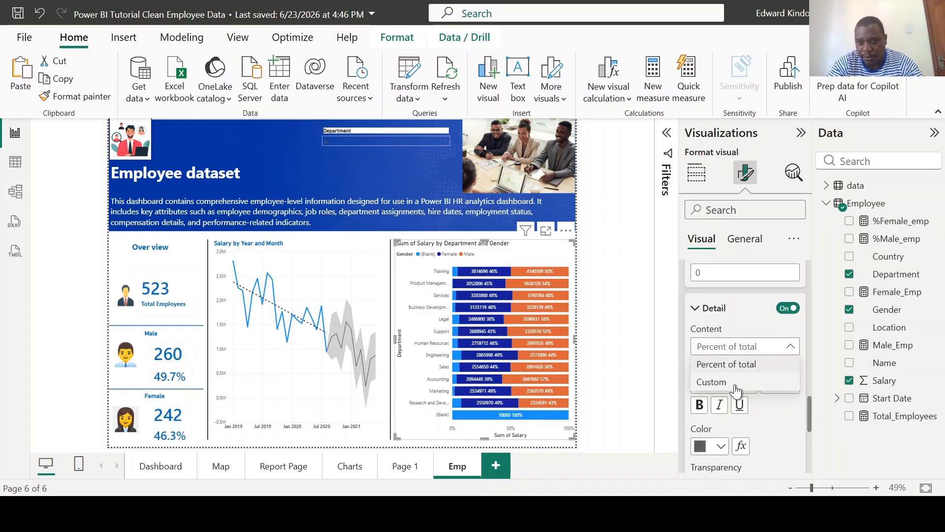
{"action": "left_click", "coordinate": [726, 383]}
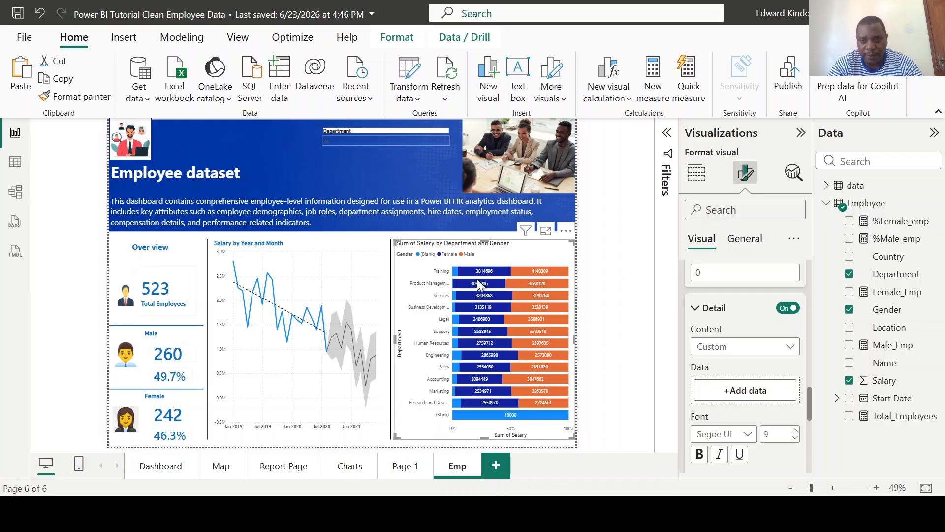
- Show the department chart's custom label detail as Sum of Salary in whole Millions
{"action": "scroll", "coordinate": [792, 419], "scroll_direction": "down", "scroll_amount": 3}
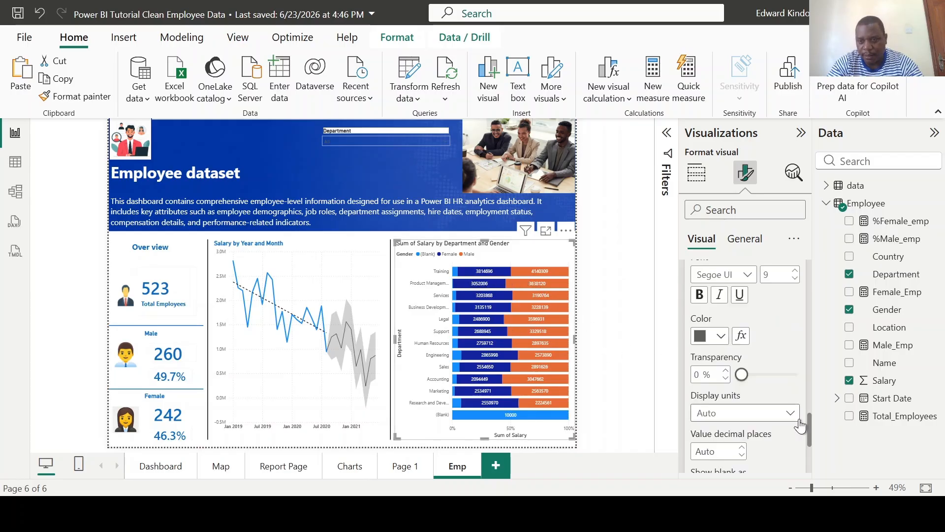
{"action": "left_click", "coordinate": [791, 414]}
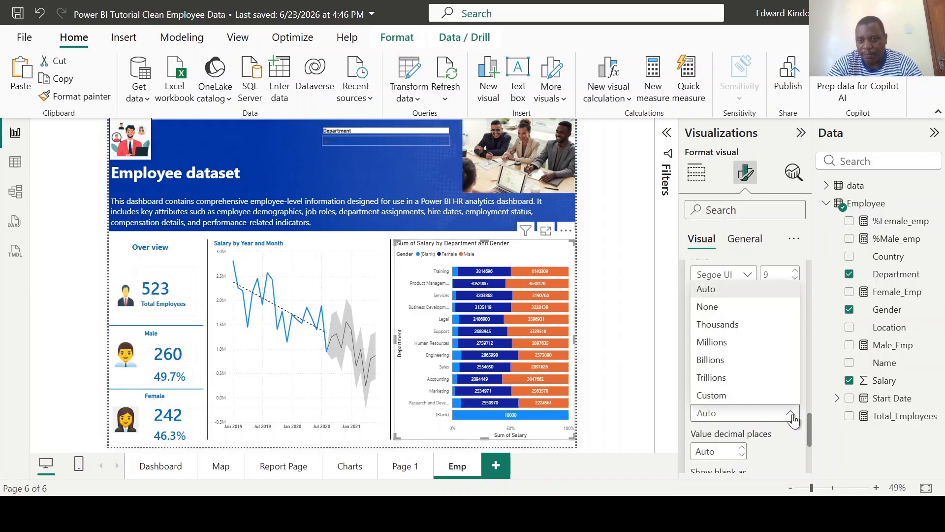
{"action": "left_click", "coordinate": [712, 343]}
{"action": "scroll", "coordinate": [801, 402], "scroll_direction": "up", "scroll_amount": 2}
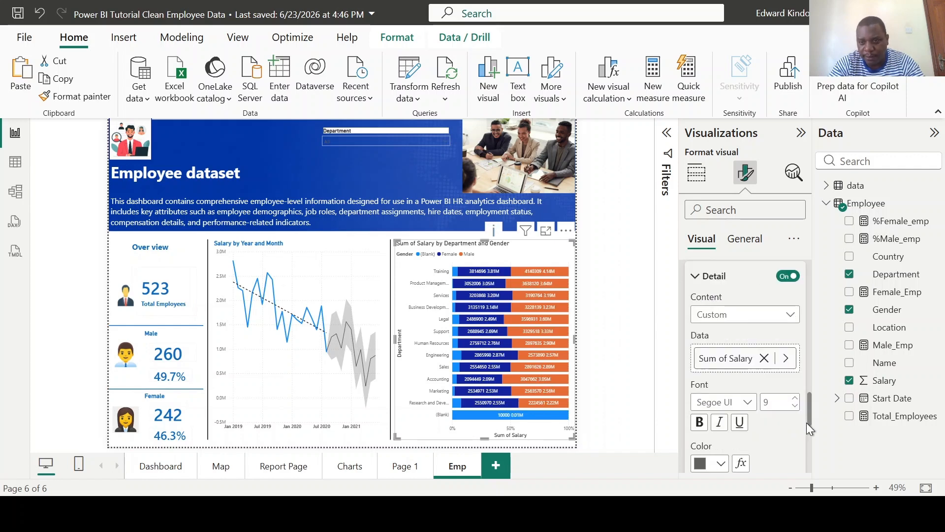
{"action": "mouse_move", "coordinate": [807, 414]}
{"action": "left_mouse_down"}
{"action": "mouse_move", "coordinate": [811, 374]}
{"action": "mouse_move", "coordinate": [803, 449]}
{"action": "mouse_move", "coordinate": [803, 422]}
{"action": "left_mouse_up"}
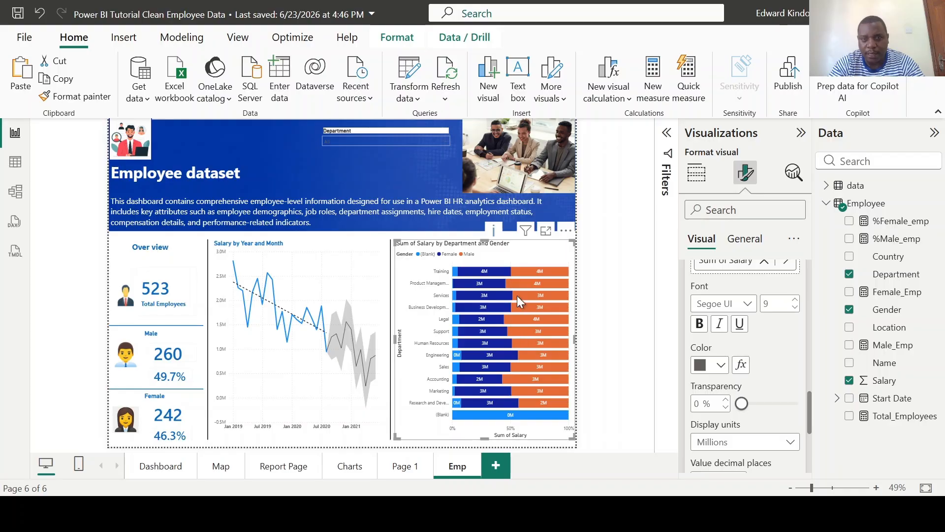
- Turn off the X-axis and Y-axis titles of the department salary chart
{"action": "left_click", "coordinate": [708, 184]}
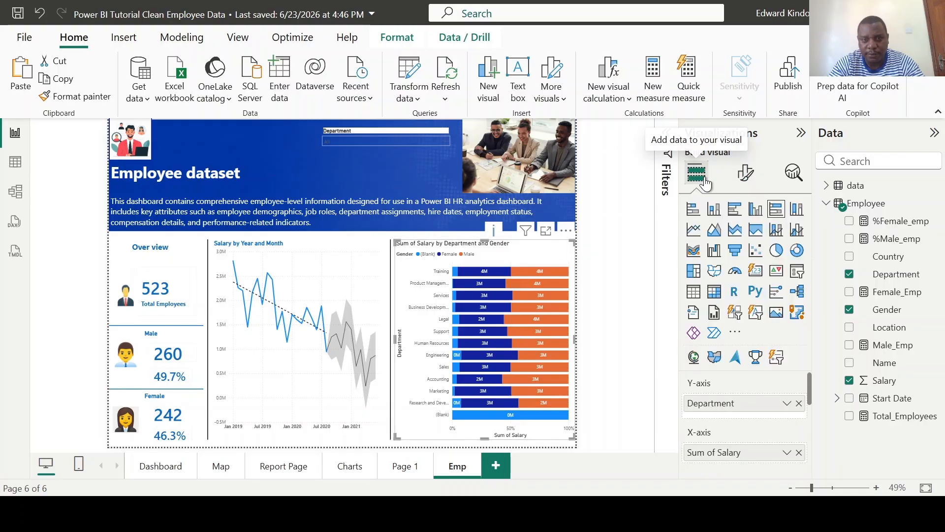
{"action": "left_click", "coordinate": [745, 172]}
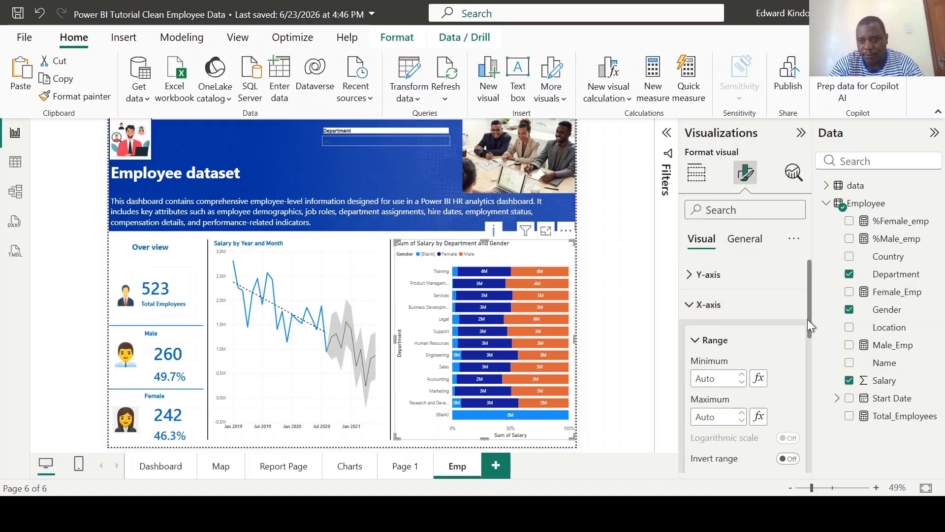
{"action": "left_click_drag", "start_coordinate": [807, 311], "coordinate": [804, 365]}
{"action": "left_click", "coordinate": [783, 408]}
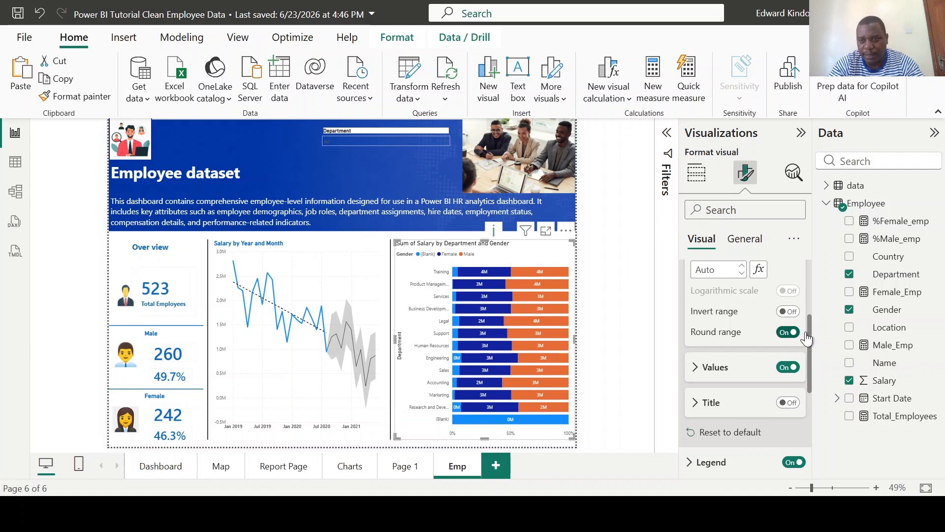
{"action": "scroll", "coordinate": [788, 320], "scroll_direction": "up", "scroll_amount": 3}
{"action": "left_click", "coordinate": [697, 300]}
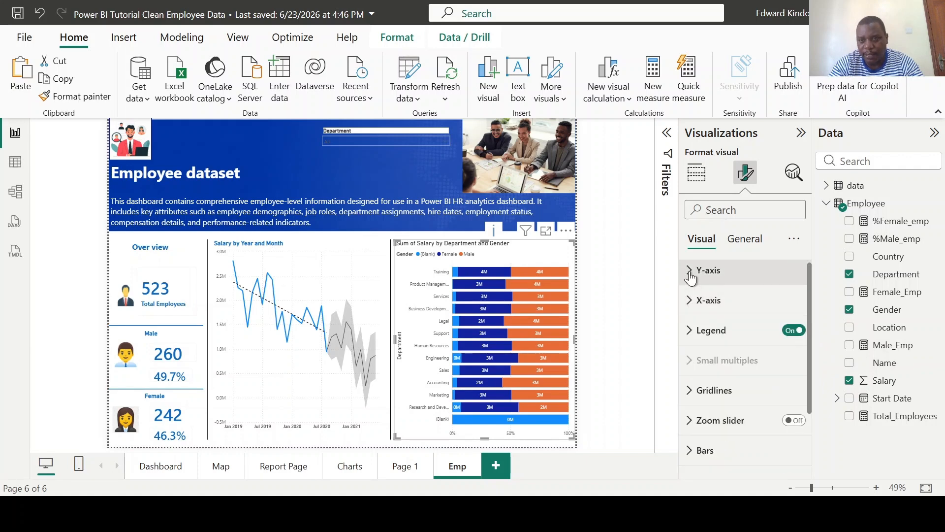
{"action": "left_click", "coordinate": [703, 270]}
{"action": "scroll", "coordinate": [798, 345], "scroll_direction": "down", "scroll_amount": 3}
{"action": "left_click", "coordinate": [784, 367]}
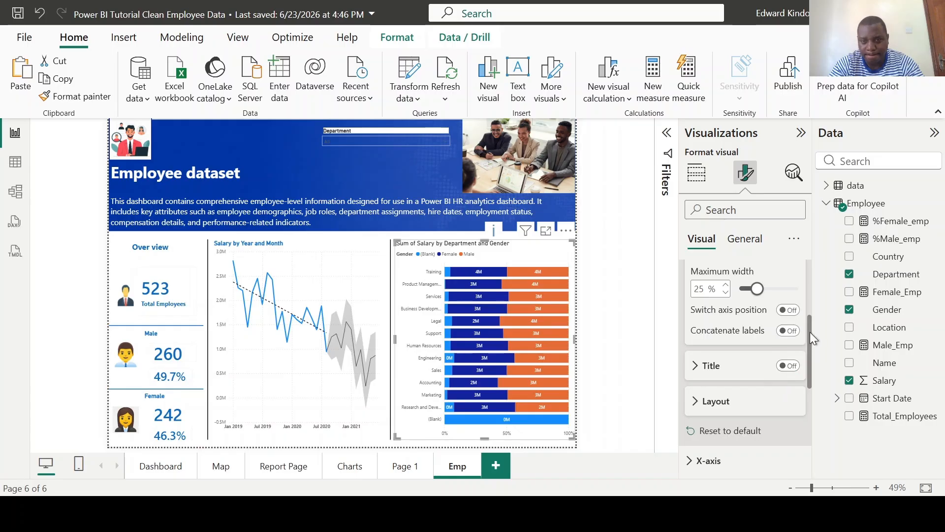
- Shorten the department chart's title to "Salary by Department and Gender" and make it bold
{"action": "left_click_drag", "start_coordinate": [811, 332], "coordinate": [808, 273]}
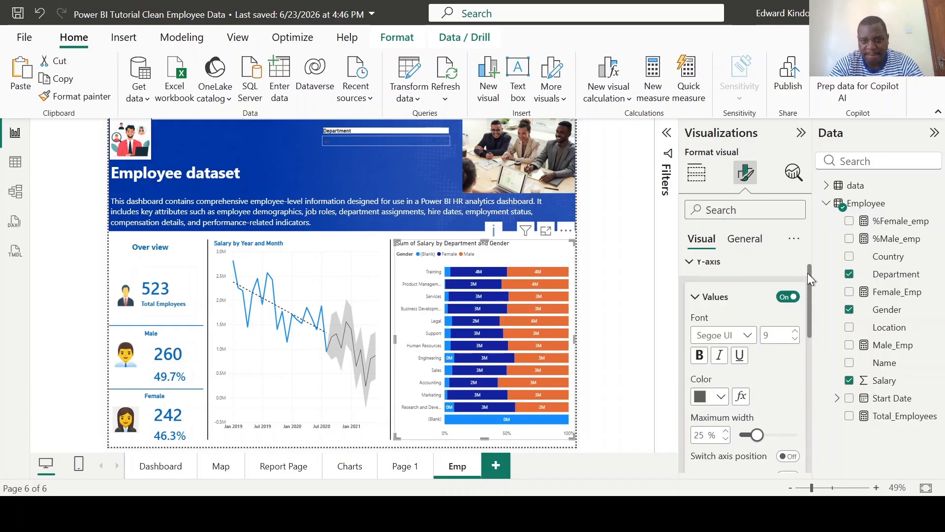
{"action": "left_click", "coordinate": [752, 245]}
{"action": "left_click", "coordinate": [694, 306]}
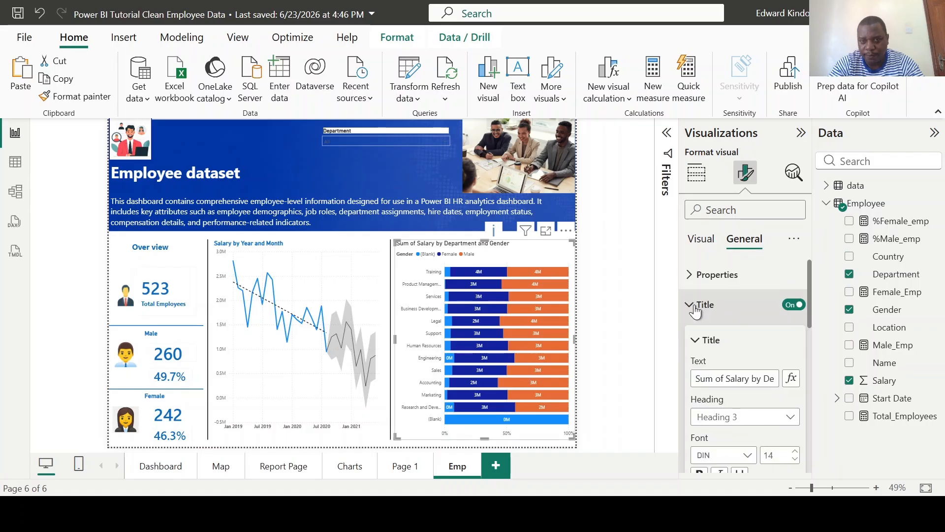
{"action": "left_click", "coordinate": [730, 382]}
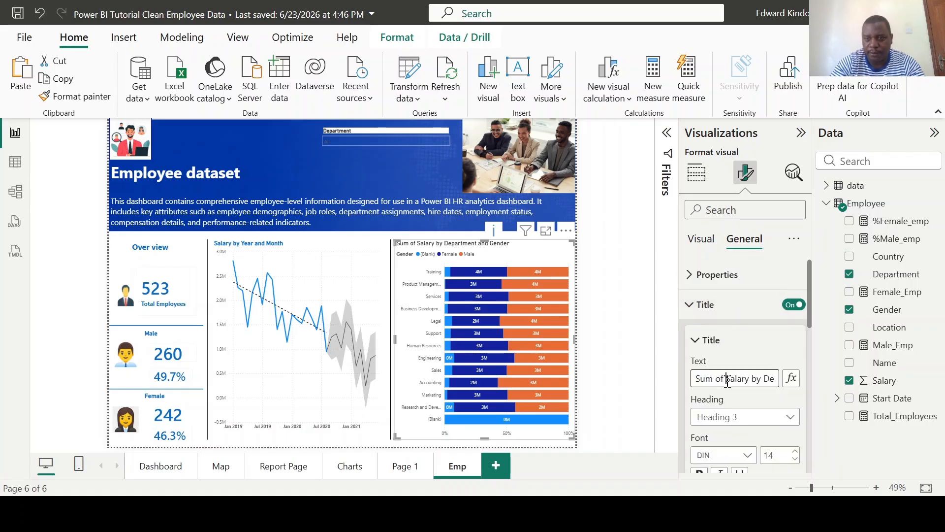
{"action": "key", "text": "BackSpace"}
{"action": "key", "text": "BackSpace"}
{"action": "key", "text": "BackSpace"}
{"action": "key", "text": "BackSpace"}
{"action": "key", "text": "BackSpace"}
{"action": "key", "text": "BackSpace"}
{"action": "key", "text": "BackSpace"}
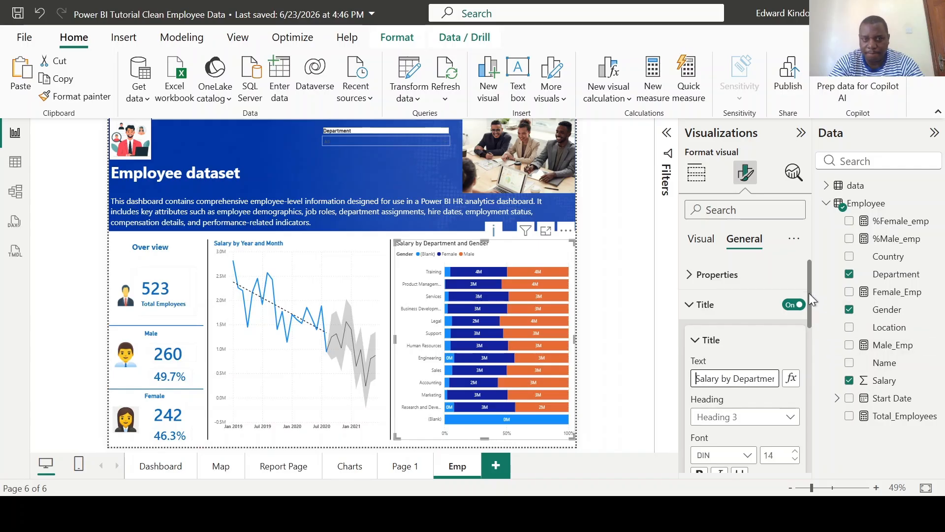
{"action": "left_click_drag", "start_coordinate": [809, 293], "coordinate": [805, 315]}
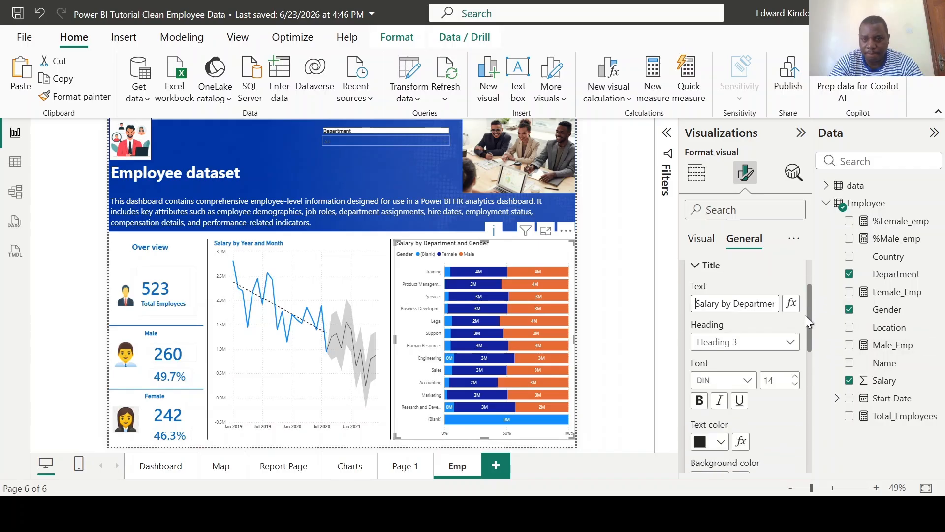
{"action": "left_click", "coordinate": [699, 398]}
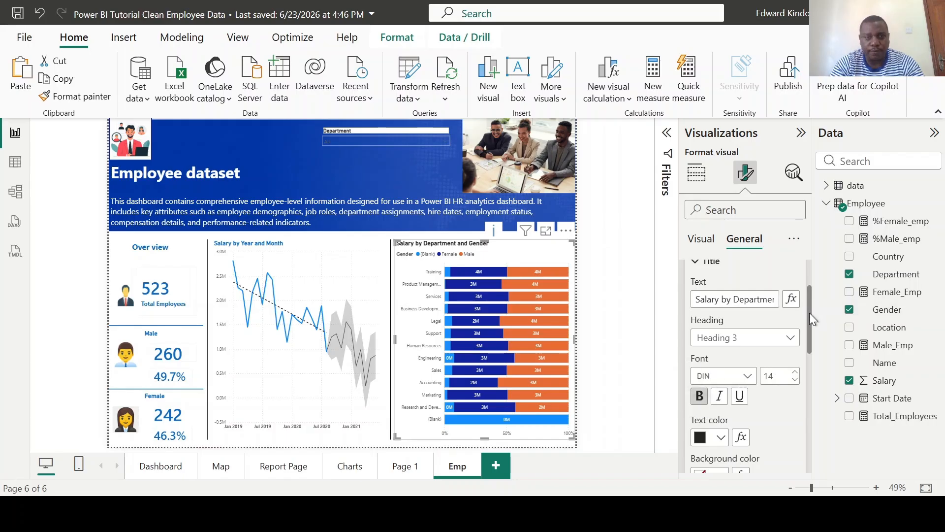
- Duplicate the Emp page and remove the Over view heading and the Total Employees card from the copy
{"action": "right_click", "coordinate": [457, 469]}
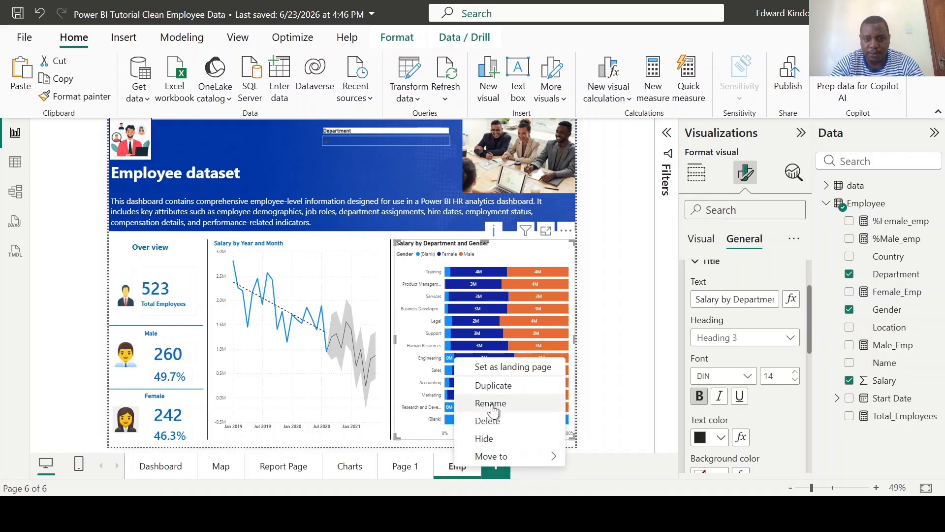
{"action": "left_click", "coordinate": [500, 385]}
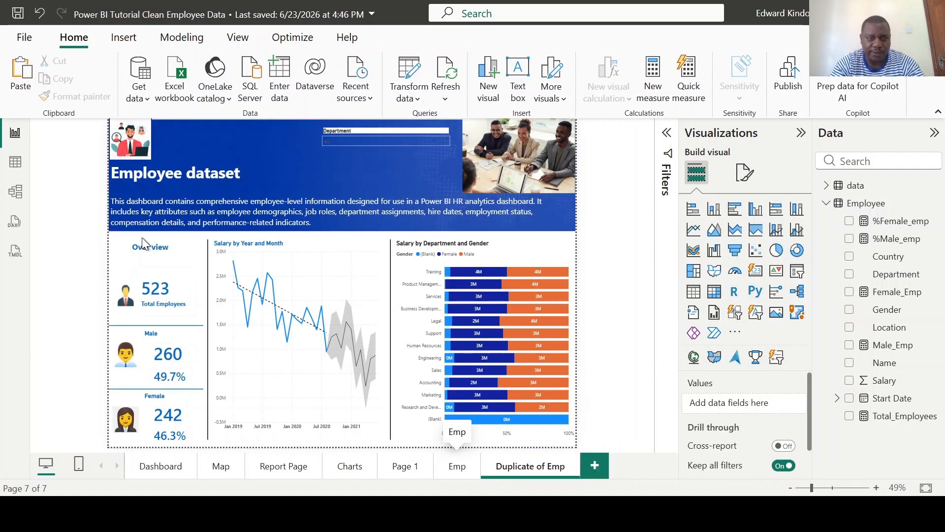
{"action": "left_click", "coordinate": [178, 236]}
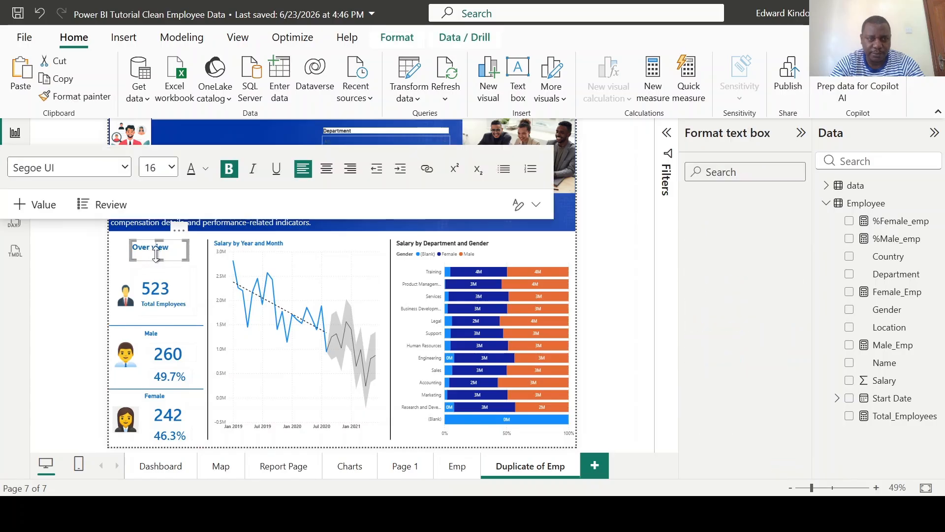
{"action": "left_click", "coordinate": [180, 230]}
{"action": "left_click", "coordinate": [206, 245]}
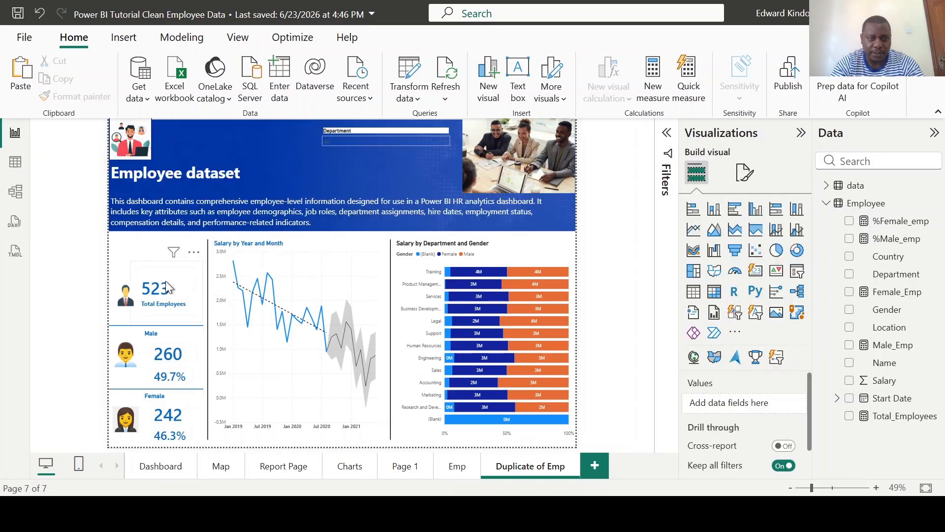
{"action": "left_click", "coordinate": [167, 287]}
{"action": "left_click", "coordinate": [194, 252]}
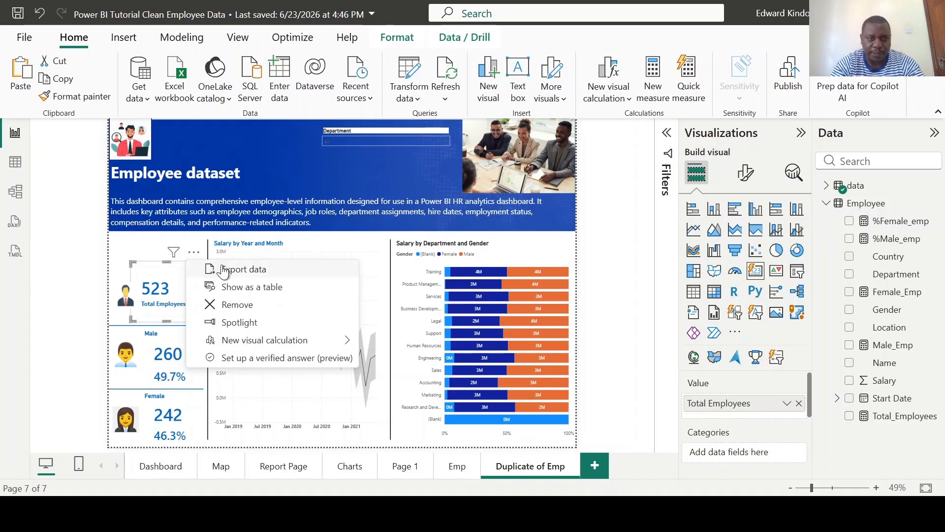
{"action": "left_click", "coordinate": [218, 304]}
- Remove the Male section from the duplicated page, including its divider, picture, heading, count and percentage cards
{"action": "left_click", "coordinate": [176, 318]}
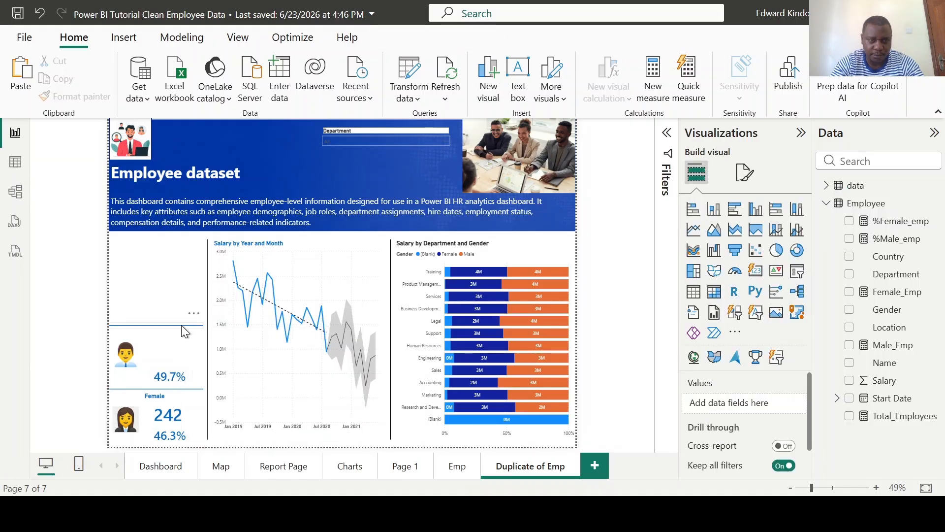
{"action": "left_click", "coordinate": [183, 326]}
{"action": "left_click", "coordinate": [125, 354]}
{"action": "left_click", "coordinate": [142, 333]}
{"action": "left_click", "coordinate": [163, 349]}
{"action": "left_click", "coordinate": [189, 354]}
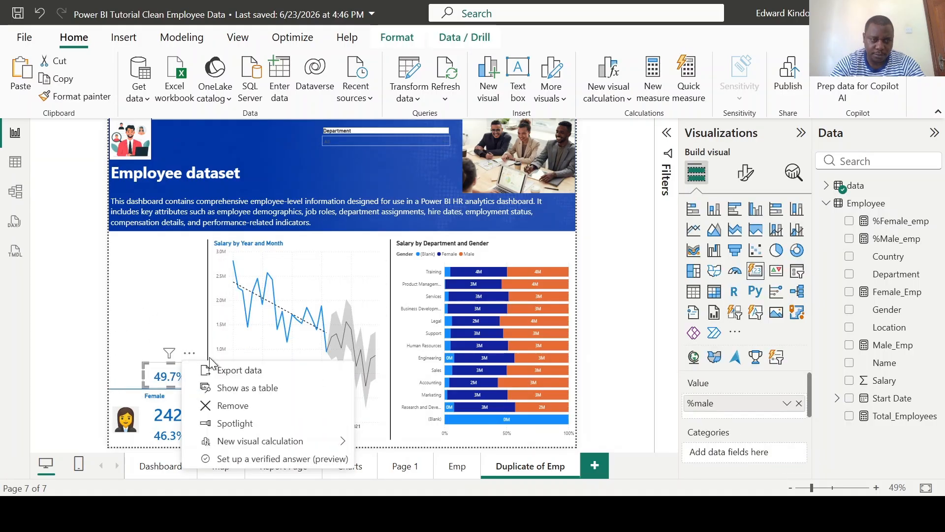
{"action": "left_click", "coordinate": [233, 405]}
- Remove the Female section from the duplicated page, including its divider, picture, heading, count and percentage cards
{"action": "left_click", "coordinate": [190, 394]}
{"action": "left_click", "coordinate": [232, 328]}
{"action": "left_click", "coordinate": [226, 394]}
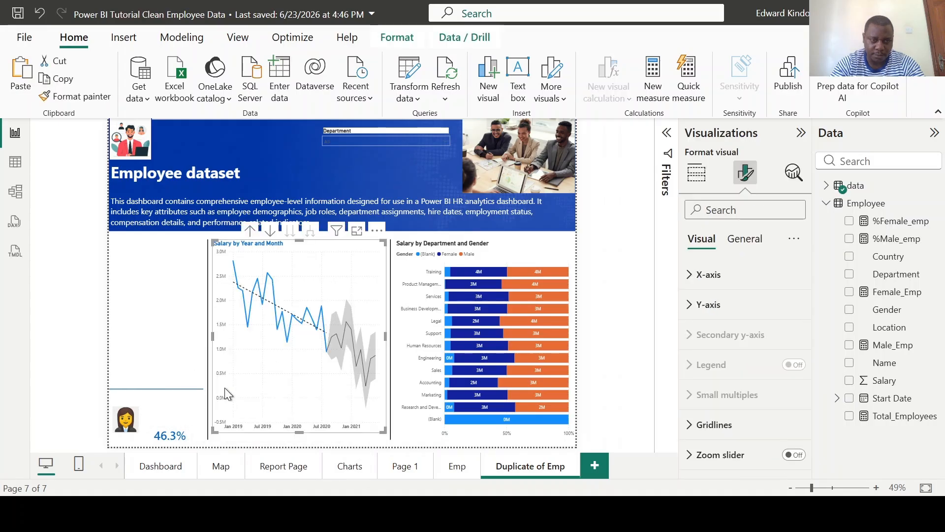
{"action": "left_click", "coordinate": [195, 389]}
{"action": "left_click", "coordinate": [164, 412]}
{"action": "left_click", "coordinate": [232, 359]}
{"action": "left_click", "coordinate": [129, 416]}
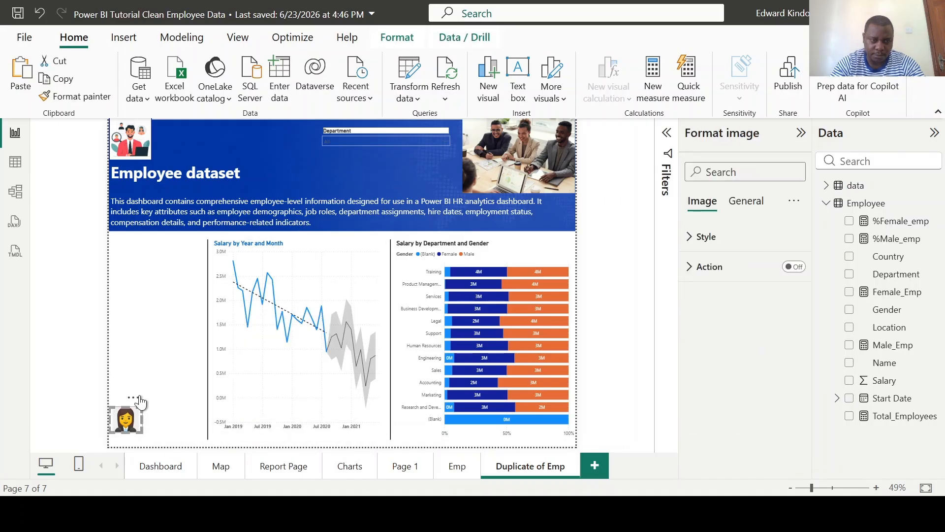
{"action": "left_click", "coordinate": [133, 397]}
{"action": "left_click", "coordinate": [154, 413]}
- Remove both salary charts and the two vertical divider lines from the duplicated page
{"action": "left_click", "coordinate": [377, 241]}
{"action": "left_click", "coordinate": [391, 280]}
{"action": "left_click", "coordinate": [208, 331]}
{"action": "key", "text": "Delete"}
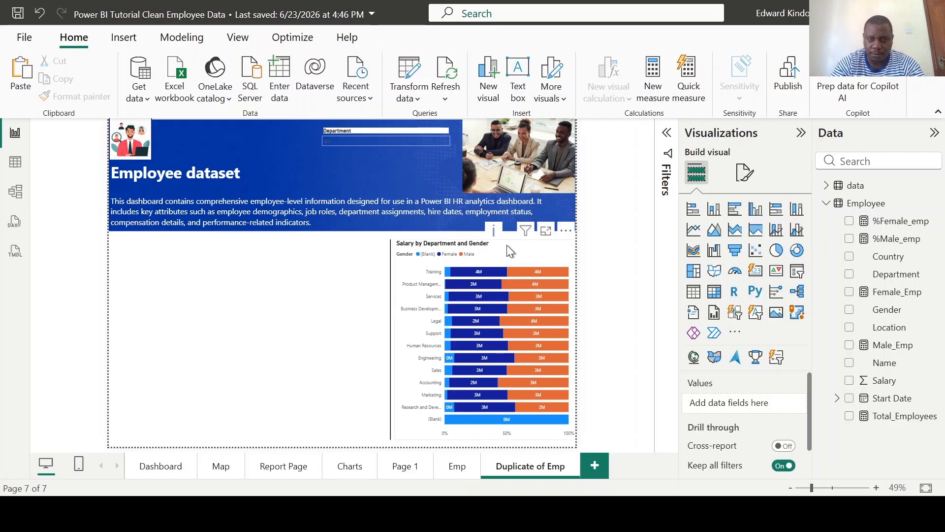
{"action": "left_click", "coordinate": [566, 229]}
{"action": "left_click", "coordinate": [613, 281]}
{"action": "left_click", "coordinate": [389, 227]}
{"action": "key", "text": "Delete"}
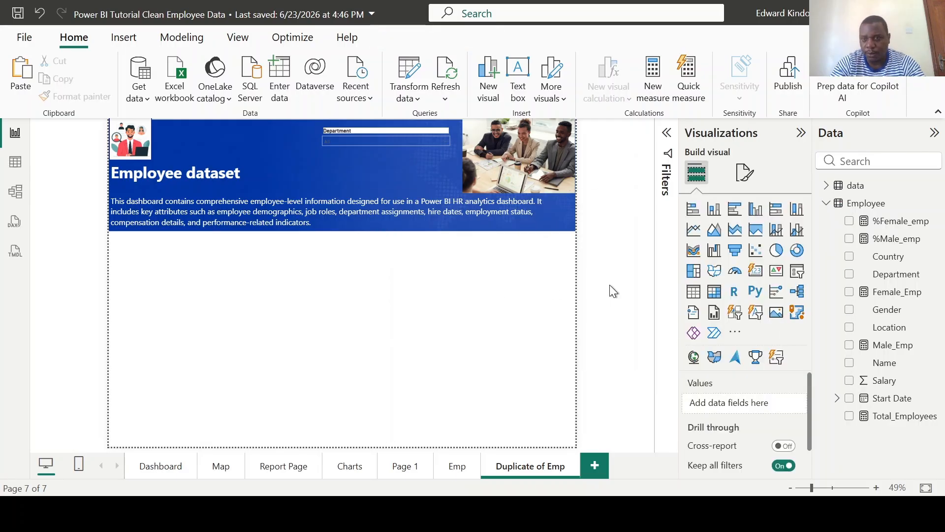
- Add a filled map of Salary by Country below the banner and upgrade it to the Azure map visual
{"action": "left_click", "coordinate": [714, 358]}
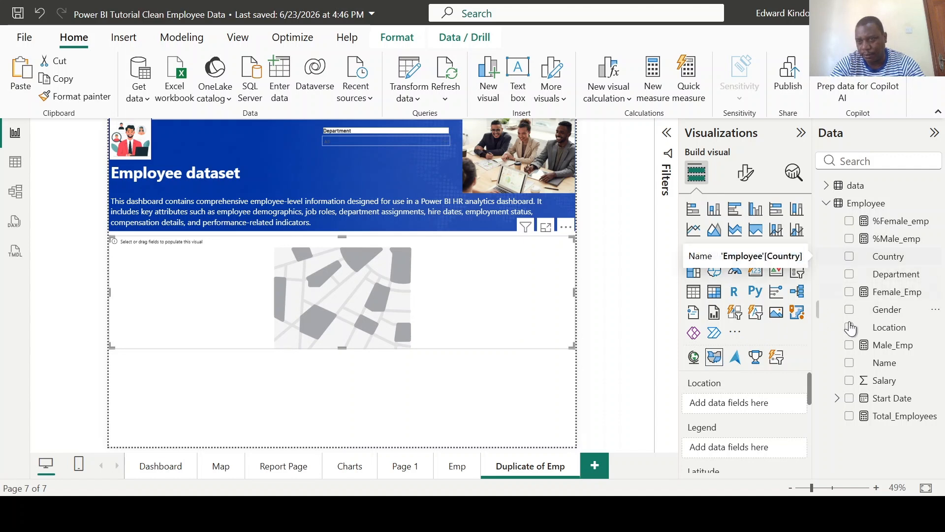
{"action": "left_click", "coordinate": [850, 380]}
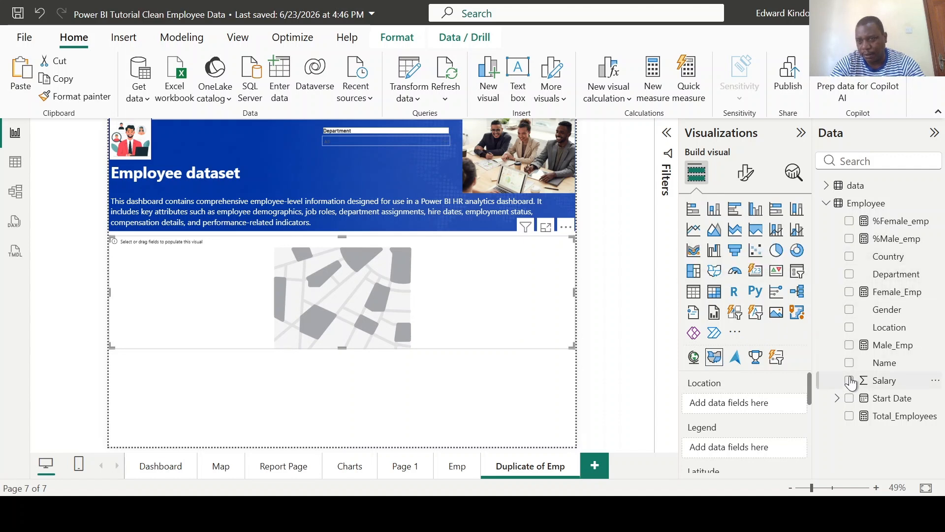
{"action": "left_click", "coordinate": [849, 256]}
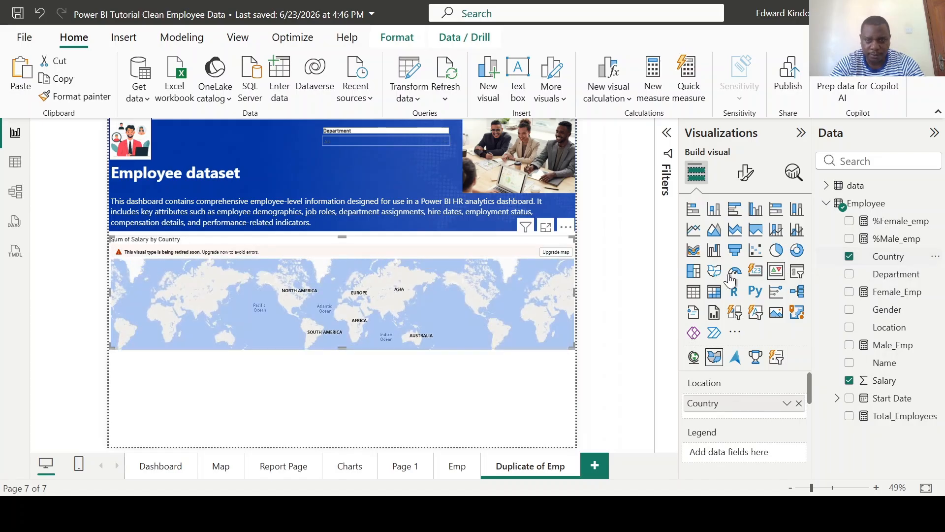
{"action": "left_click", "coordinate": [558, 252]}
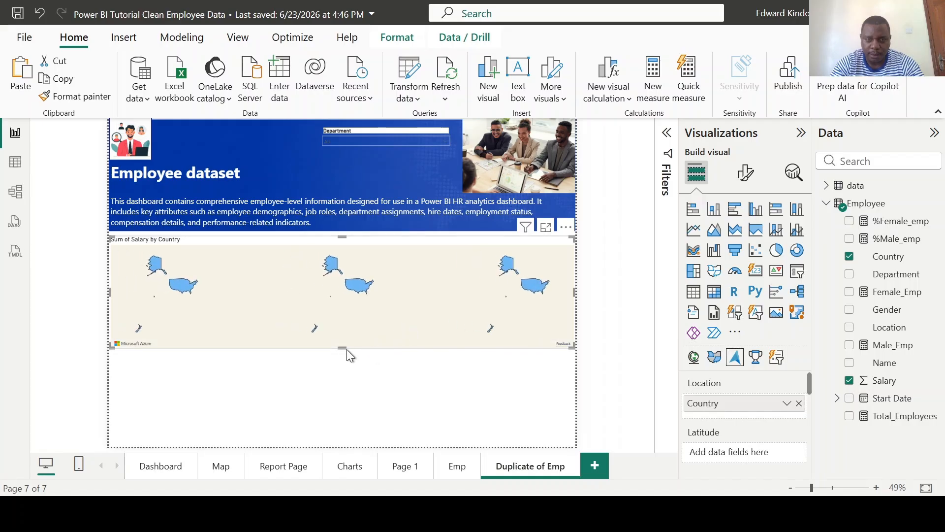
- Enlarge the salary map to the page's lower edge and inspect the salary details for the United States and New Zealand
{"action": "left_click_drag", "start_coordinate": [343, 348], "coordinate": [341, 448]}
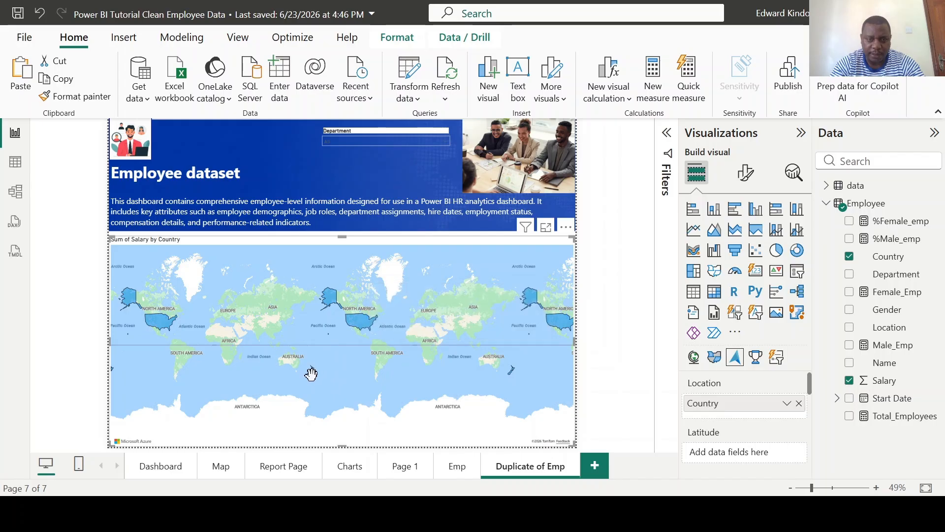
{"action": "scroll", "coordinate": [414, 315], "scroll_direction": "up", "scroll_amount": 3}
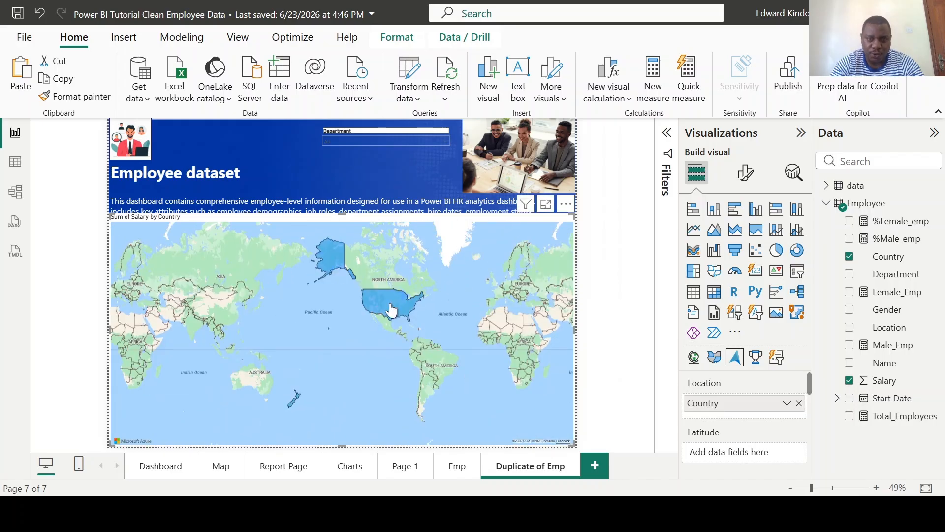
{"action": "mouse_move", "coordinate": [393, 312]}
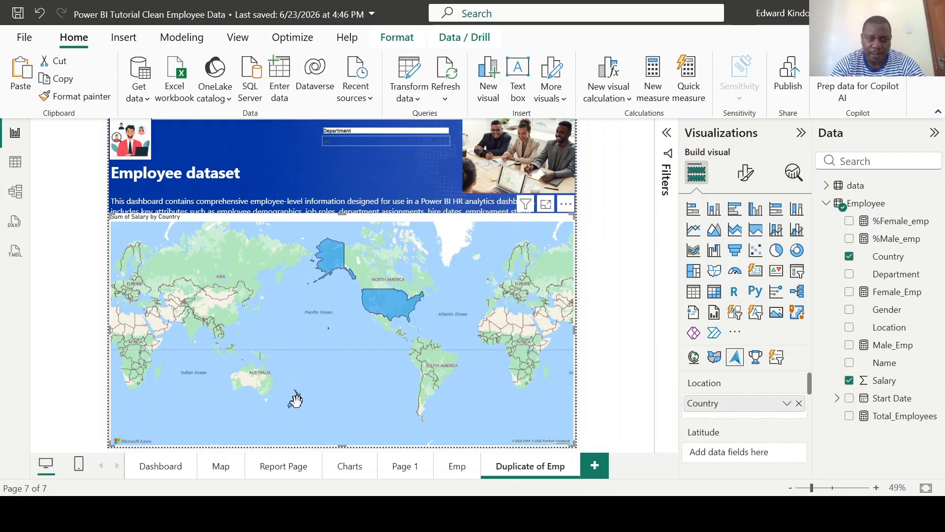
{"action": "mouse_move", "coordinate": [295, 407]}
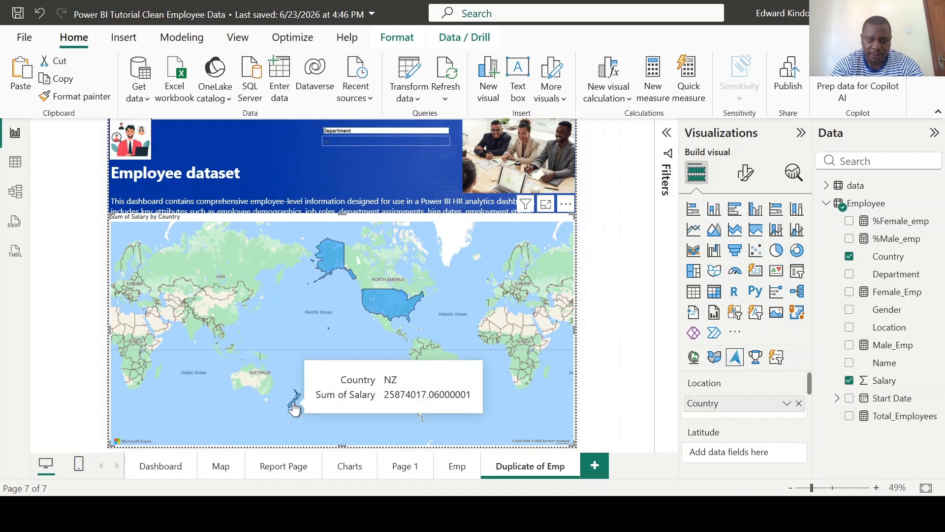